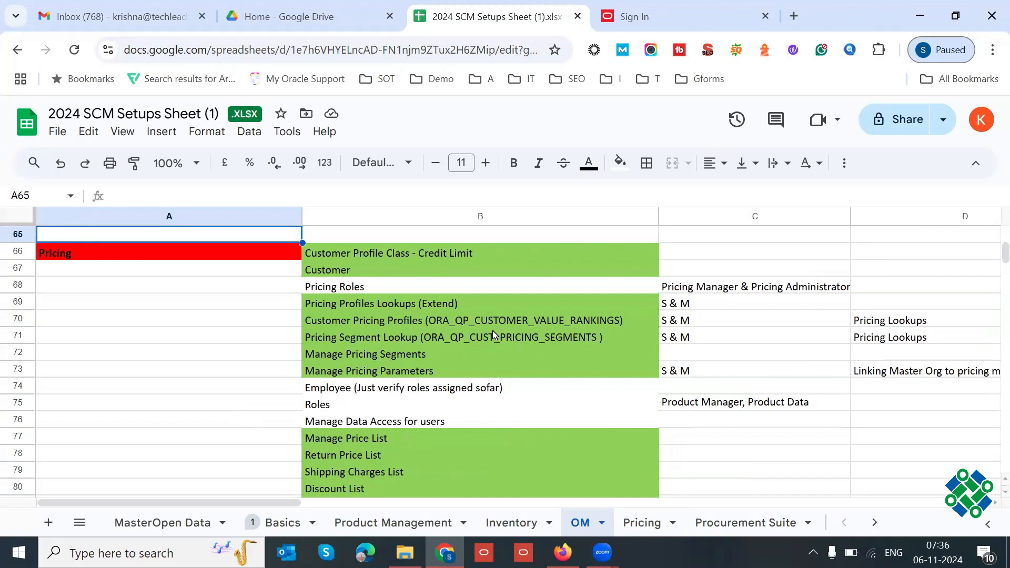
- Review the pricing profile and pricing segment lookup rows in the Pricing section of the setup sheet
left_click_drag(478, 304, 439, 336)
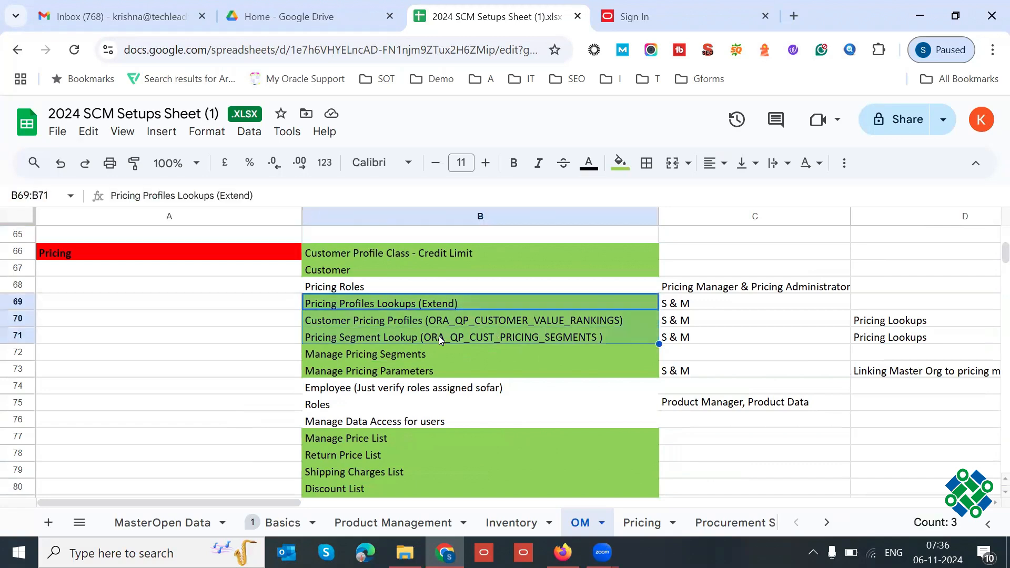
left_click(392, 324)
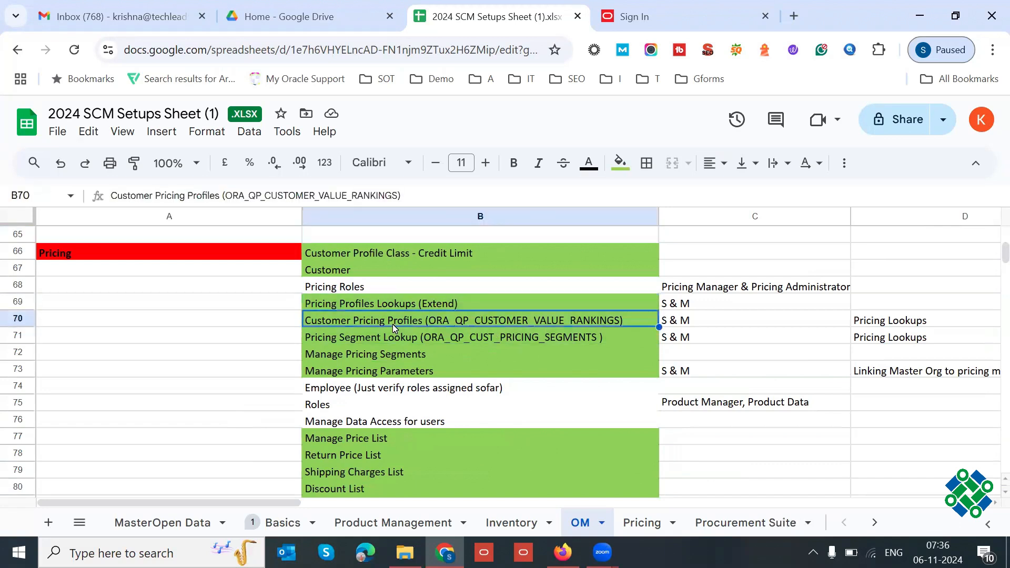
left_click(401, 343)
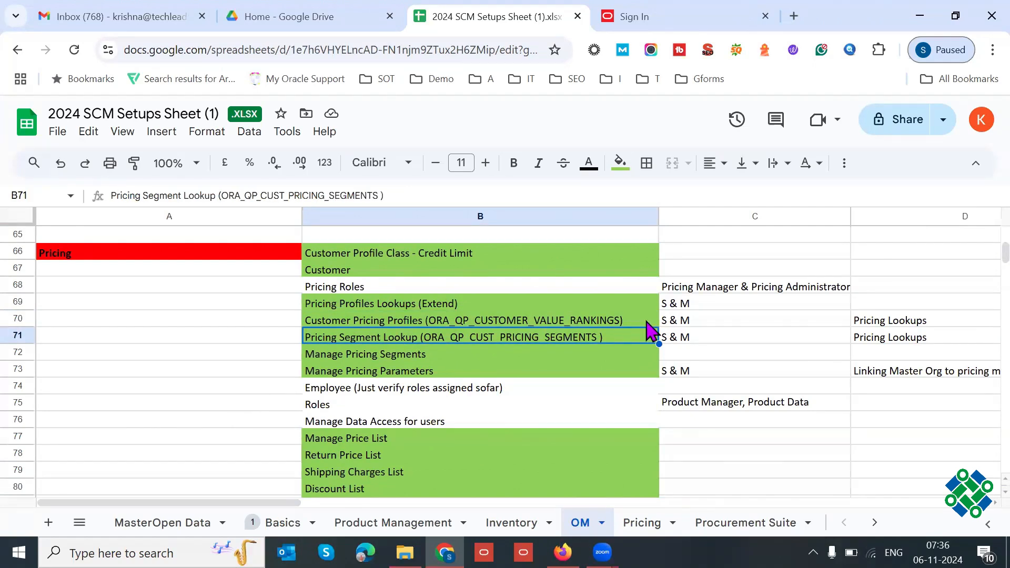
- Switch to Firefox and sign in to the Oracle Fusion Cloud test instance
key("alt+Tab")
left_click(392, 497)
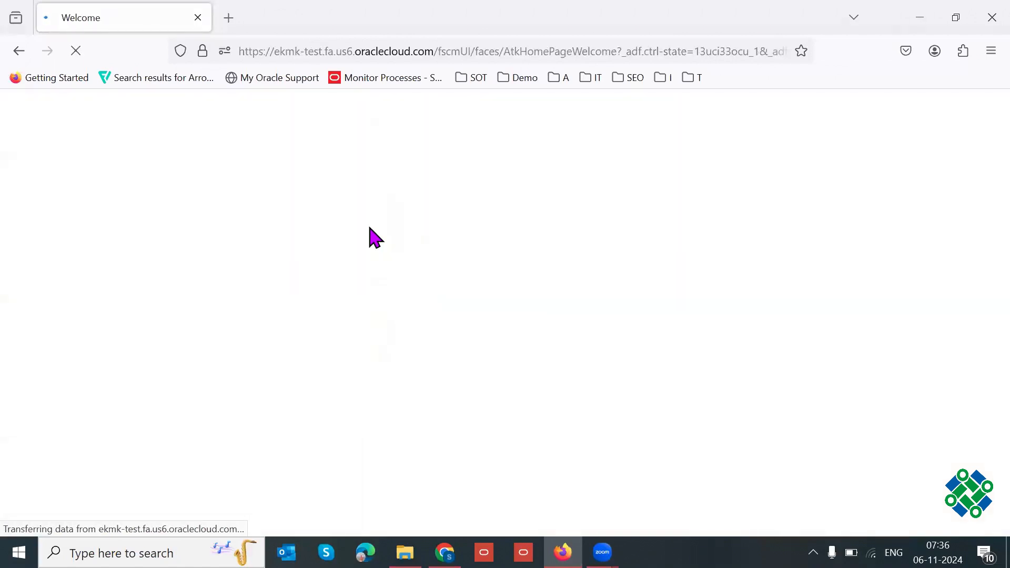
- Switch to the 63 batch notes in Notepad and add a line of dashes "-----" below the Part1 heading
key("super")
type("6")
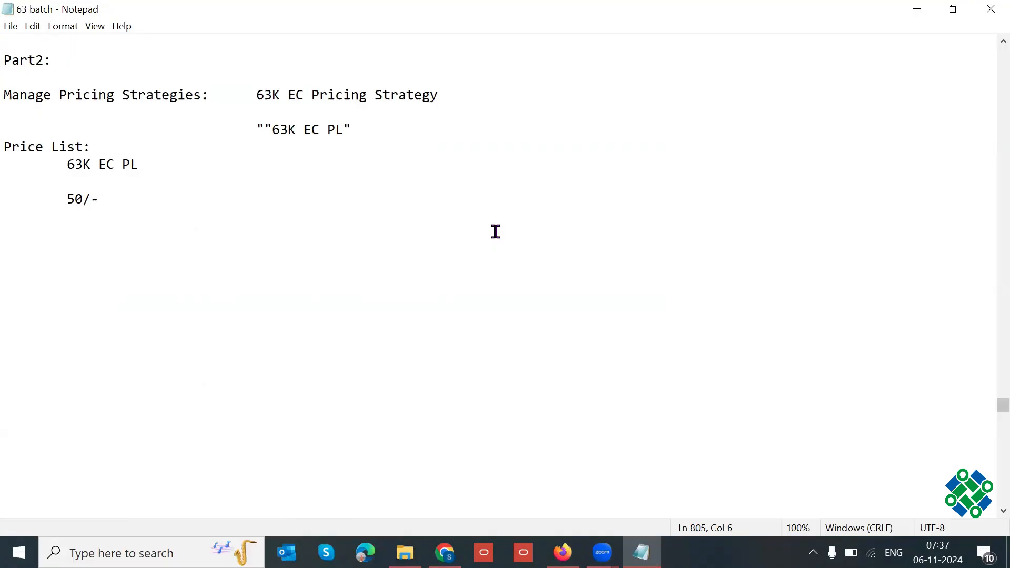
key("Up")
key("Up")
key("Up")
key("Up")
key("Up")
key("Up")
key("Up")
key("Up")
key("Up")
key("Up")
key("Up")
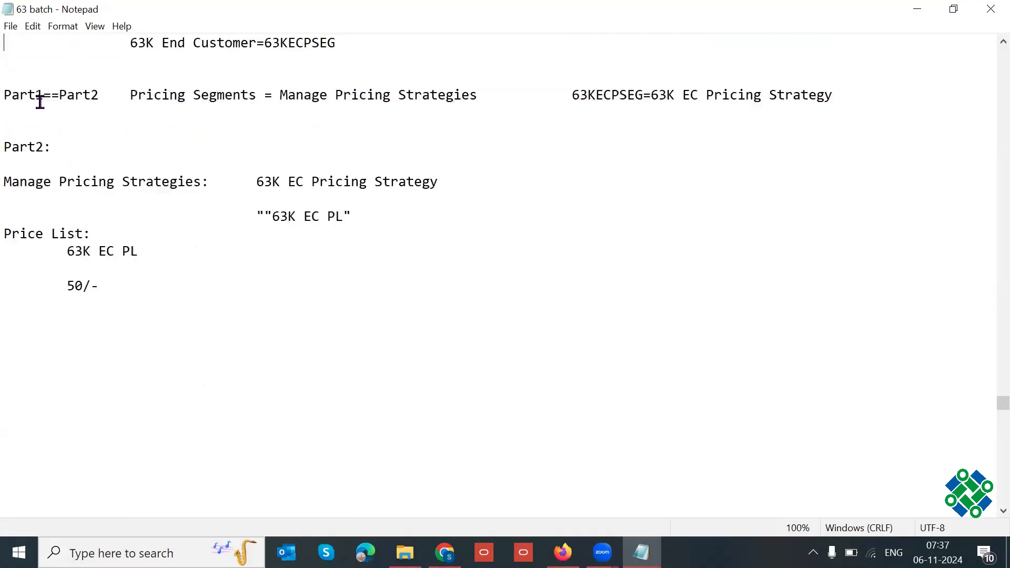
key("Up")
key("Up")
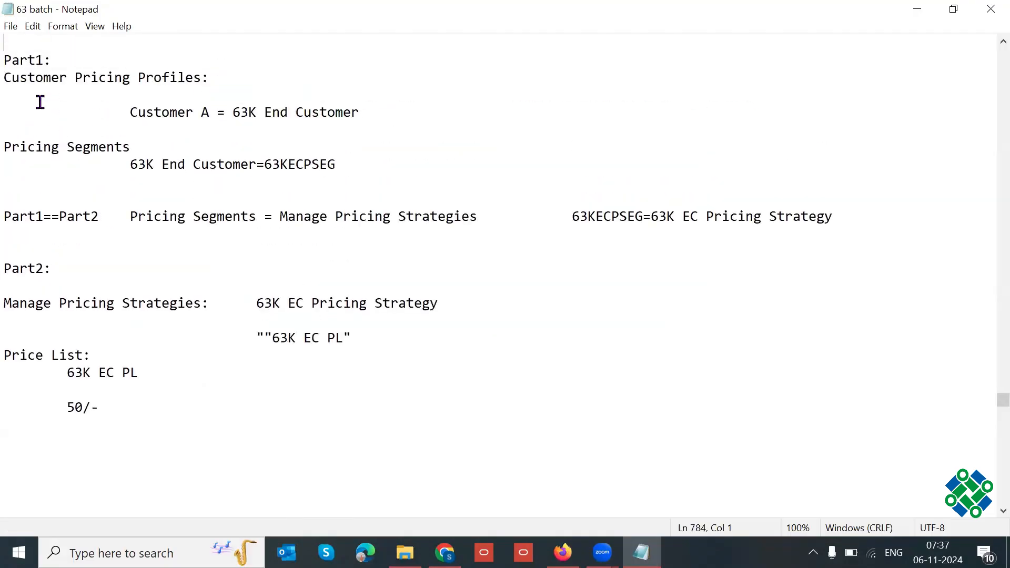
left_click(61, 58)
key("Return")
type("-----")
- Examine the Part1 and Part2 notes linking the customer profile, pricing segment, pricing strategy and price list
left_click_drag(130, 129, 379, 128)
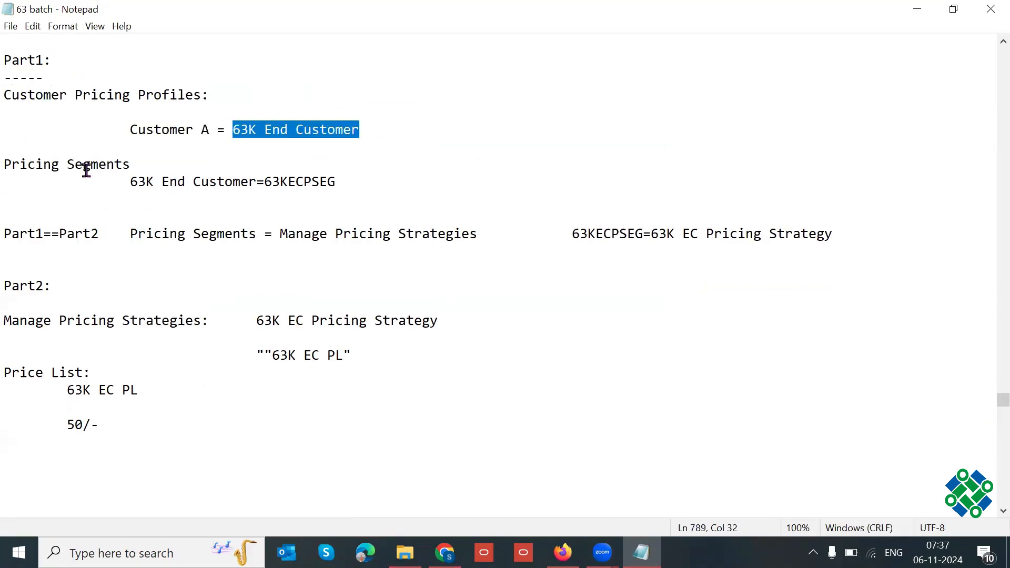
left_click_drag(5, 164, 218, 166)
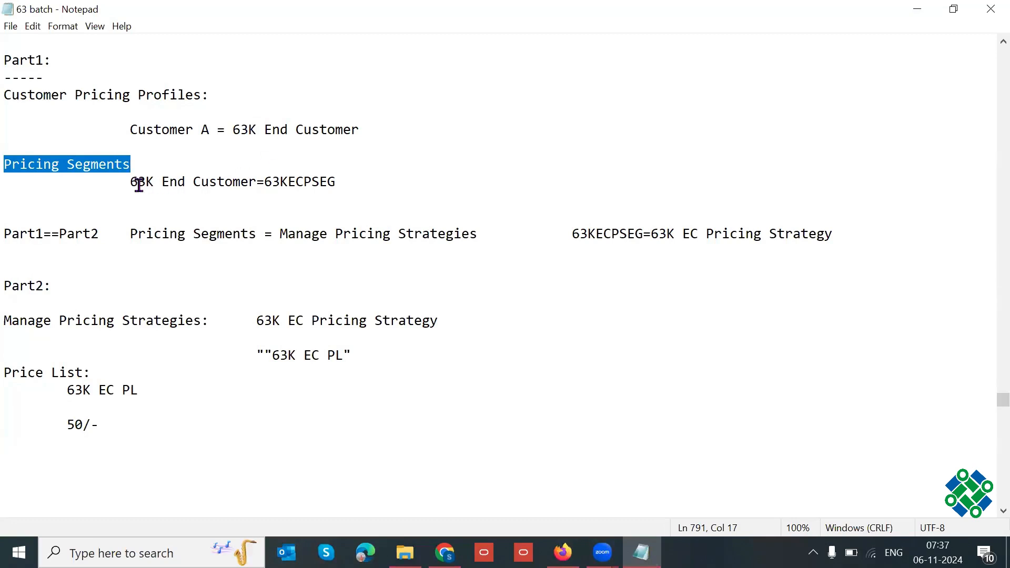
left_click_drag(130, 182, 249, 188)
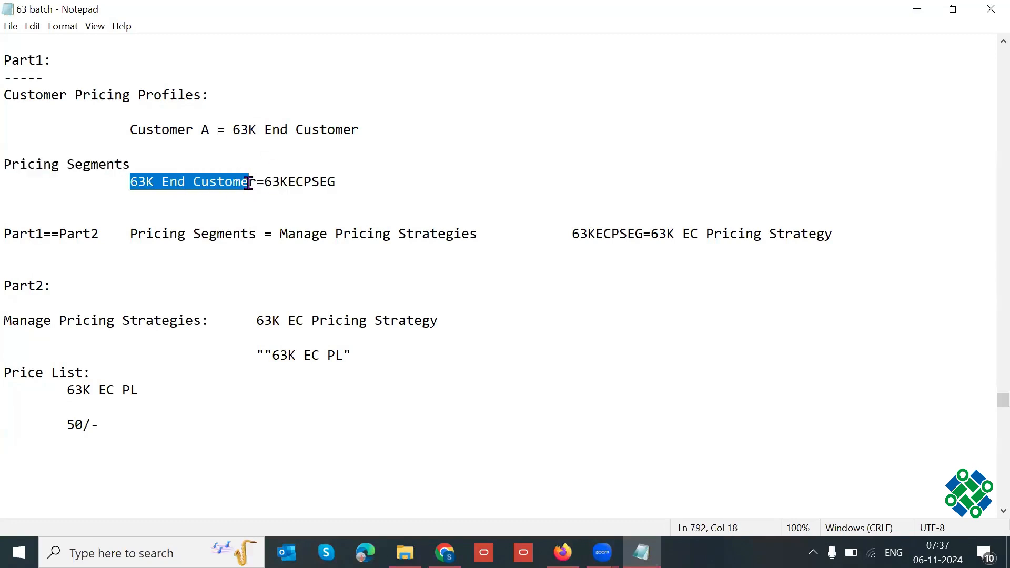
double_click(335, 182)
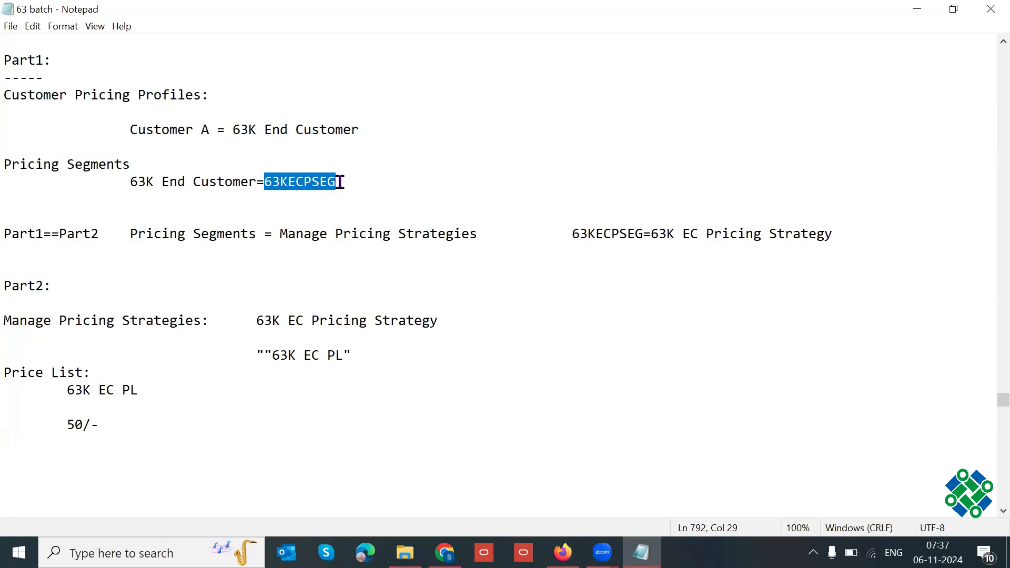
left_click_drag(572, 234, 761, 234)
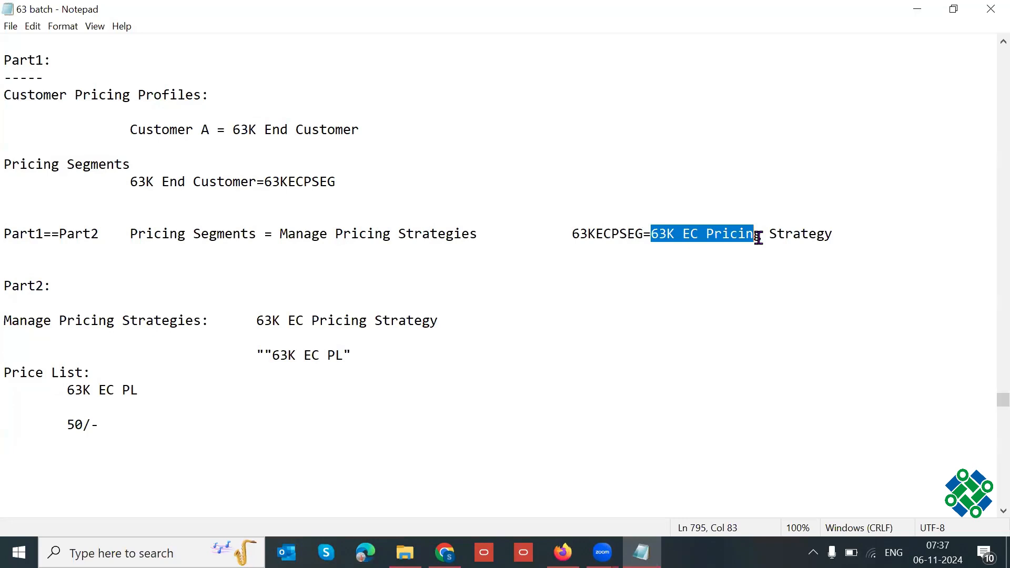
left_click(841, 233)
left_click(769, 230, "shift")
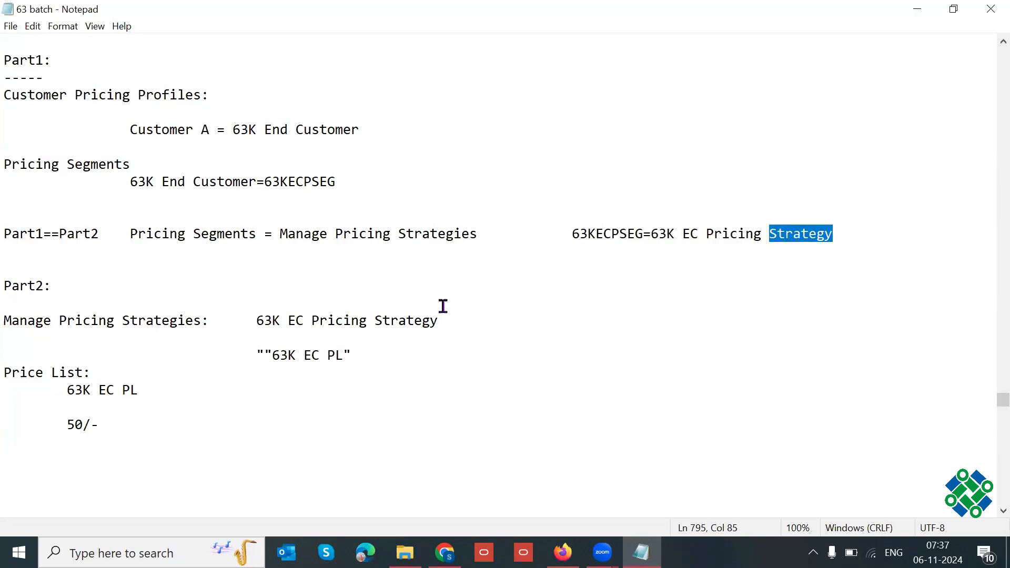
left_click_drag(448, 321, 377, 321)
left_click_drag(257, 355, 341, 351)
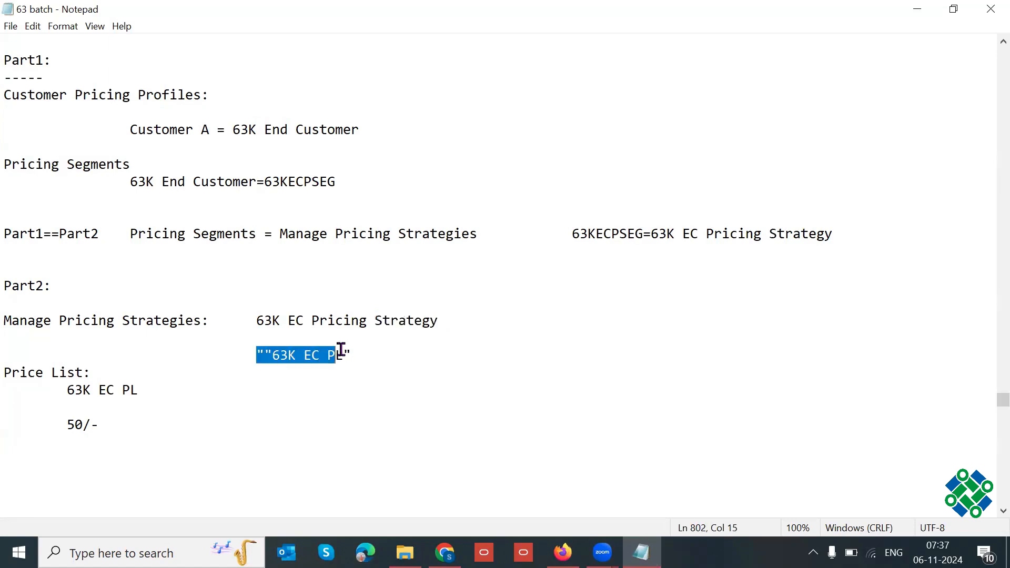
left_click(370, 356)
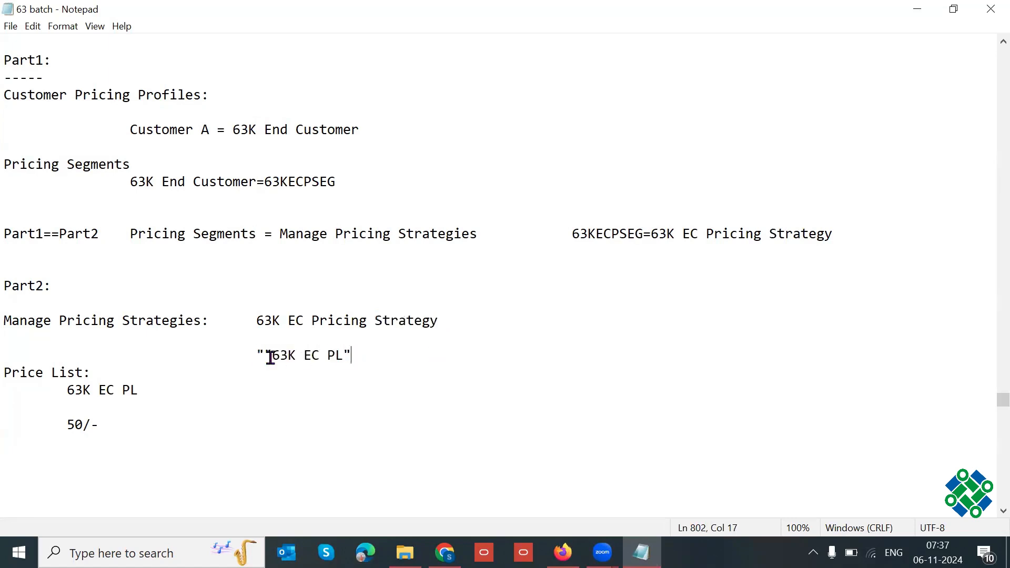
left_click_drag(258, 355, 530, 364)
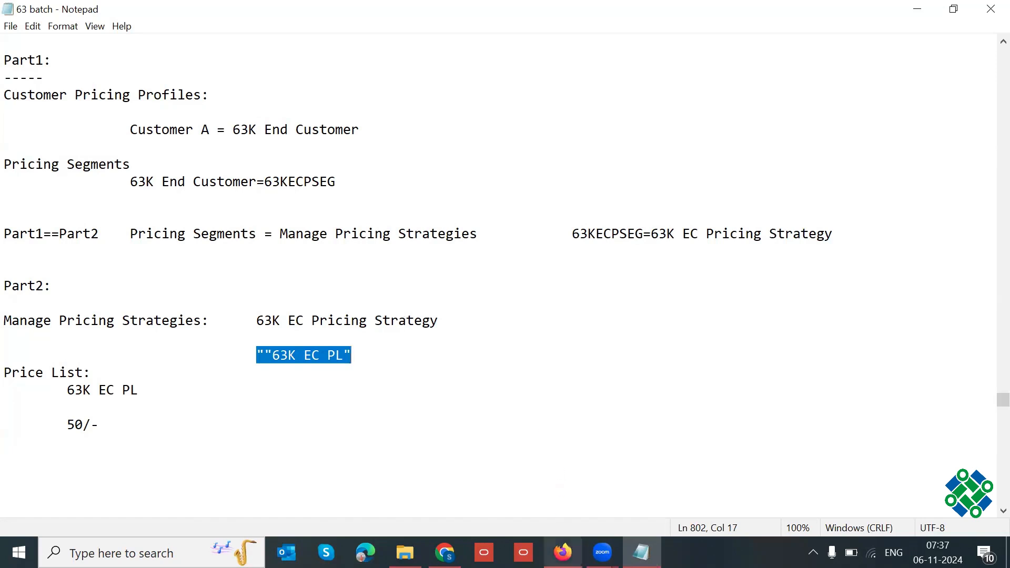
- Switch to Oracle Fusion in Firefox, open Pricing Administration under Order Management, and show the browser full screen
left_click(562, 552)
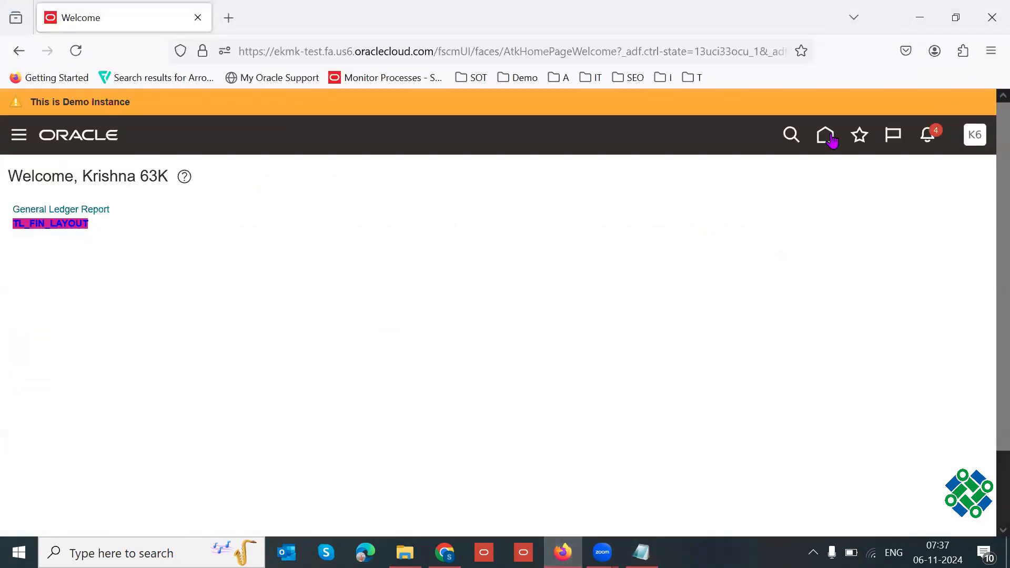
left_click(832, 138)
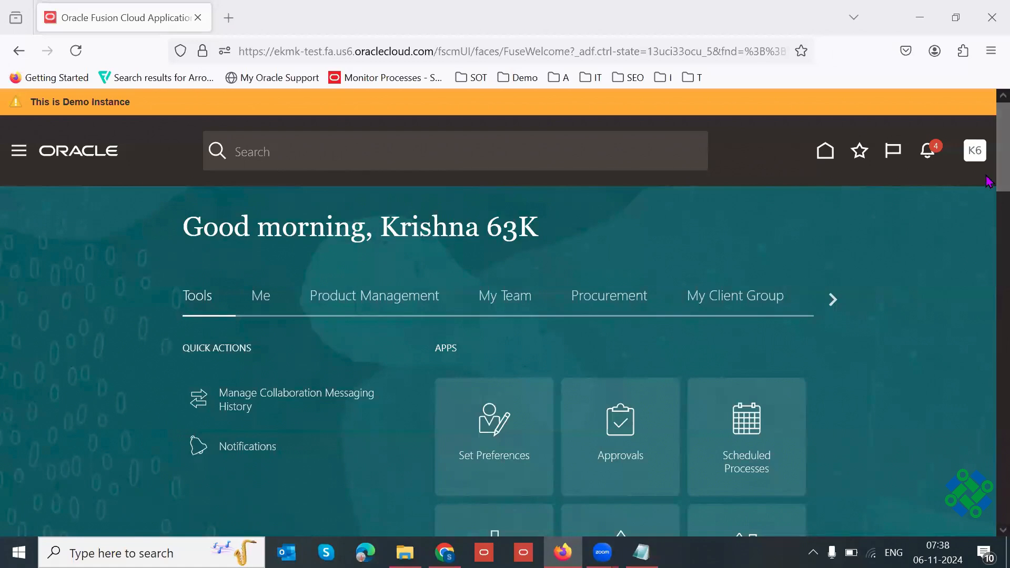
scroll(989, 192, "down", 2)
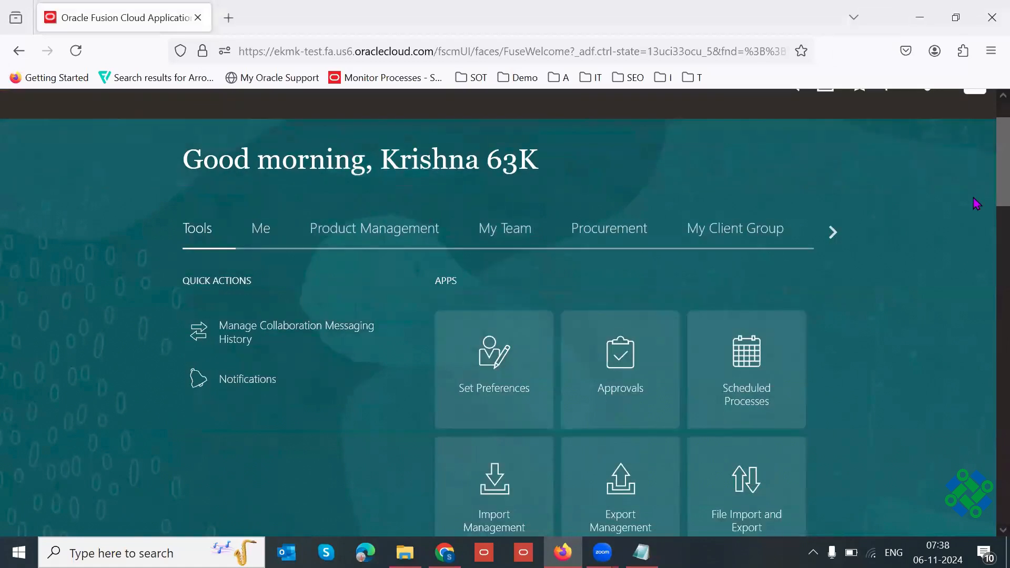
left_click(833, 233)
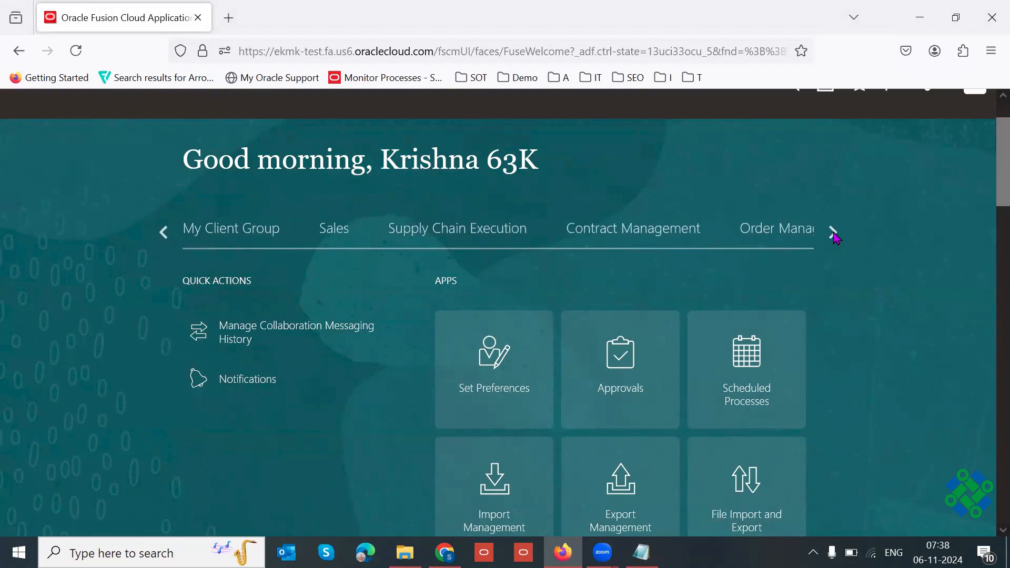
left_click(775, 232)
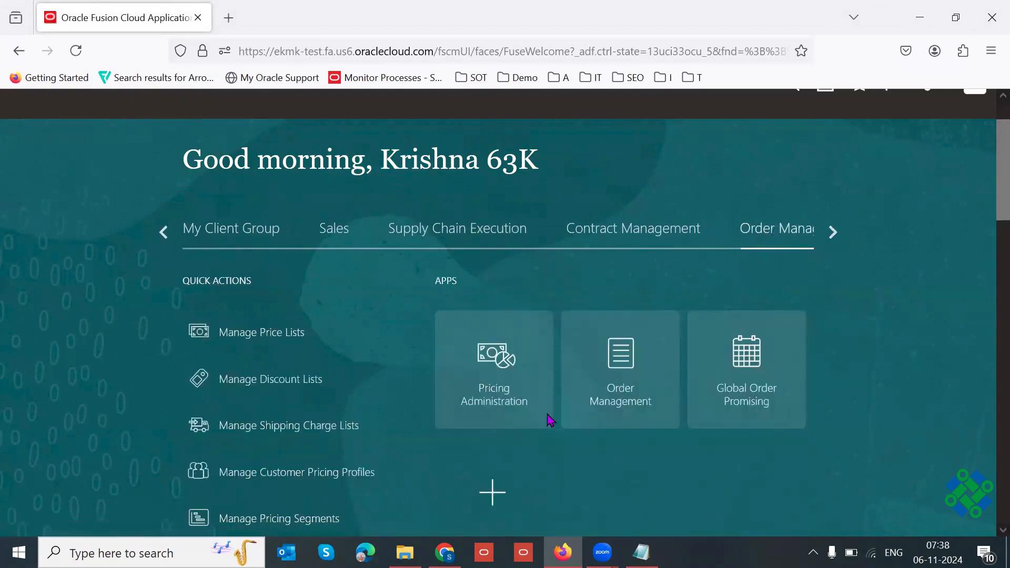
left_click(513, 369)
key("F11")
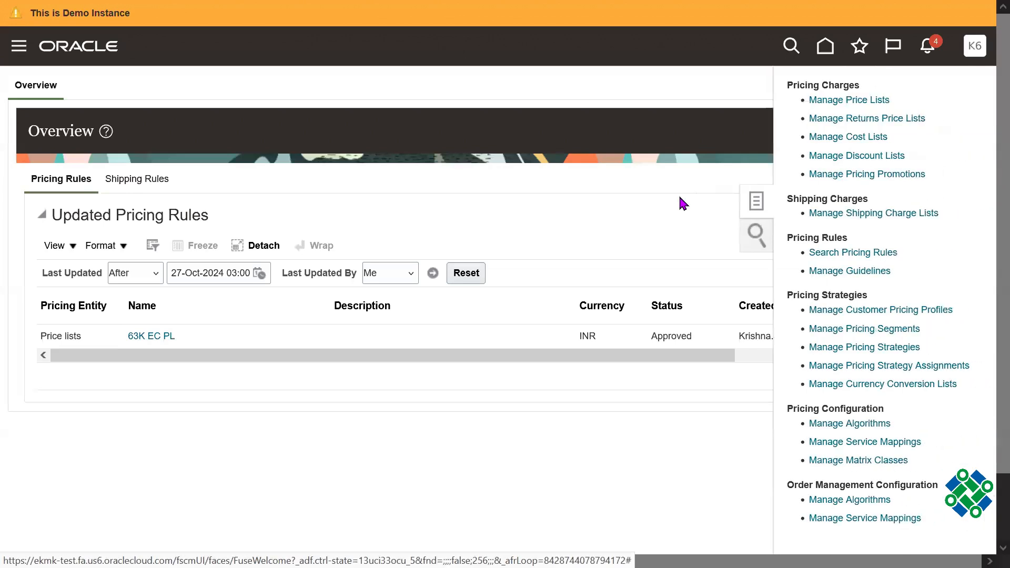
- Search Manage Price Lists for names starting with 63K and open the 63K EC PL price list
left_click_drag(901, 102, 813, 108)
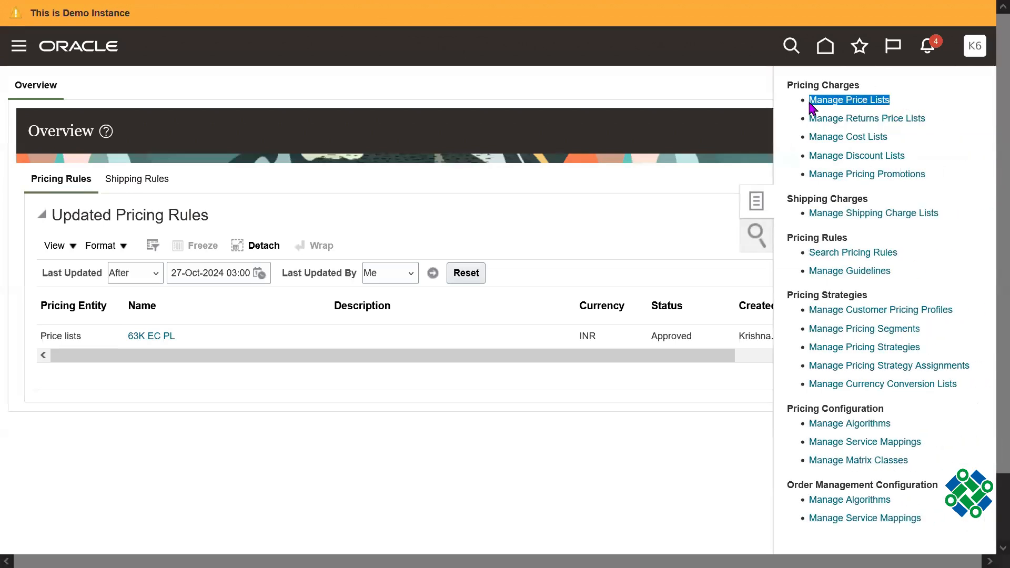
left_click(857, 100)
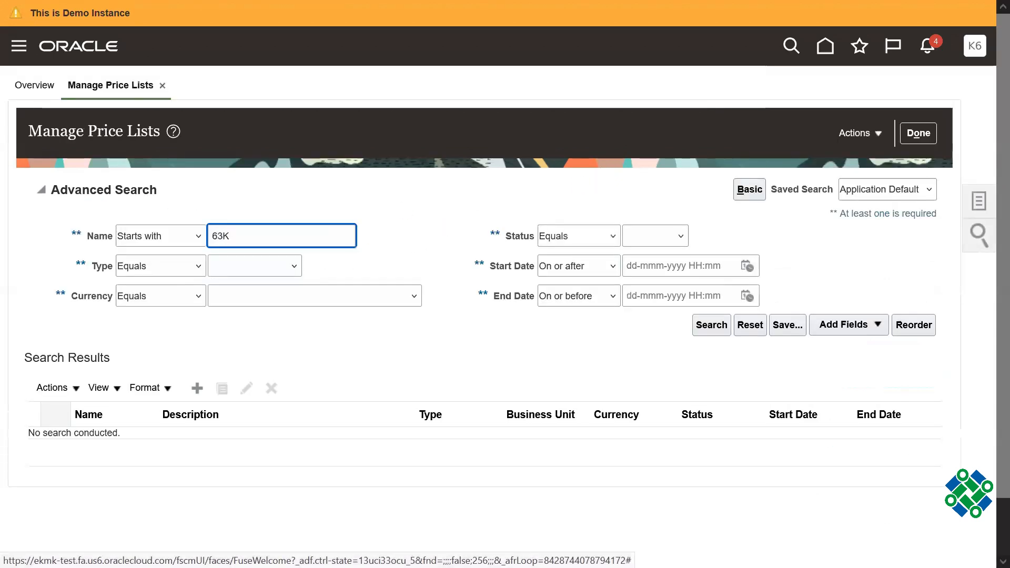
key("Return")
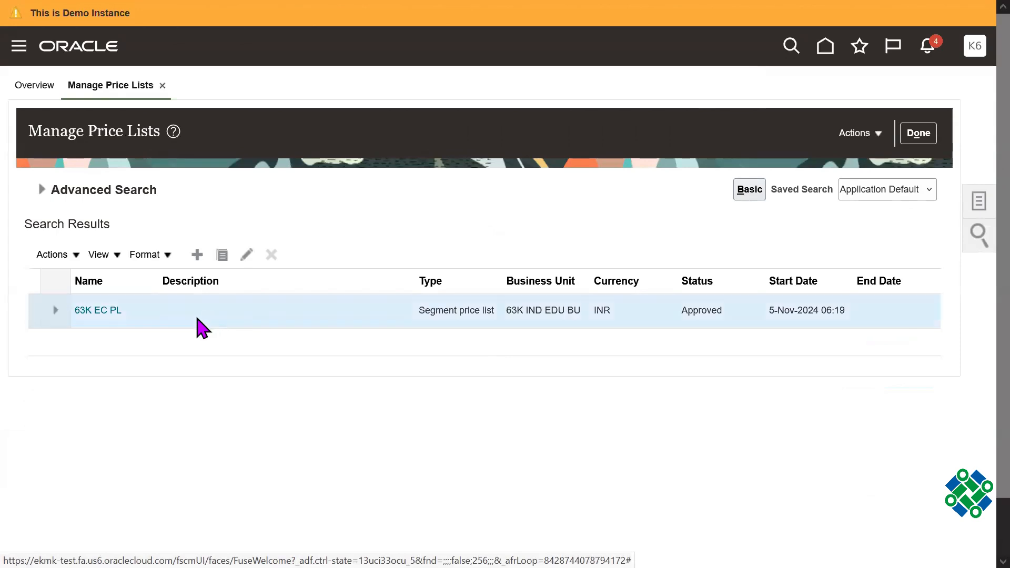
left_click(99, 311)
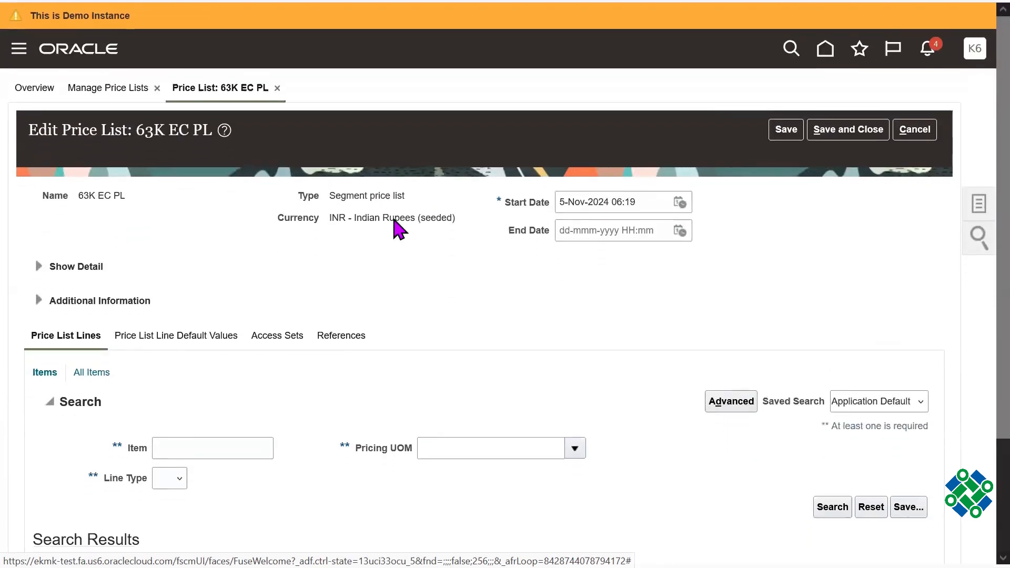
- Examine the name, type and currency in the header of the 63K EC PL price list
triple_click(397, 193)
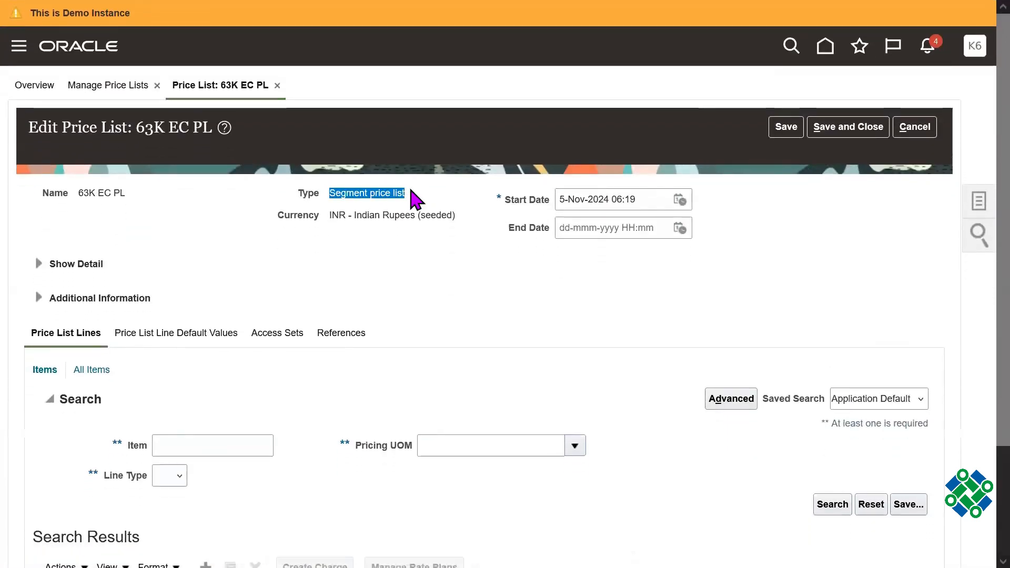
double_click(389, 193)
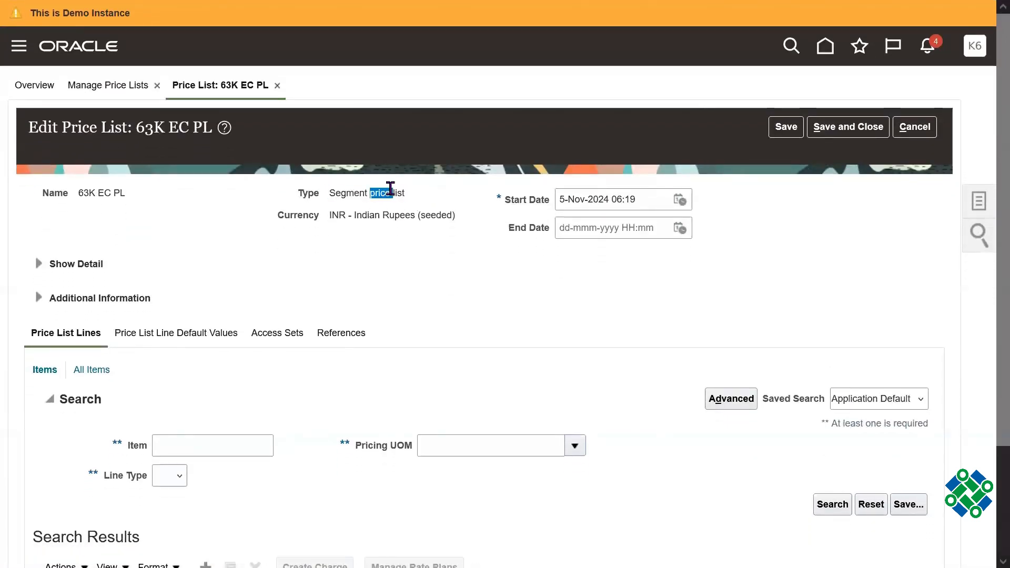
triple_click(390, 193)
triple_click(390, 192)
double_click(389, 193)
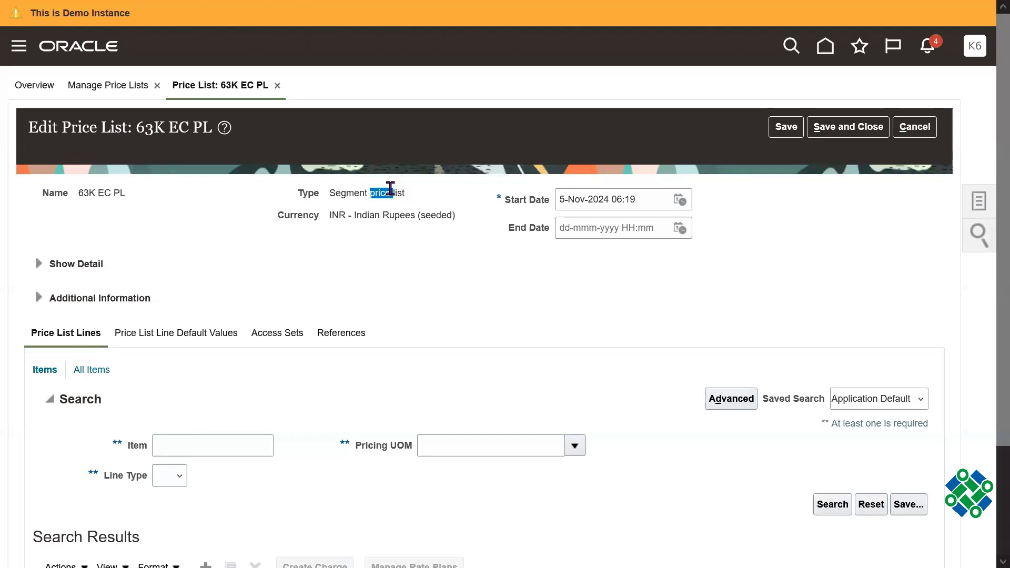
triple_click(389, 192)
double_click(390, 192)
triple_click(390, 193)
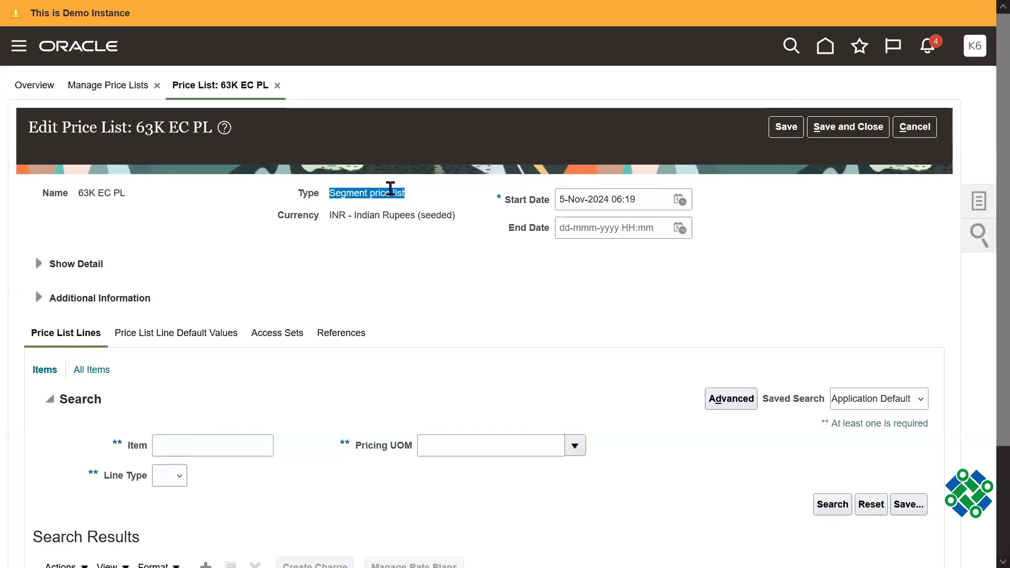
scroll(675, 343, "down", 1)
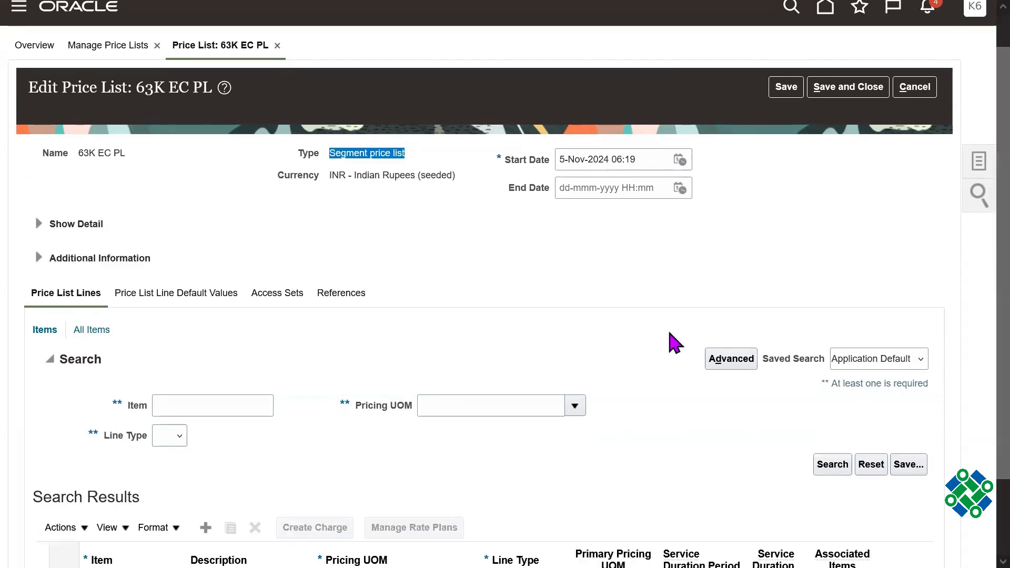
left_click(661, 339)
scroll(789, 289, "down", 1)
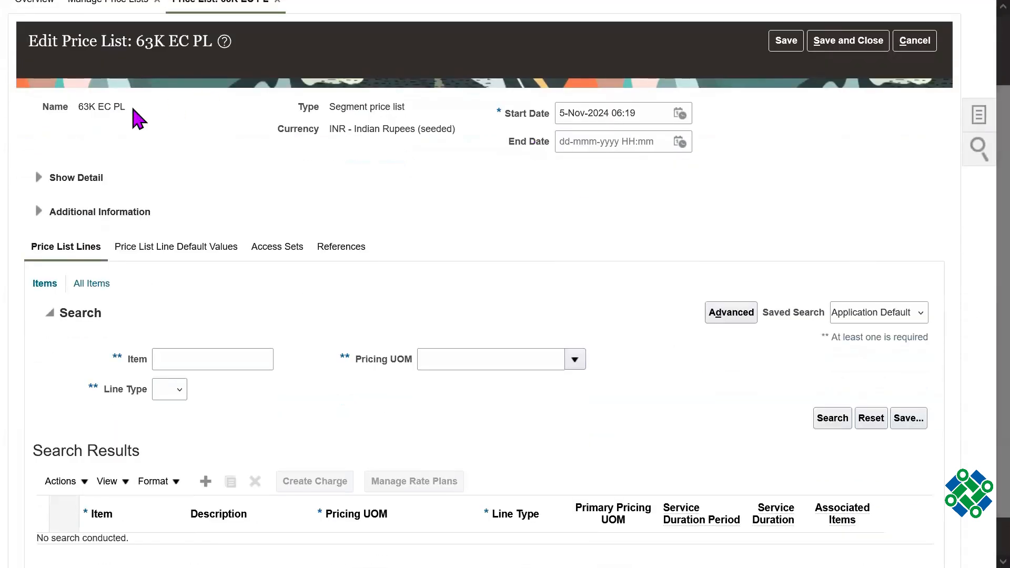
left_click_drag(69, 107, 132, 114)
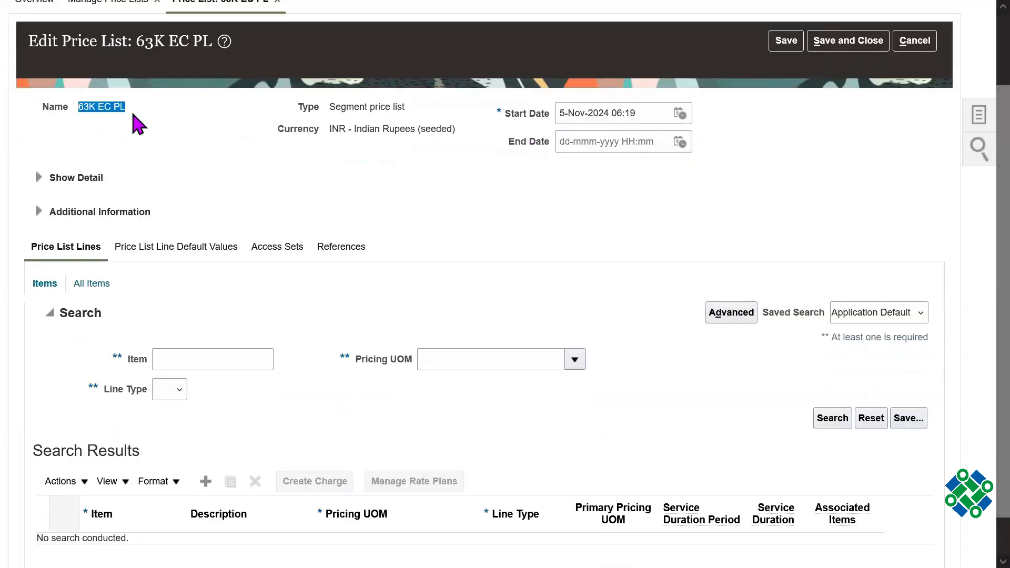
left_click(364, 107)
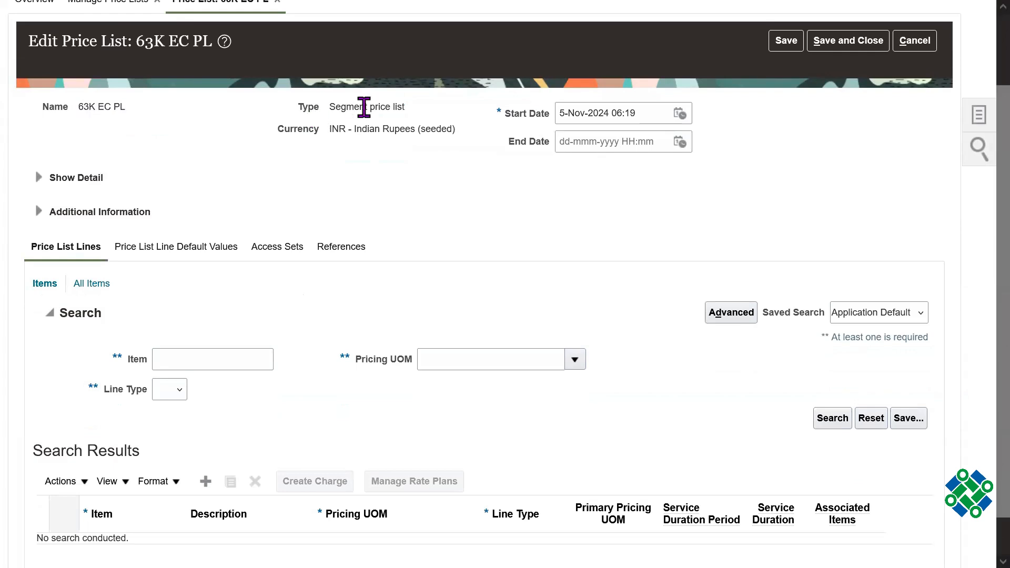
left_click_drag(364, 107, 464, 113)
left_click_drag(289, 129, 430, 127)
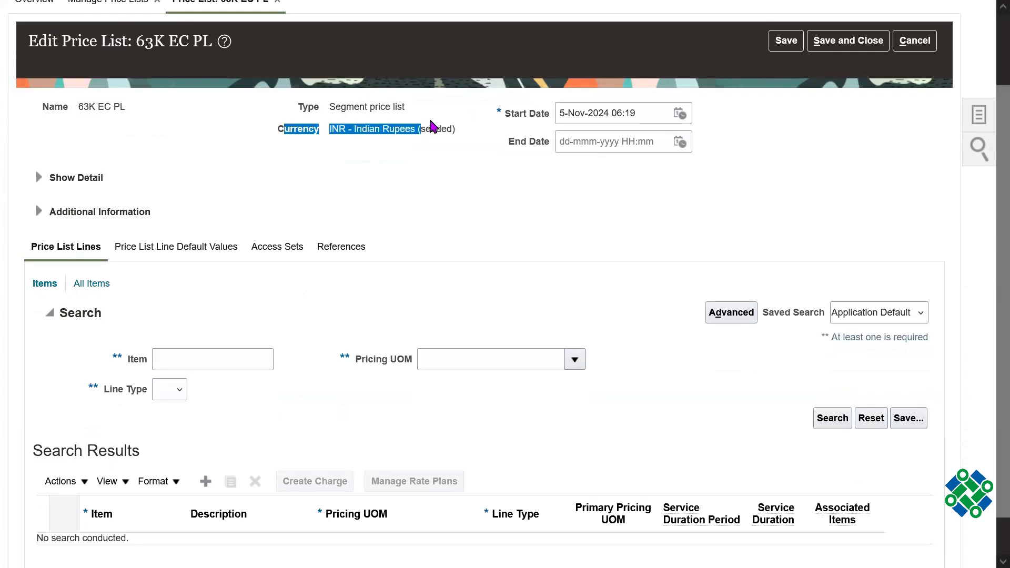
- Examine the description, business unit and status in the details of the 63K EC PL price list, leaving the details collapsed
left_click(503, 188)
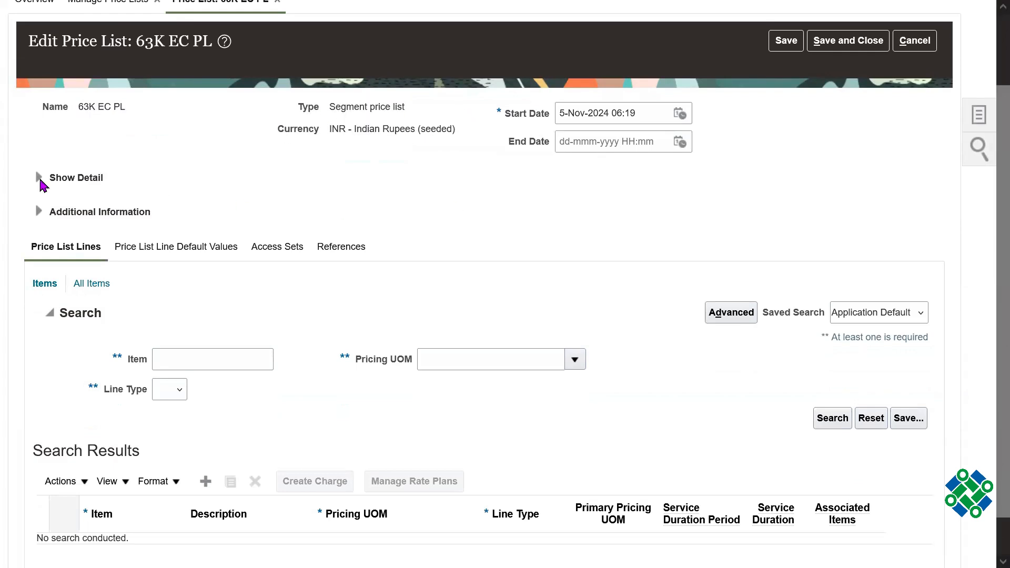
left_click(40, 180)
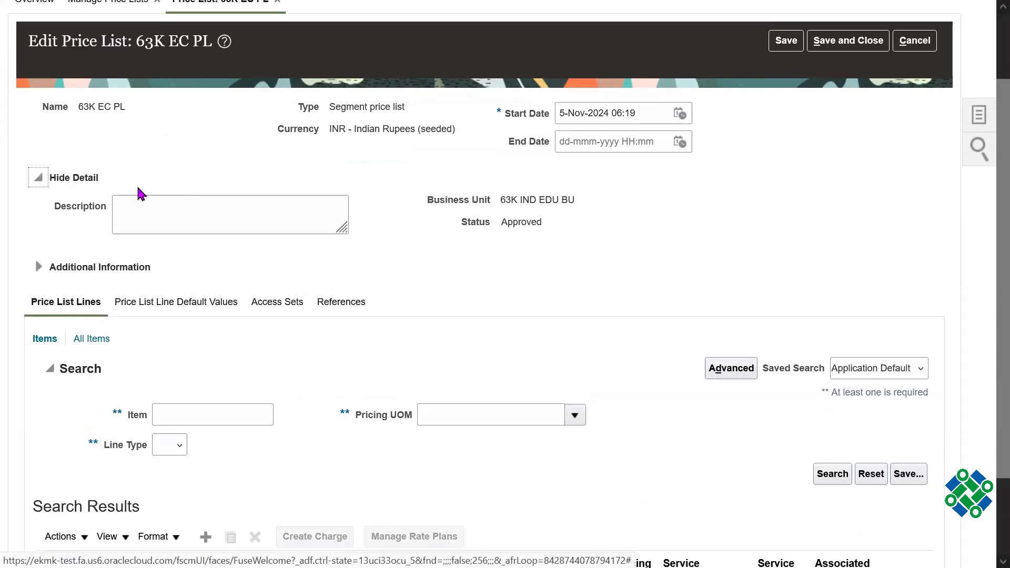
left_click(153, 212)
left_click_drag(67, 207, 107, 207)
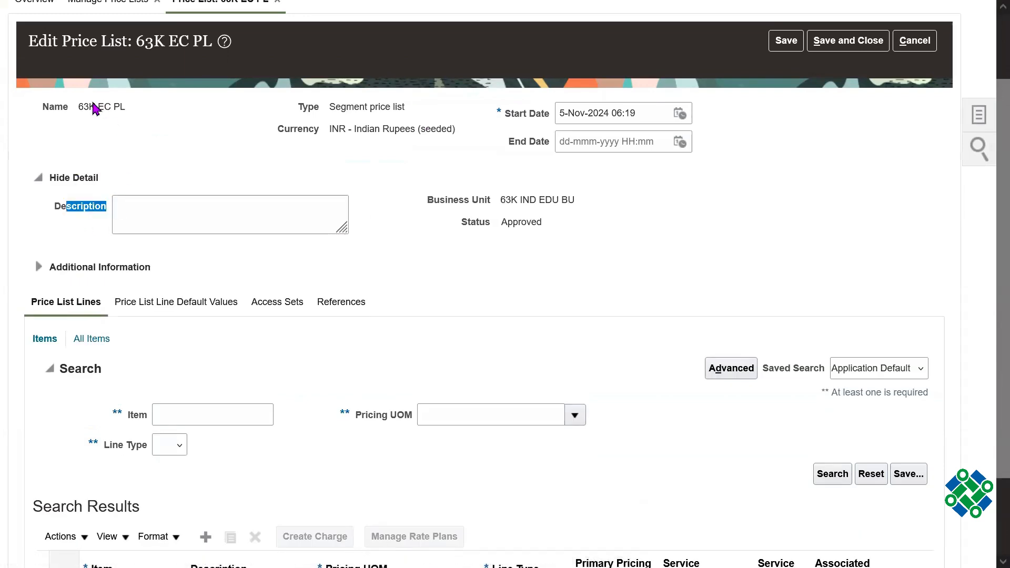
left_click_drag(96, 107, 126, 108)
left_click(714, 250)
left_click_drag(500, 199, 566, 199)
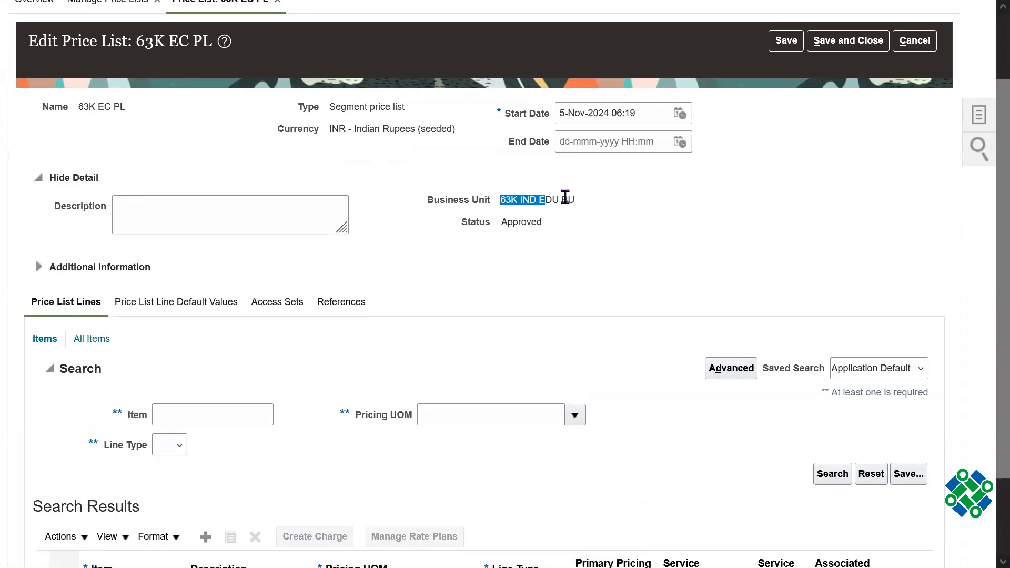
left_click(563, 198)
triple_click(563, 197)
triple_click(563, 197)
triple_click(562, 197)
double_click(563, 197)
left_click(37, 178)
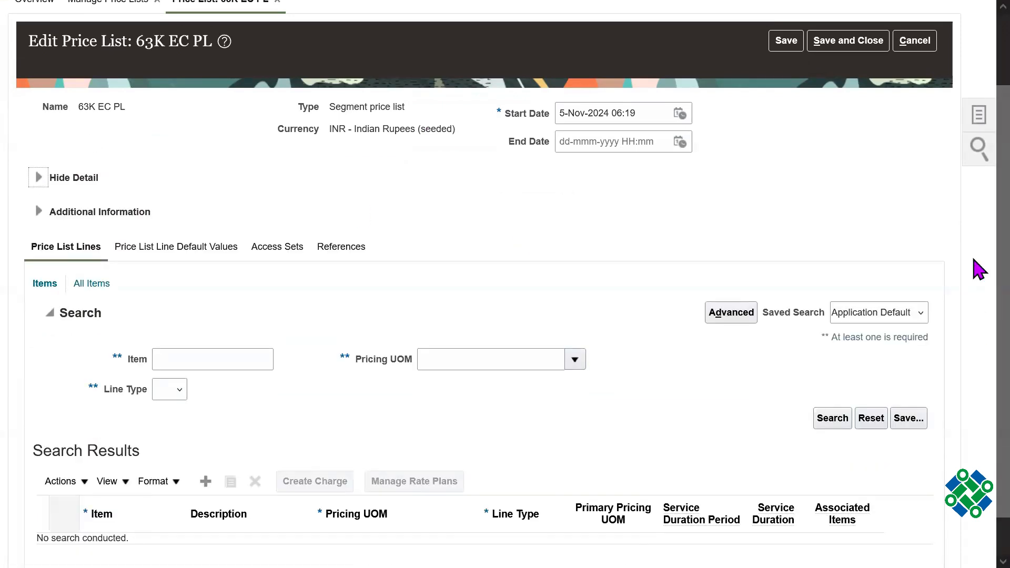
- Add a price list line for 63K Serial Item, picked from the item search
scroll(977, 226, "down", 1)
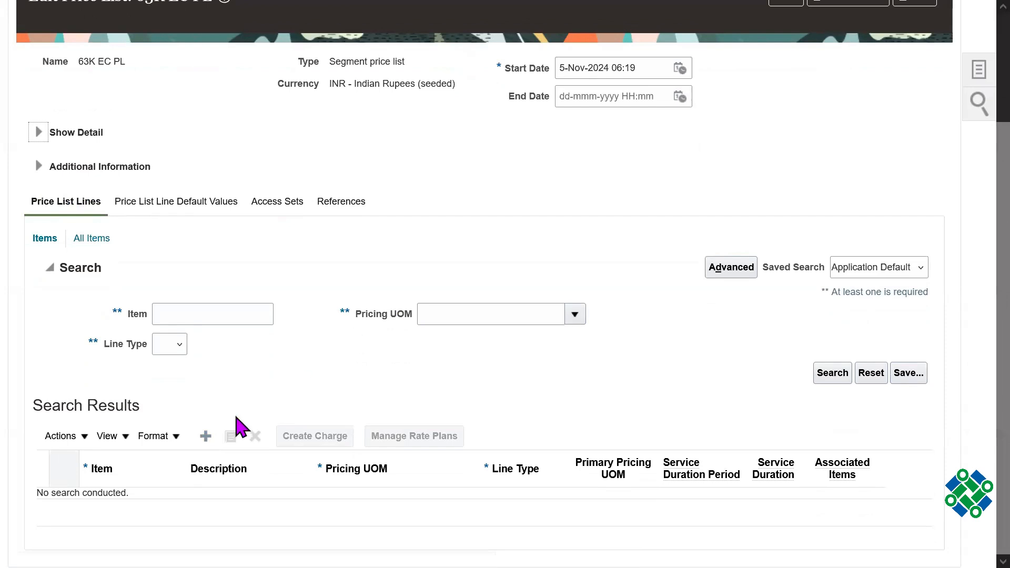
left_click(207, 437)
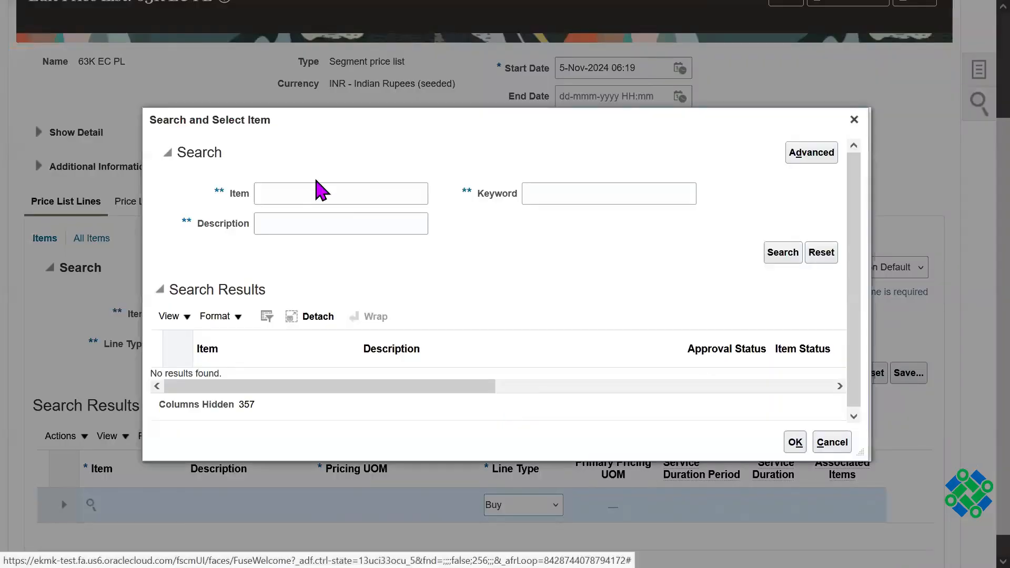
left_click(293, 196)
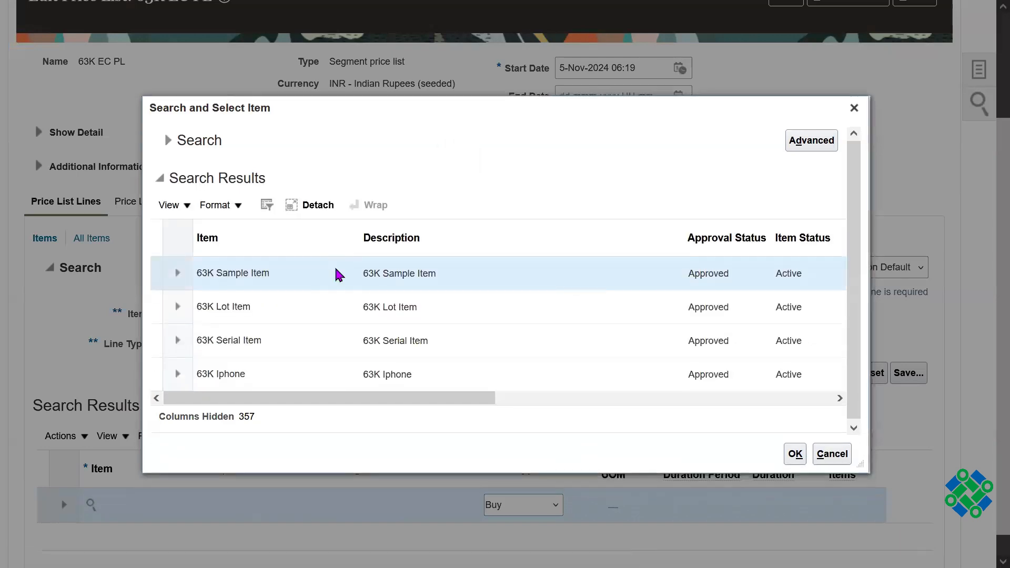
left_click(342, 340)
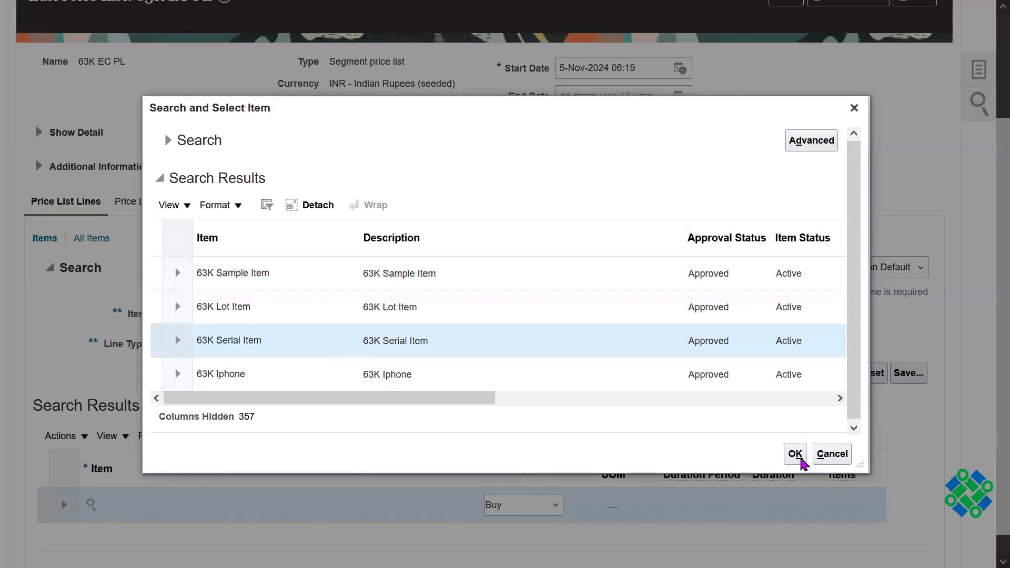
left_click(795, 454)
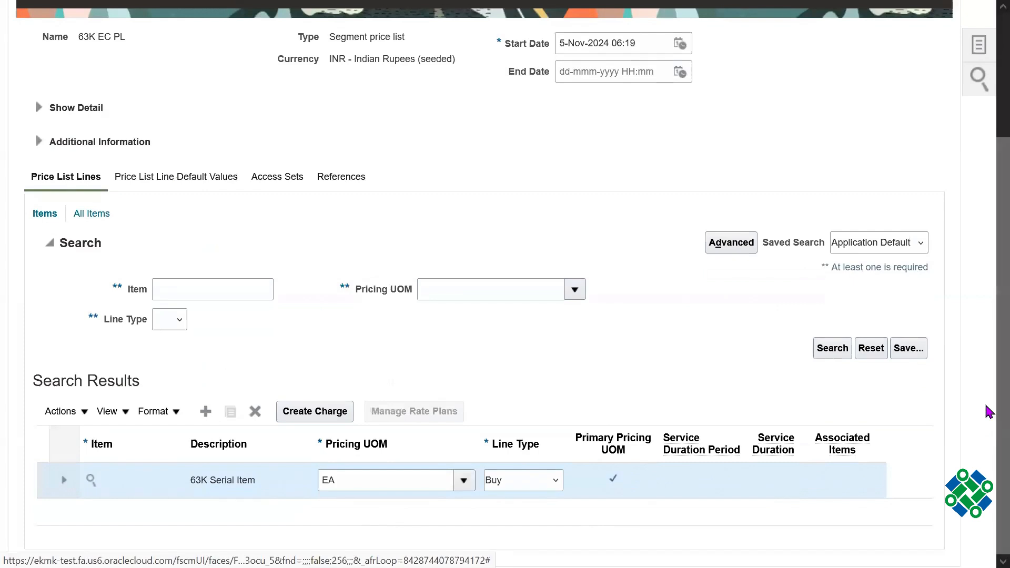
- Create a charge for the 63K Serial Item line with Sale Price as its pricing charge definition
left_click(308, 413)
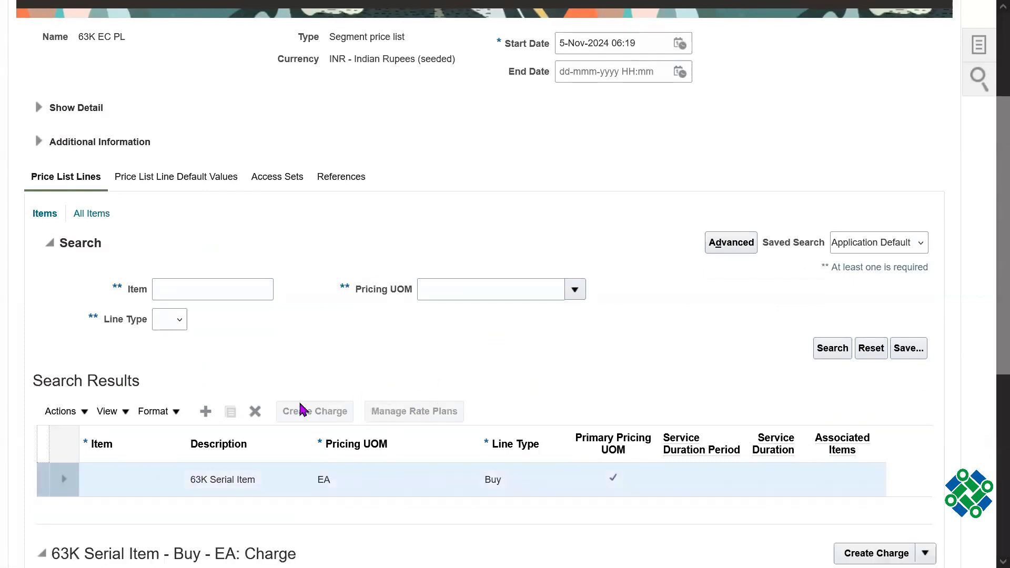
scroll(221, 293, "down", 5)
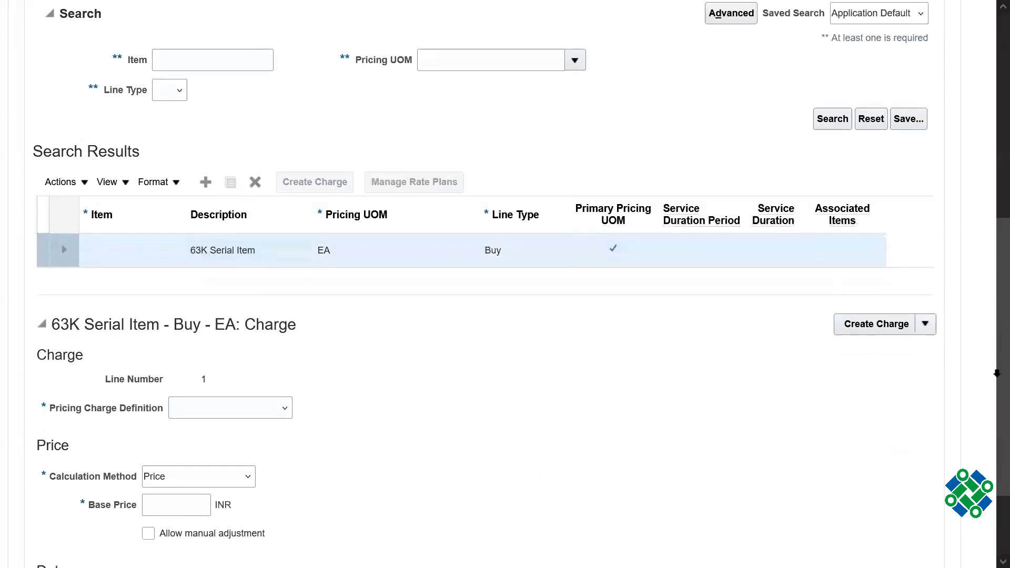
left_click_drag(138, 378, 159, 374)
left_click(263, 378)
left_click(249, 411)
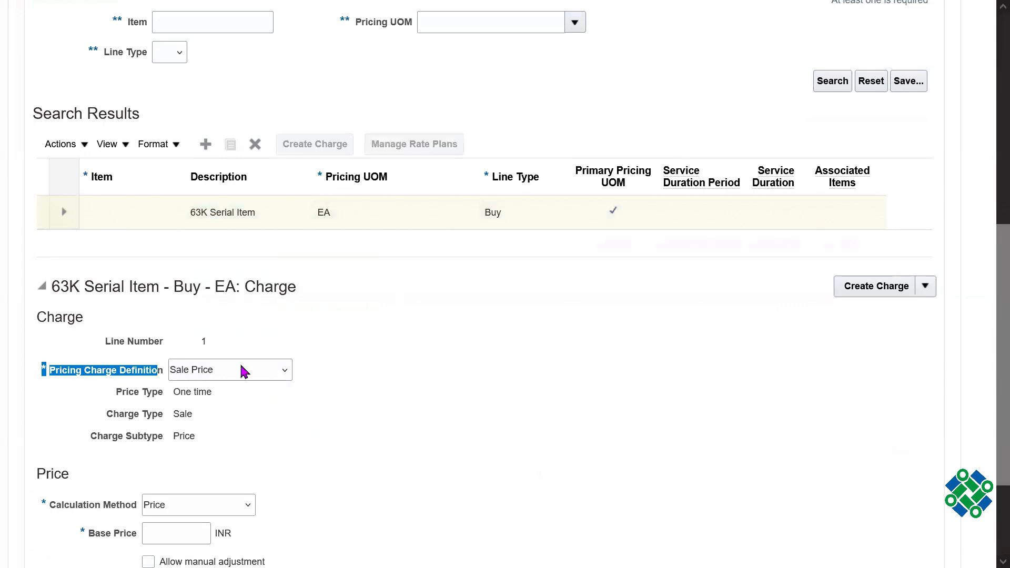
- Examine the pricing charge definition of the 63K Serial Item charge and its available options, keeping Sale Price selected
scroll(986, 350, "down", 2)
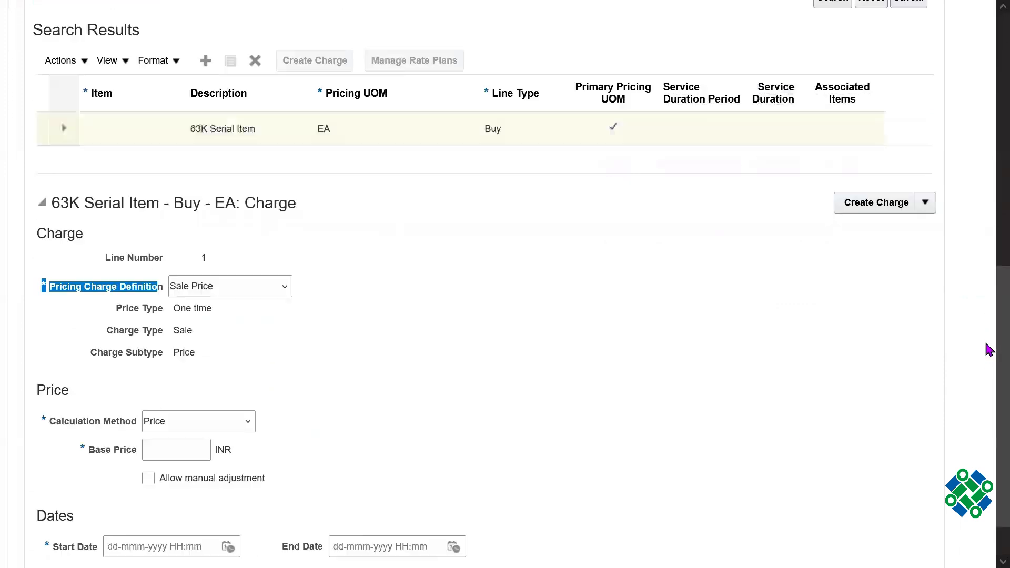
left_click(174, 279)
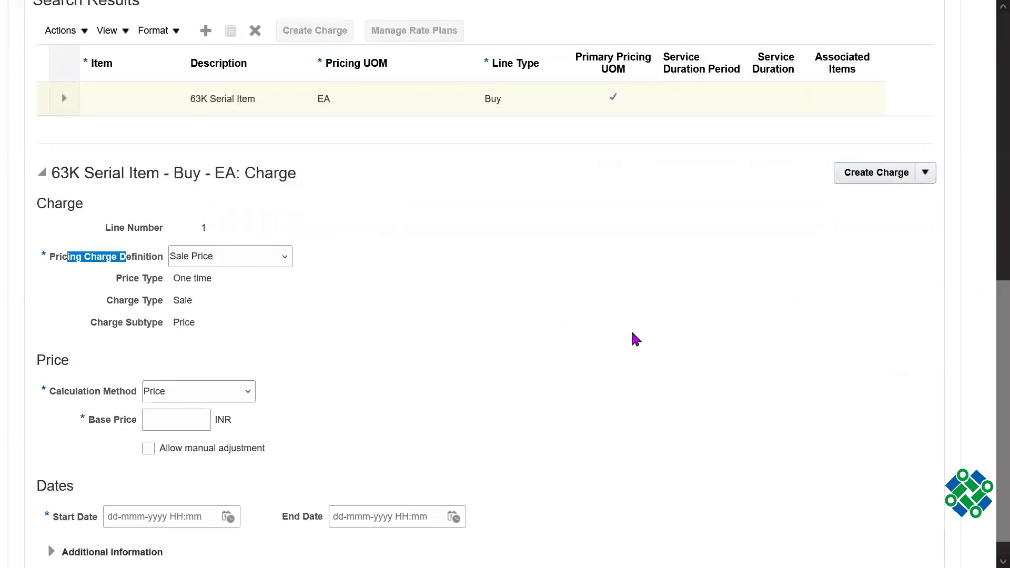
scroll(985, 347, "down", 1)
left_click(289, 236)
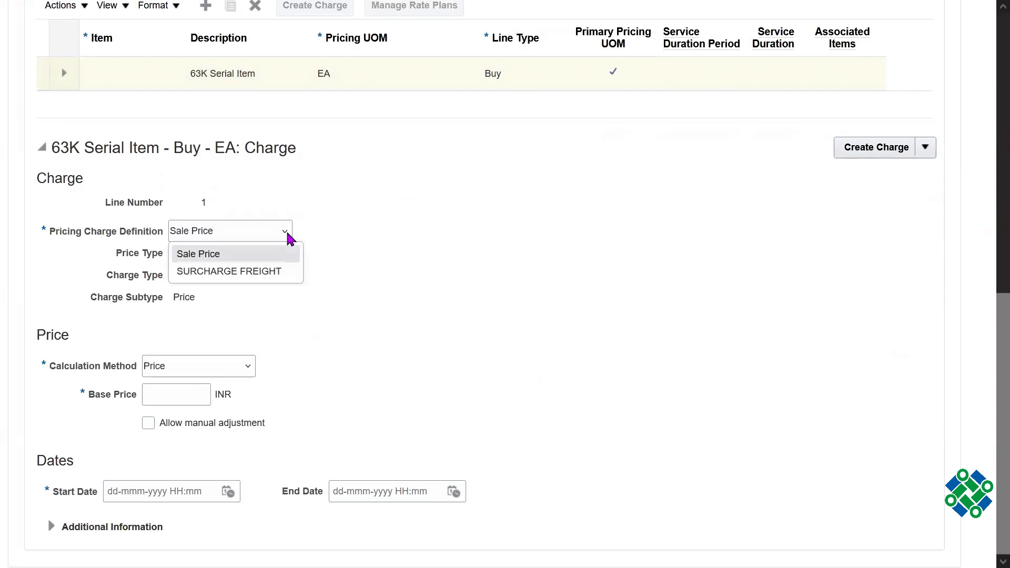
left_click(265, 256)
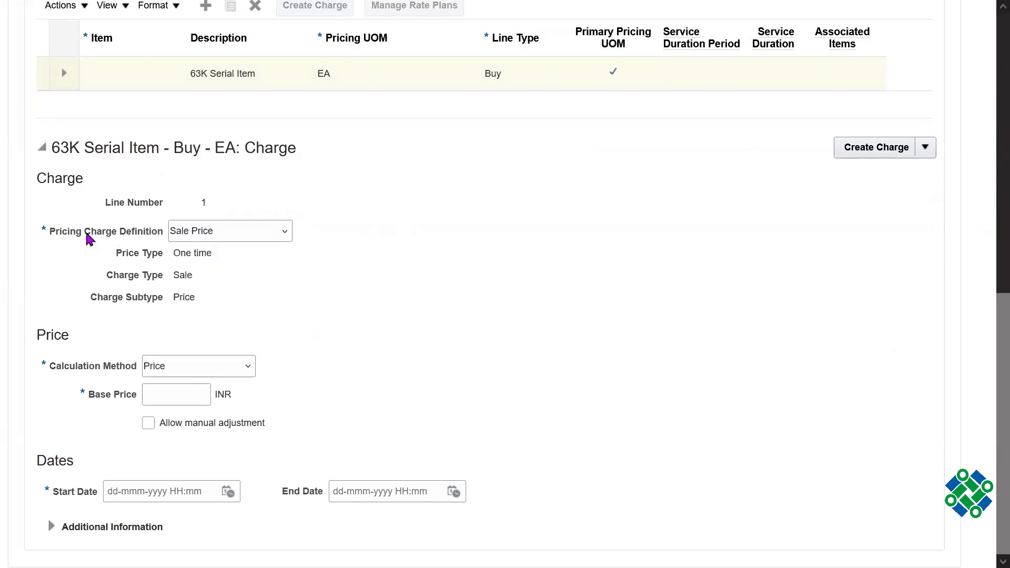
left_click_drag(86, 234, 152, 230)
left_click(595, 304)
scroll(985, 289, "up", 6)
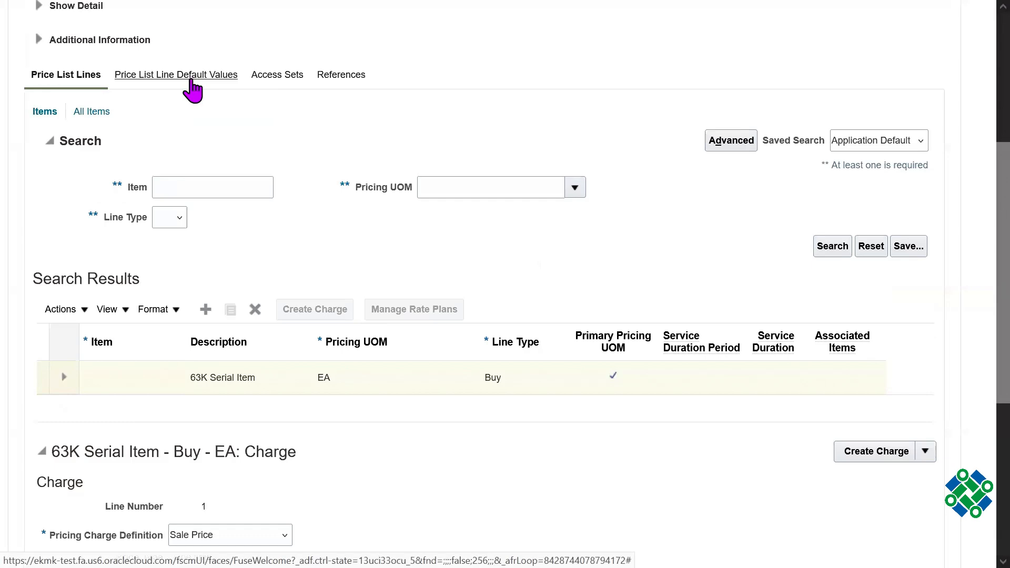
scroll(985, 293, "down", 2)
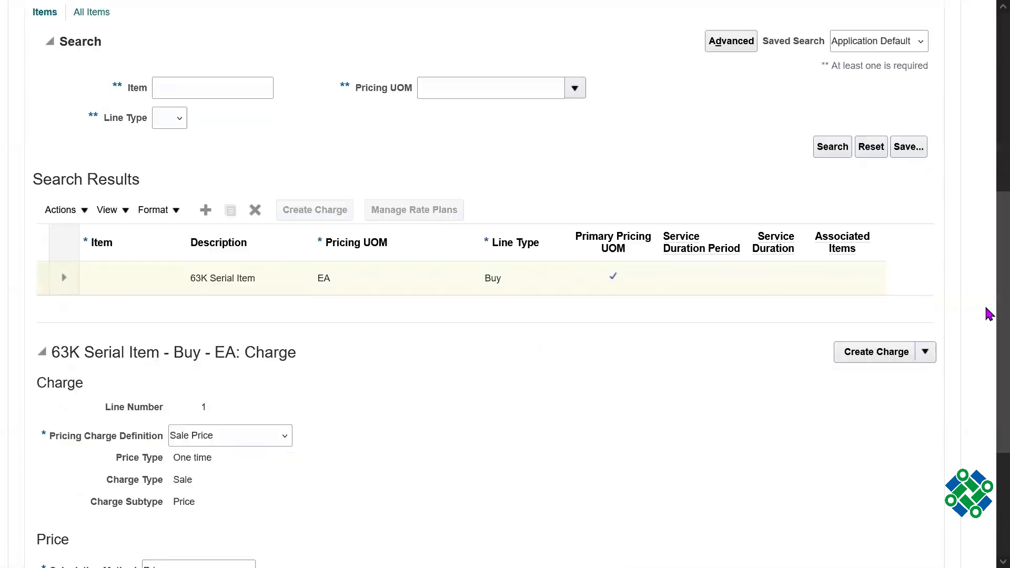
left_click_drag(117, 424, 52, 419)
left_click(579, 456)
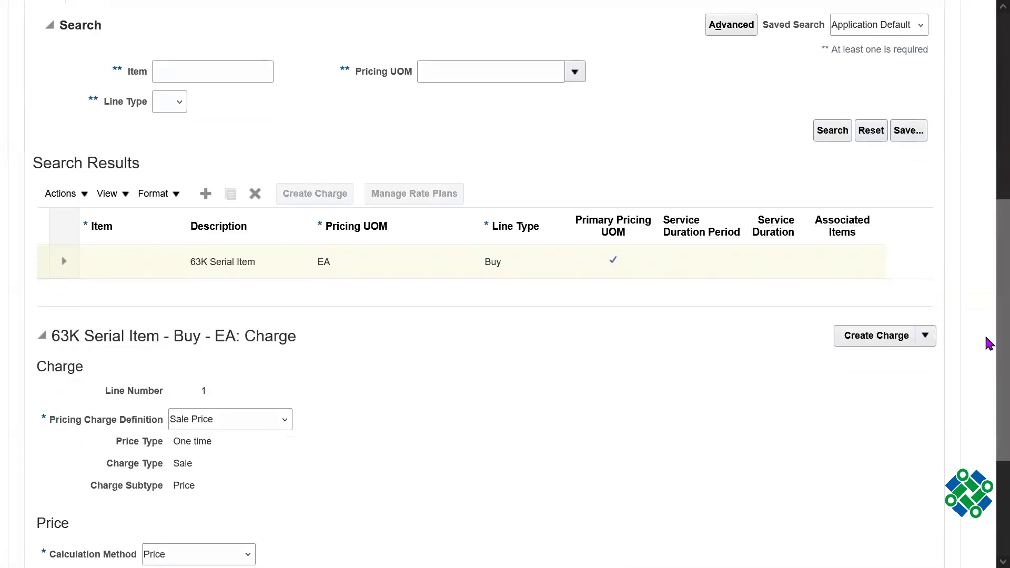
- Set the charge's base price to 20000 INR and allow manual adjustment
scroll(989, 414, "down", 2)
scroll(989, 414, "down", 2)
left_click(179, 395)
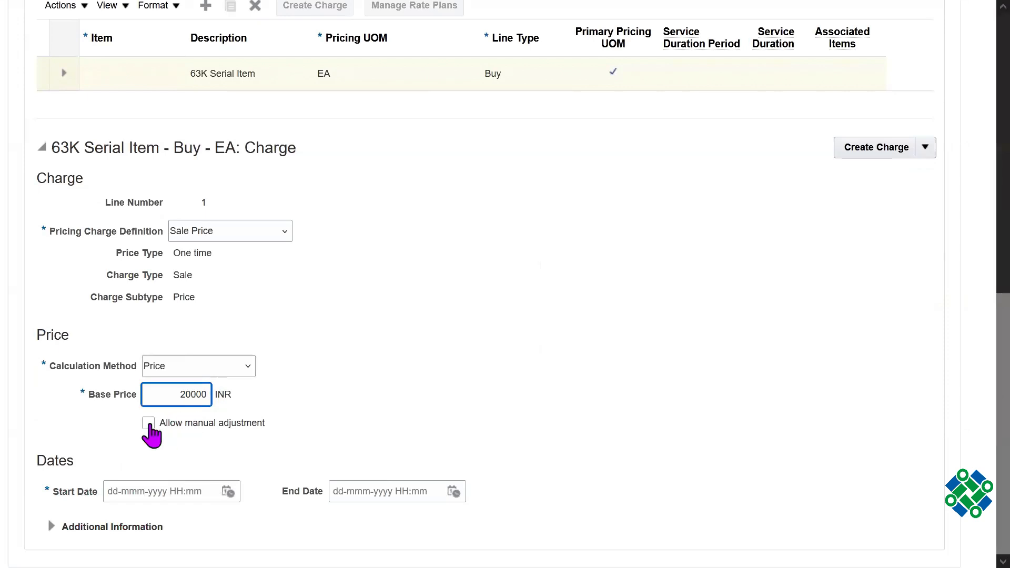
left_click(148, 423)
left_click_drag(281, 426, 158, 440)
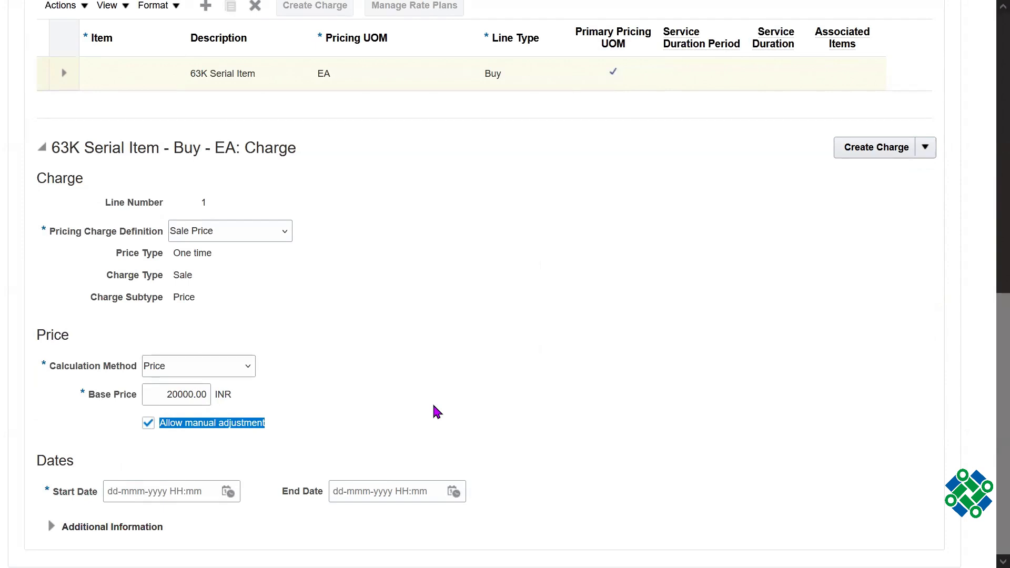
left_click(338, 427)
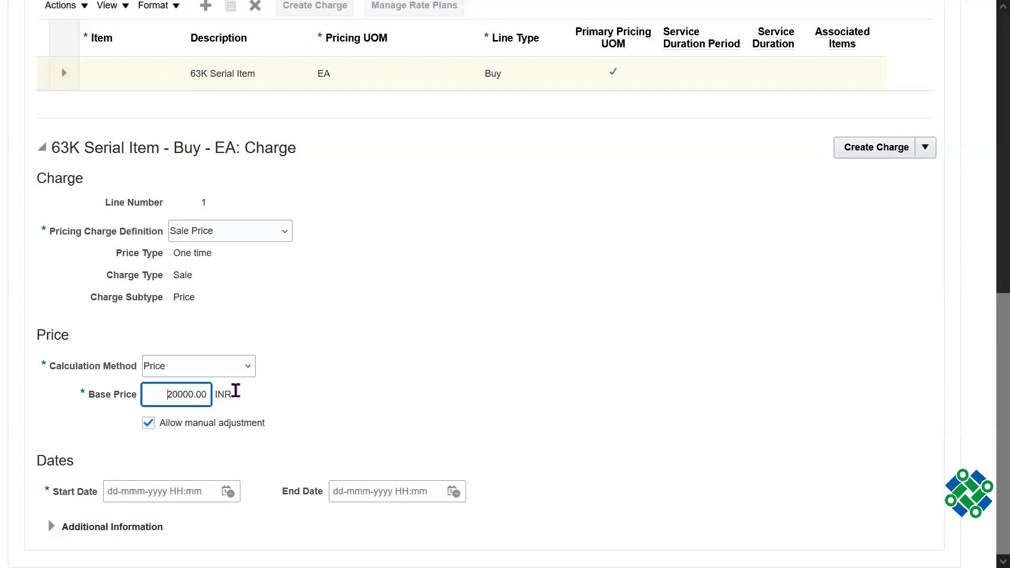
triple_click(205, 422)
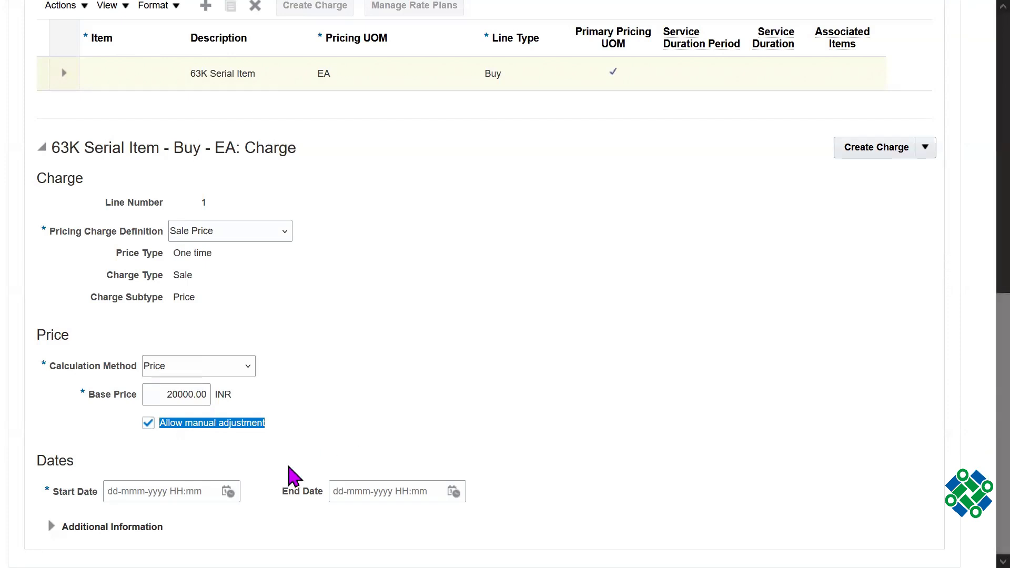
- Set the charge's start date to 6-Nov-2024 05:10 and its end date to 31-Dec-2024 05:10
left_click(230, 493)
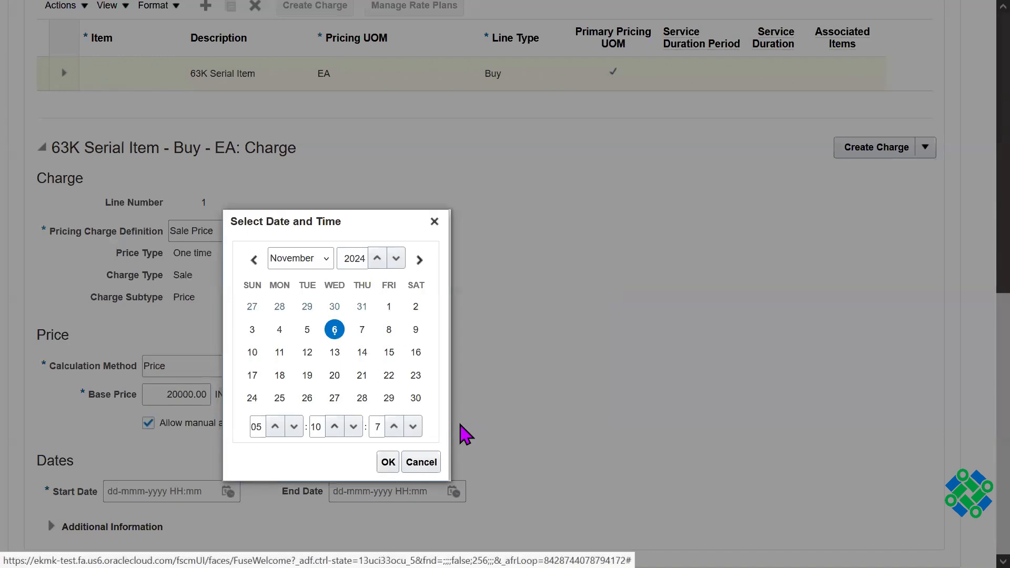
left_click(389, 462)
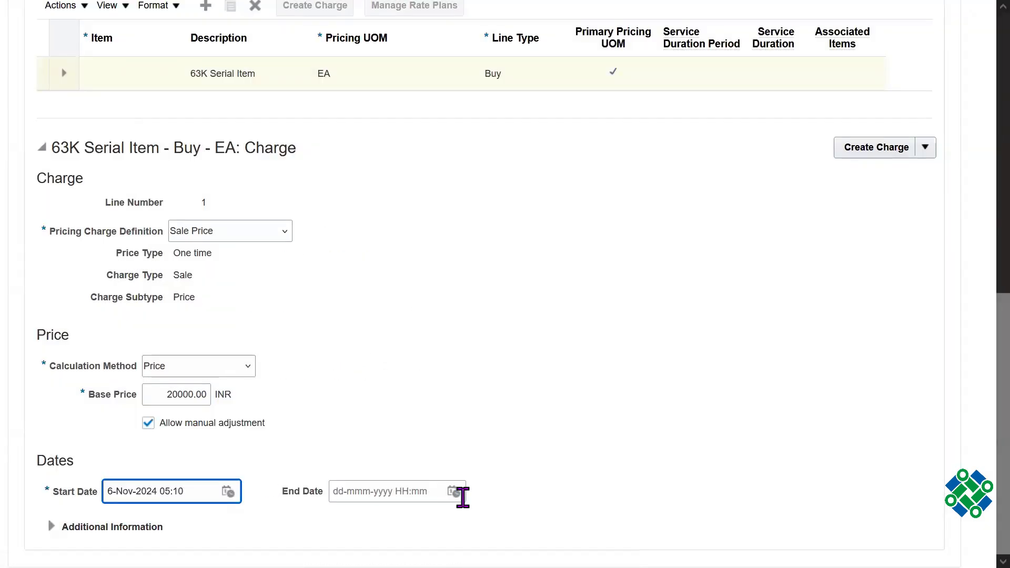
left_click(453, 492)
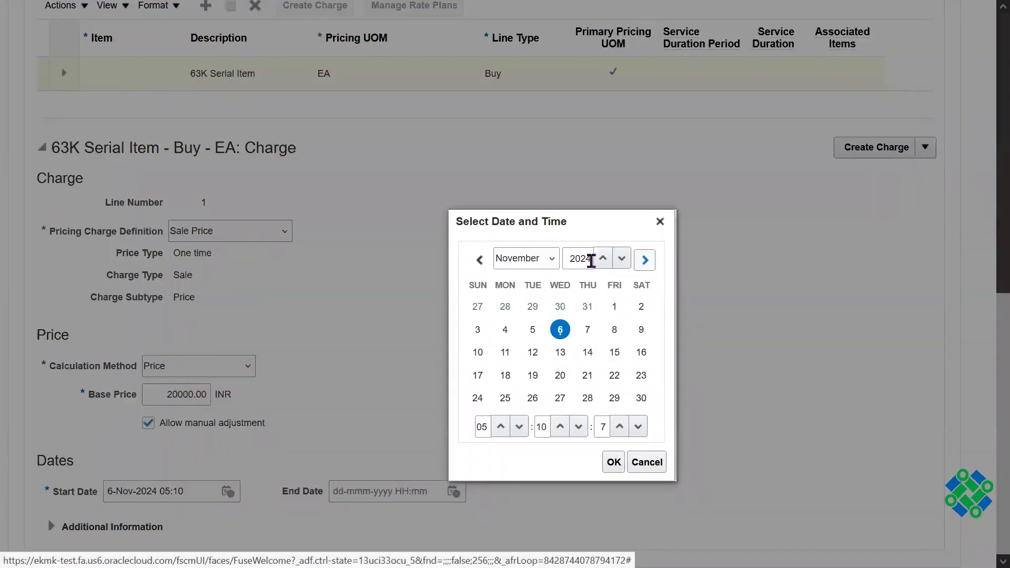
left_click(552, 261)
left_click(526, 475)
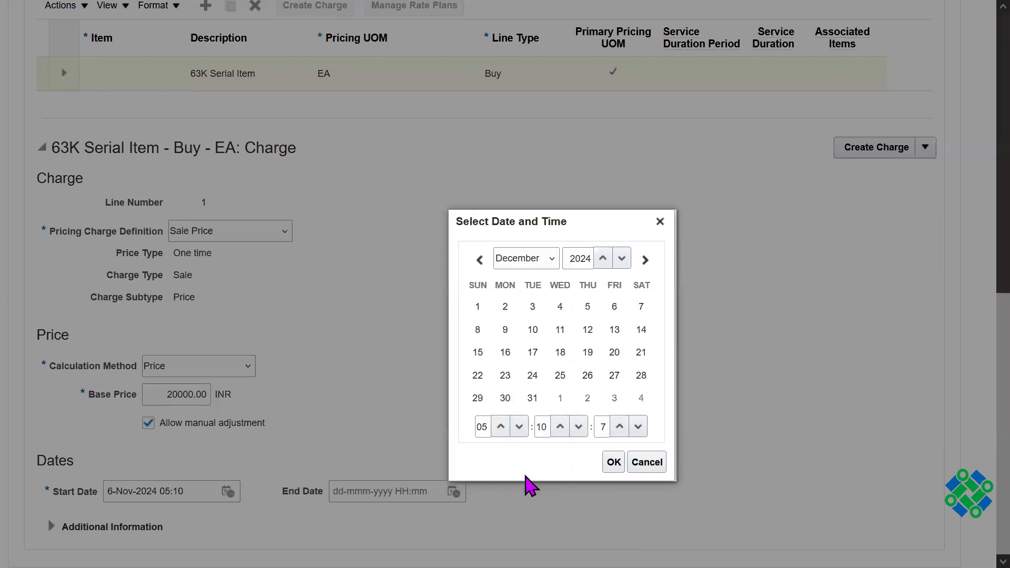
left_click(533, 399)
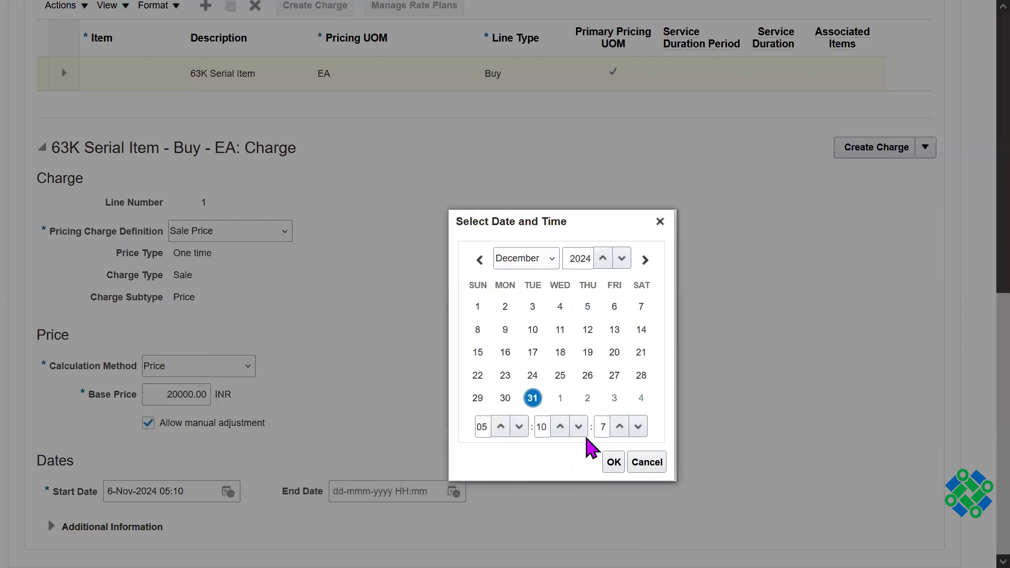
left_click(613, 462)
triple_click(377, 482)
left_click(425, 473)
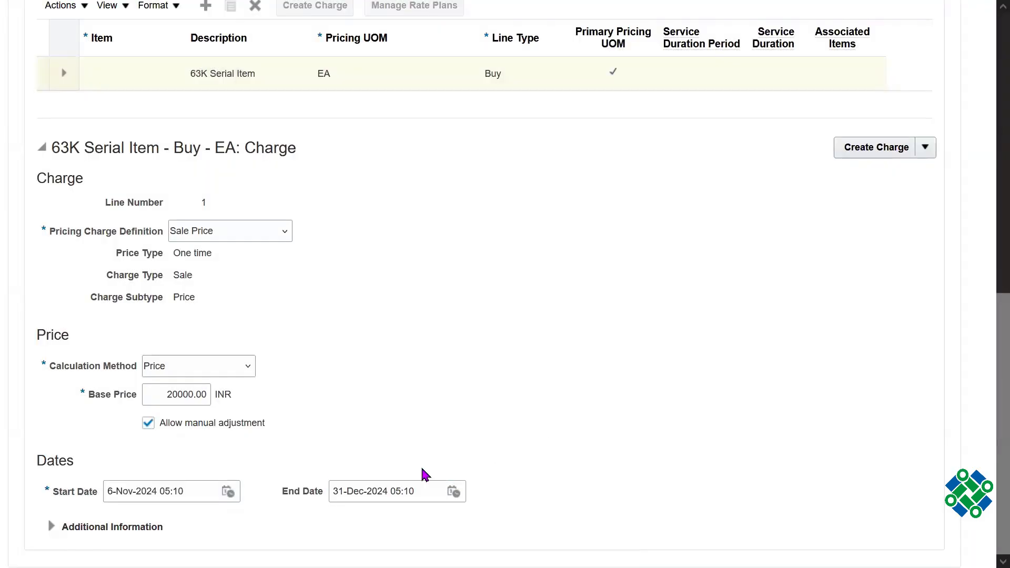
triple_click(384, 475)
left_click(647, 392)
- Save the 63K EC PL price list with the new 63K Serial Item charge and return to its line
scroll(647, 392, "up", 1)
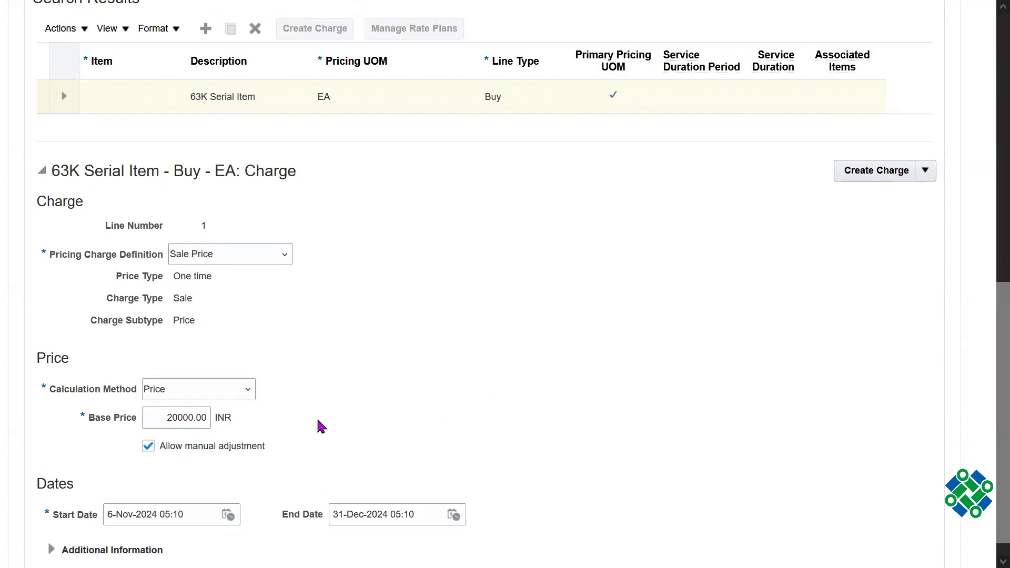
triple_click(179, 417)
left_click(559, 390)
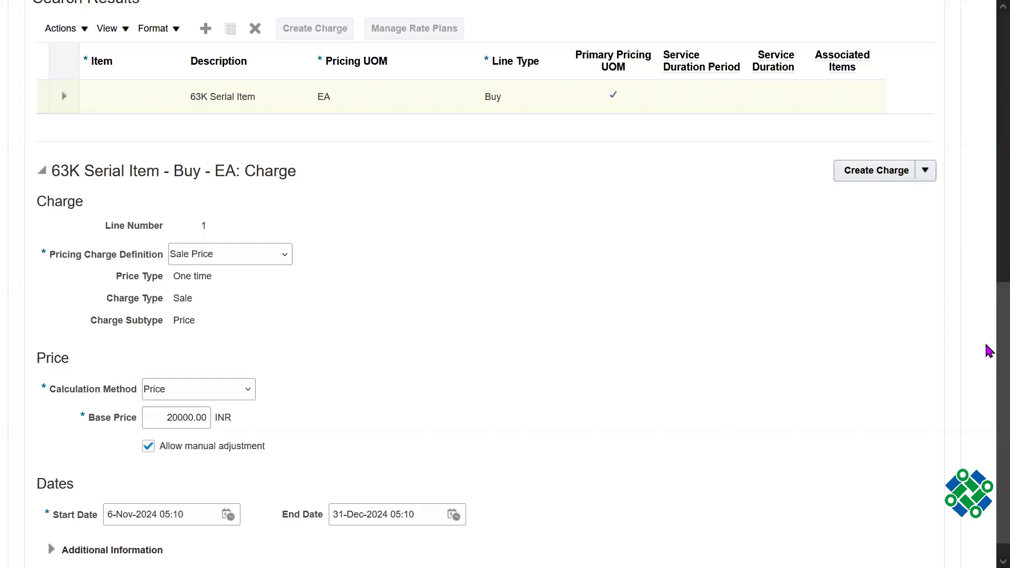
scroll(985, 349, "up", 10)
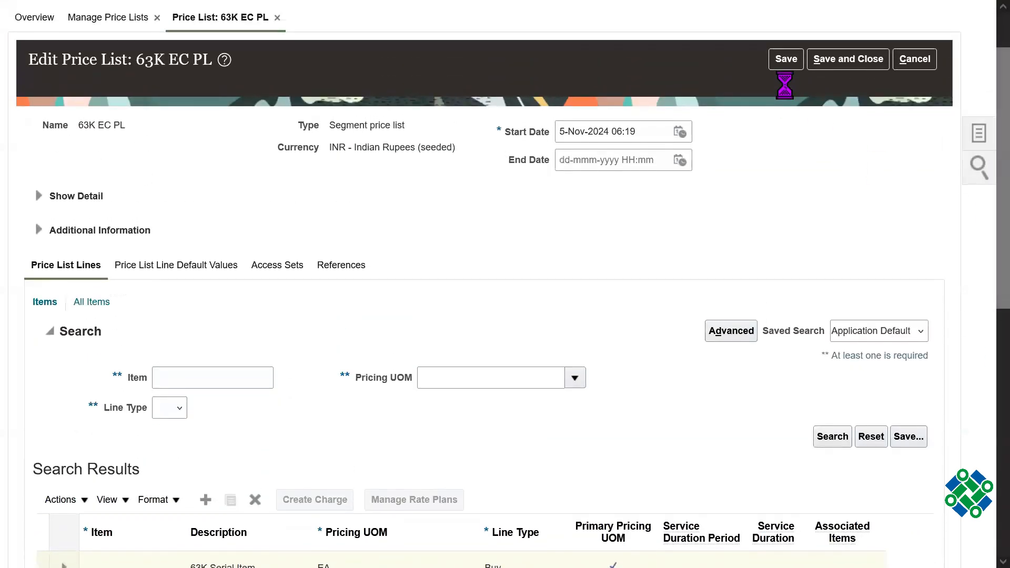
left_click(785, 60)
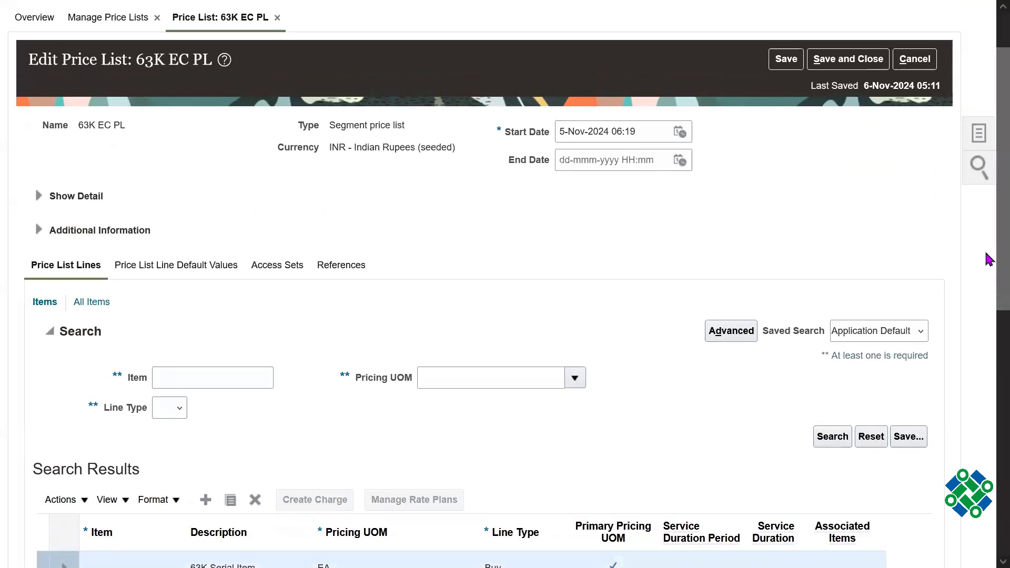
left_click_drag(987, 255, 989, 376)
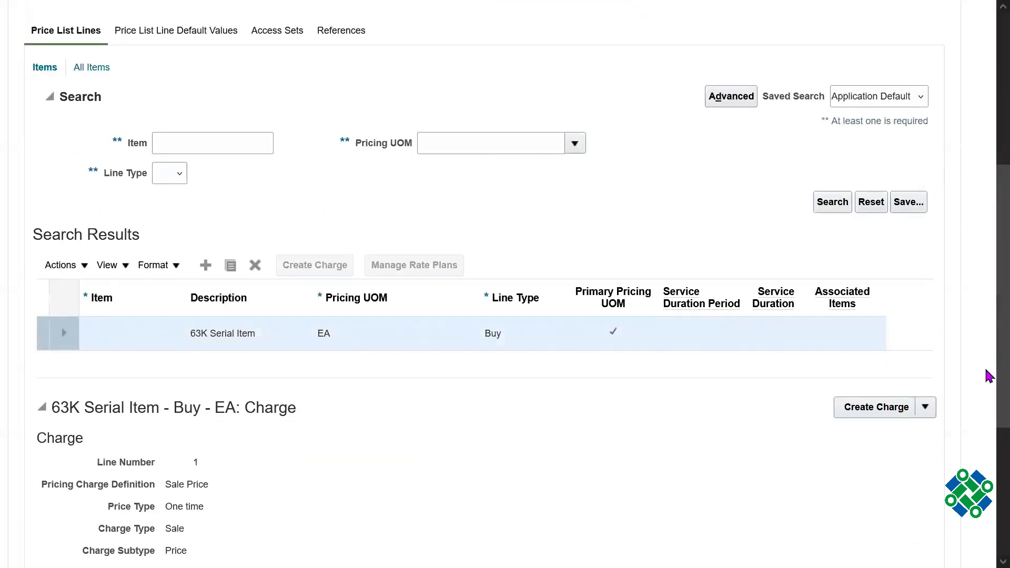
- Search the 63K EC PL item lines by line type Buy
scroll(988, 349, "up", 1)
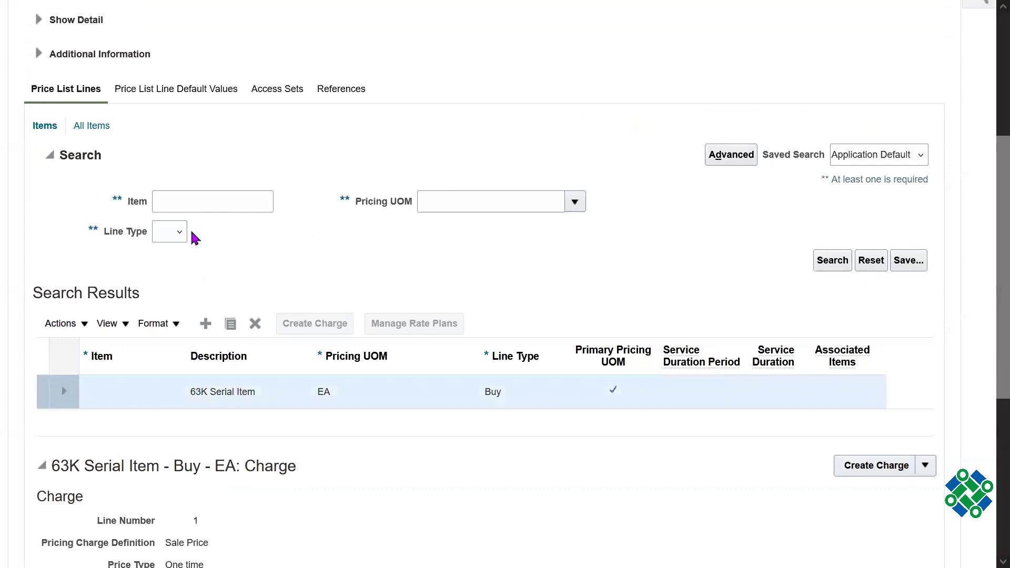
double_click(136, 201)
left_click(257, 252)
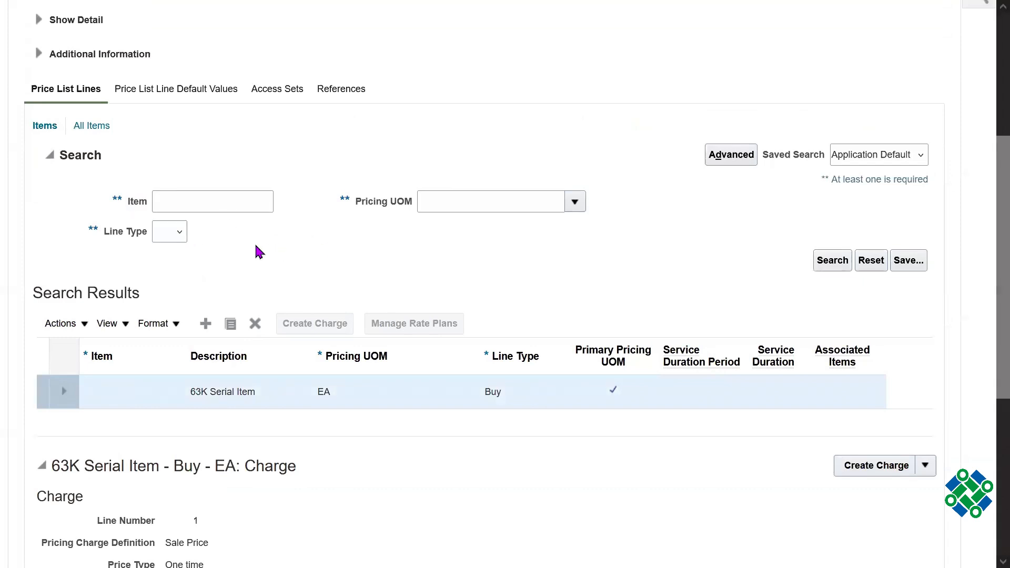
left_click(175, 234)
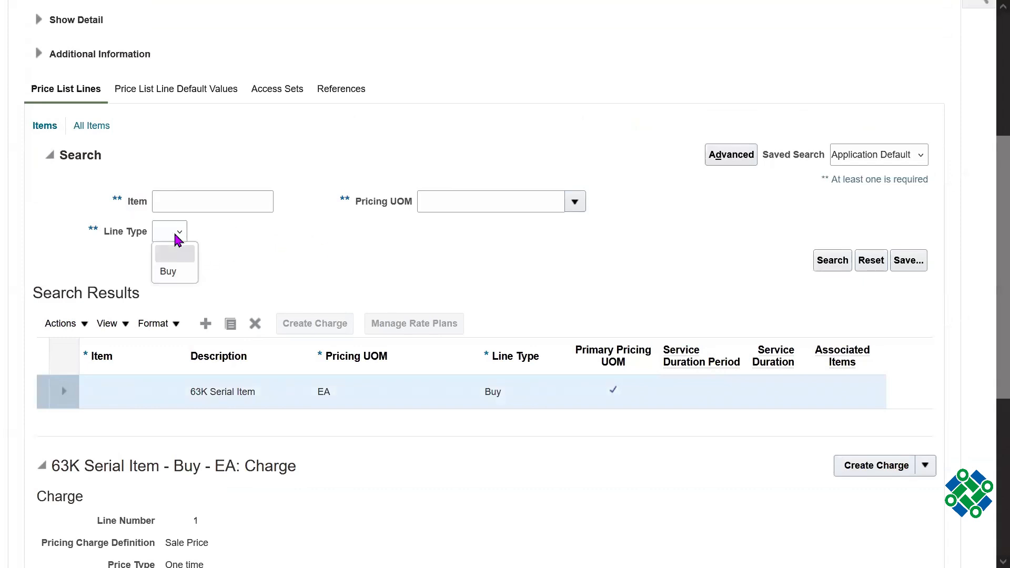
left_click(169, 272)
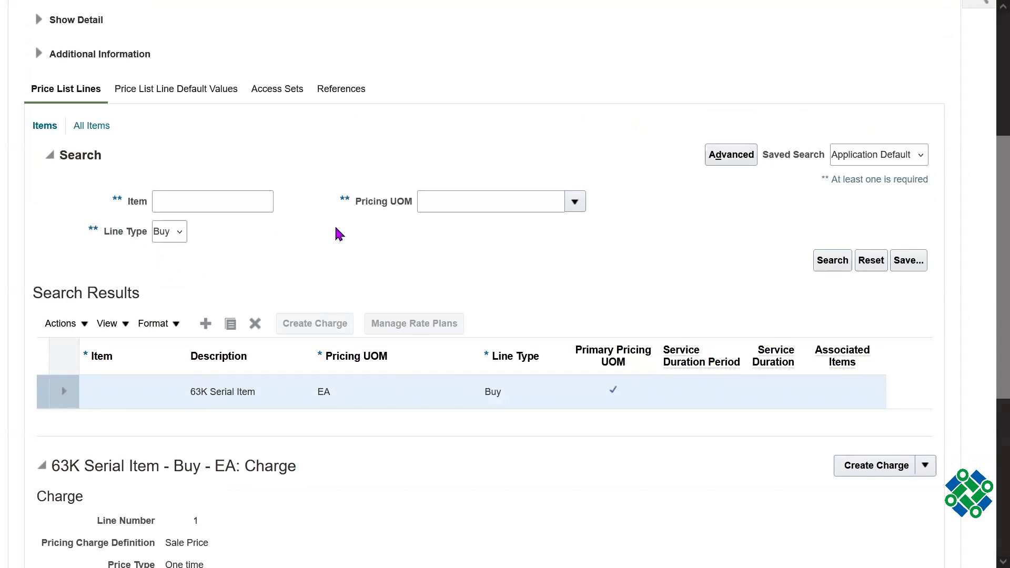
left_click(825, 263)
- Review the charge details of 63K Sample Item and 63K Serial Item among the found lines
left_click_drag(986, 304, 987, 363)
triple_click(218, 179)
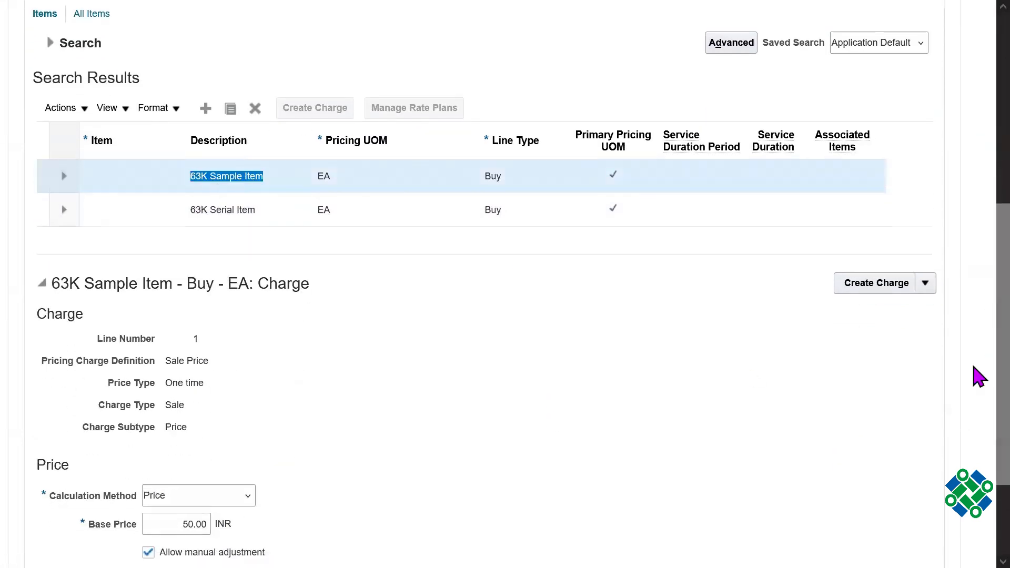
scroll(978, 362, "down", 2)
triple_click(233, 147)
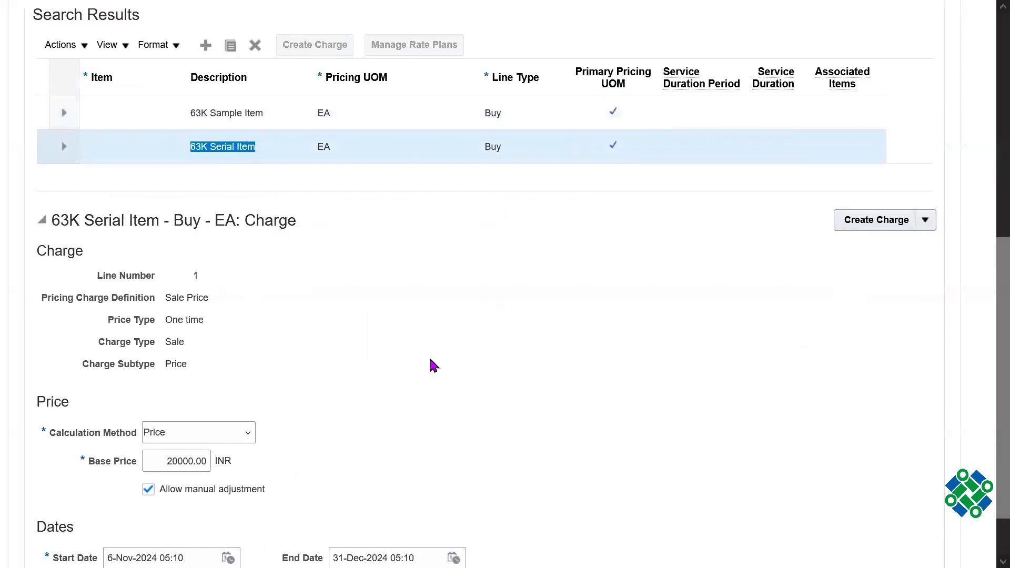
left_click(442, 314)
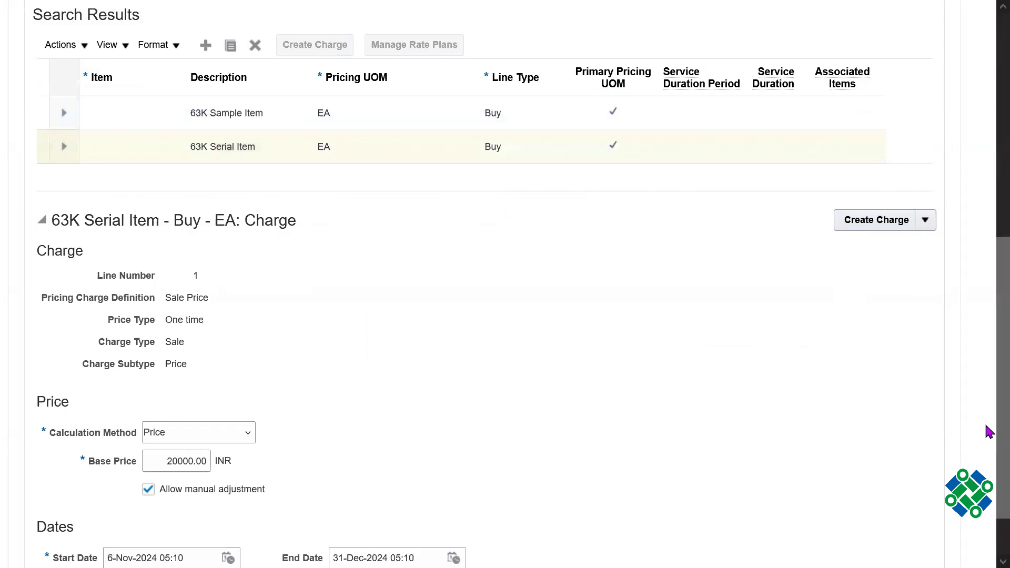
scroll(989, 431, "down", 1)
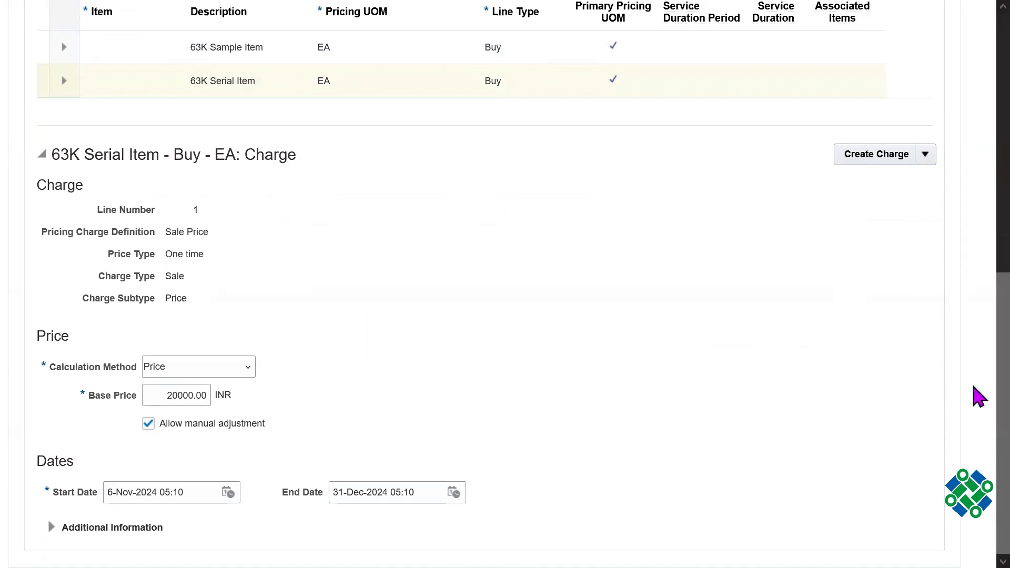
scroll(974, 316, "up", 5)
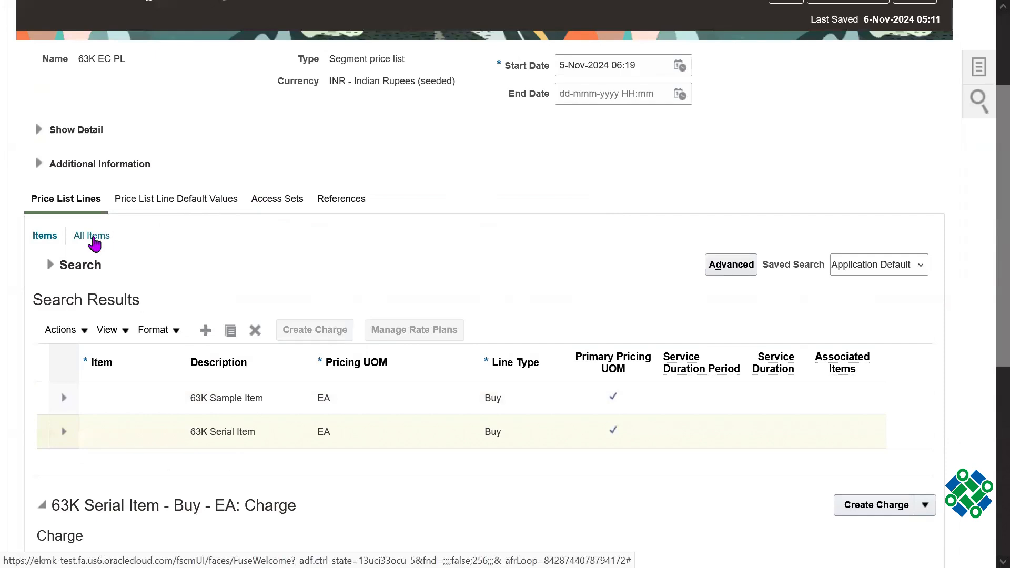
- Compare the price list's All Items lines with its individual item lines
left_click(94, 238)
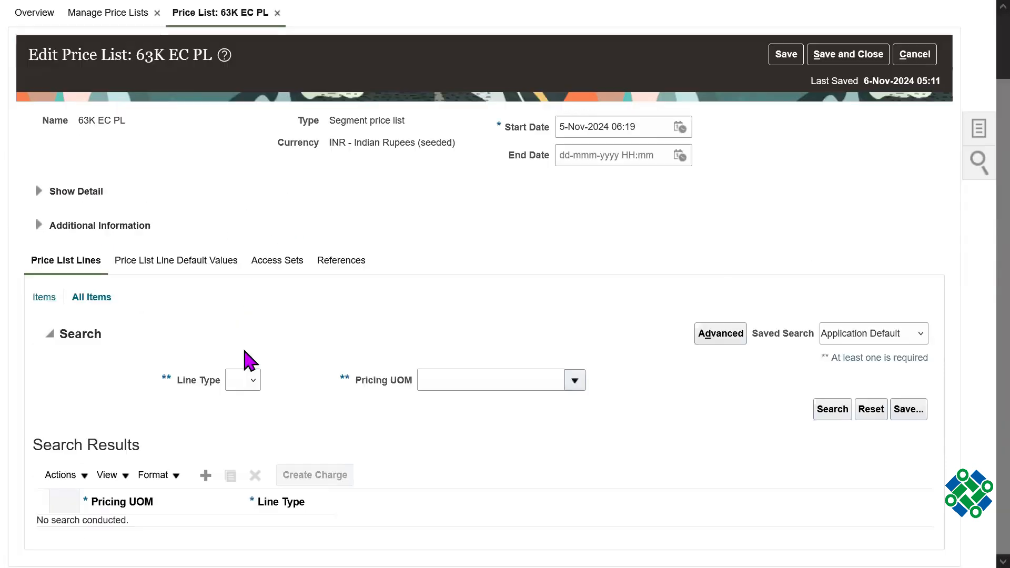
left_click(44, 297)
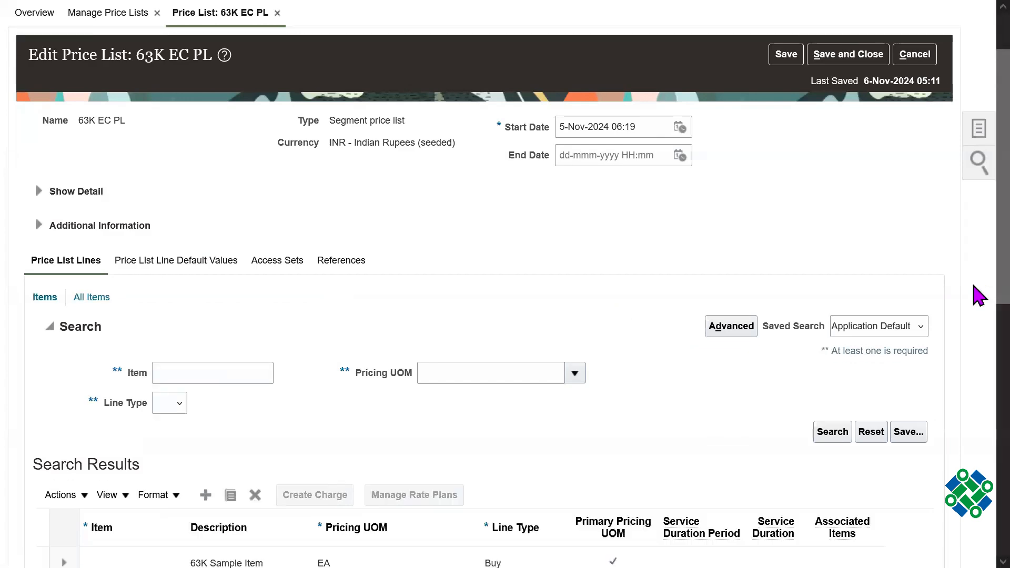
scroll(979, 295, "down", 2)
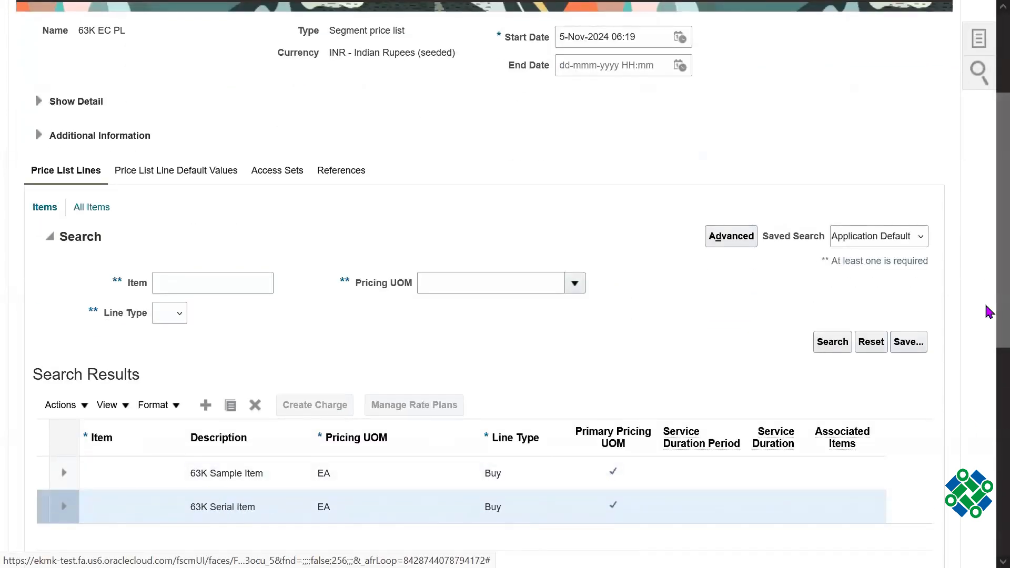
scroll(987, 314, "down", 2)
scroll(988, 314, "up", 3)
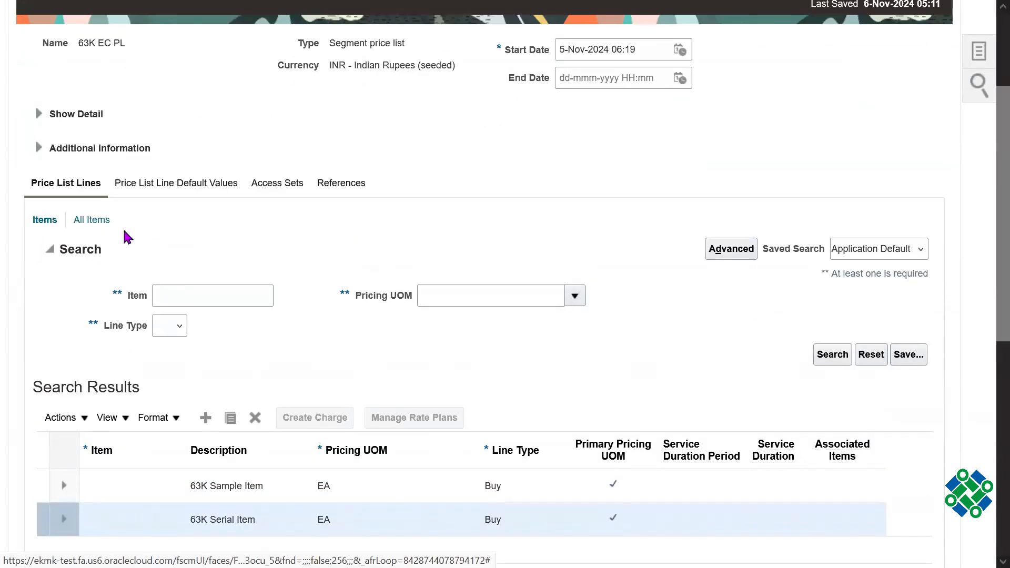
- Add a Buy line to the price list's All Items lines and search the pricing units of measure for EA
left_click(99, 219)
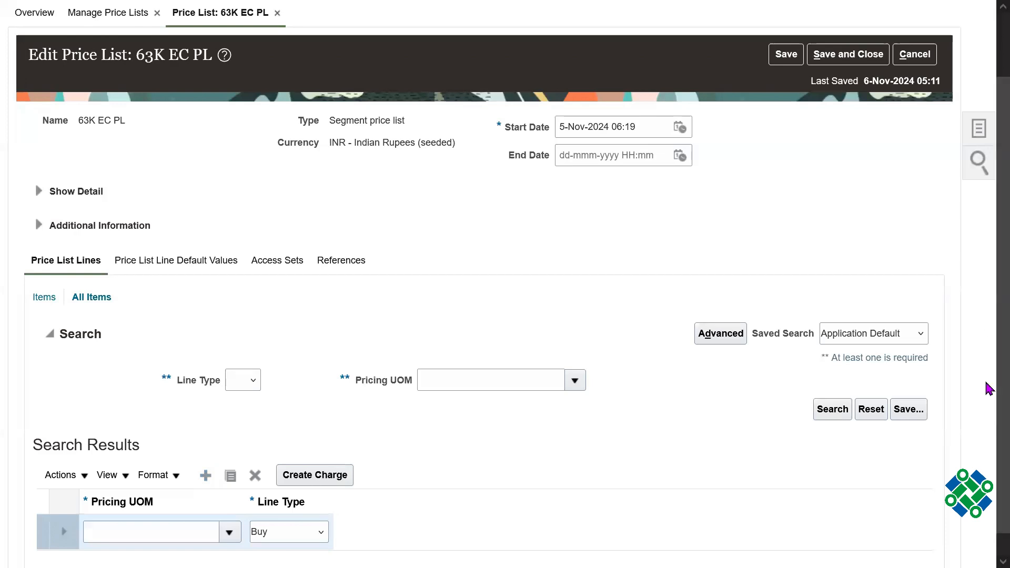
scroll(986, 383, "down", 1)
left_click(230, 507)
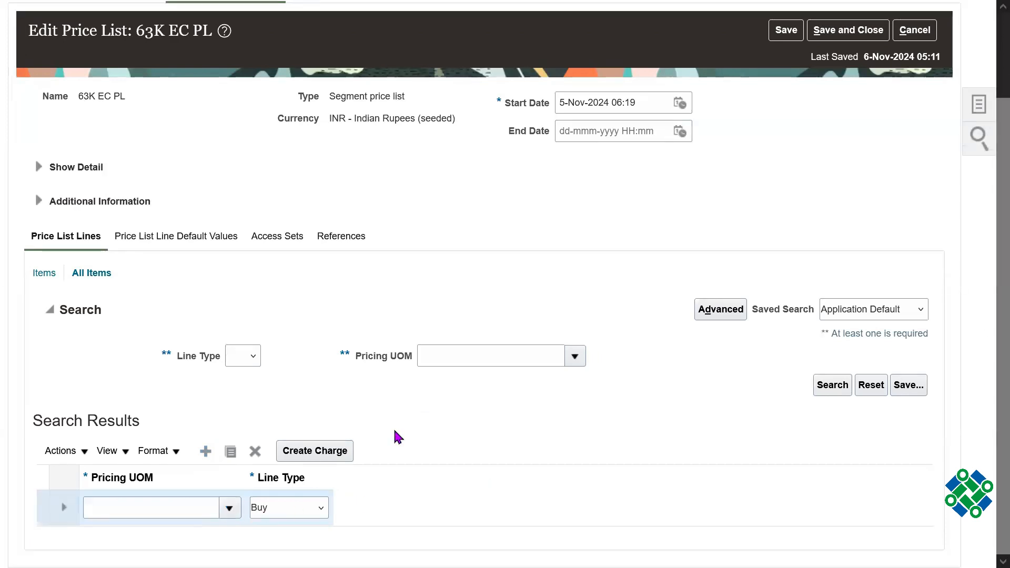
left_click(108, 481)
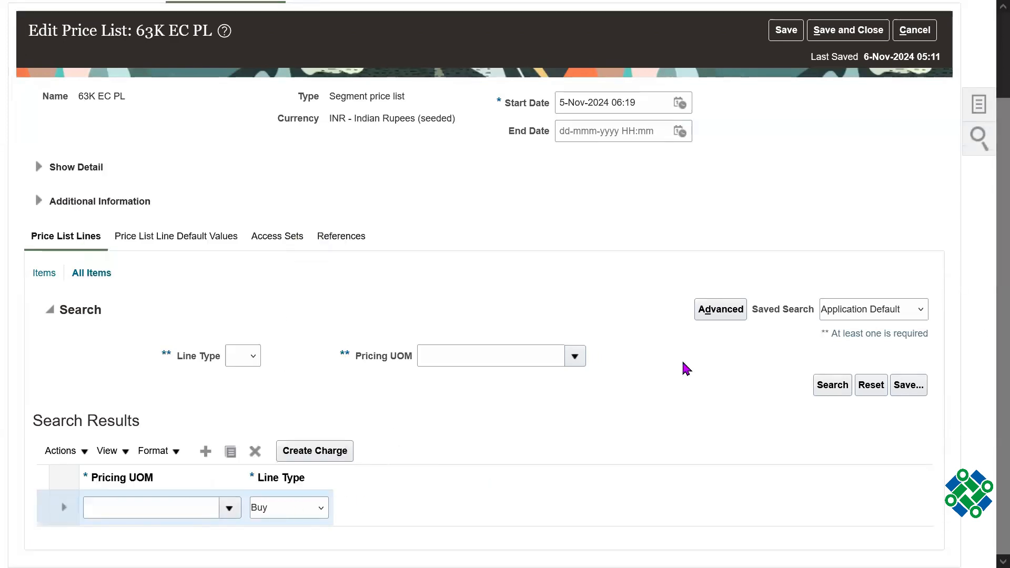
left_click(492, 242)
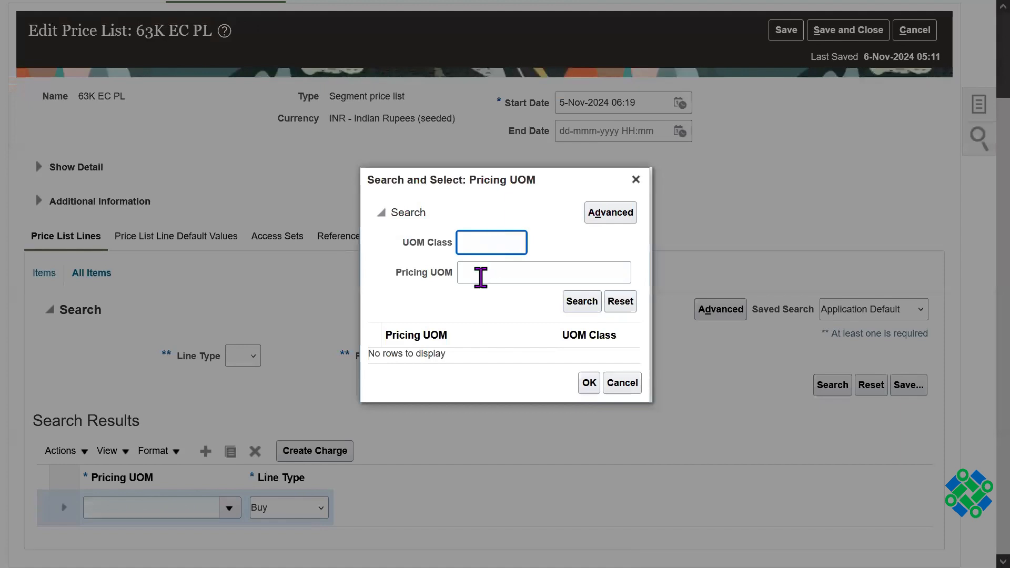
left_click(480, 278)
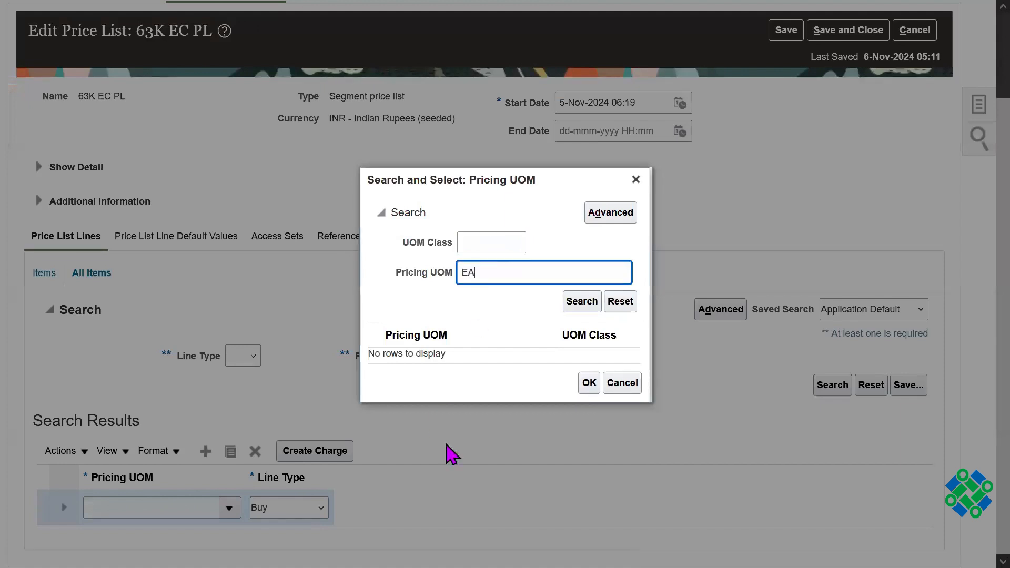
key("Return")
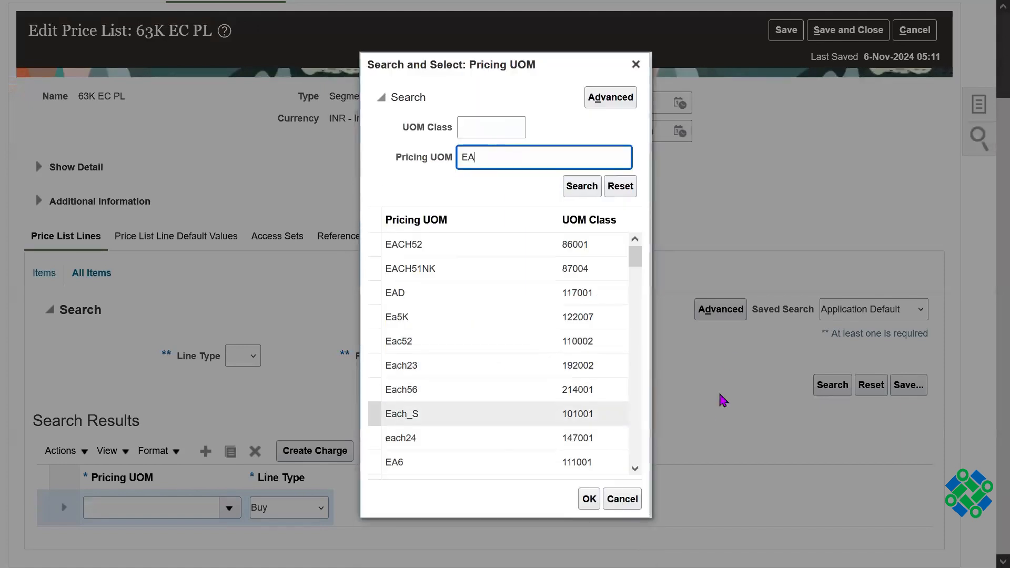
- Assign the EA pricing UOM of UOM class 1 to the new All Items line
left_click(635, 469)
left_click(635, 469)
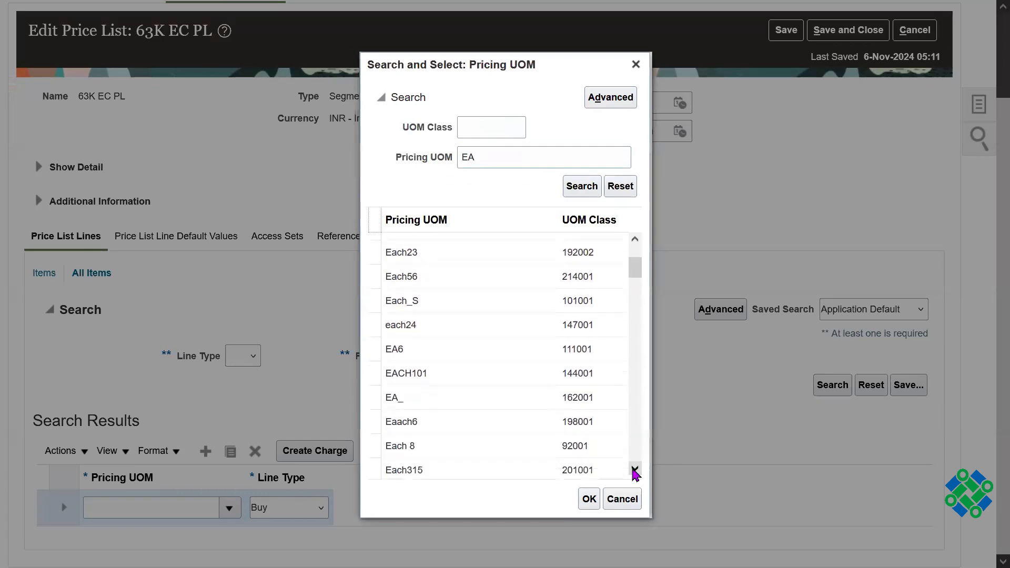
left_click(634, 469)
left_click(635, 469)
left_click(635, 469)
left_click(635, 468)
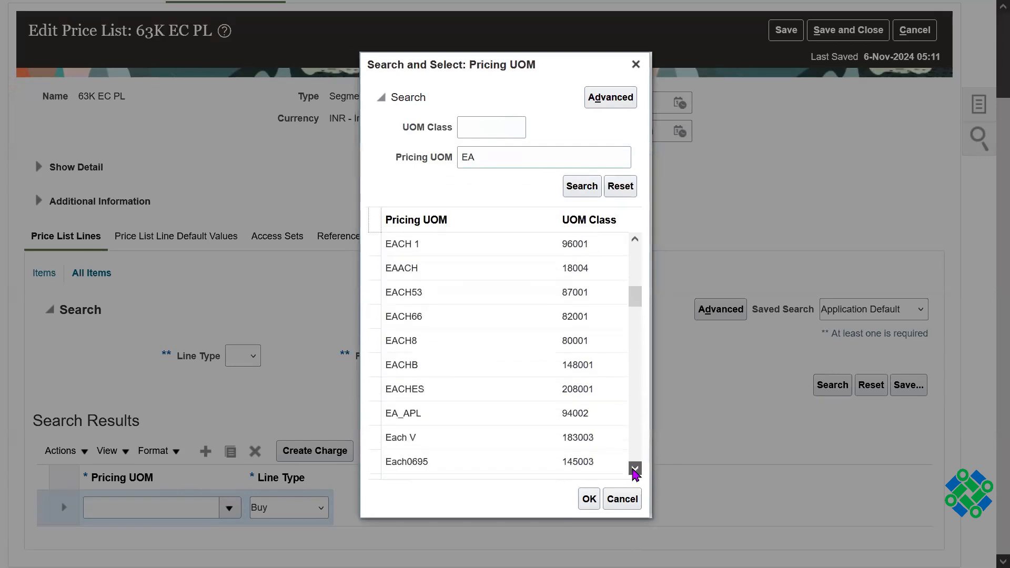
left_click(635, 468)
left_click(635, 469)
left_click(635, 469)
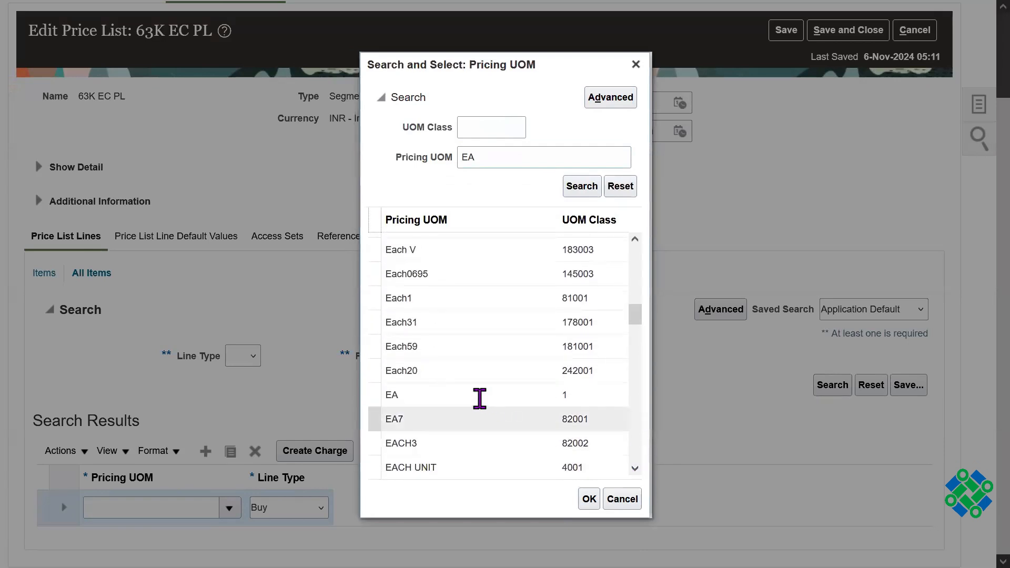
left_click(479, 398)
left_click(589, 499)
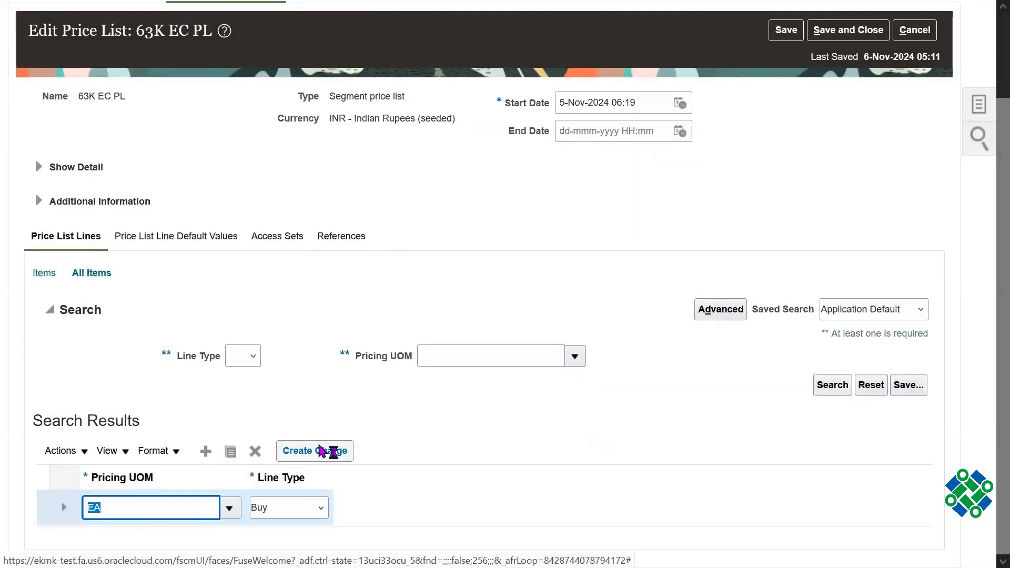
- Create a charge for the All Items EA line with the Sale Price pricing charge definition
left_click(330, 451)
scroll(988, 350, "down", 4)
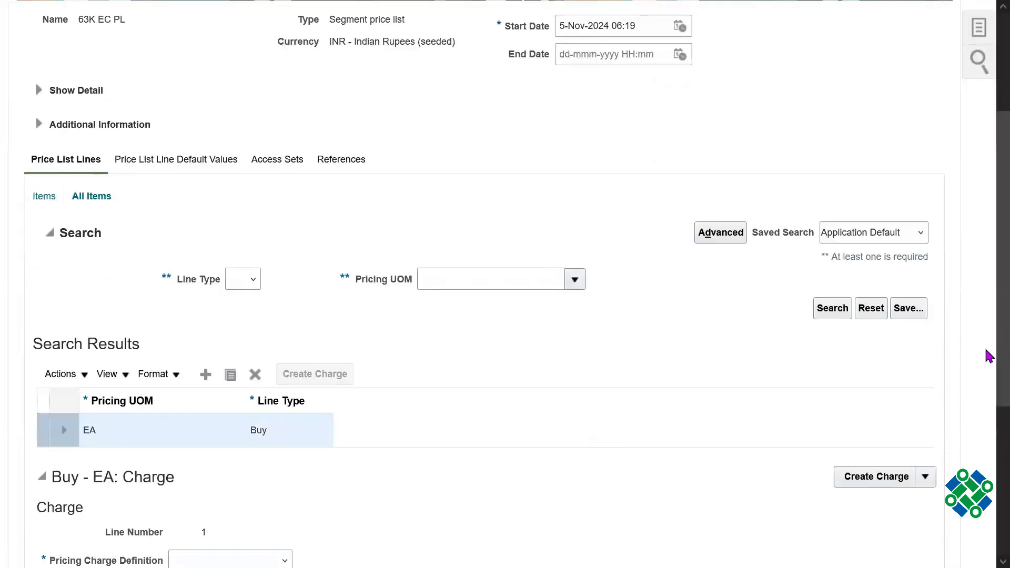
left_click(258, 423)
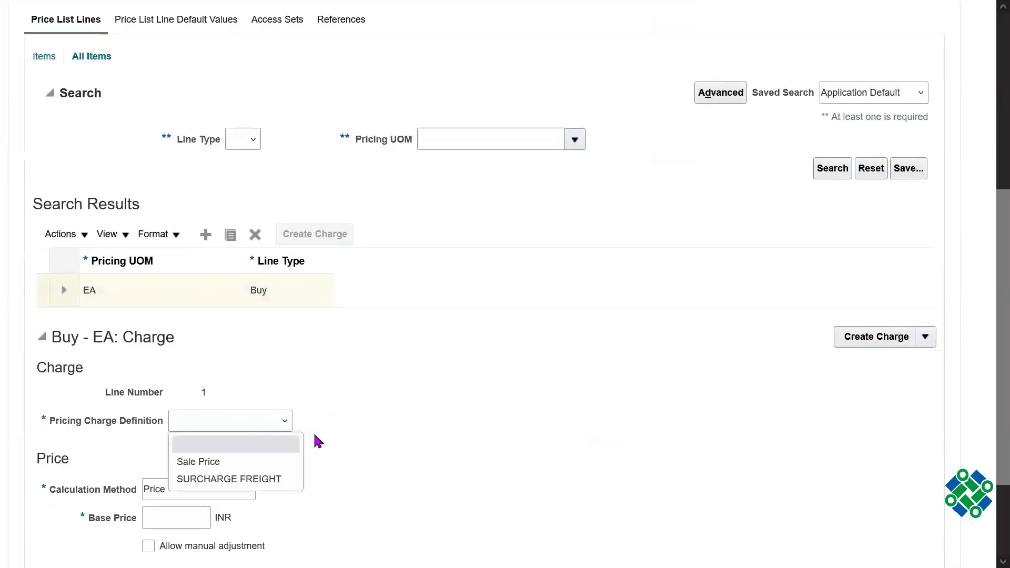
left_click(241, 476)
left_click_drag(998, 385, 998, 429)
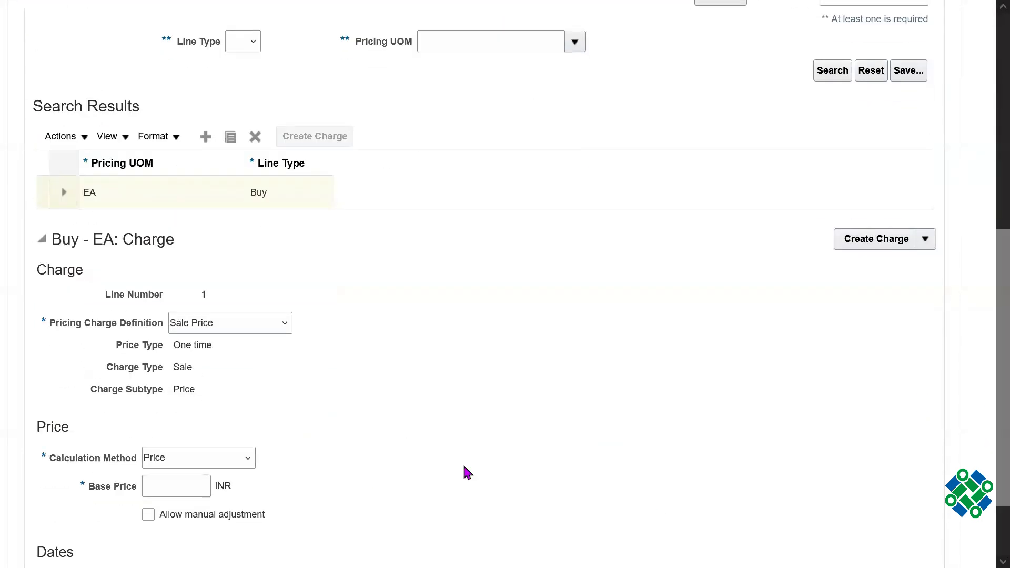
- Set the All Items charge's base price to 1 INR and allow manual adjustment
left_click(180, 481)
type("1")
scroll(717, 422, "down", 2)
left_click(692, 409)
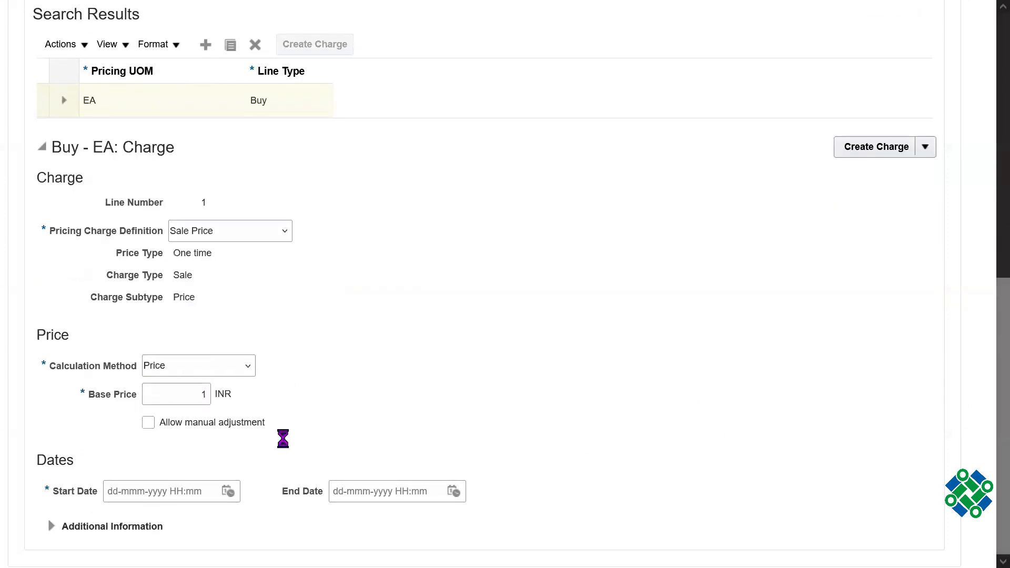
left_click(148, 424)
left_click(179, 395)
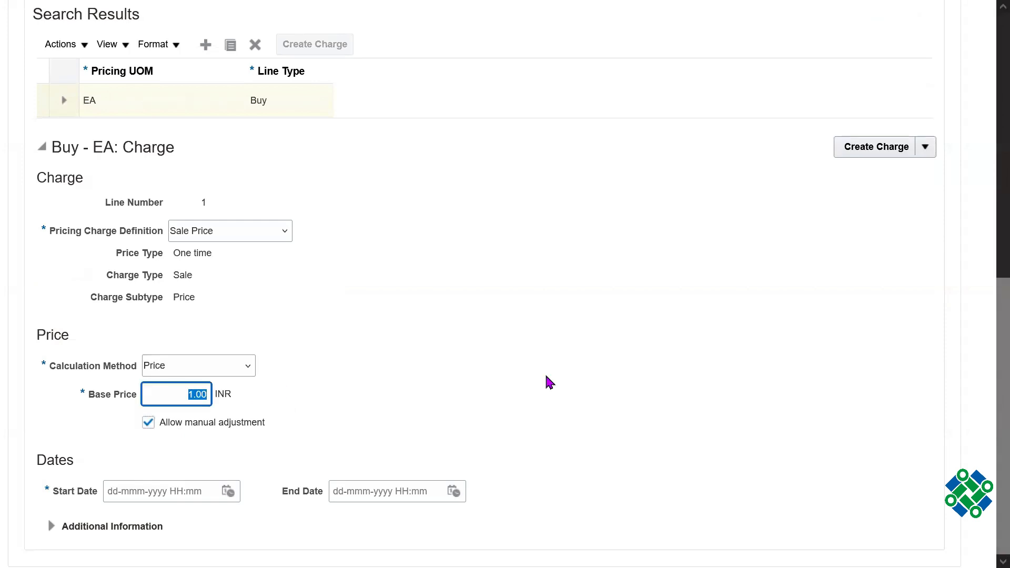
left_click(546, 382)
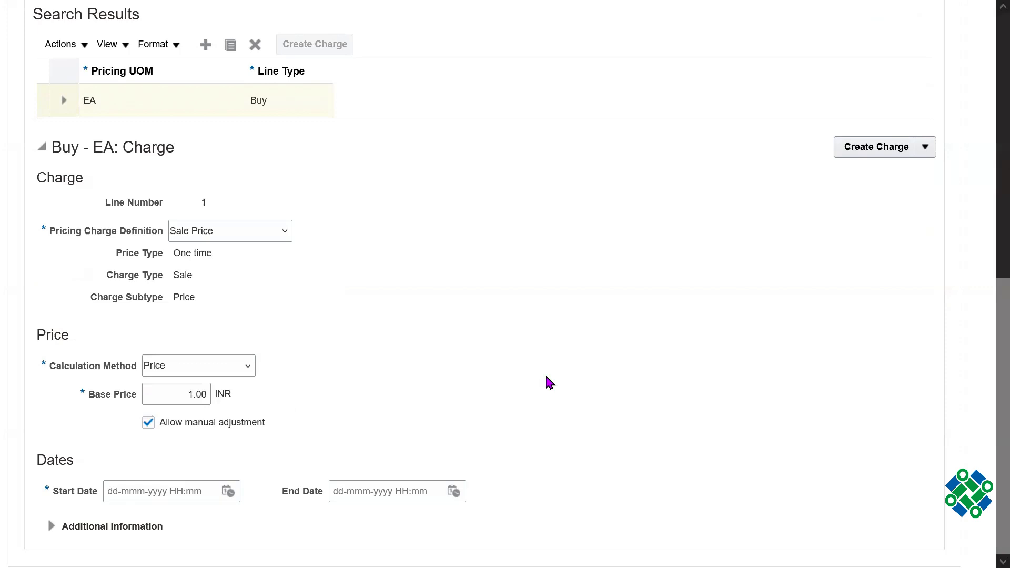
left_click(179, 394)
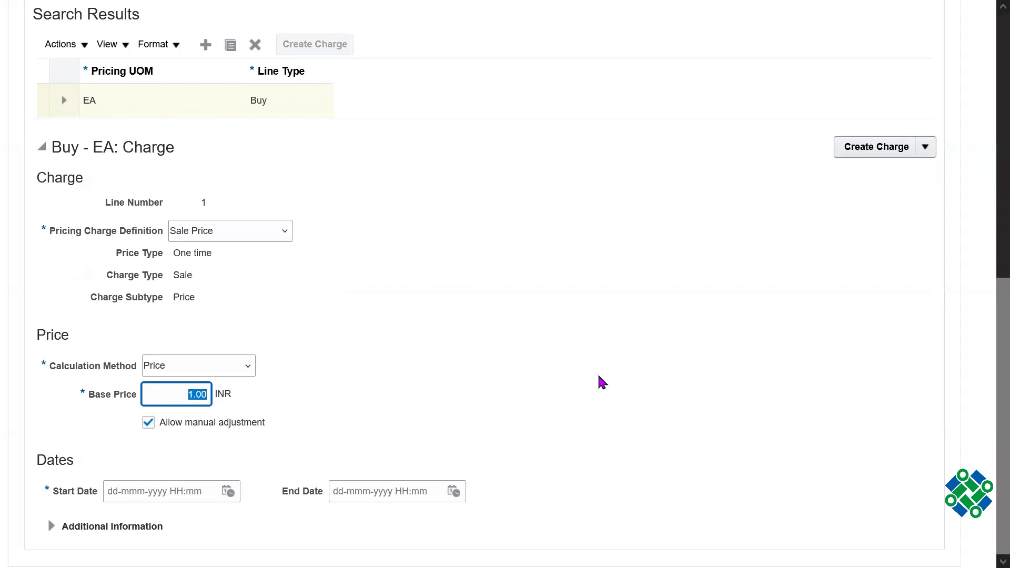
left_click(619, 377)
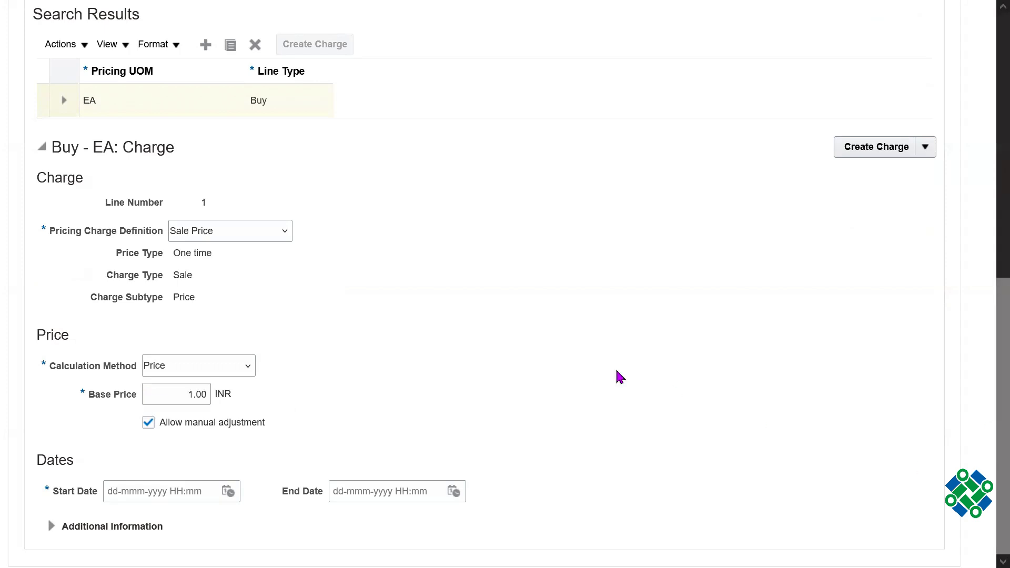
left_click(172, 395)
left_click(345, 450)
- Set the All Items charge's start date to 6-Nov-2024 05:13 and return to the EA line
left_click(228, 492)
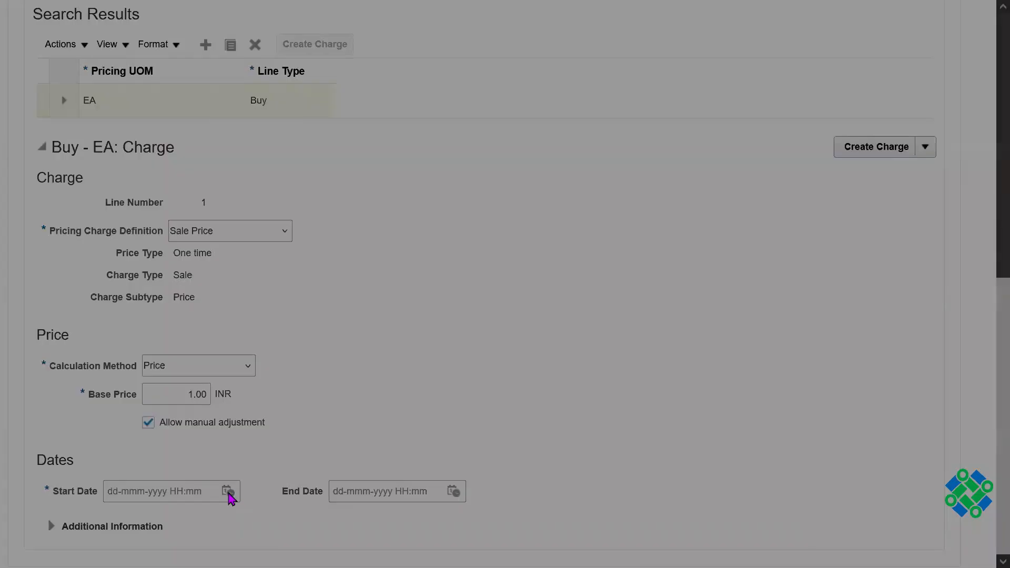
left_click(388, 461)
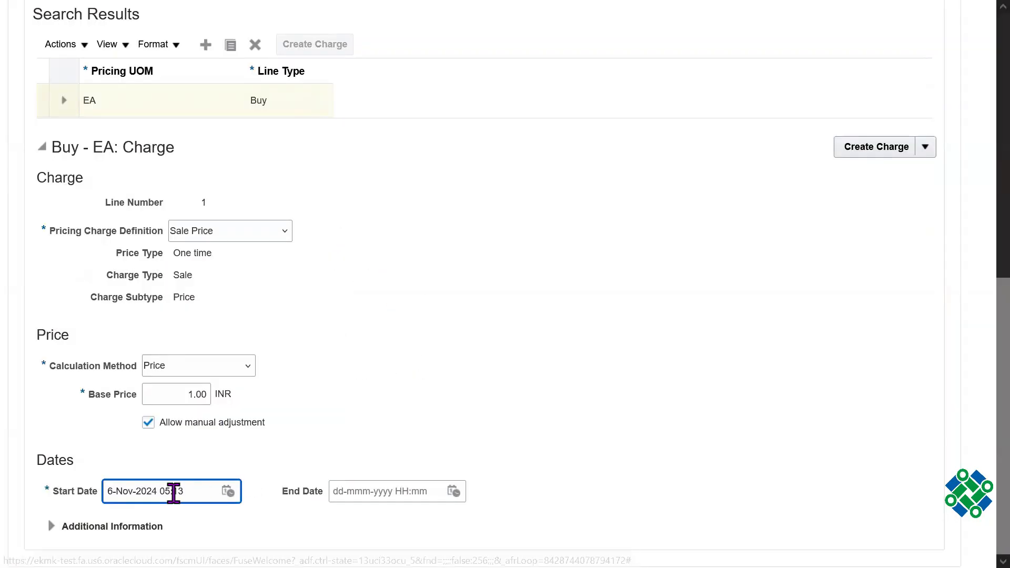
left_click(181, 393)
left_click(563, 392)
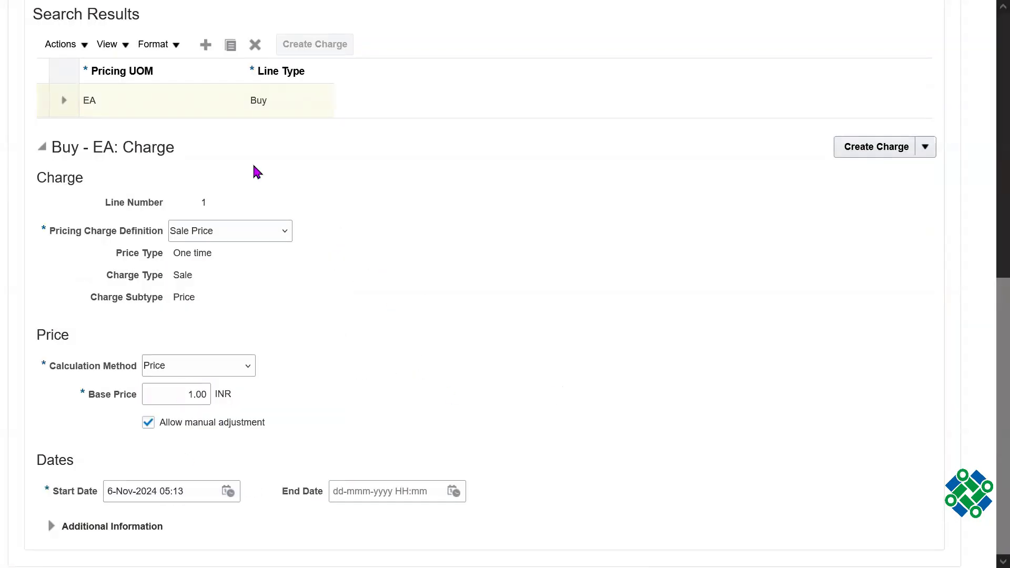
left_click(97, 103)
left_click_drag(986, 314, 986, 196)
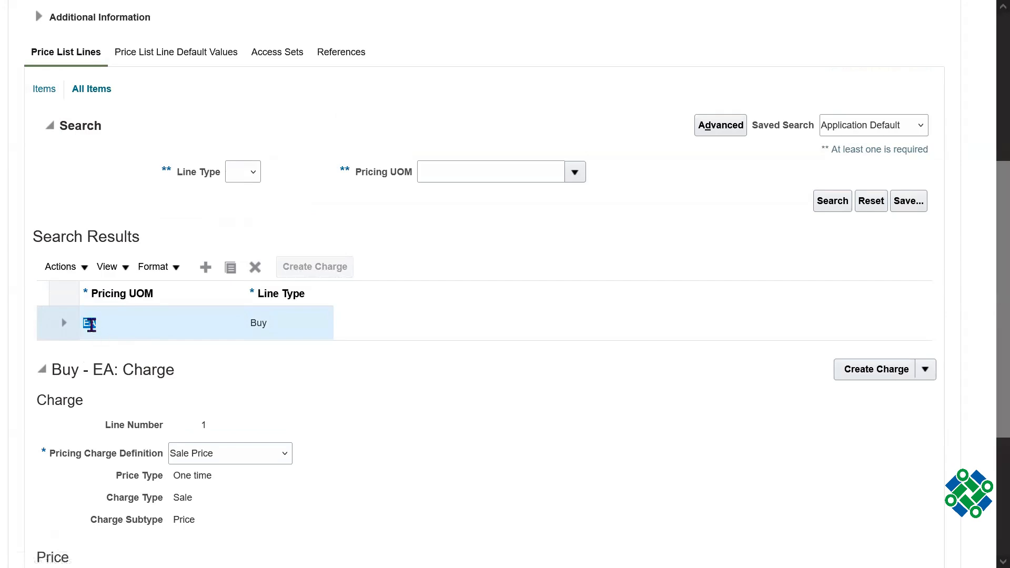
- Review the All Items EA charge and save the 63K EC PL price list
scroll(981, 291, "down", 3)
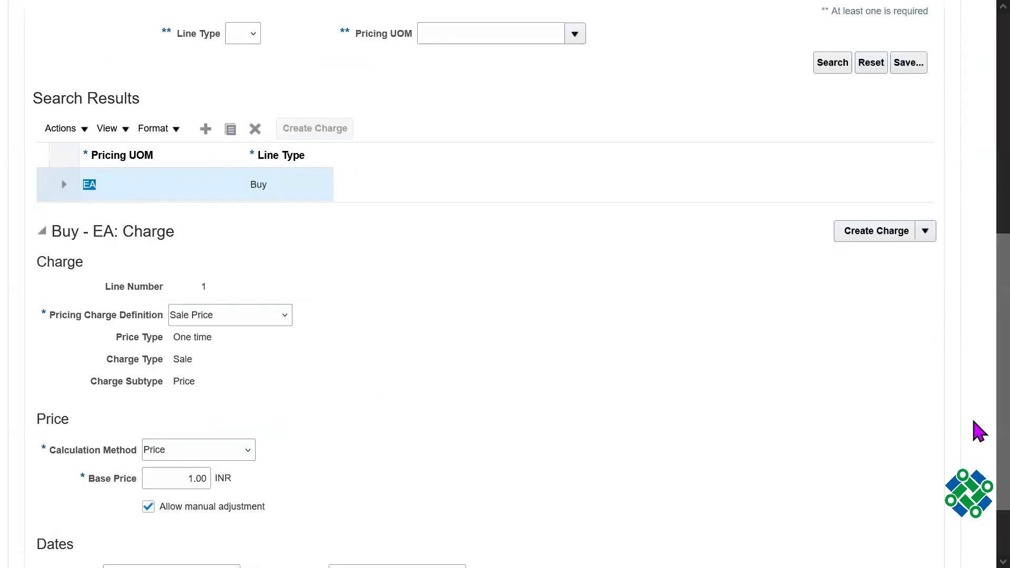
scroll(980, 311, "up", 5)
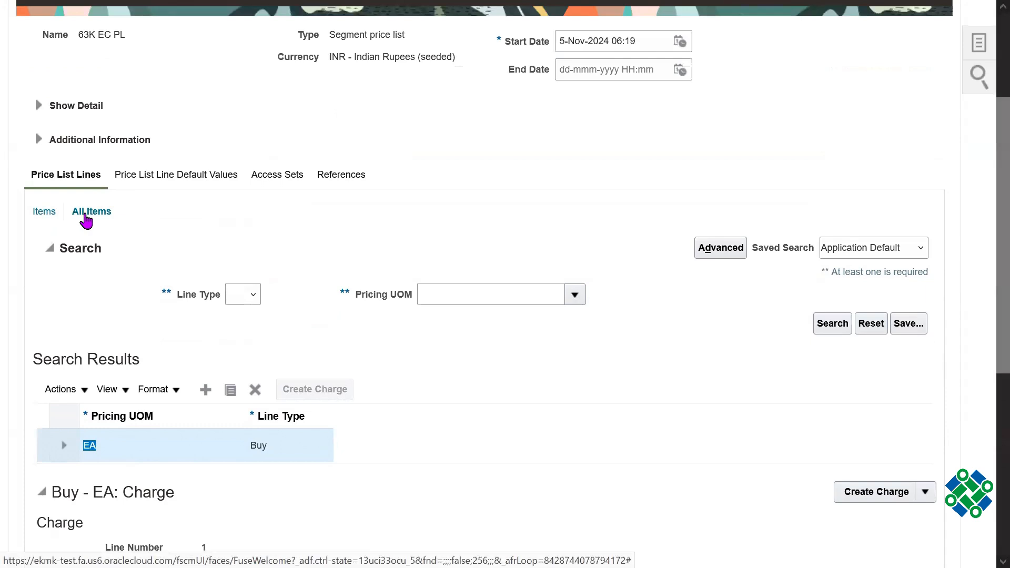
scroll(988, 293, "down", 3)
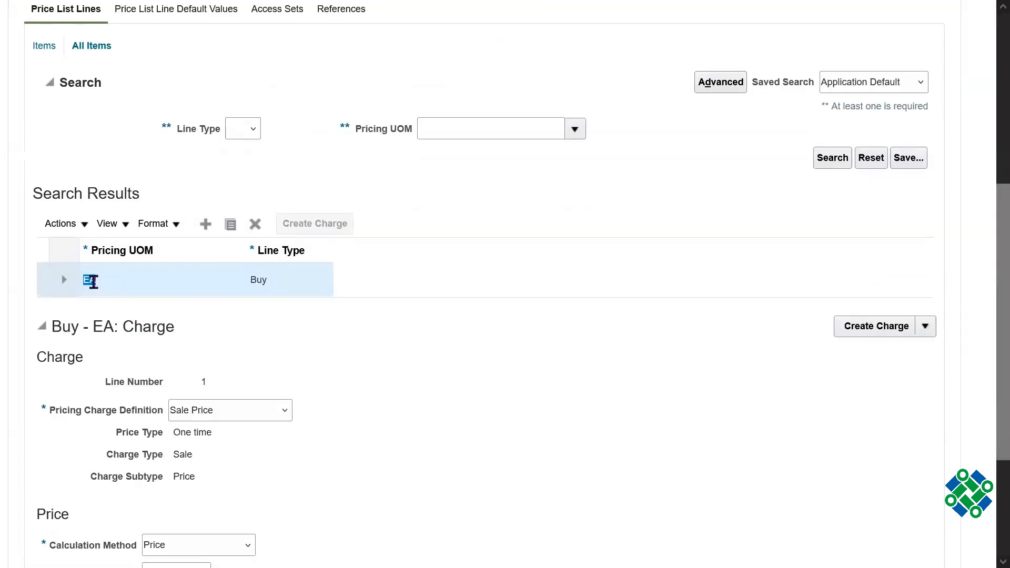
scroll(987, 415, "down", 3)
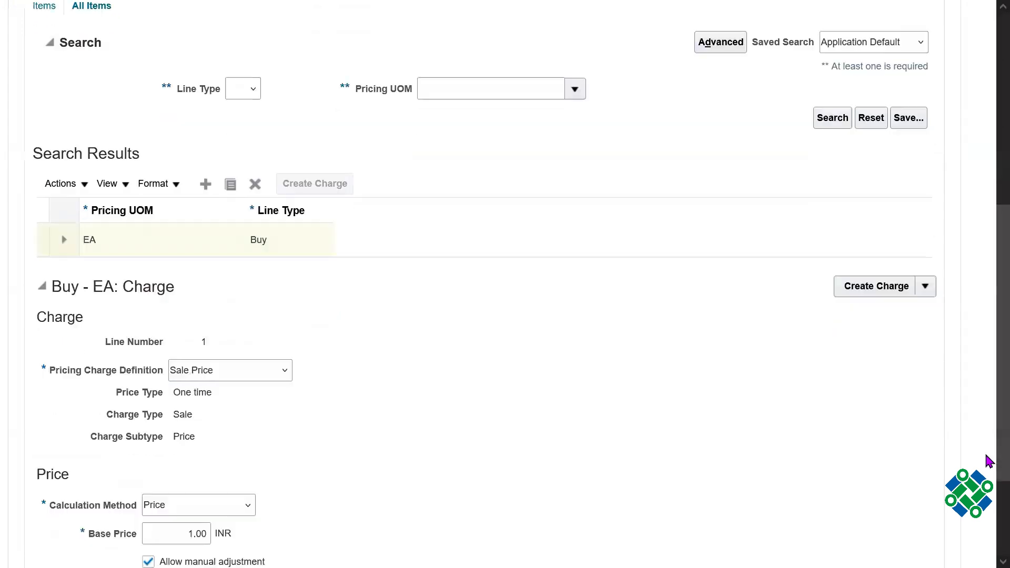
scroll(988, 383, "up", 10)
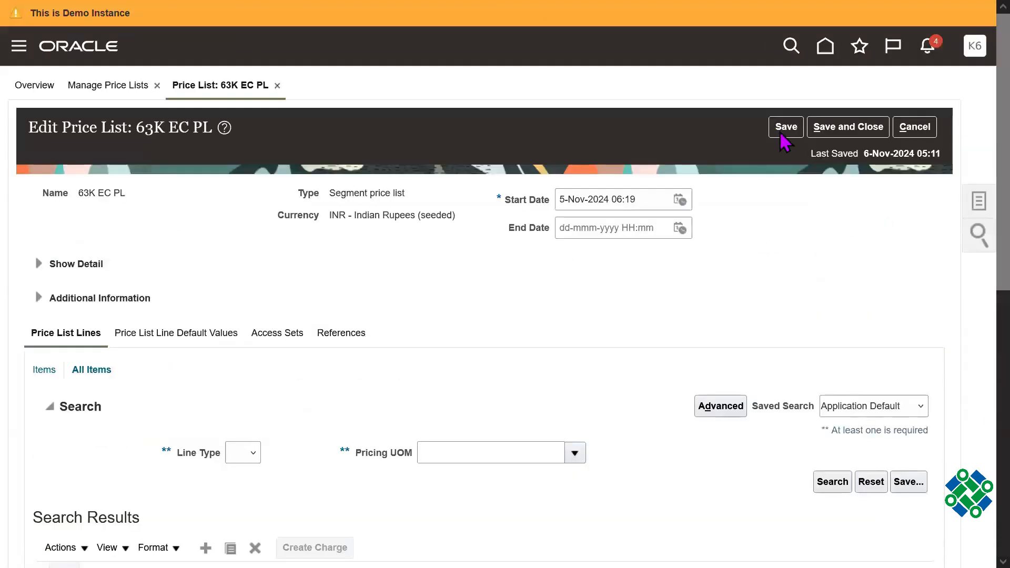
left_click(785, 127)
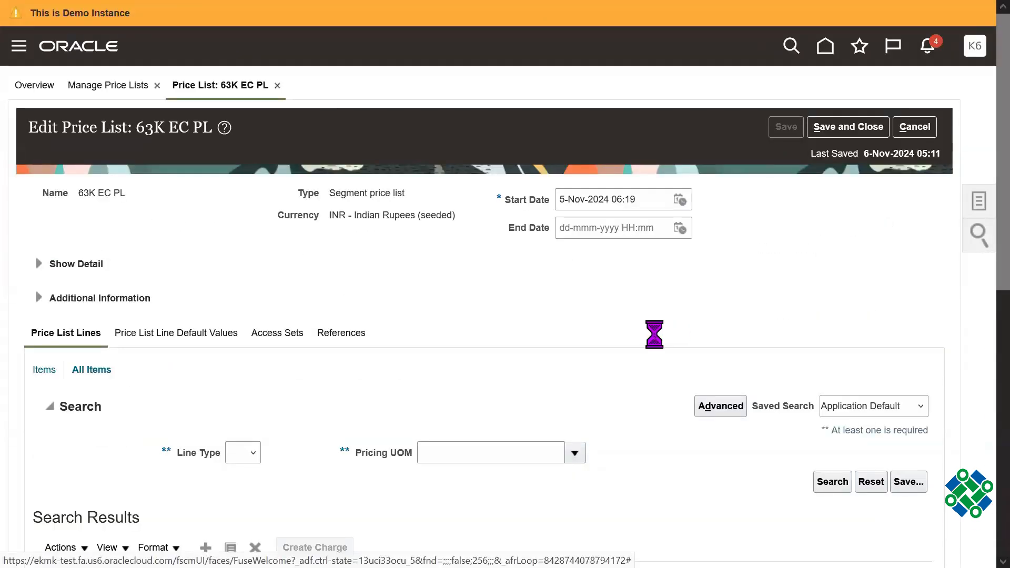
scroll(985, 316, "down", 4)
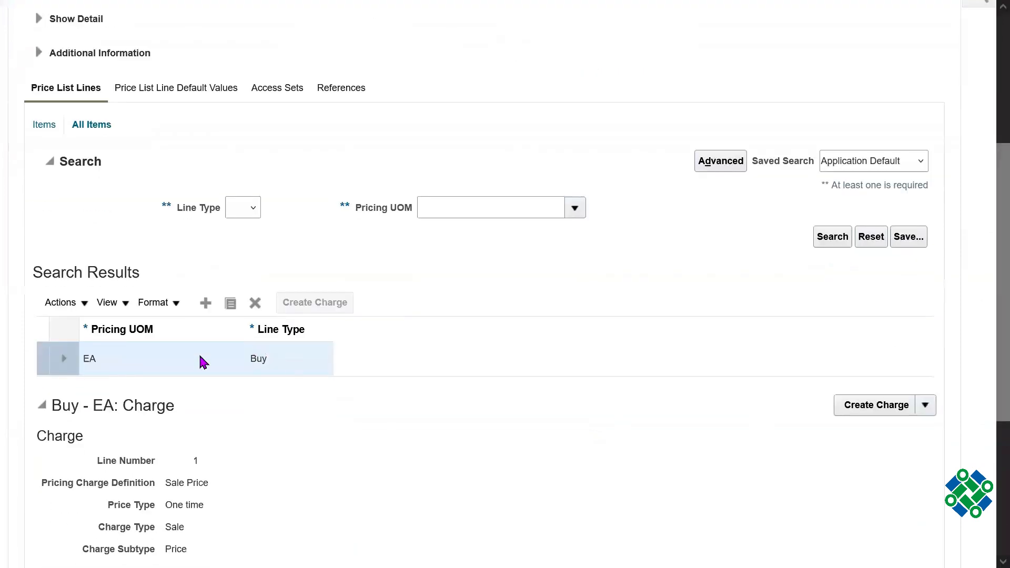
left_click(100, 360)
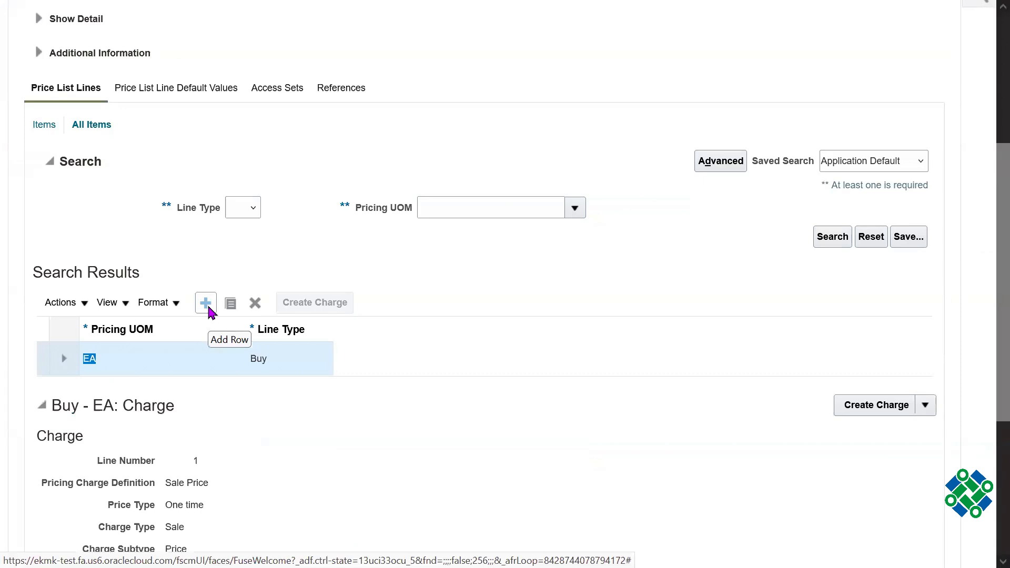
left_click(44, 126)
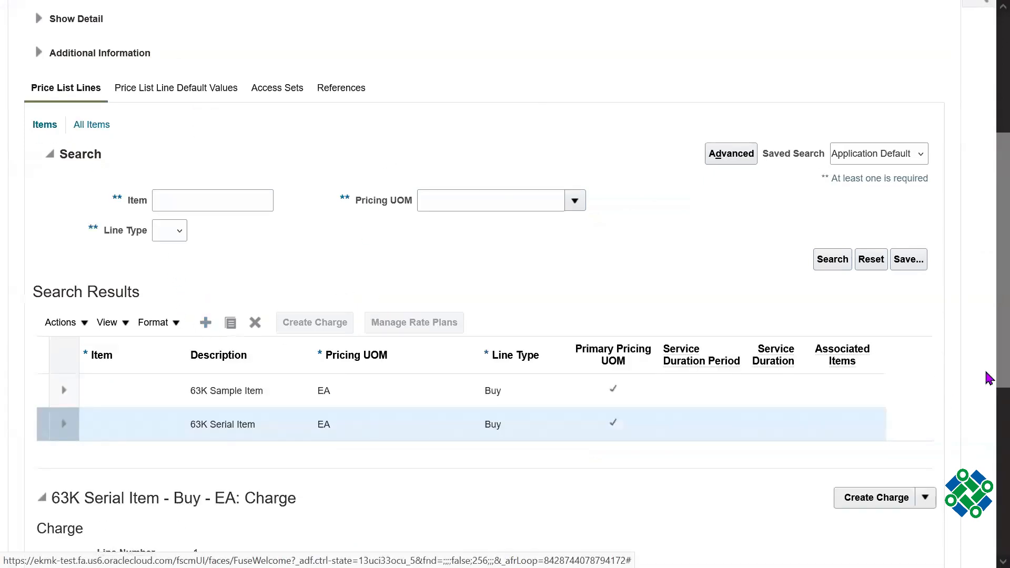
scroll(986, 293, "down", 1)
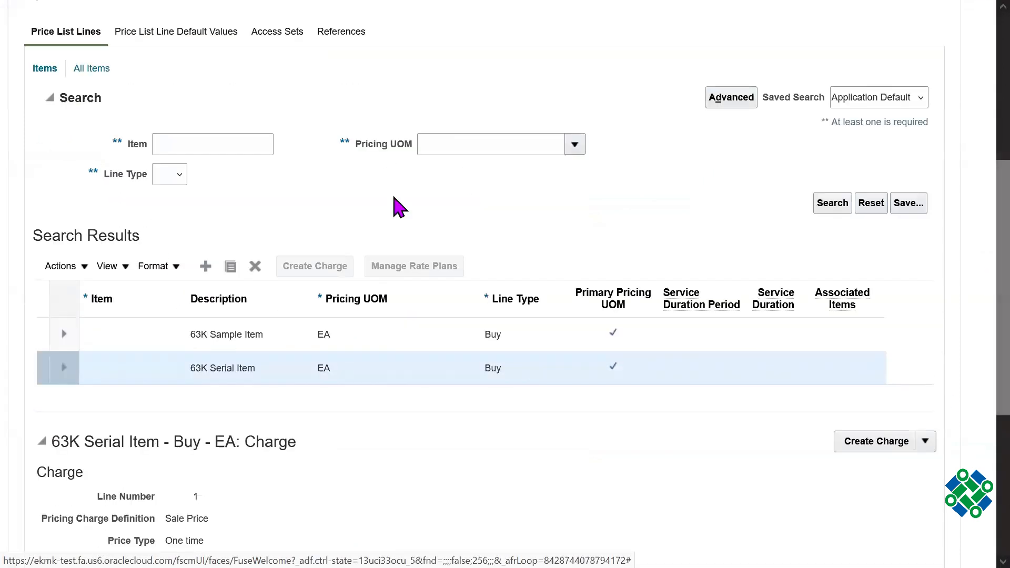
left_click(205, 266)
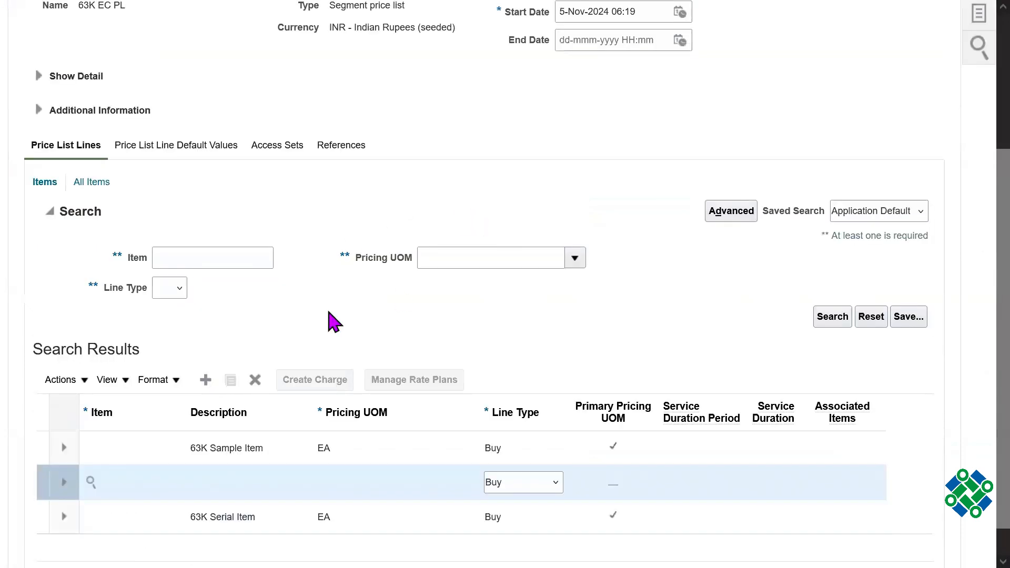
scroll(981, 305, "down", 1)
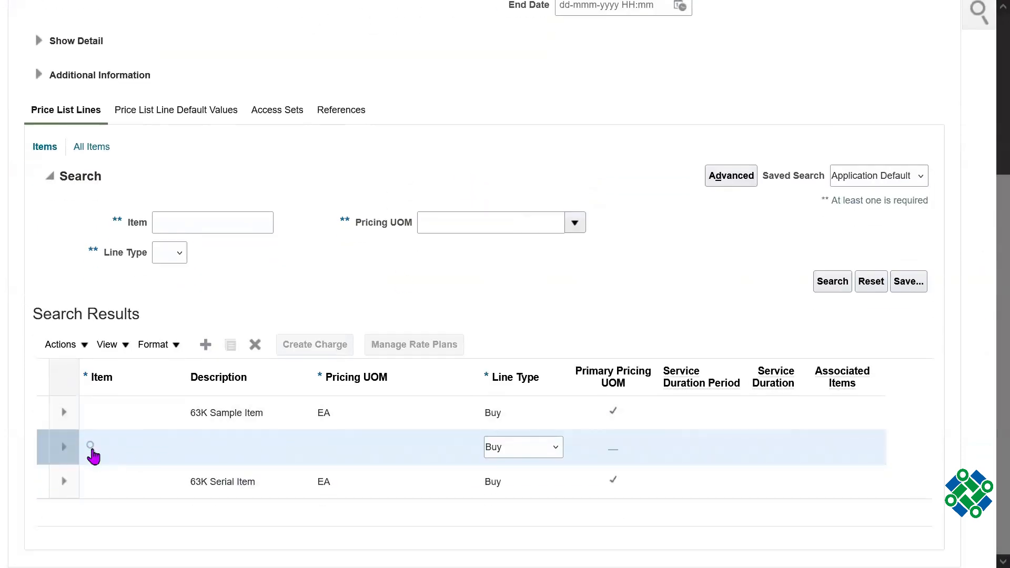
left_click(91, 447)
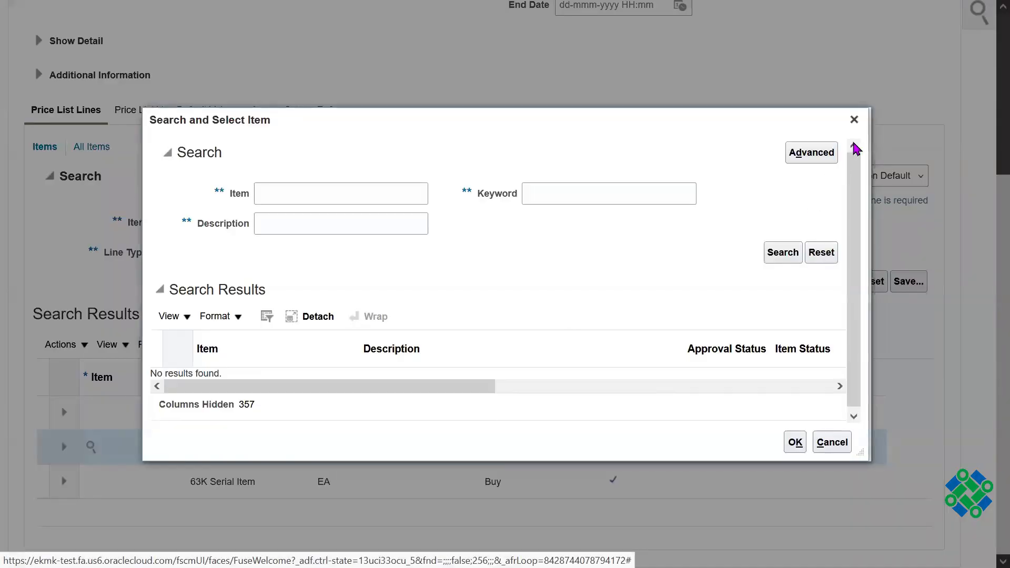
left_click(854, 120)
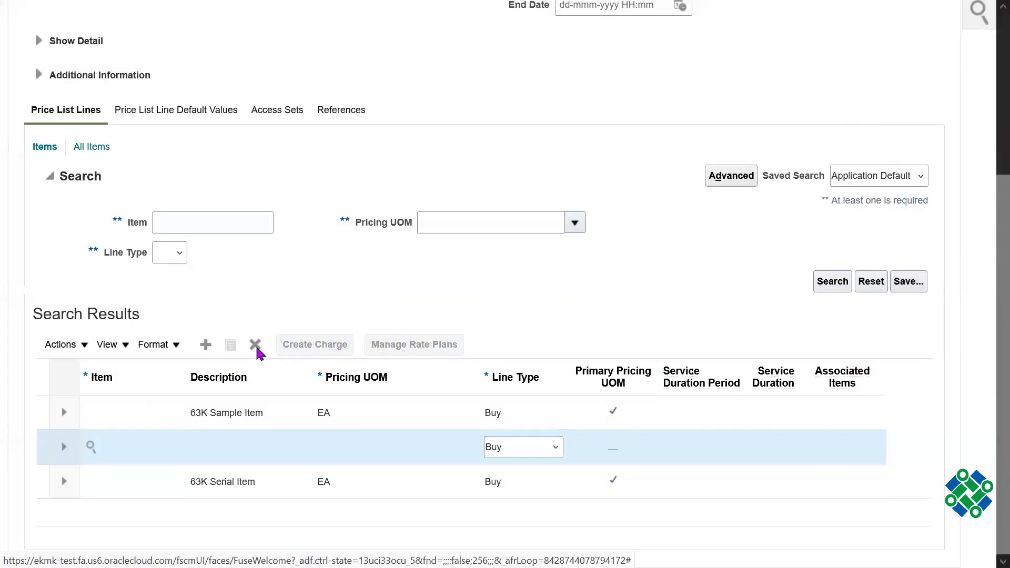
left_click(255, 345)
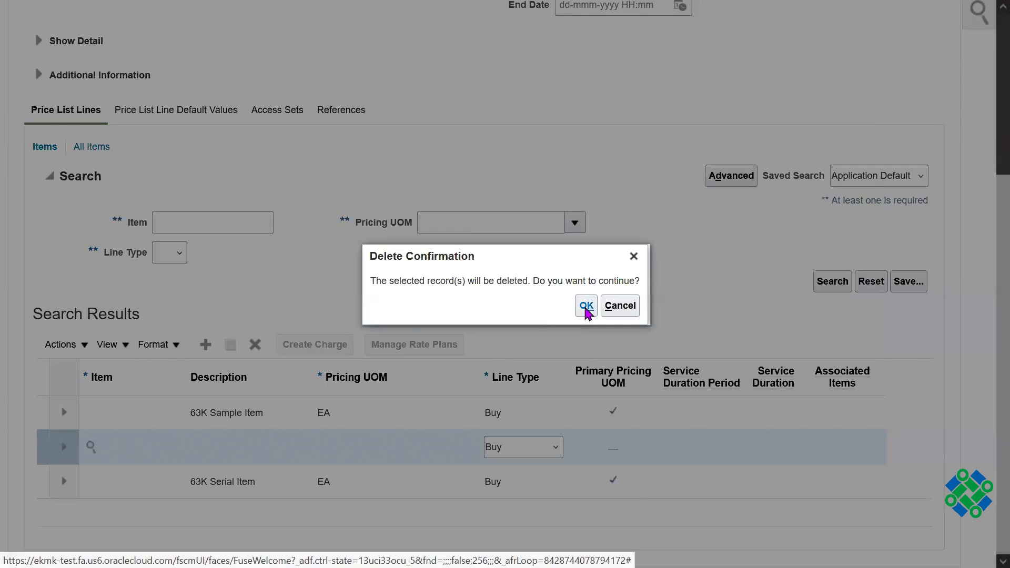
left_click(587, 306)
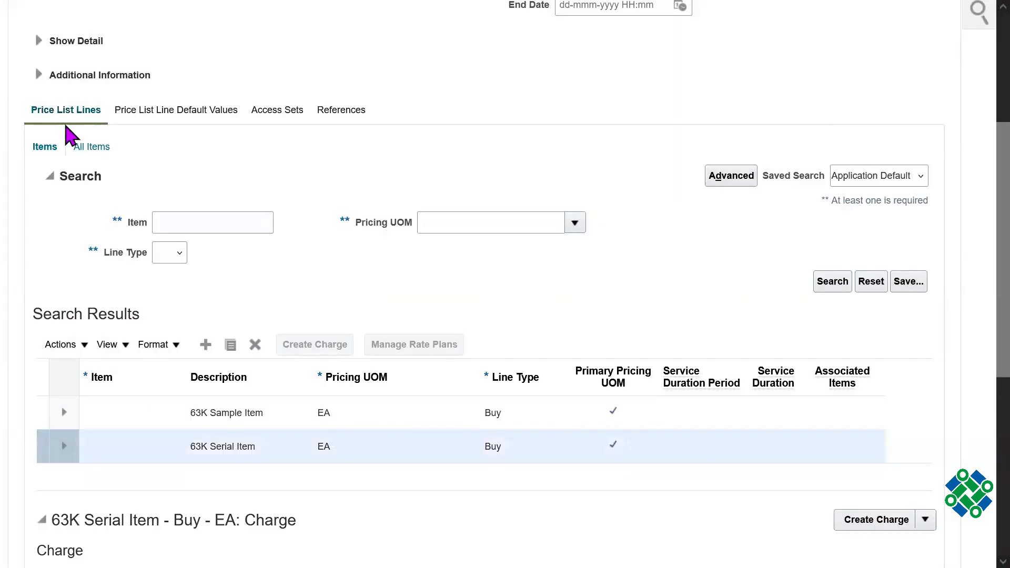
- Examine the price list line default values and the options for pricing charge definition, line type and calculation method
left_click(182, 115)
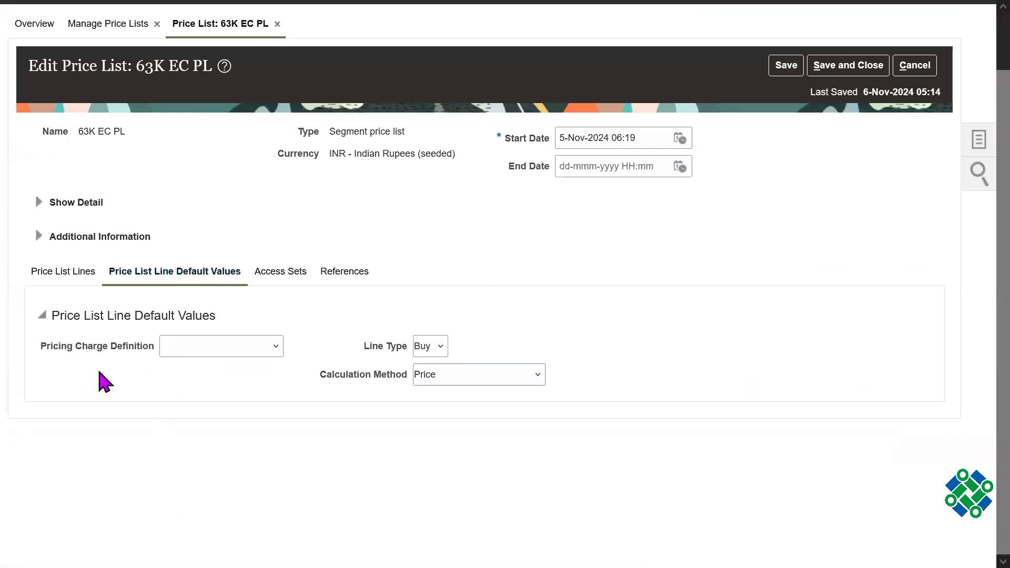
left_click_drag(47, 346, 219, 352)
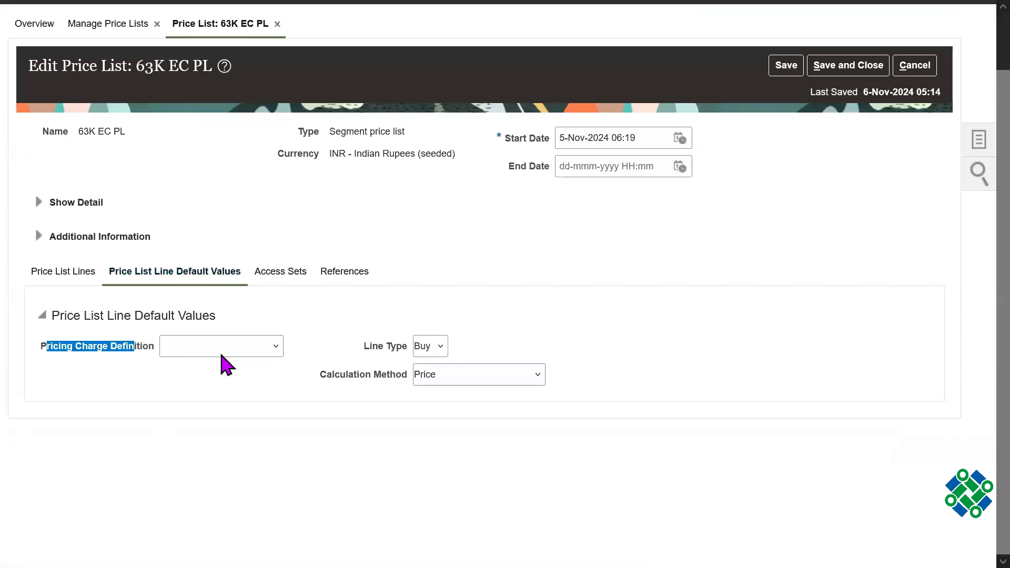
left_click(219, 352)
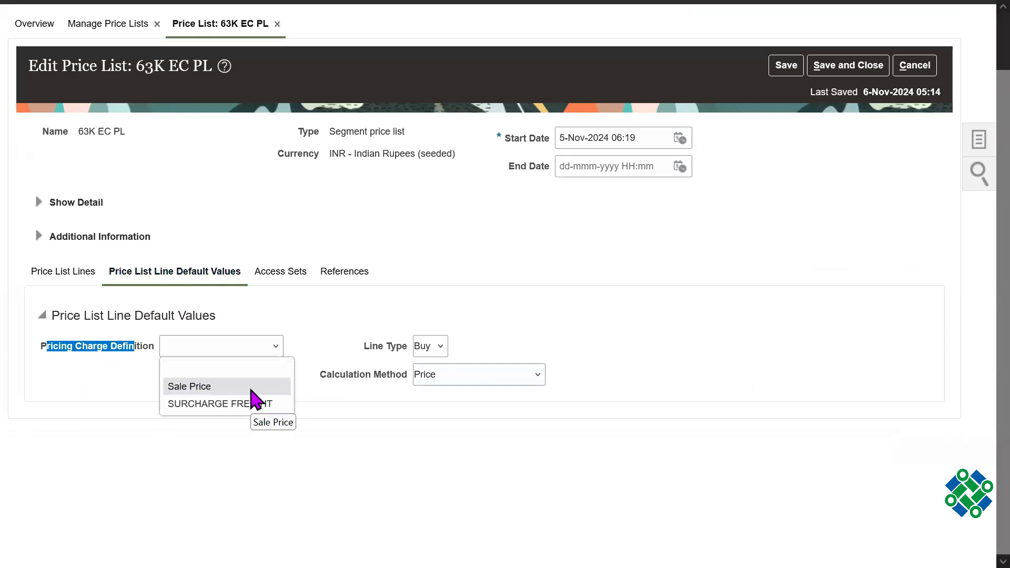
left_click(662, 266)
left_click_drag(364, 346, 346, 374)
left_click(435, 350)
left_click(518, 360)
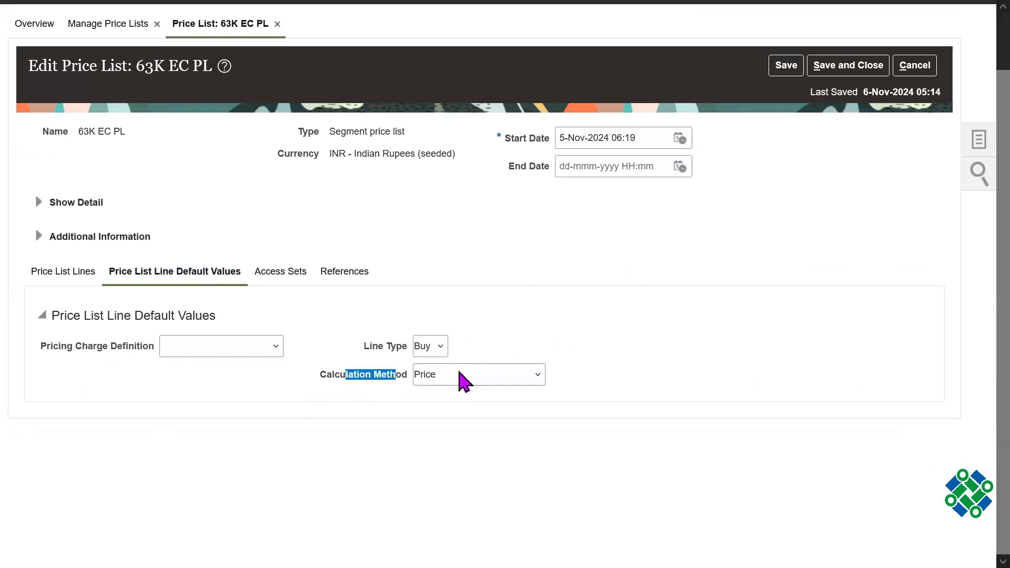
left_click(463, 376)
left_click(442, 450)
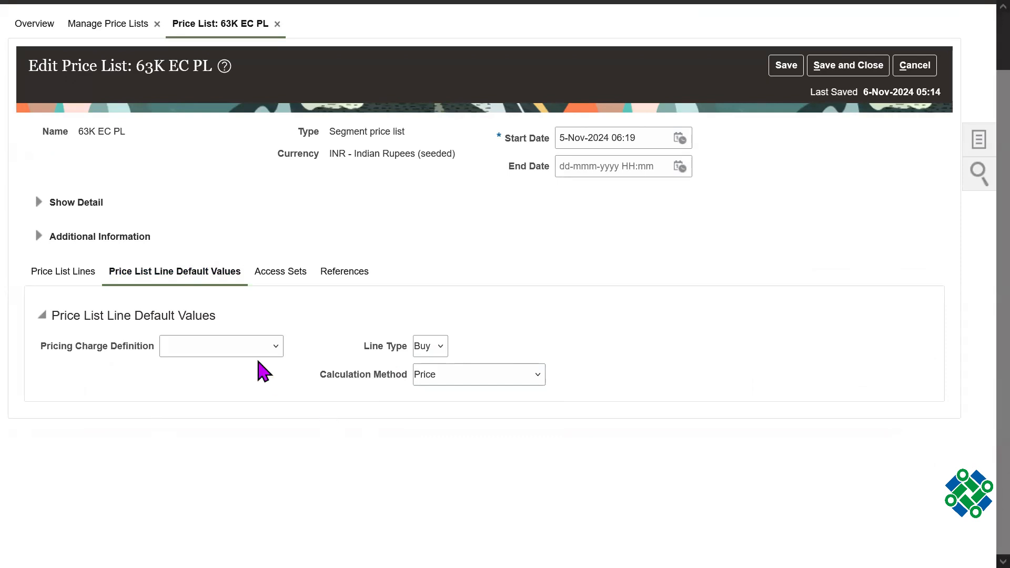
- Set the default pricing charge definition for price list lines to Sale Price and save the price list
left_click(274, 345)
left_click(240, 386)
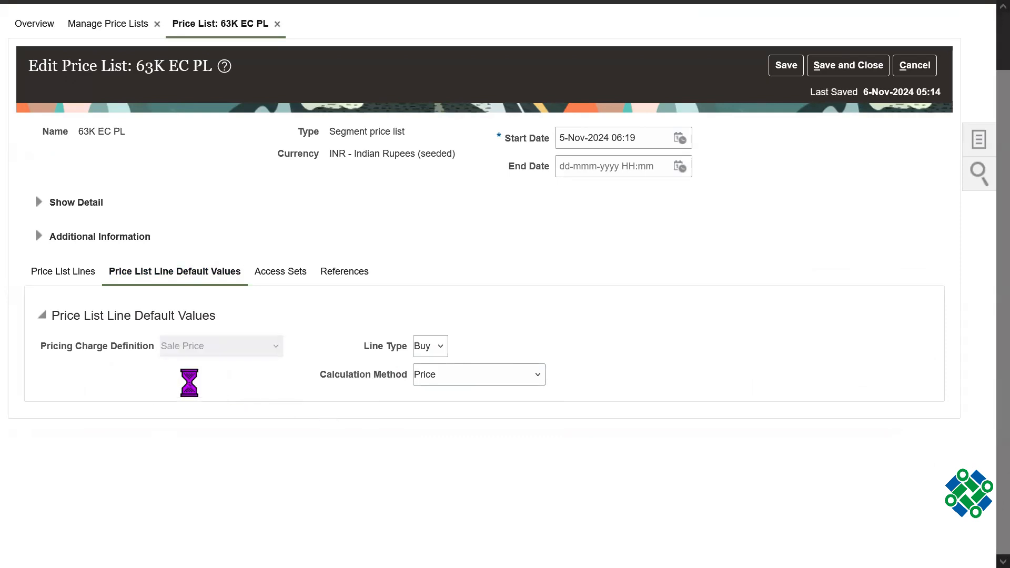
triple_click(118, 348)
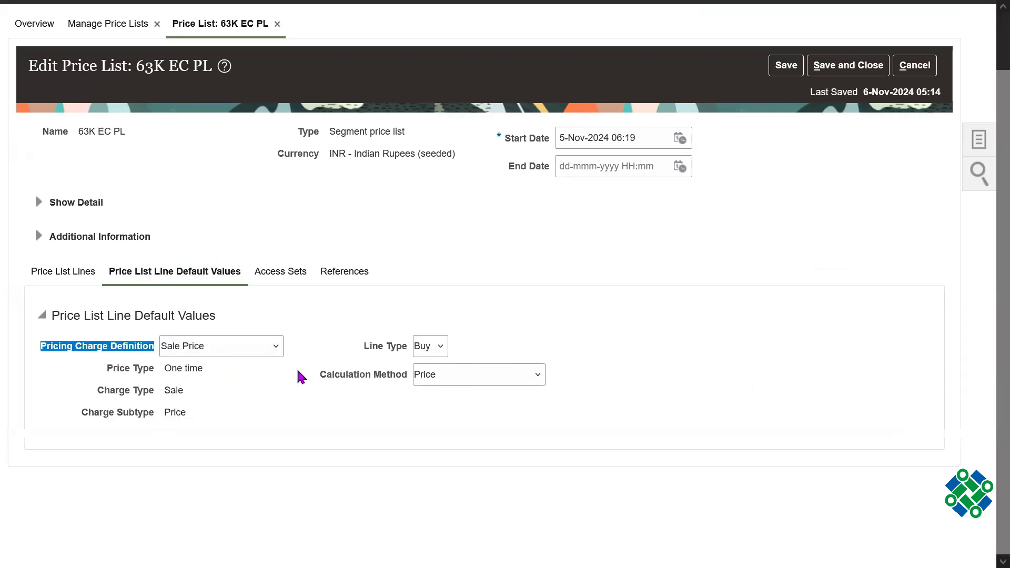
left_click(543, 319)
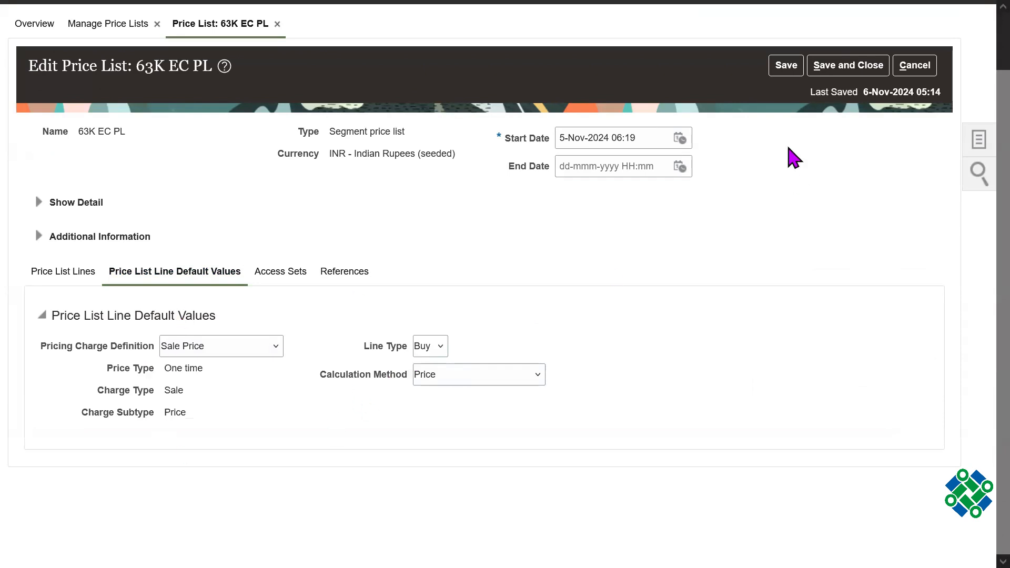
left_click(786, 65)
left_click_drag(59, 346, 455, 378)
left_click(645, 341)
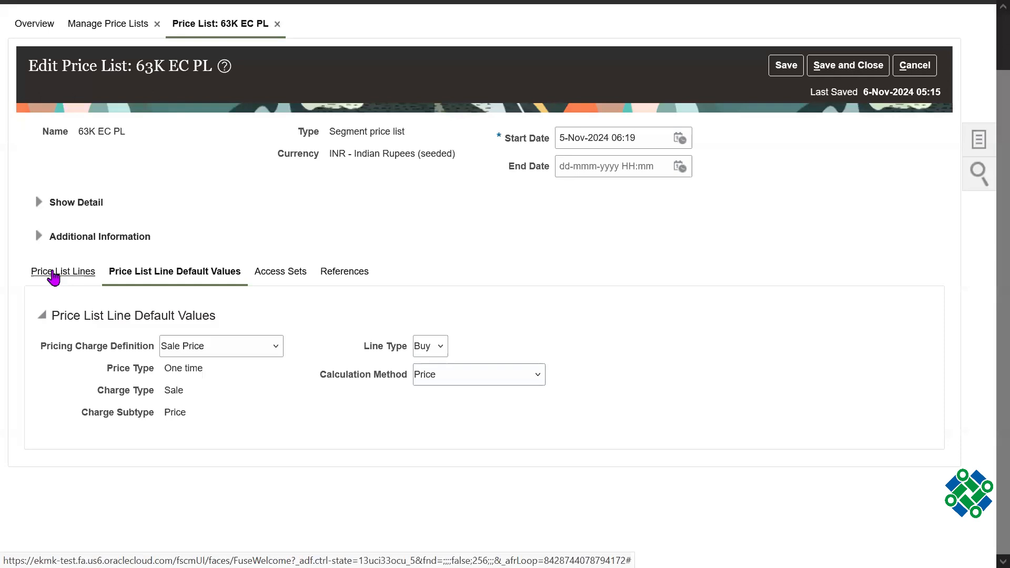
- Check which access sets are assigned to the price list and which pricing strategy references it
left_click(274, 273)
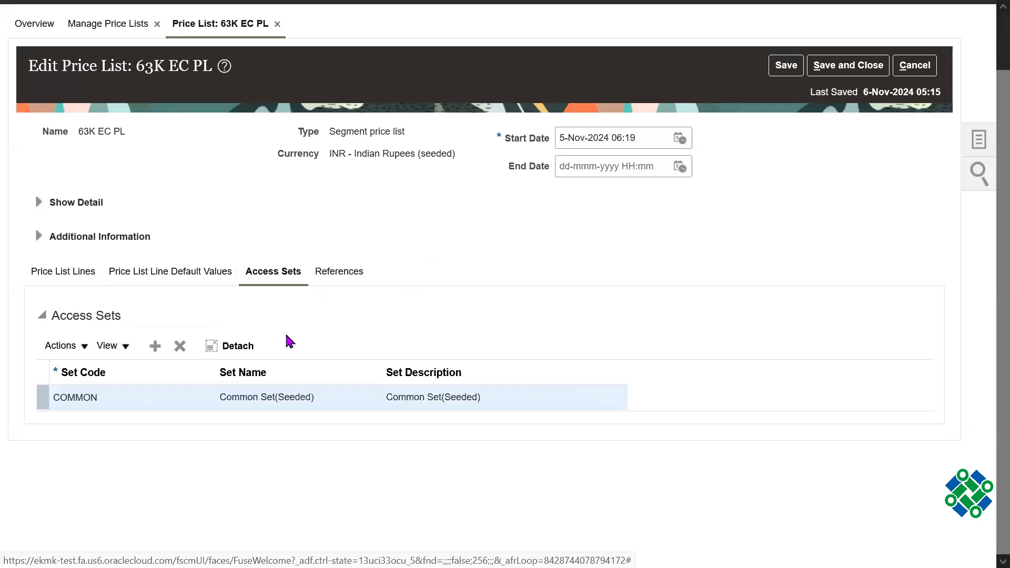
double_click(89, 398)
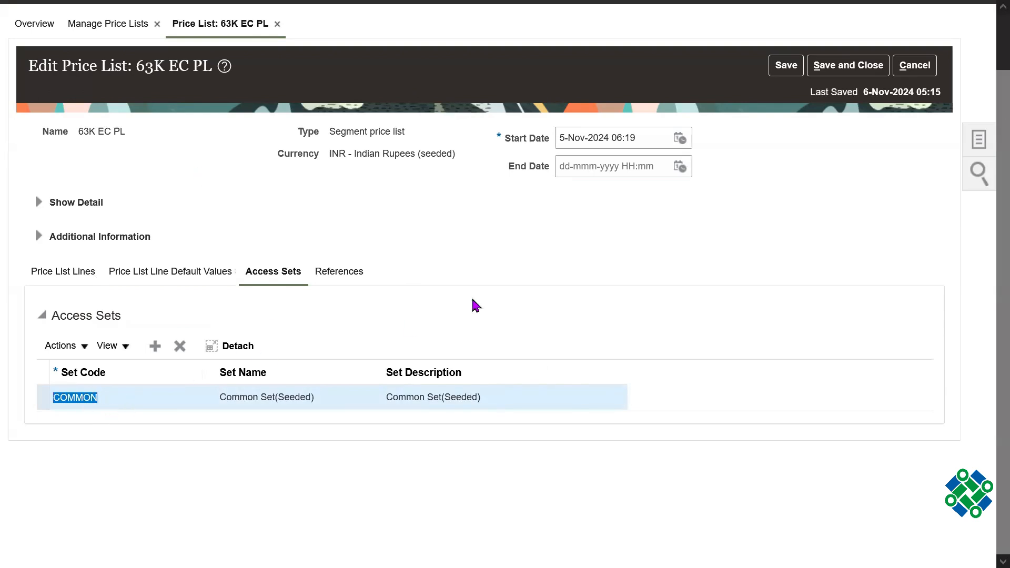
left_click(341, 272)
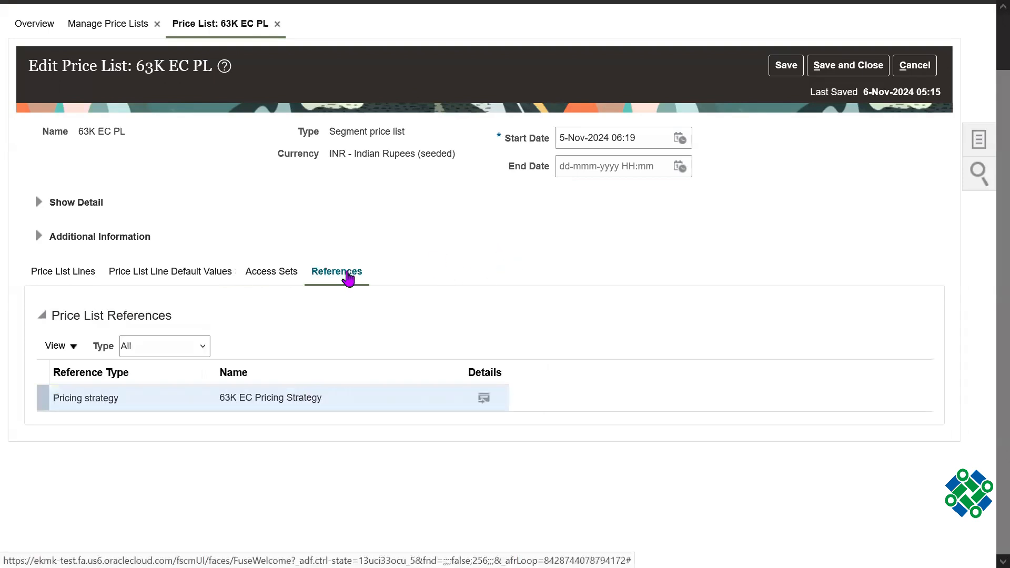
left_click_drag(152, 66, 202, 67)
left_click(507, 175)
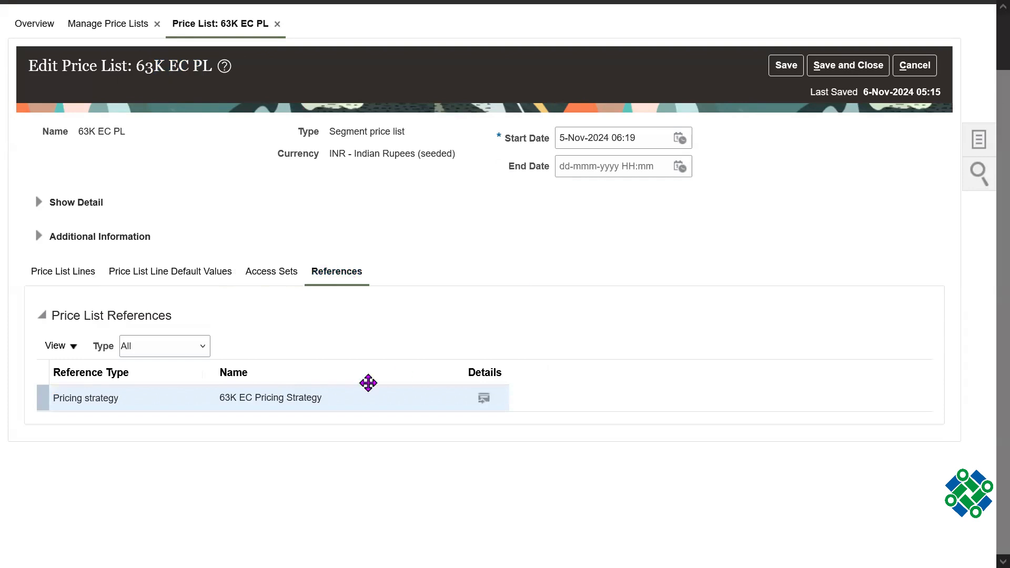
triple_click(277, 399)
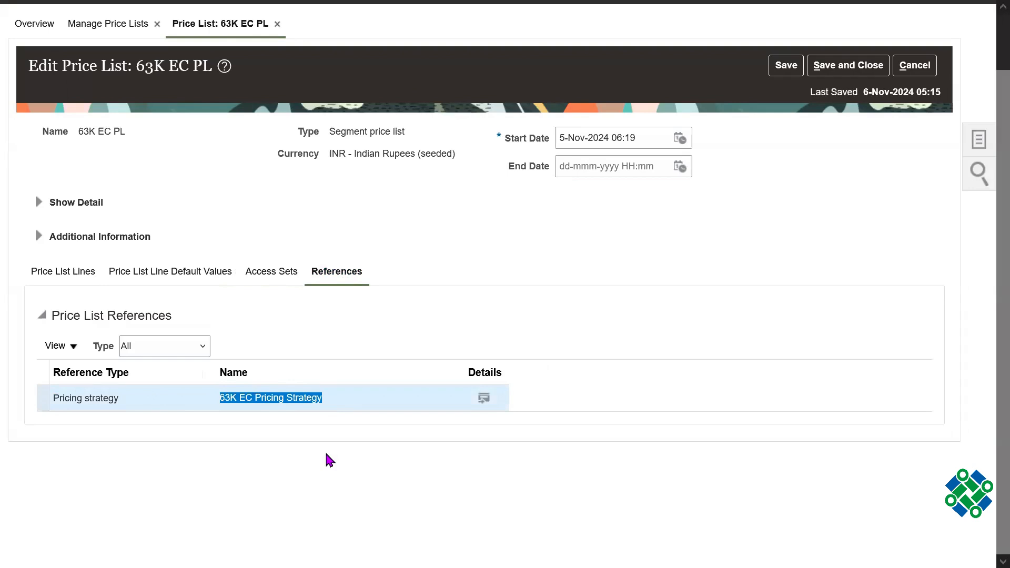
left_click(642, 241)
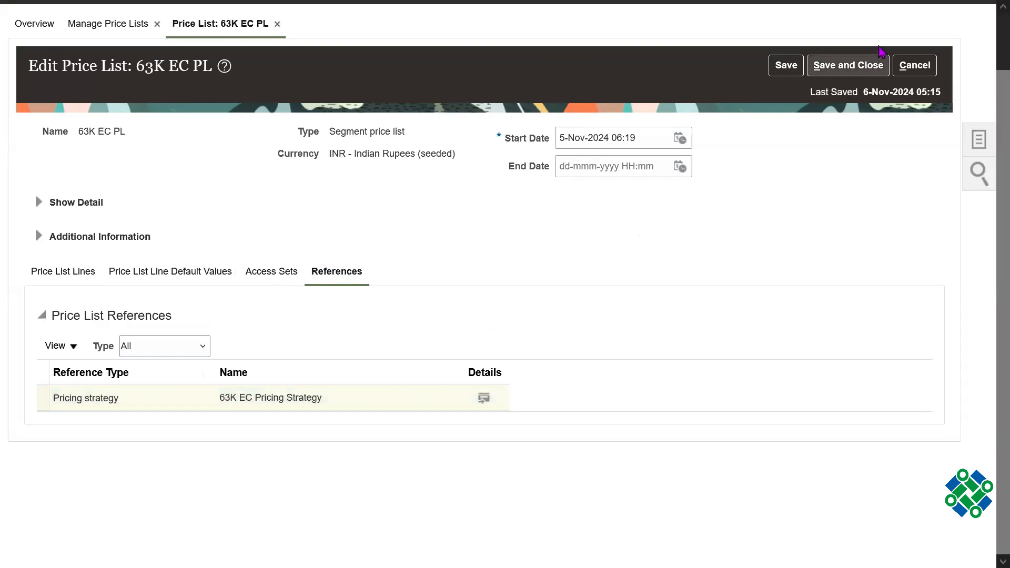
- Check the price list's type, then save and close the 63K EC PL price list
left_click_drag(335, 132, 396, 130)
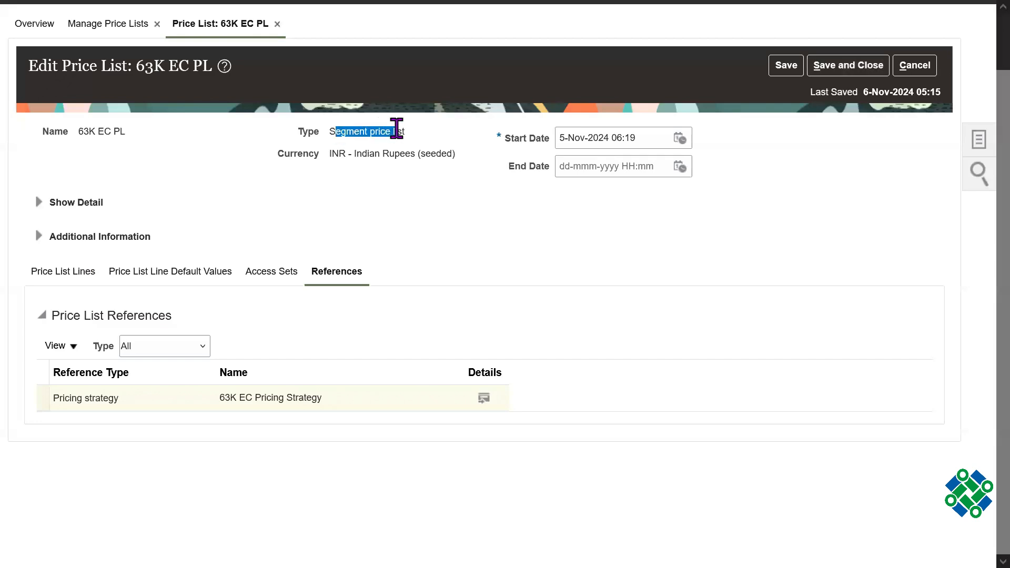
left_click(587, 308)
left_click(848, 65)
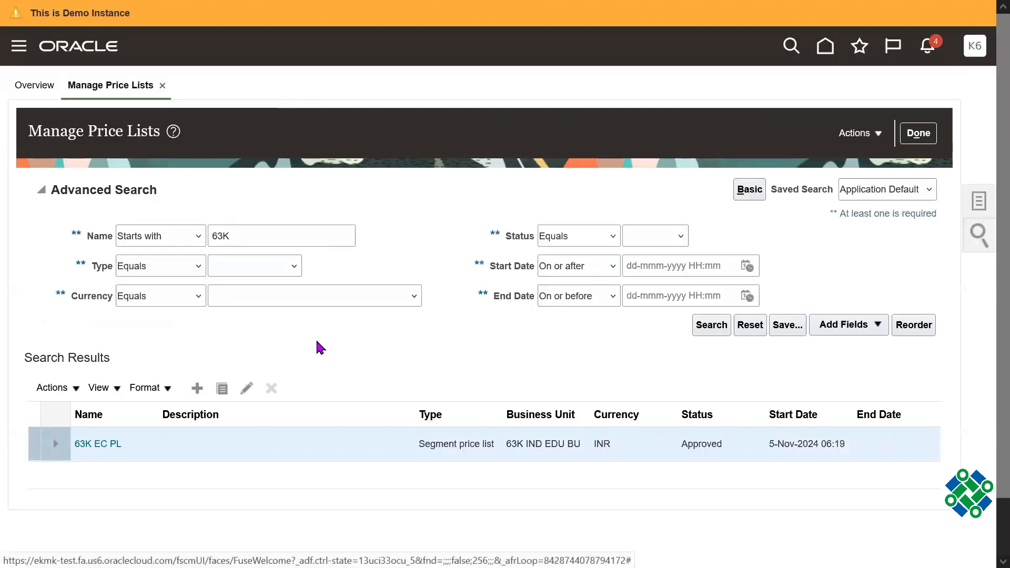
- Check which price list types are offered when creating a price list, and close the form without saving
left_click(197, 388)
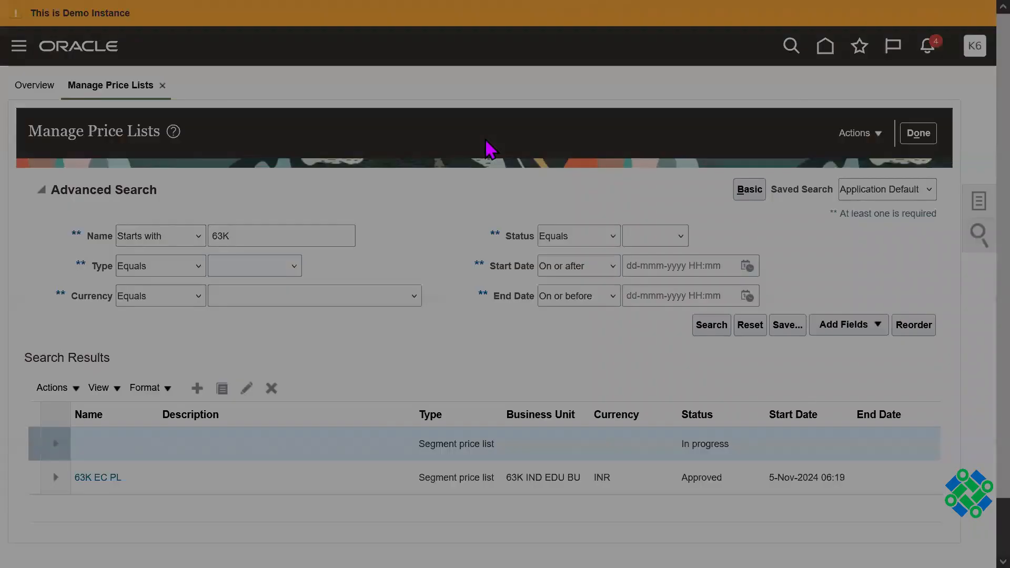
left_click(348, 228)
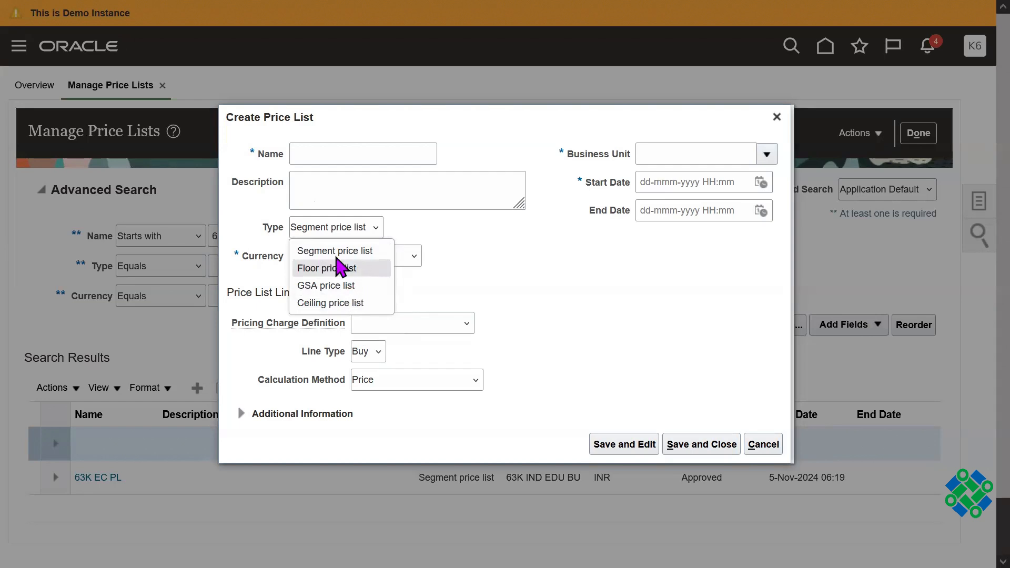
left_click(575, 258)
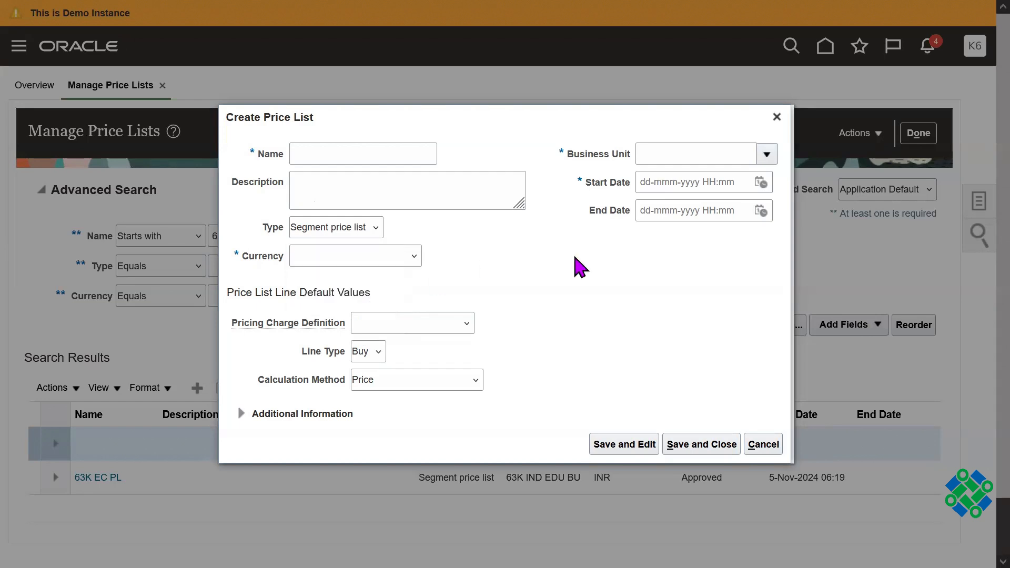
left_click(777, 117)
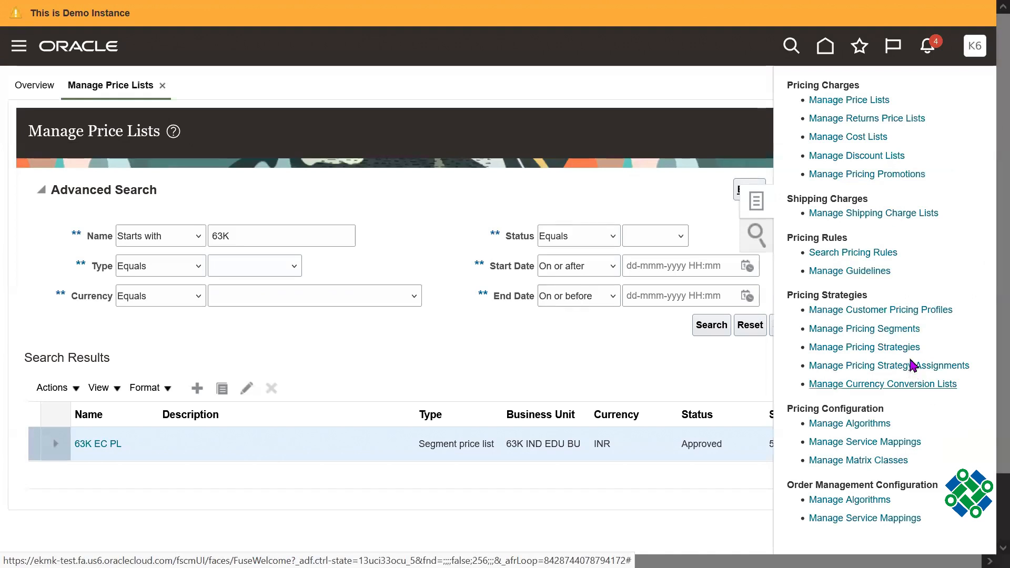
- Search the pricing strategies for names starting with 63K and open the 63K EC Pricing Strategy
left_click(878, 348)
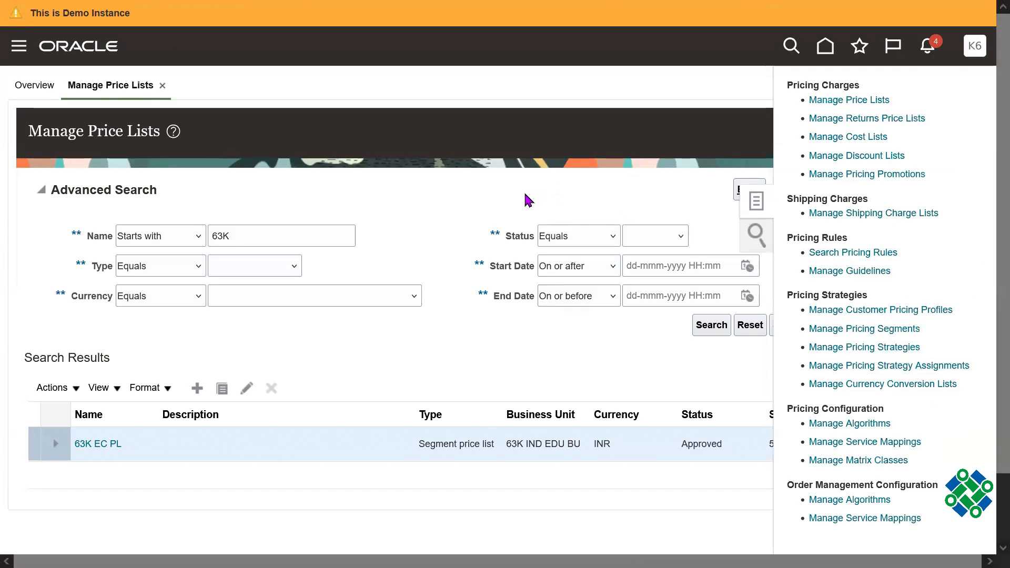
left_click(245, 210)
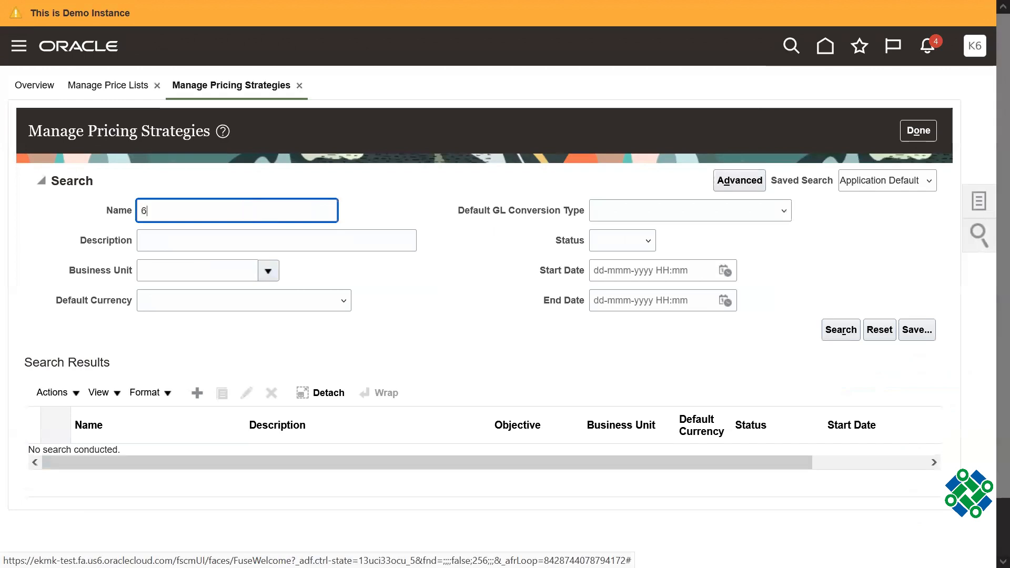
key("Return")
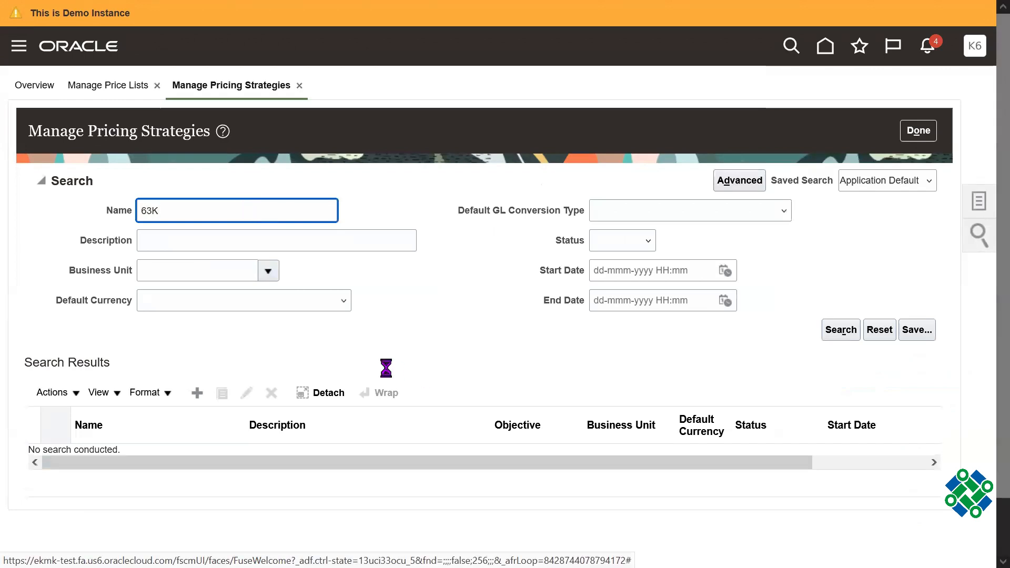
left_click(172, 316)
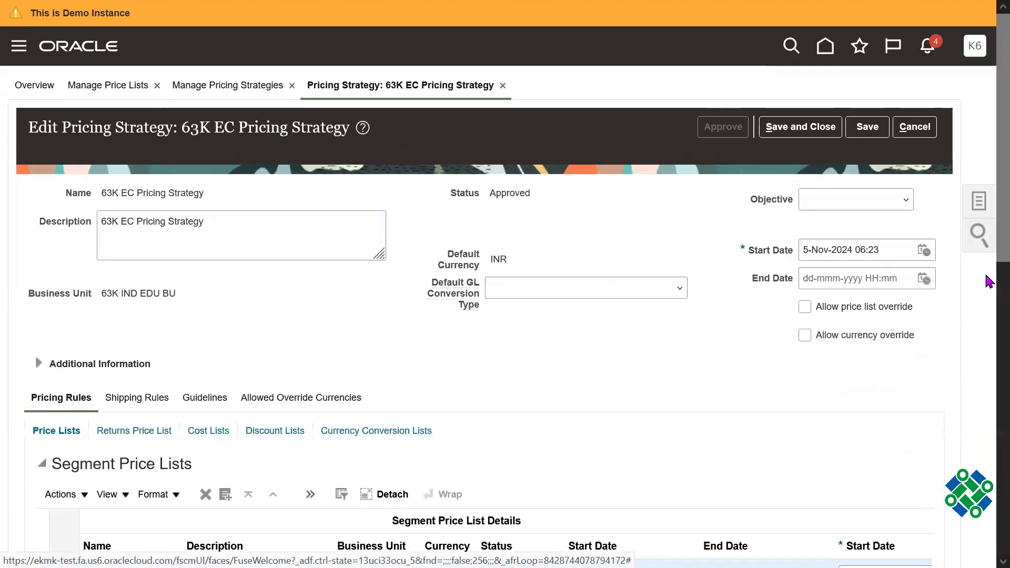
- Examine the segment, ceiling, floor and GSA price list sections in the strategy's pricing rules
scroll(988, 268, "down", 5)
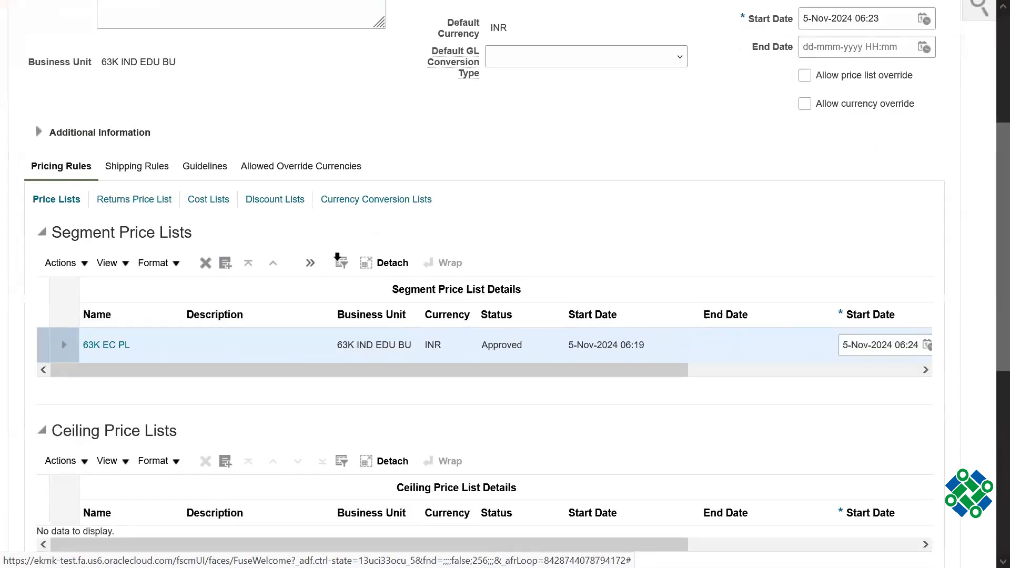
double_click(125, 234)
triple_click(124, 234)
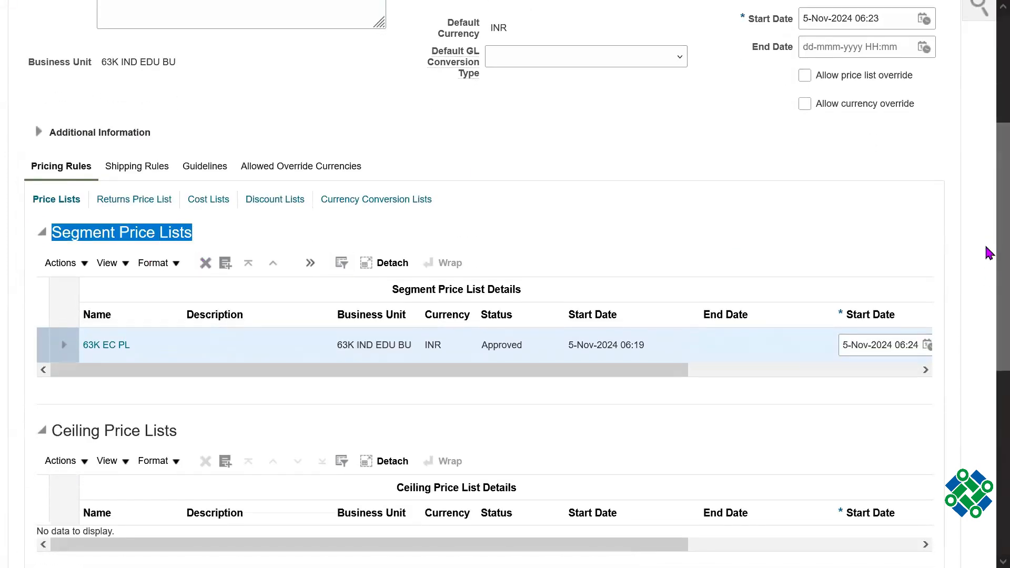
scroll(985, 315, "down", 3)
double_click(118, 276)
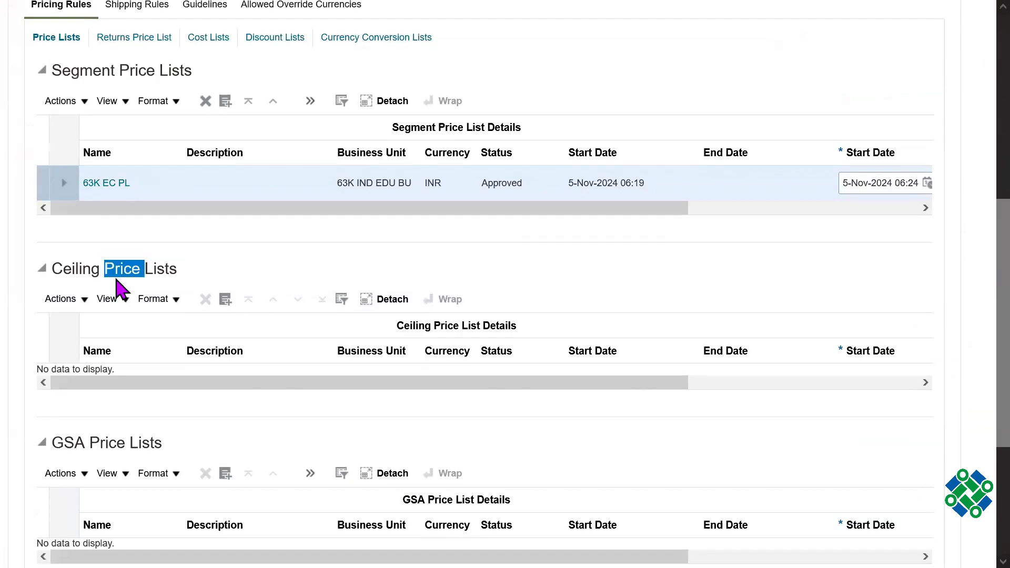
triple_click(118, 276)
scroll(987, 377, "down", 3)
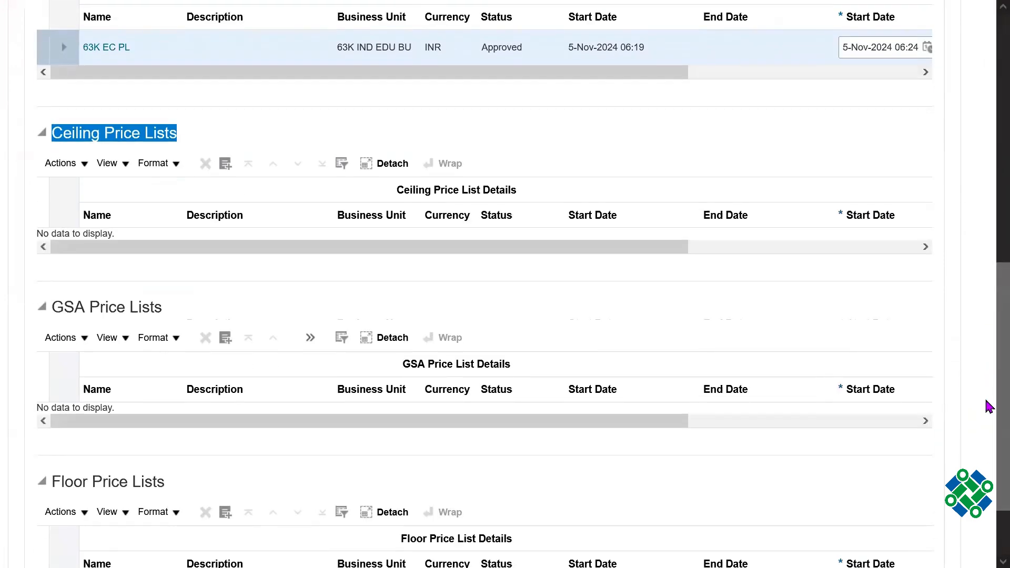
scroll(987, 405, "down", 2)
double_click(123, 404)
triple_click(123, 404)
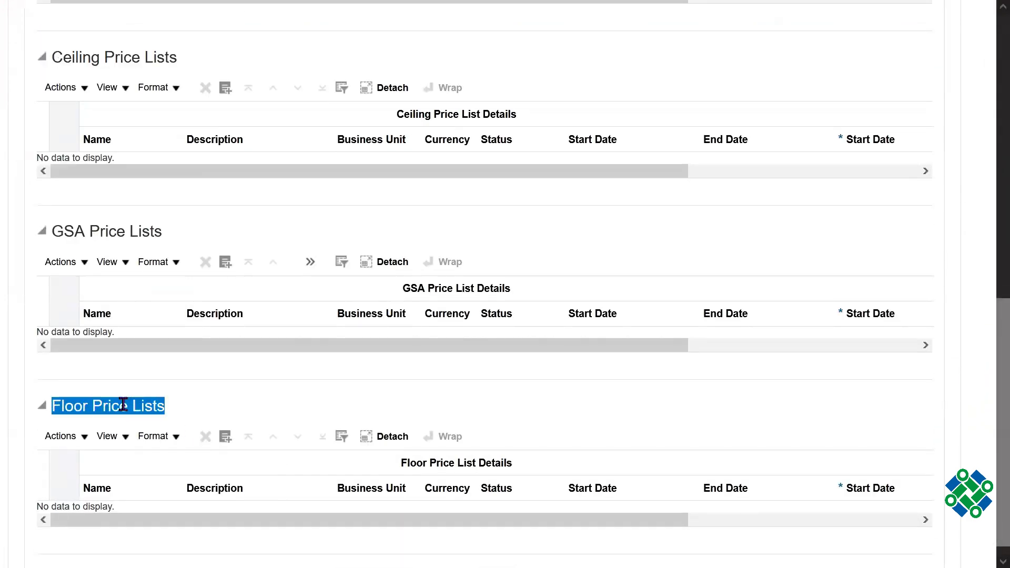
double_click(121, 230)
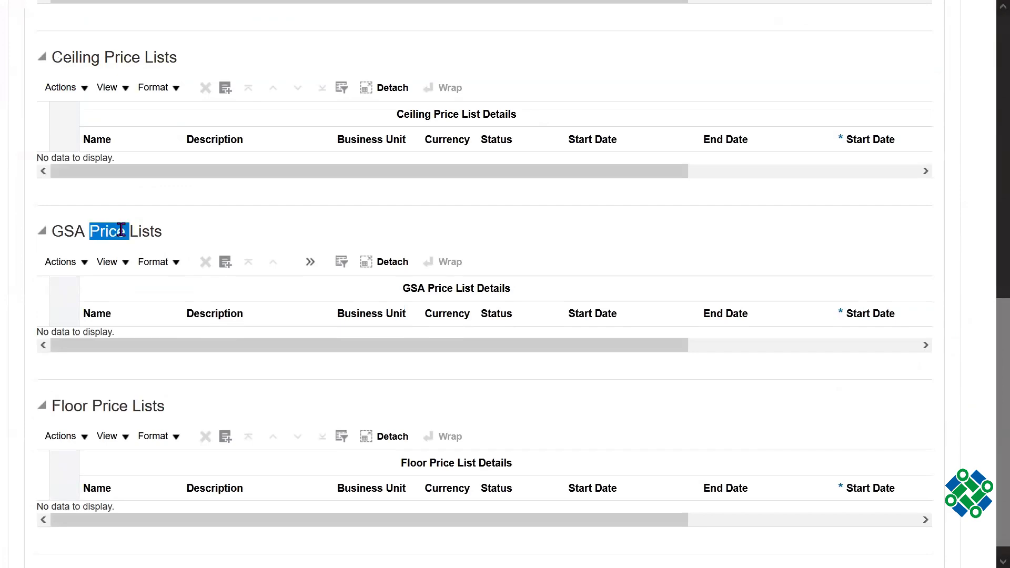
triple_click(122, 230)
- Review the strategy's Segment Price Lists section alongside its Ceiling Price Lists and Floor Price Lists sections
scroll(987, 333, "up", 3)
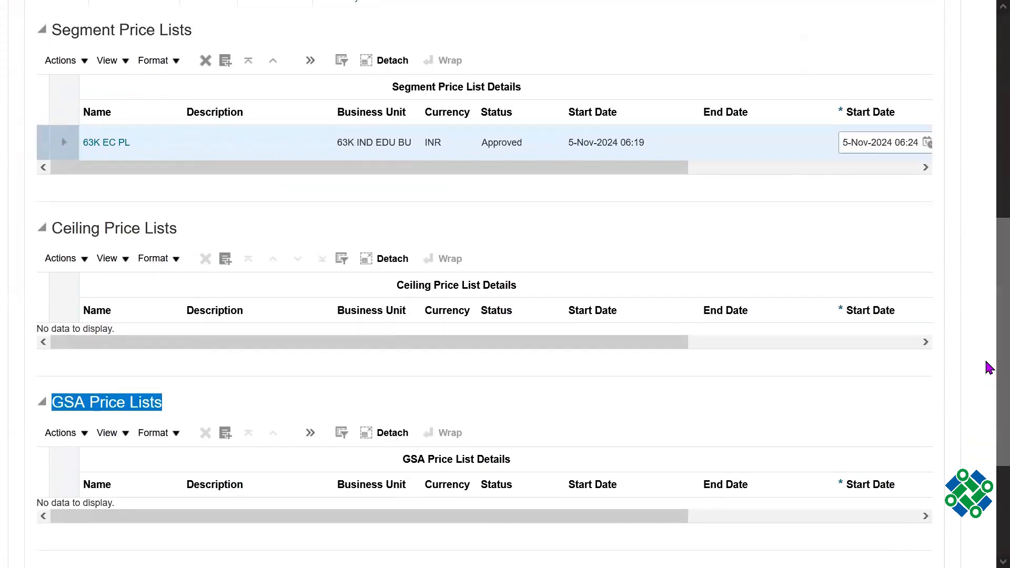
scroll(989, 326, "up", 2)
left_click(139, 135)
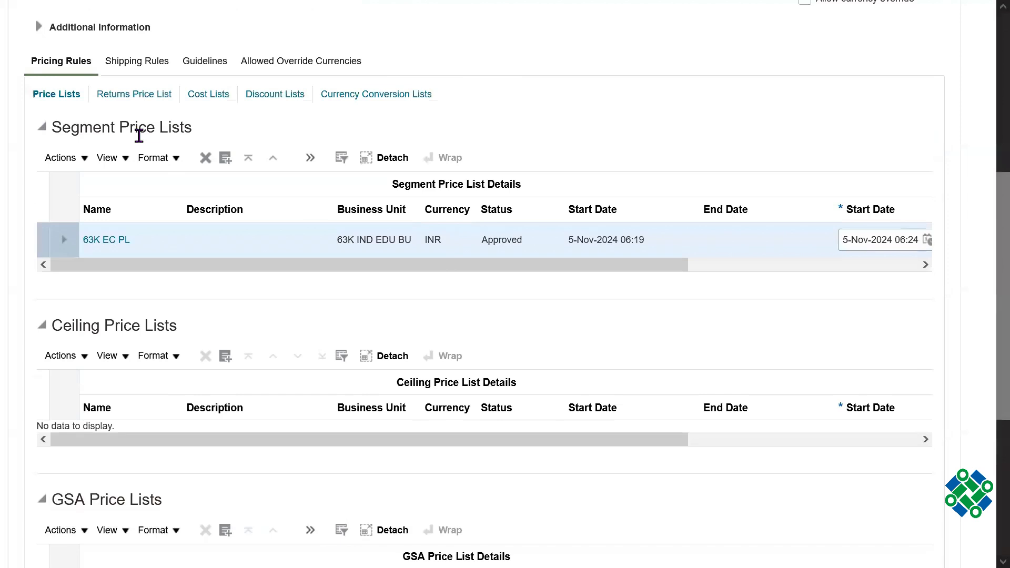
triple_click(139, 135)
double_click(138, 135)
triple_click(138, 136)
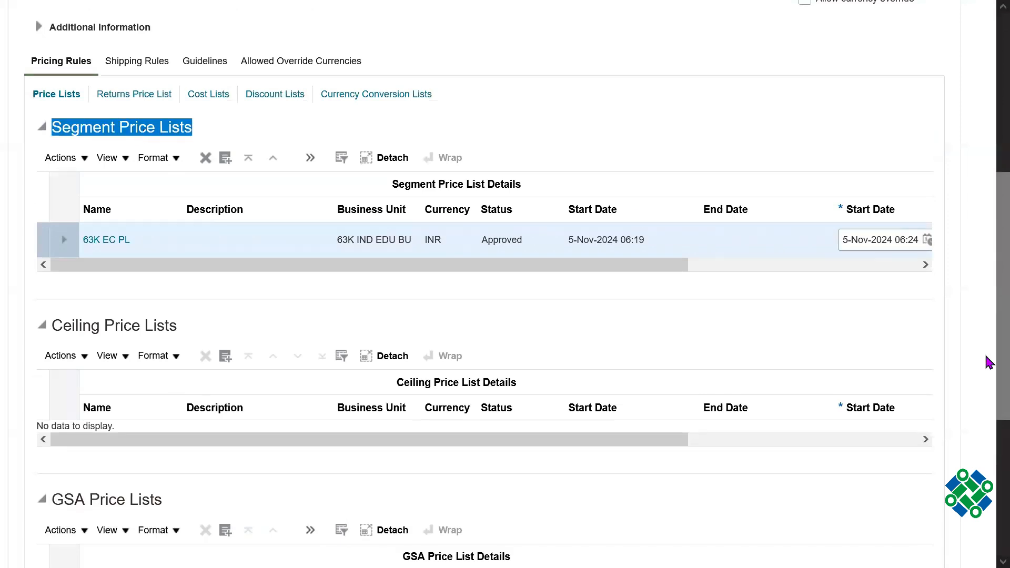
scroll(413, 244, "down", 1)
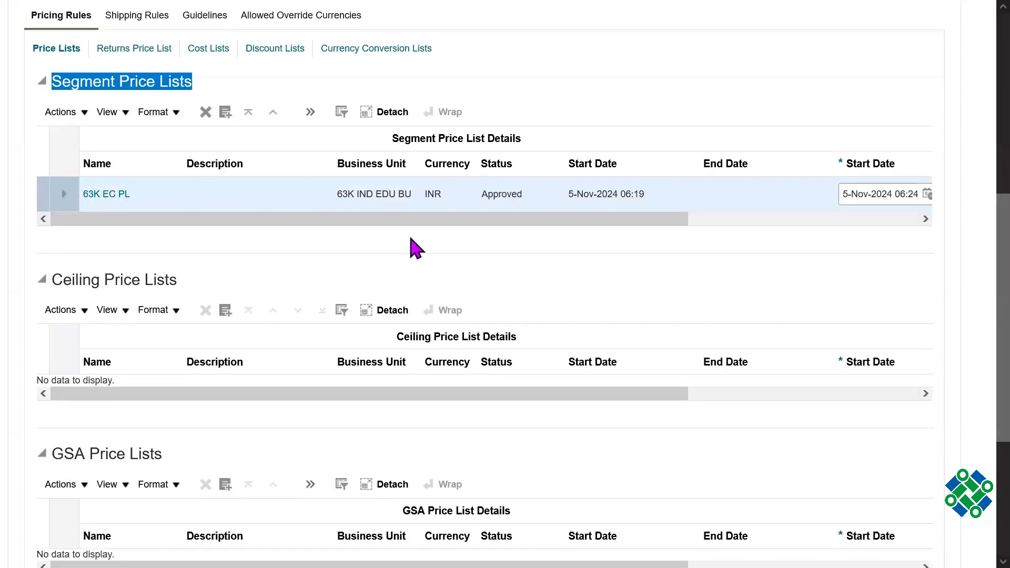
triple_click(128, 284)
left_click(498, 266)
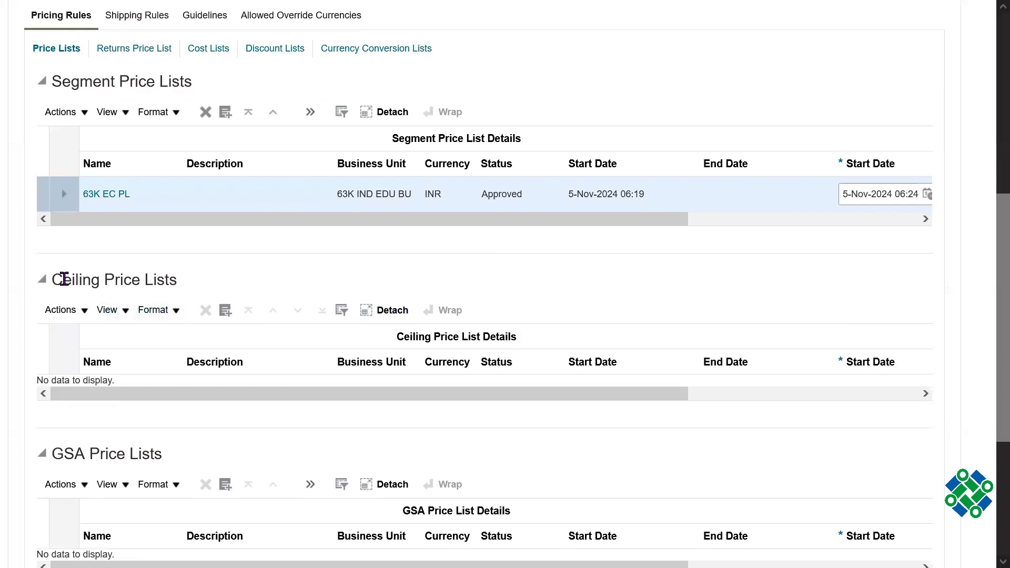
left_click_drag(55, 279, 101, 280)
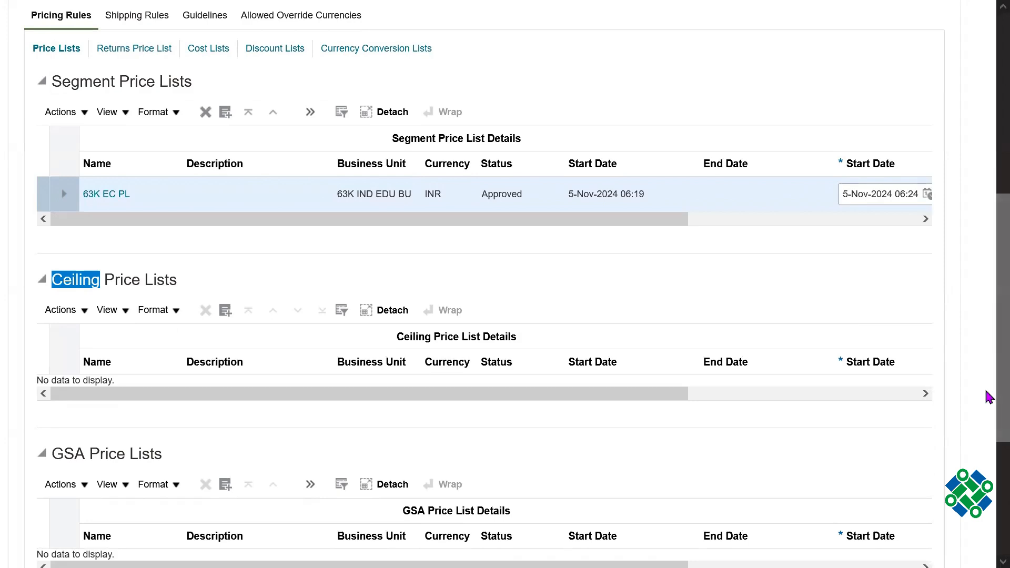
scroll(989, 405, "down", 3)
triple_click(83, 450)
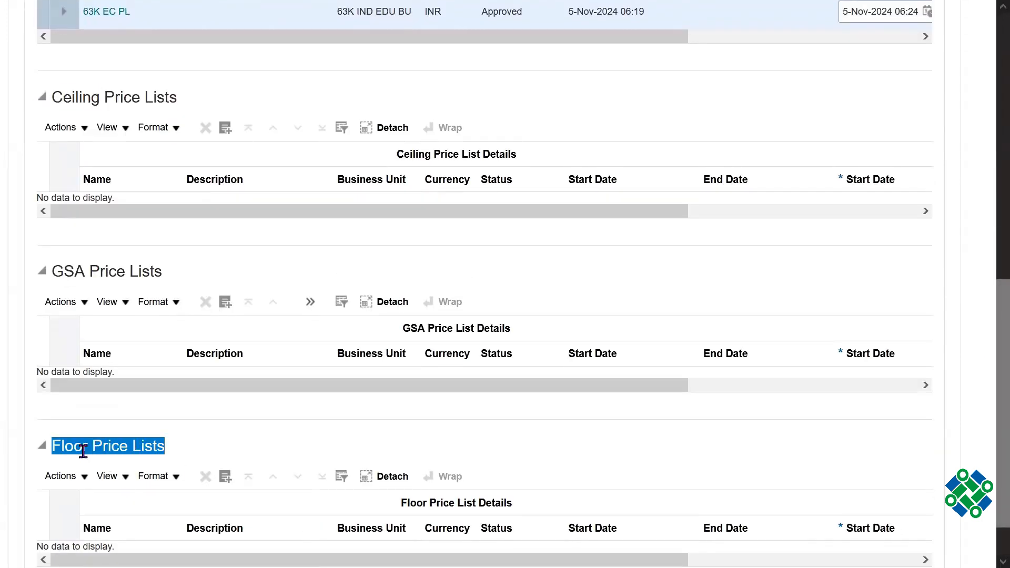
- Go through the strategy's price list sections again, from Segment and Ceiling to Floor and GSA
scroll(987, 343, "up", 4)
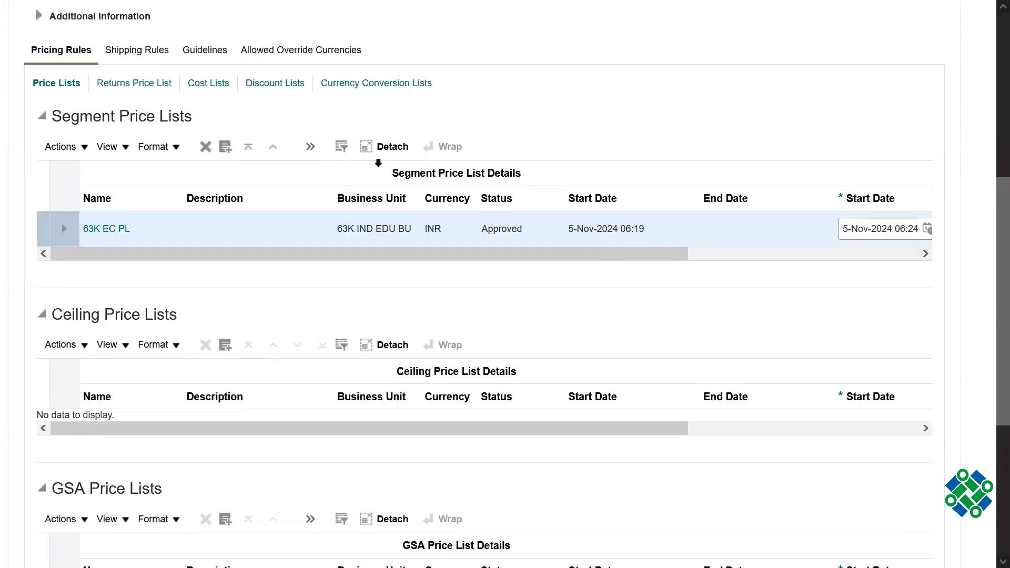
triple_click(141, 119)
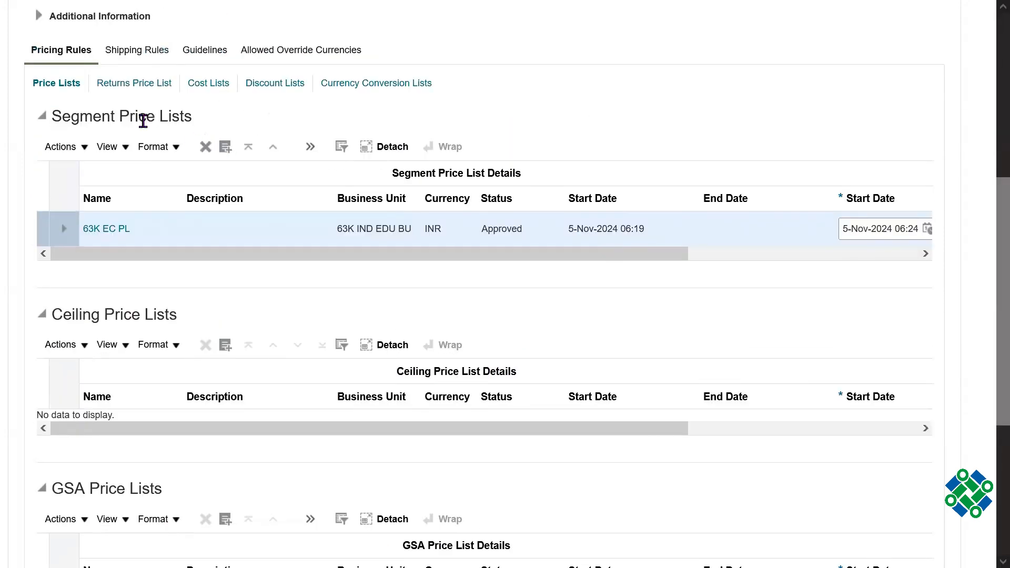
triple_click(142, 121)
triple_click(77, 318)
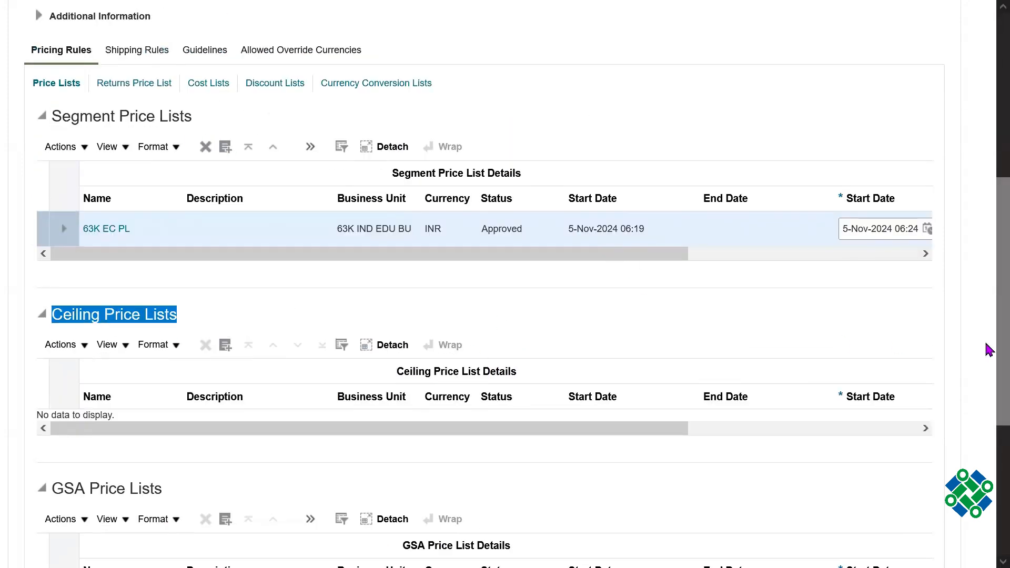
scroll(985, 417, "down", 5)
triple_click(108, 409)
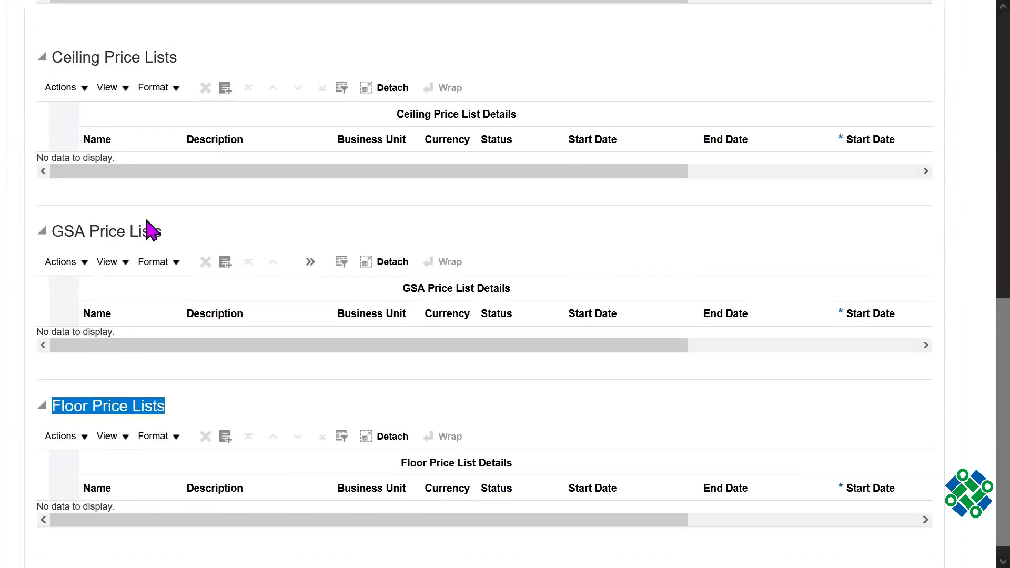
triple_click(101, 231)
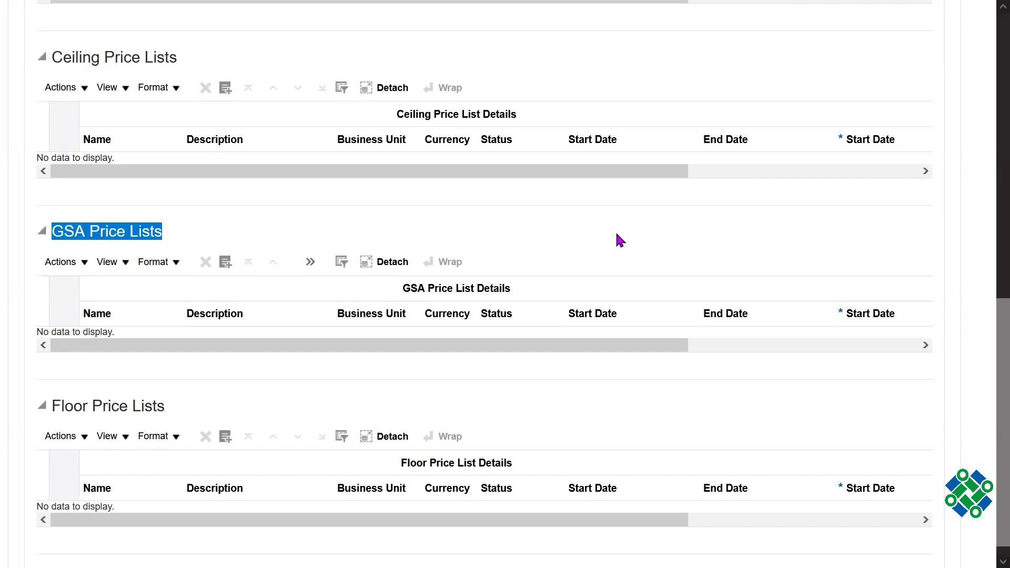
- Examine the GSA Price Lists section of the pricing strategy
scroll(987, 284, "up", 2)
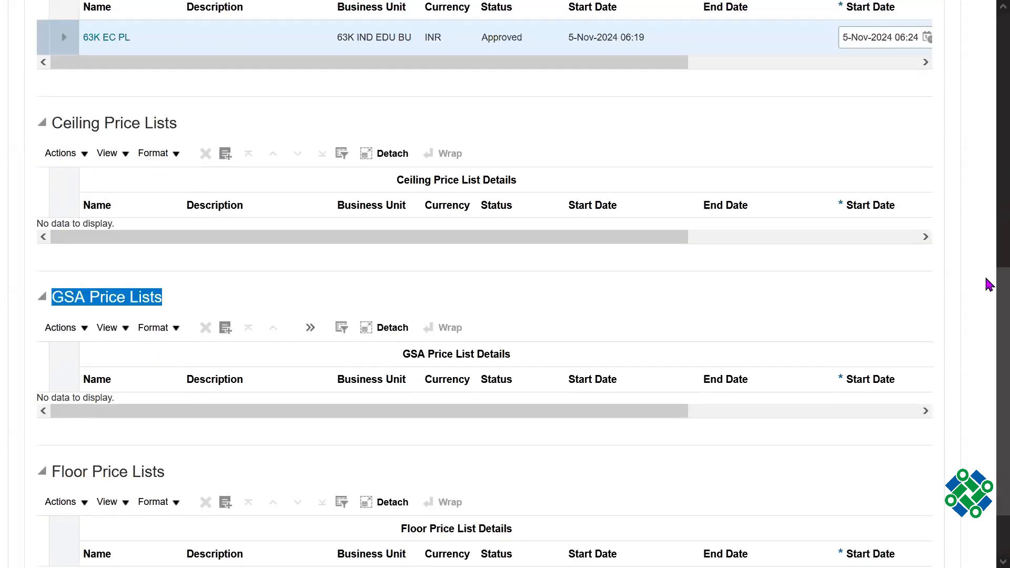
left_click(738, 337)
scroll(987, 367, "up", 1)
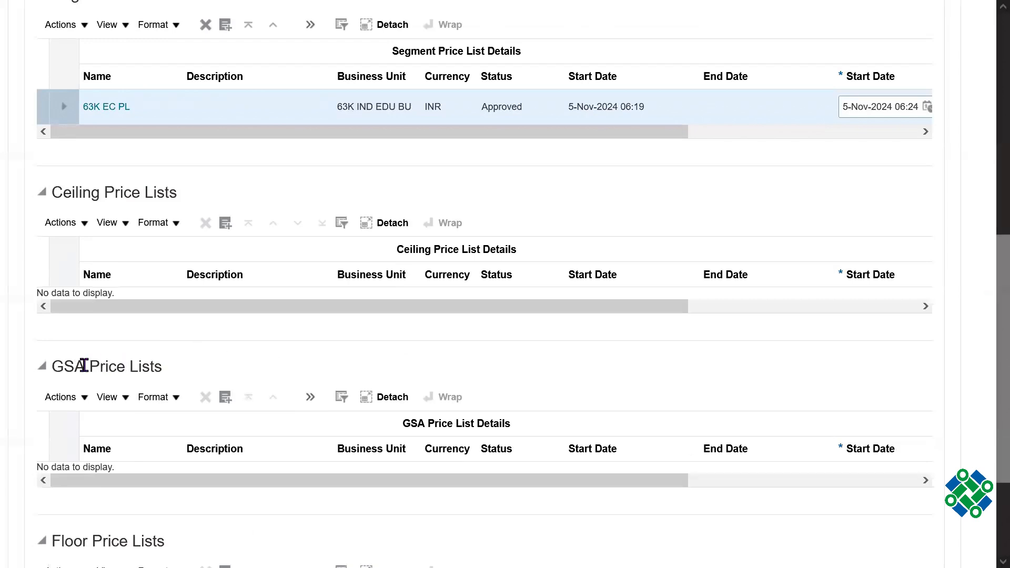
triple_click(67, 365)
triple_click(67, 365)
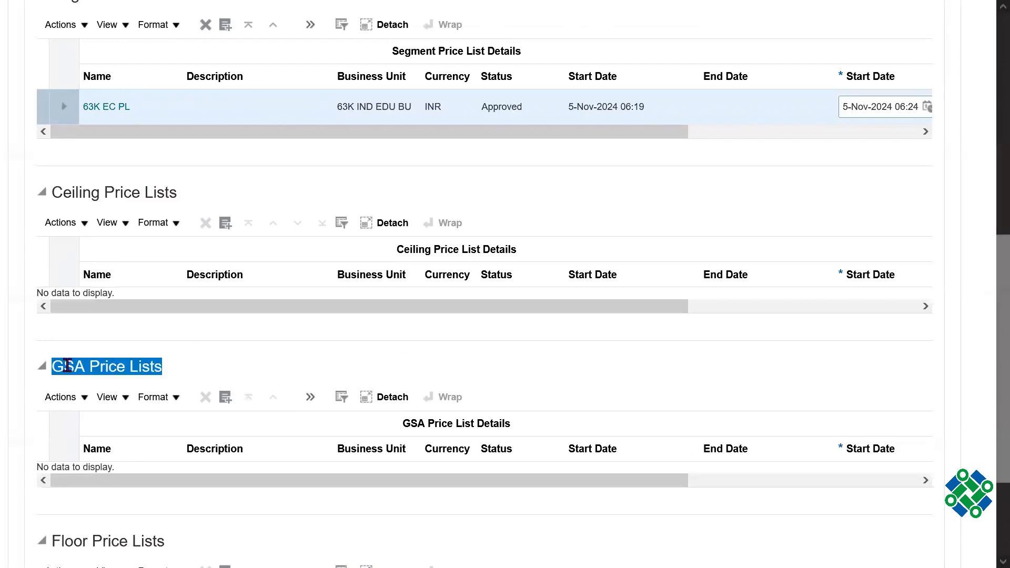
double_click(67, 365)
triple_click(67, 365)
double_click(67, 365)
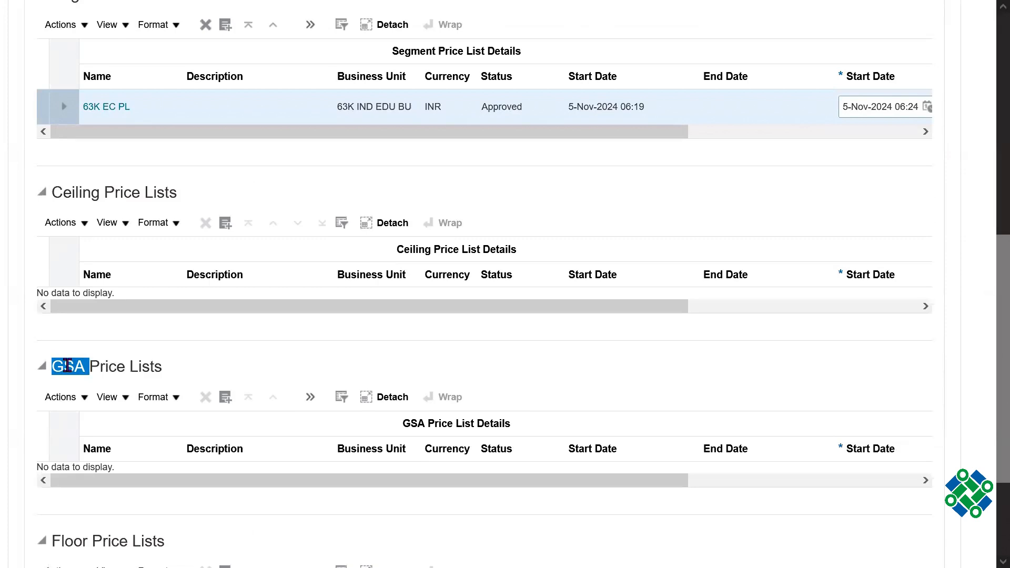
triple_click(67, 365)
double_click(67, 365)
triple_click(67, 365)
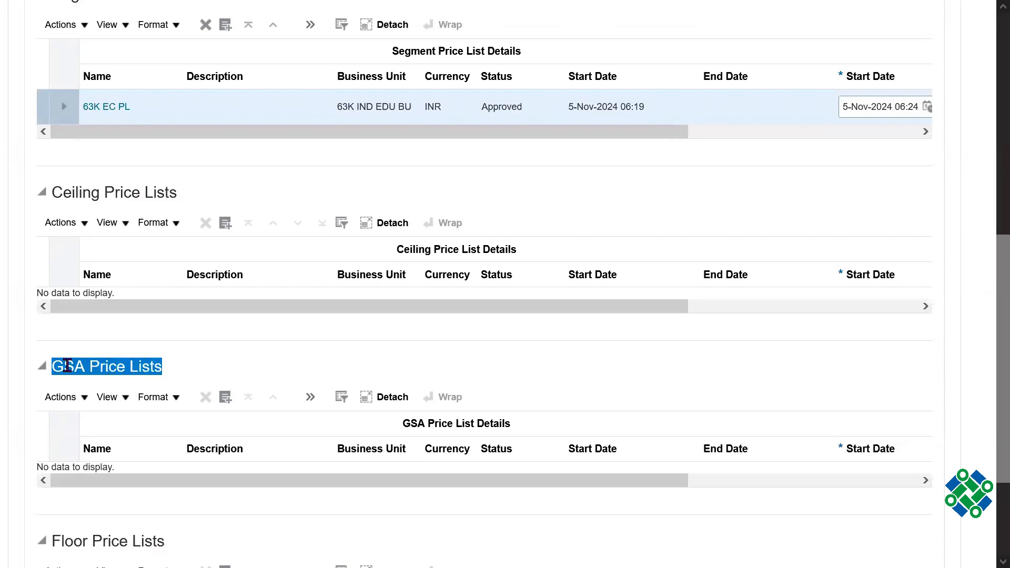
double_click(67, 365)
triple_click(67, 365)
double_click(67, 365)
triple_click(68, 365)
scroll(987, 347, "down", 2)
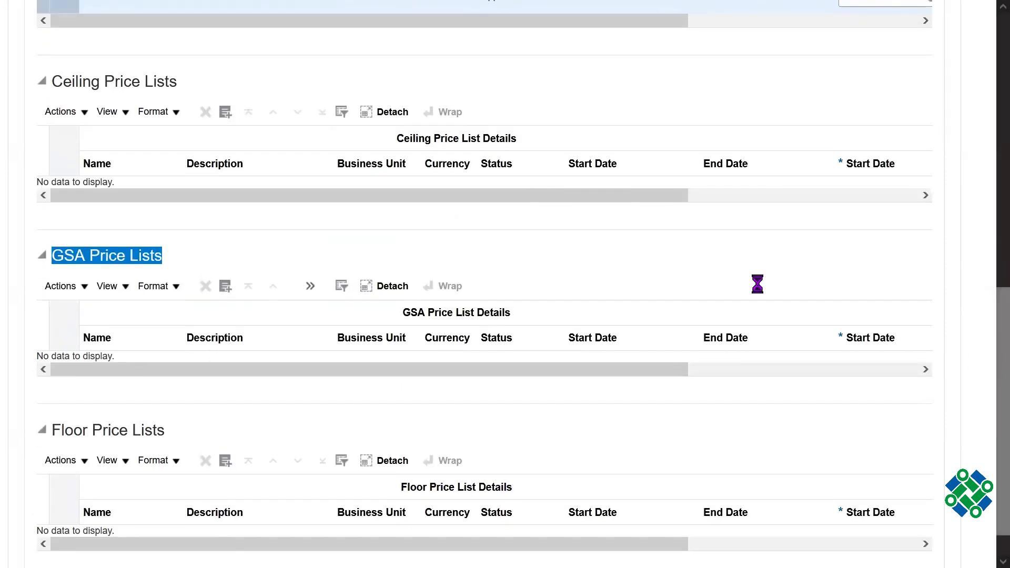
- Review the ceiling, GSA and floor price list sections as the strategy's alternatives to segment price lists
left_click(527, 273)
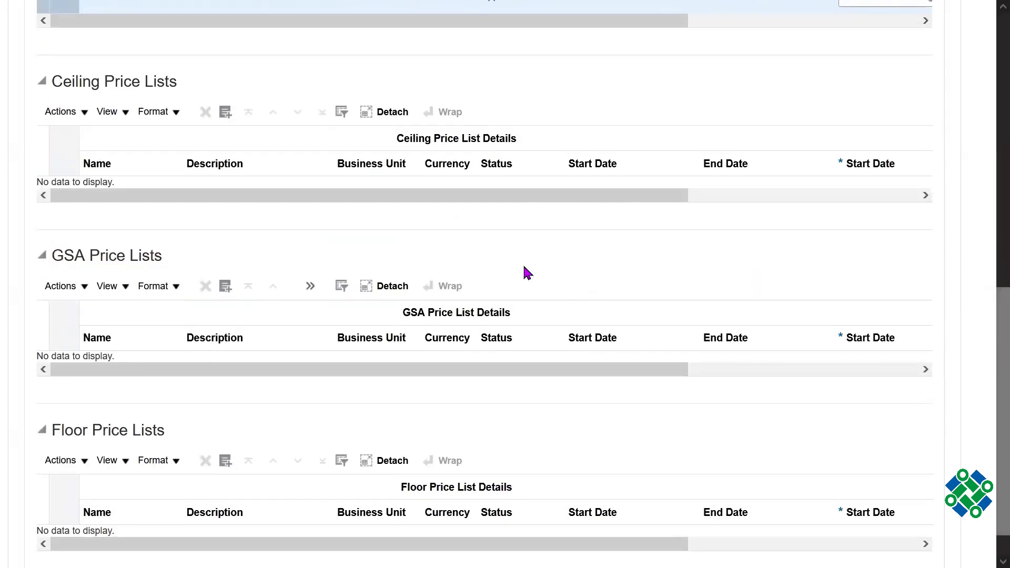
left_click_drag(64, 81, 157, 81)
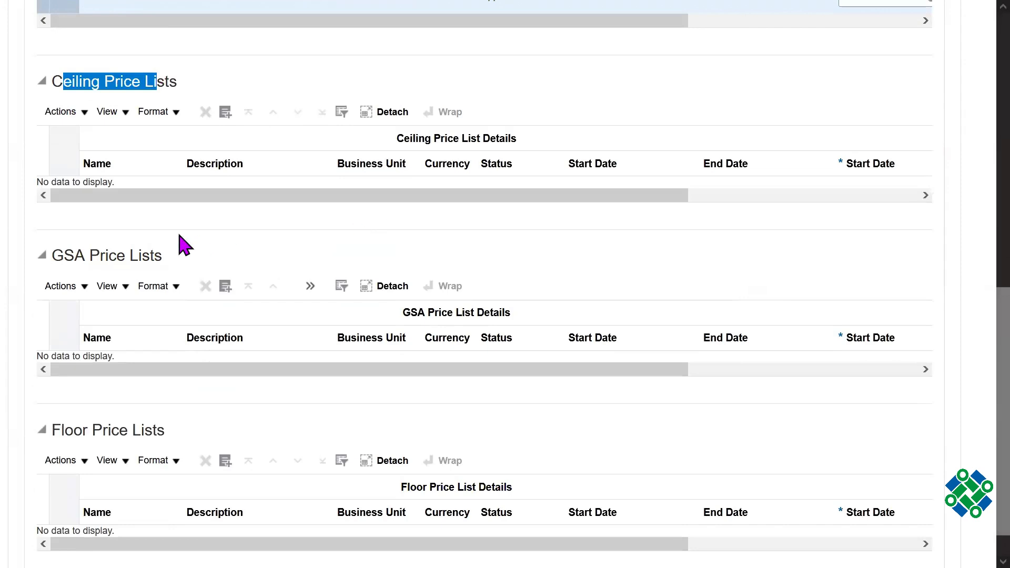
left_click_drag(171, 257, 74, 255)
left_click_drag(91, 428, 368, 435)
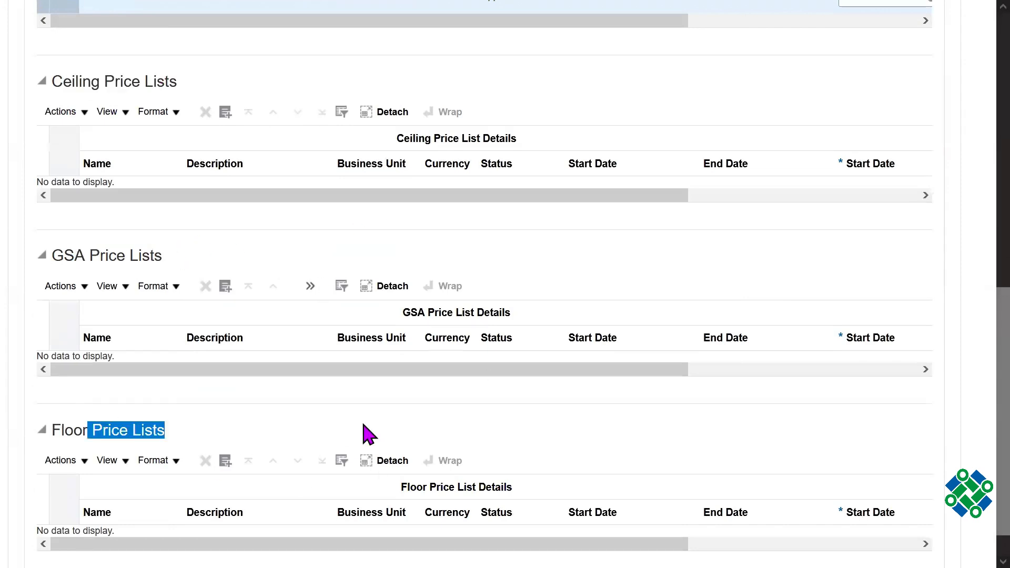
- Compare the strategy's segment, ceiling, GSA and floor price list sections once more
left_click(368, 435)
scroll(978, 416, "up", 1)
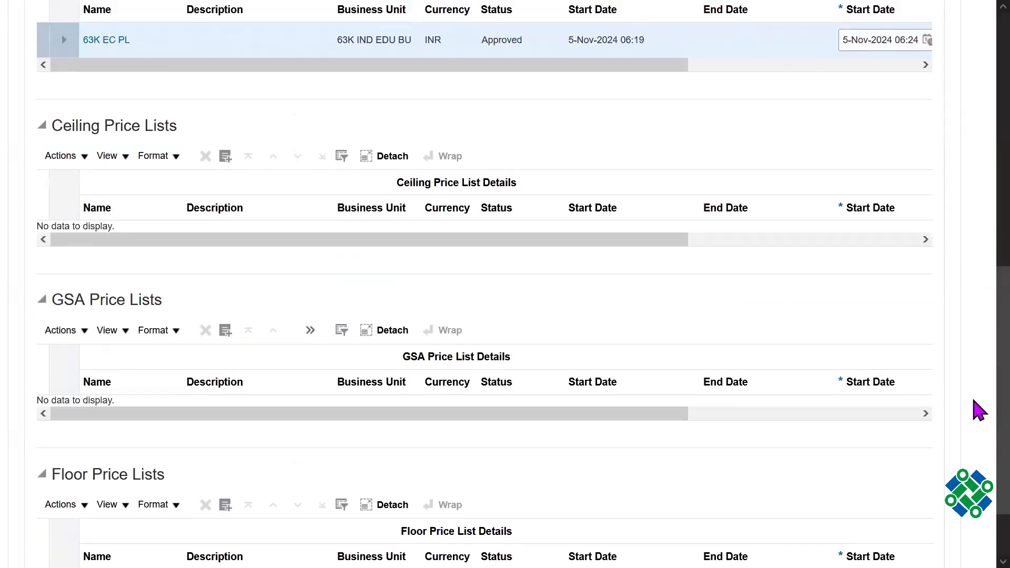
scroll(978, 410, "down", 2)
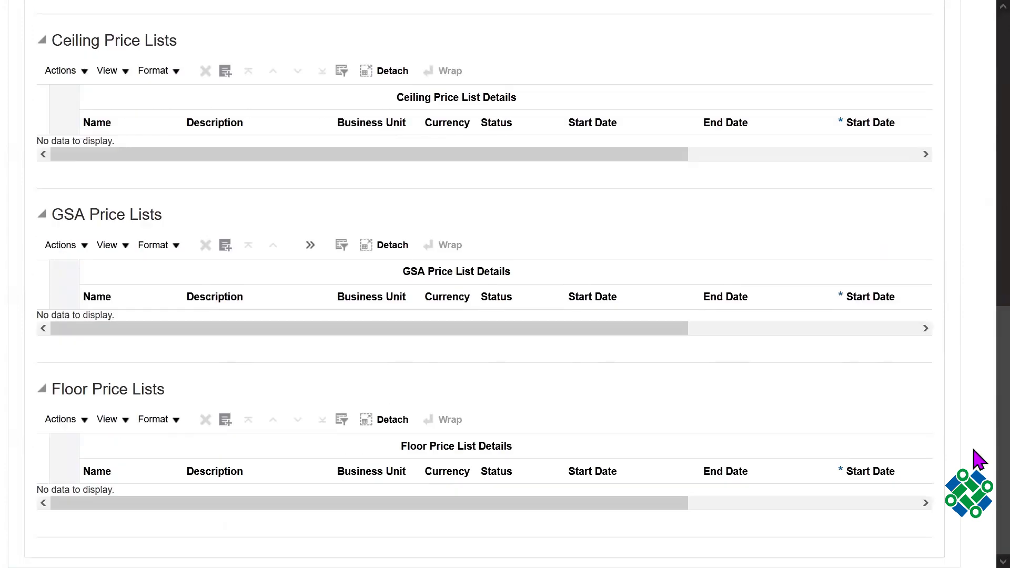
scroll(976, 410, "up", 3)
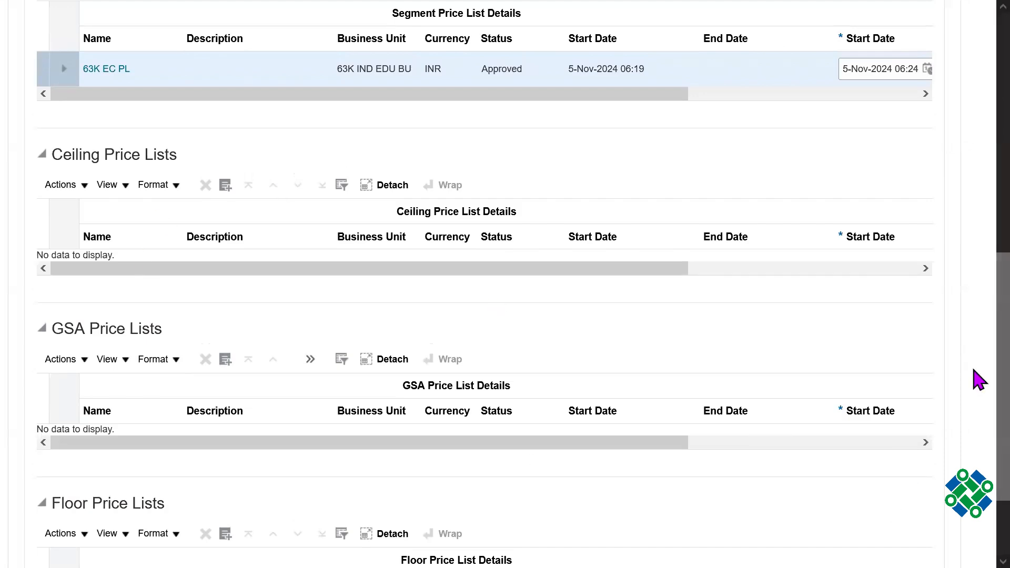
scroll(978, 392, "down", 2)
scroll(974, 395, "up", 6)
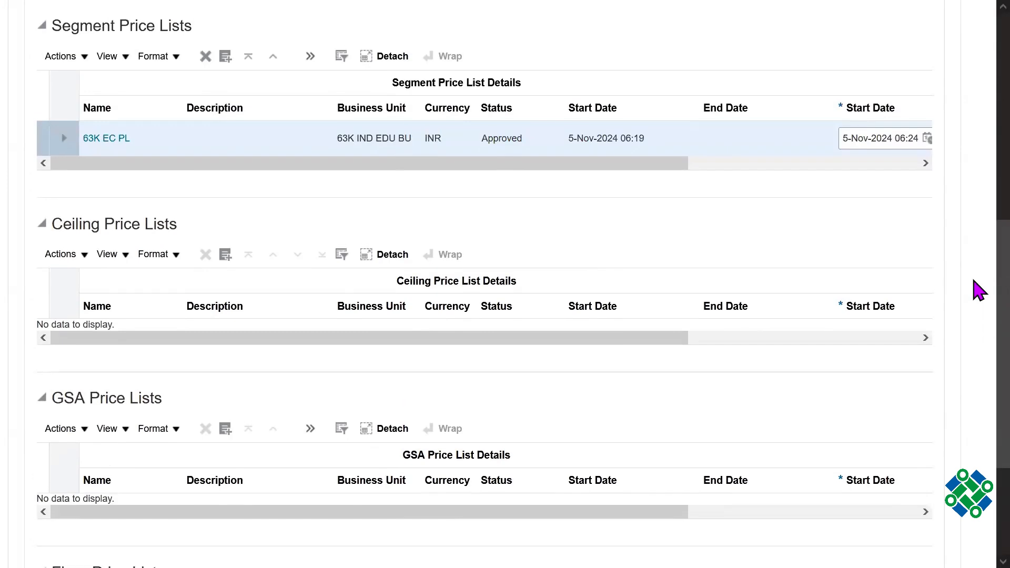
scroll(978, 269, "up", 3)
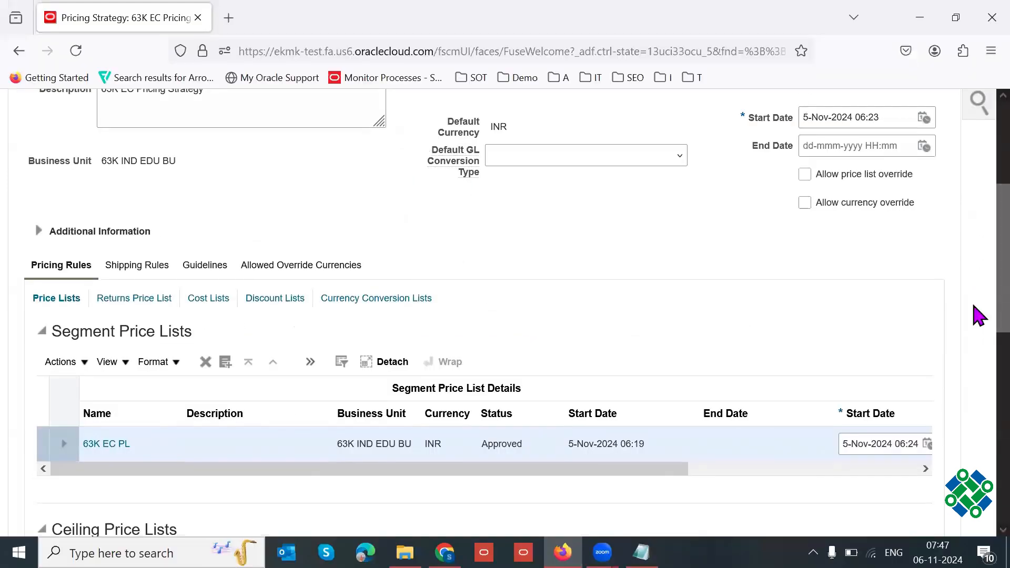
scroll(977, 228, "up", 3)
scroll(978, 234, "up", 2)
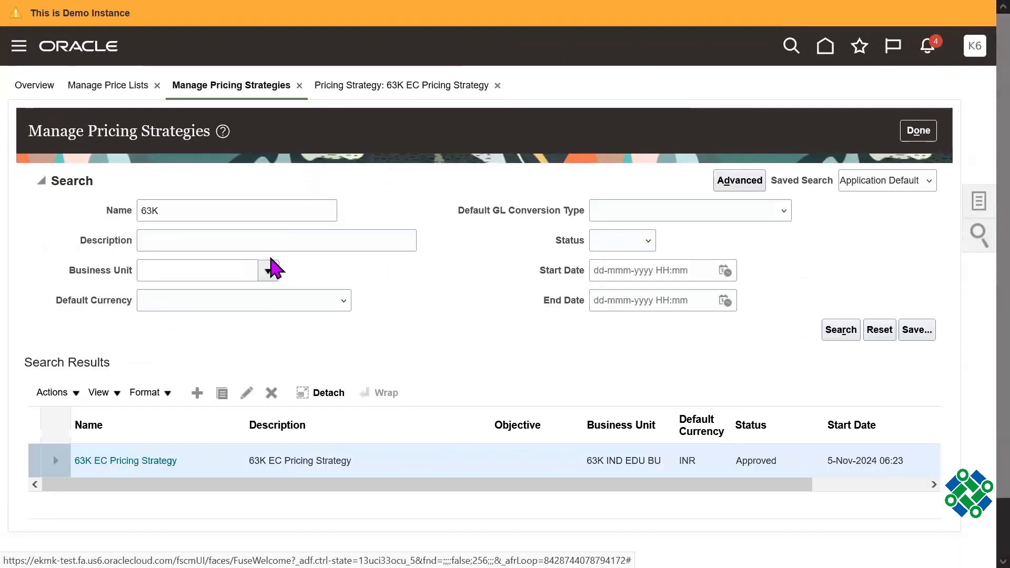
left_click(197, 392)
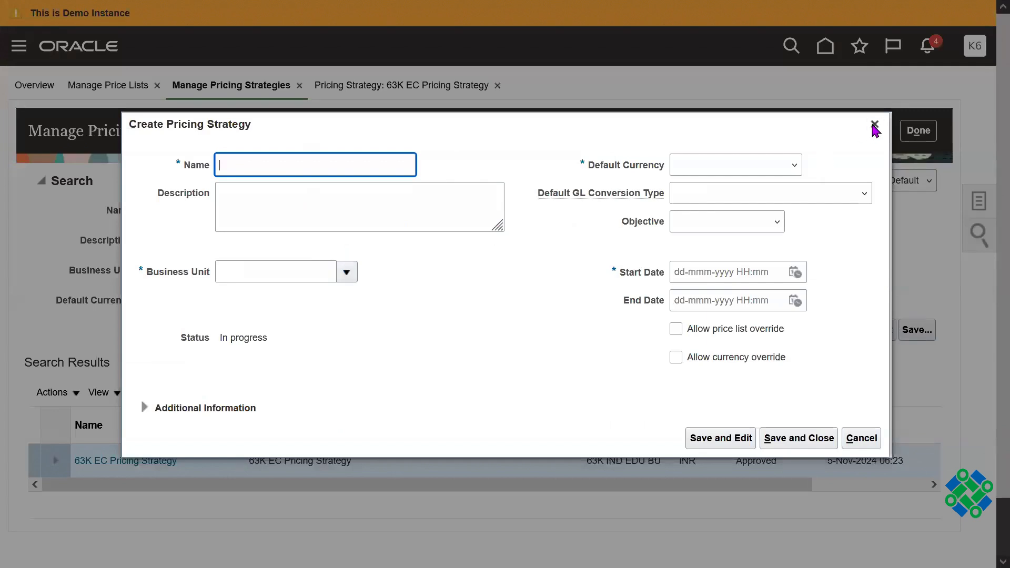
left_click(874, 125)
- Check which types are offered for a new price list in Manage Price Lists, and discard the new price list
left_click(86, 89)
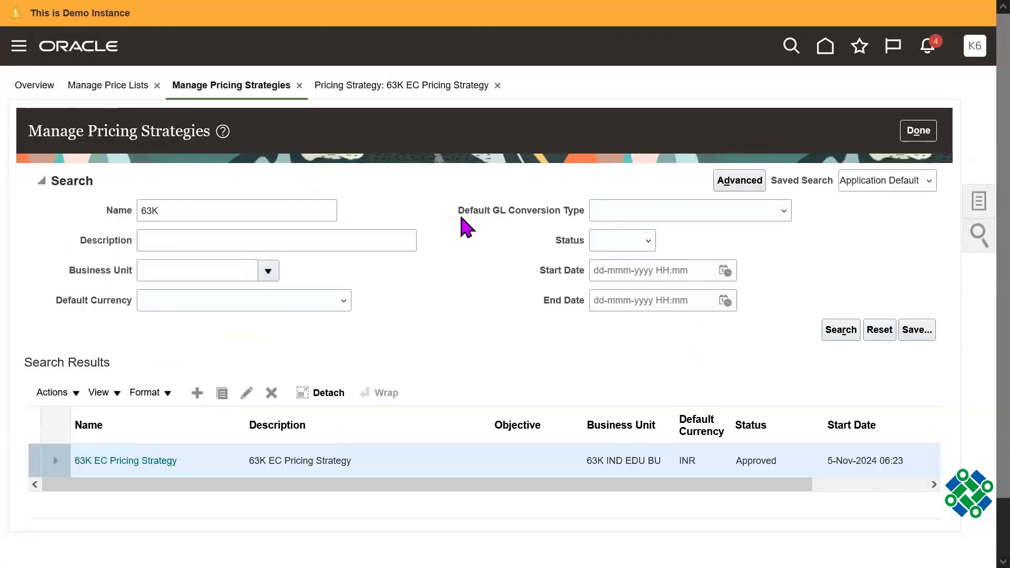
left_click(201, 390)
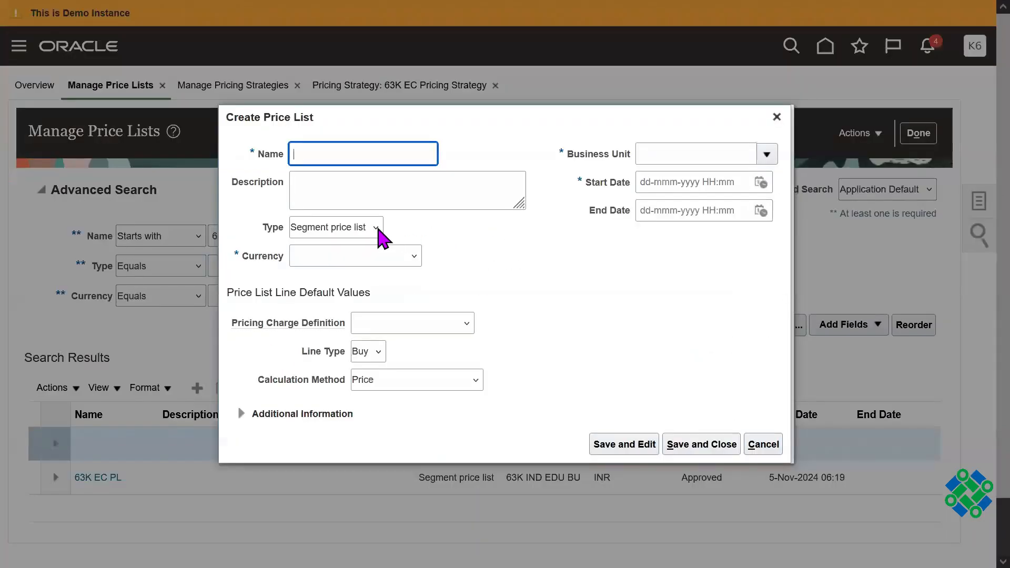
left_click(375, 232)
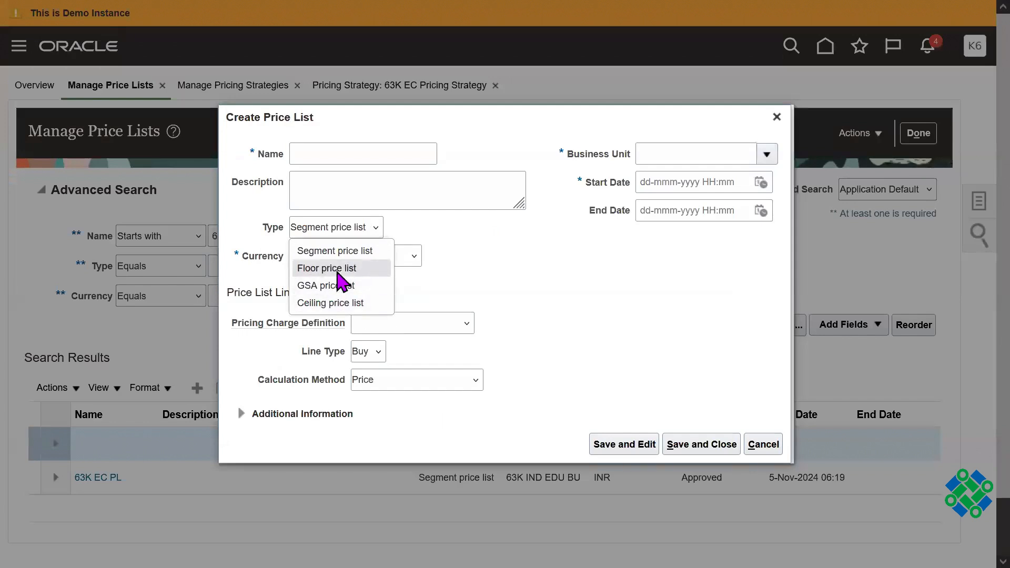
left_click(537, 270)
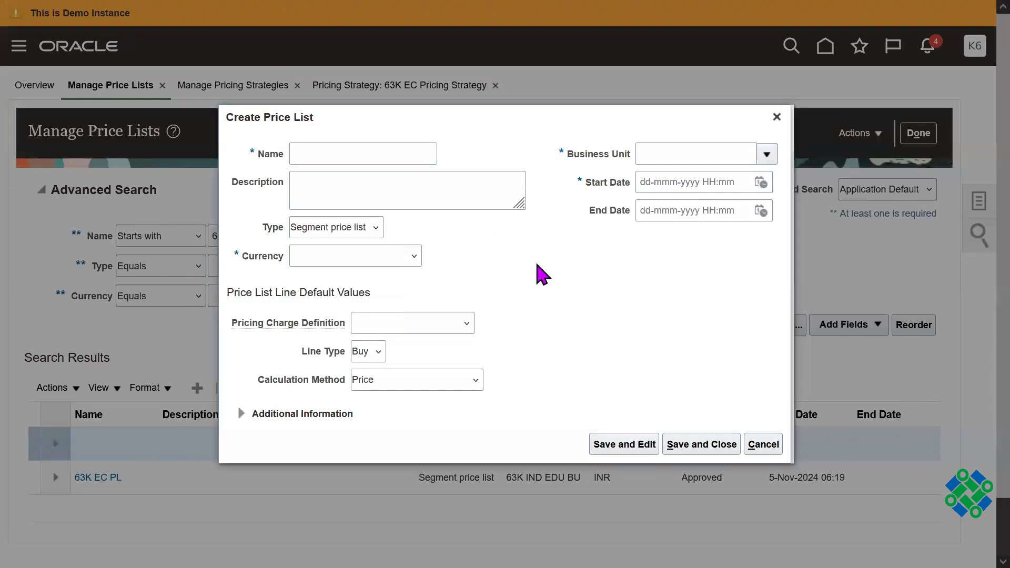
left_click(777, 117)
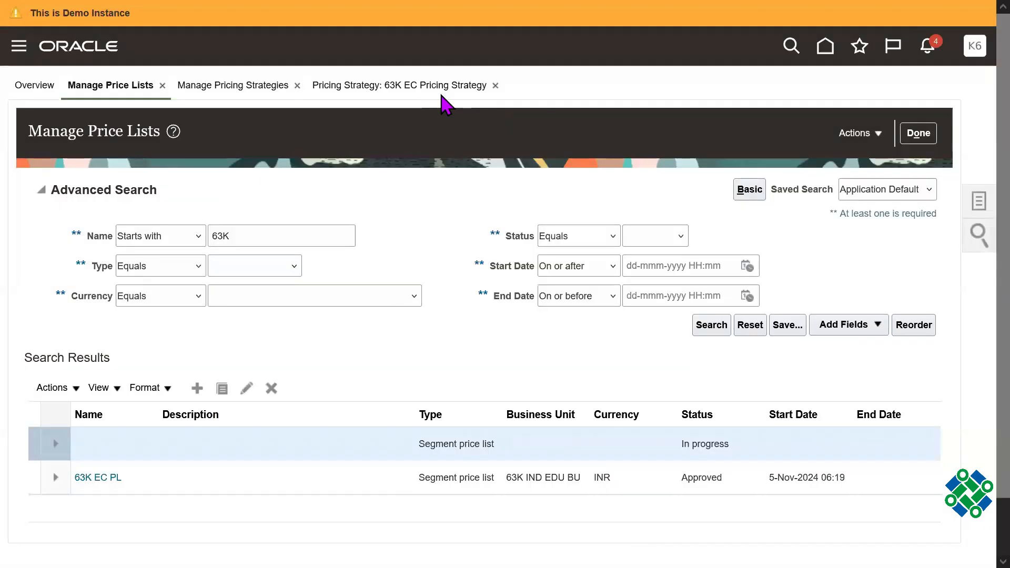
- Return to the 63K EC Pricing Strategy and review where each price list type is attached under its pricing rules
left_click(371, 92)
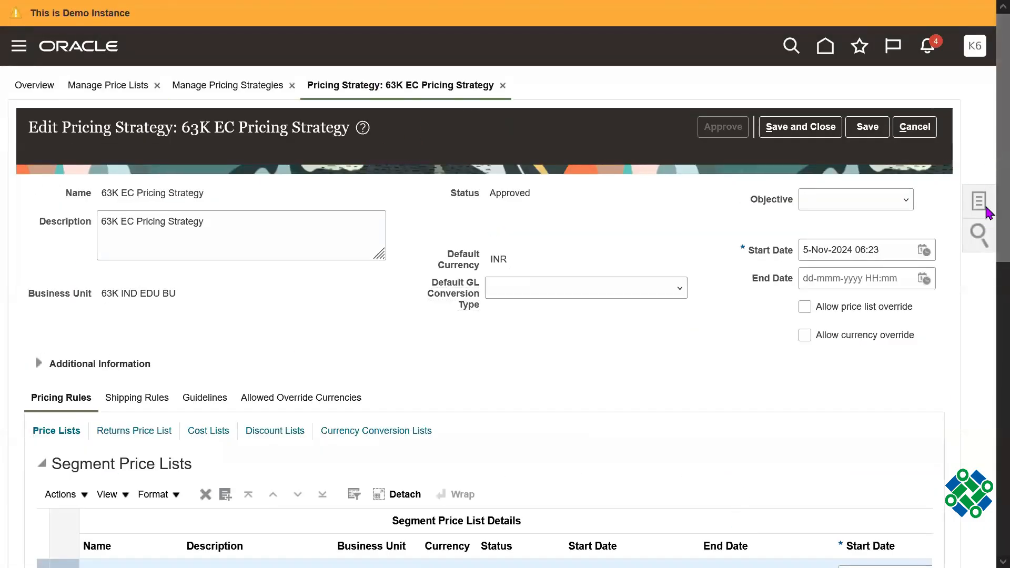
scroll(987, 226, "down", 5)
scroll(989, 319, "down", 4)
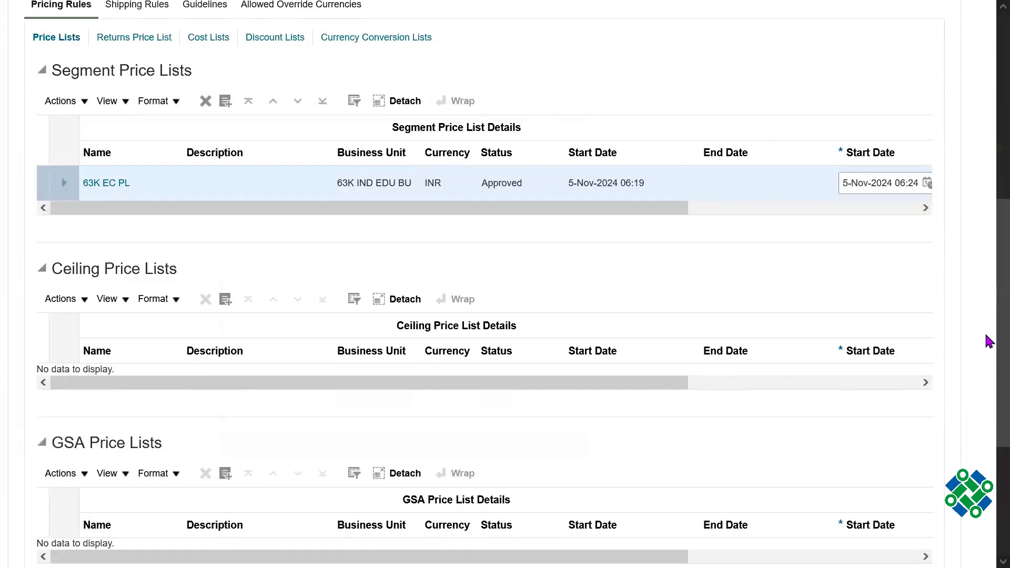
scroll(989, 382, "down", 4)
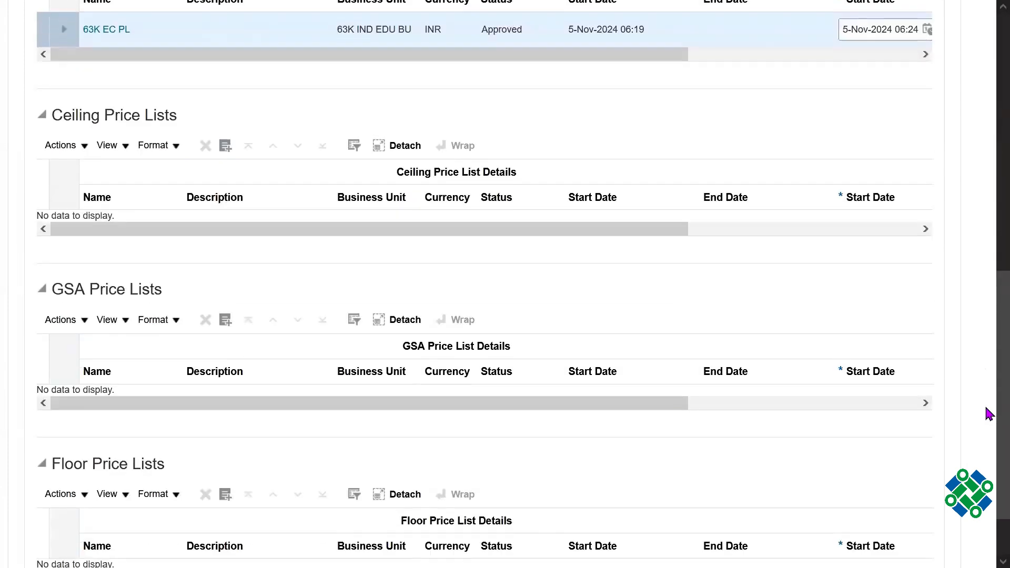
scroll(986, 400, "up", 5)
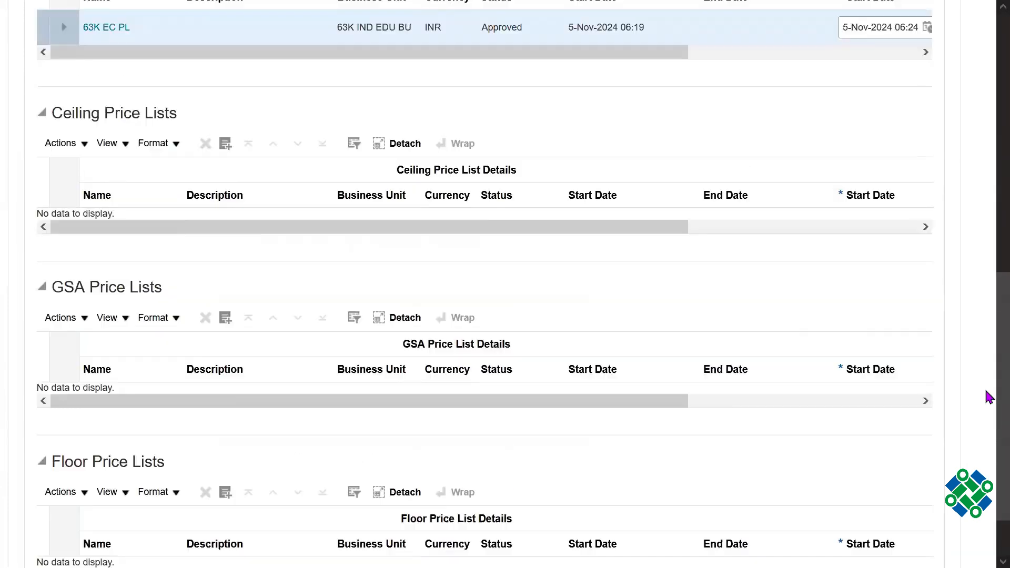
scroll(989, 297, "up", 4)
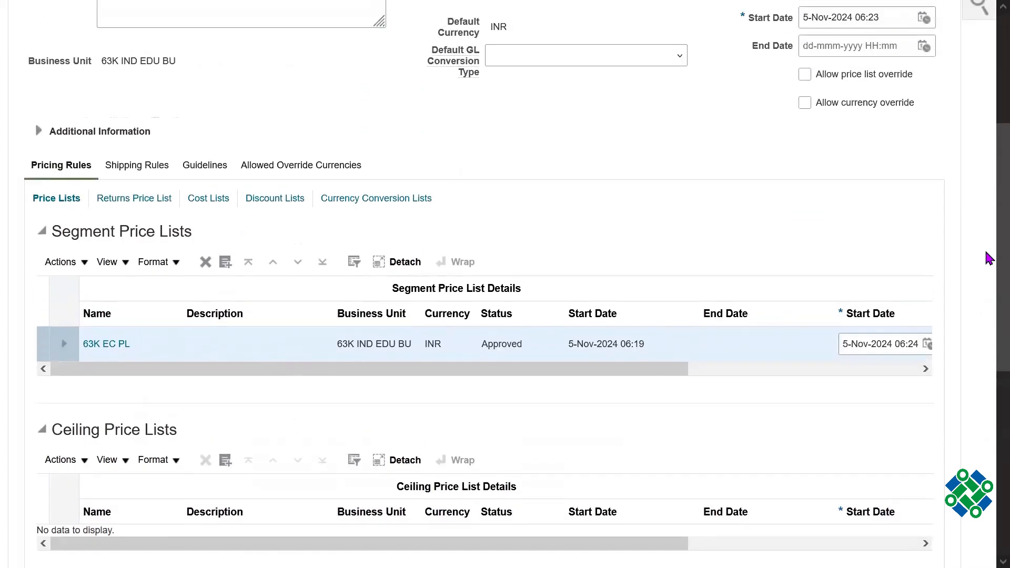
scroll(989, 226, "up", 2)
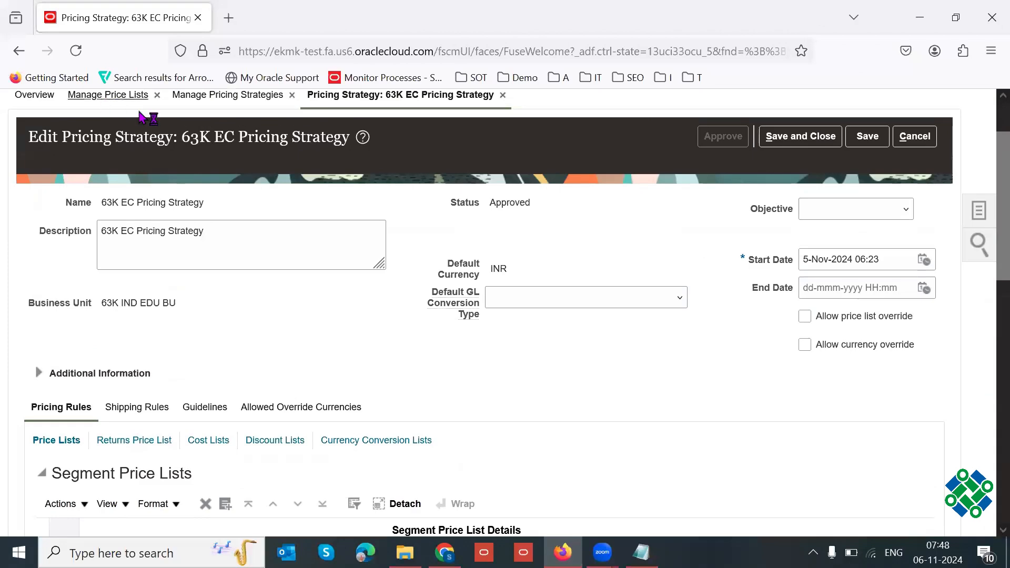
- Open the 63K EC PL price list for editing and search its item lines with line type Buy
left_click(108, 6)
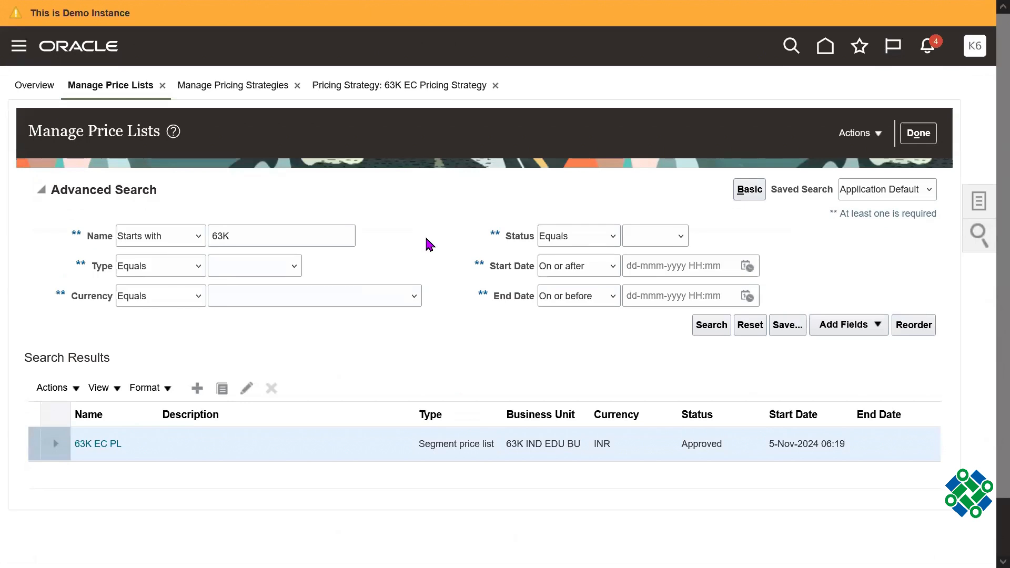
left_click(246, 388)
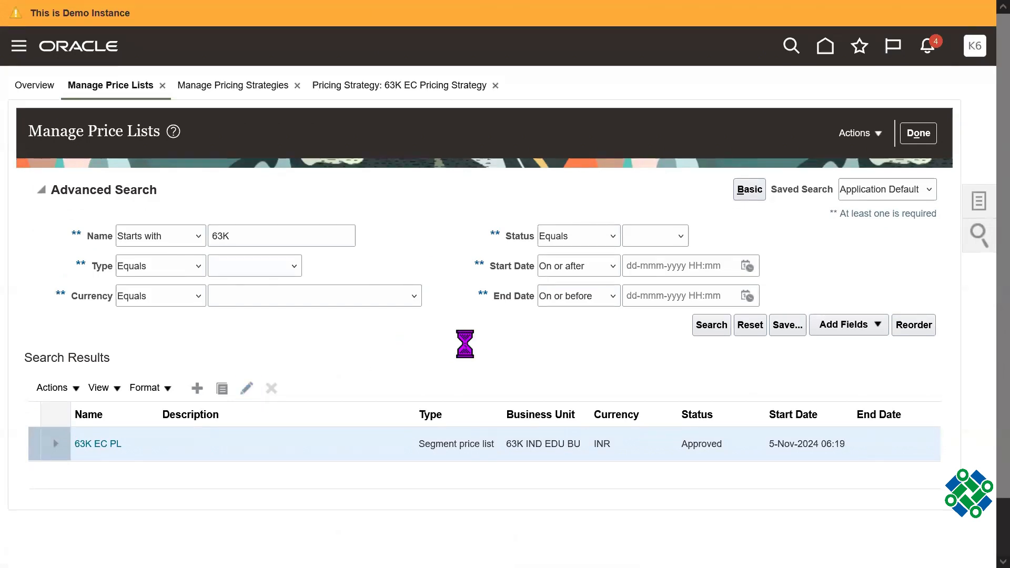
scroll(299, 362, "down", 3)
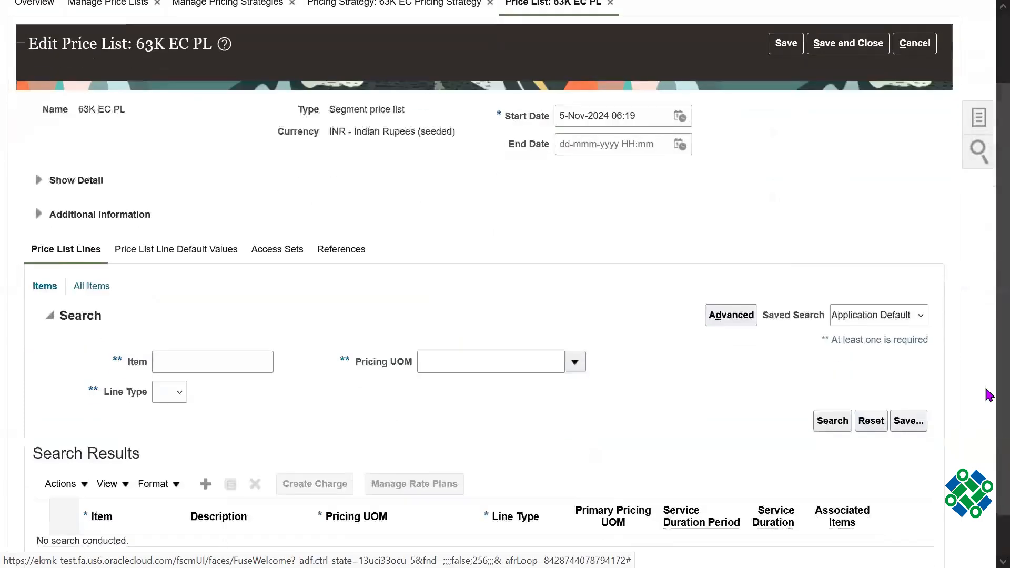
left_click(168, 344)
left_click(173, 399)
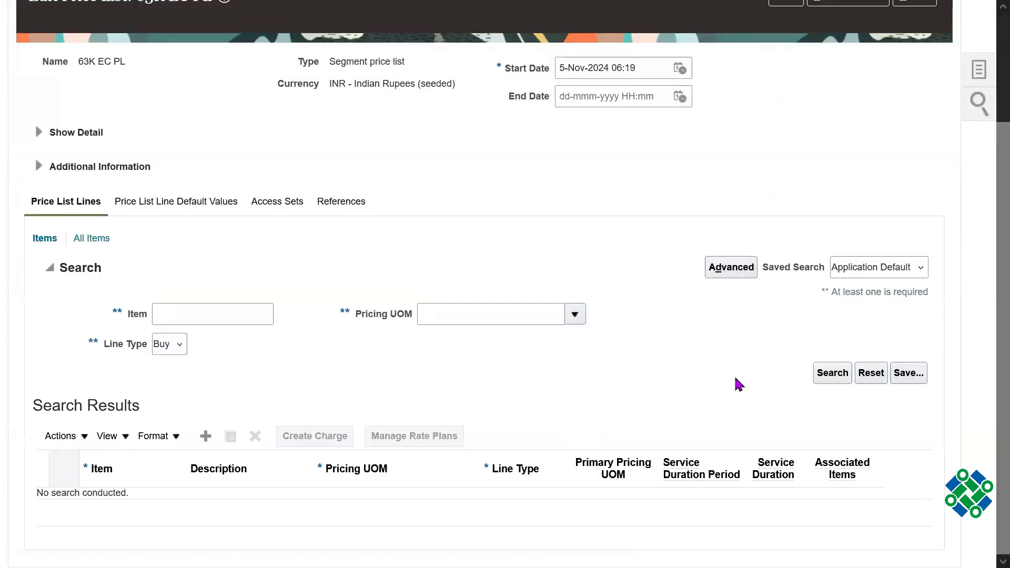
left_click(819, 378)
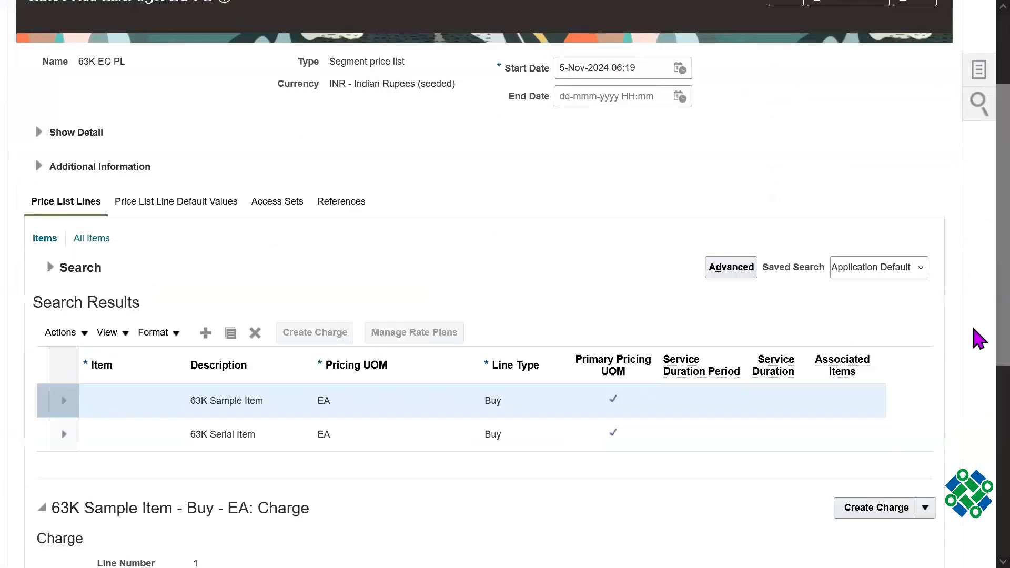
- Check the base price in the 63K Sample Item charge
scroll(974, 338, "down", 2)
scroll(979, 389, "down", 3)
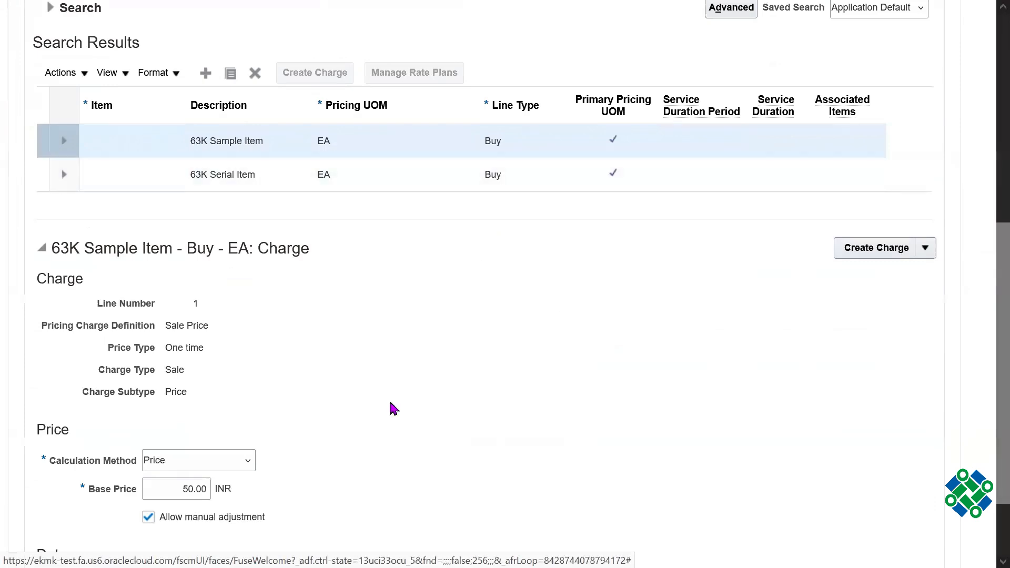
left_click(156, 497)
- Select the 63K Serial Item line and check its charge's base price and end date
left_click(233, 174)
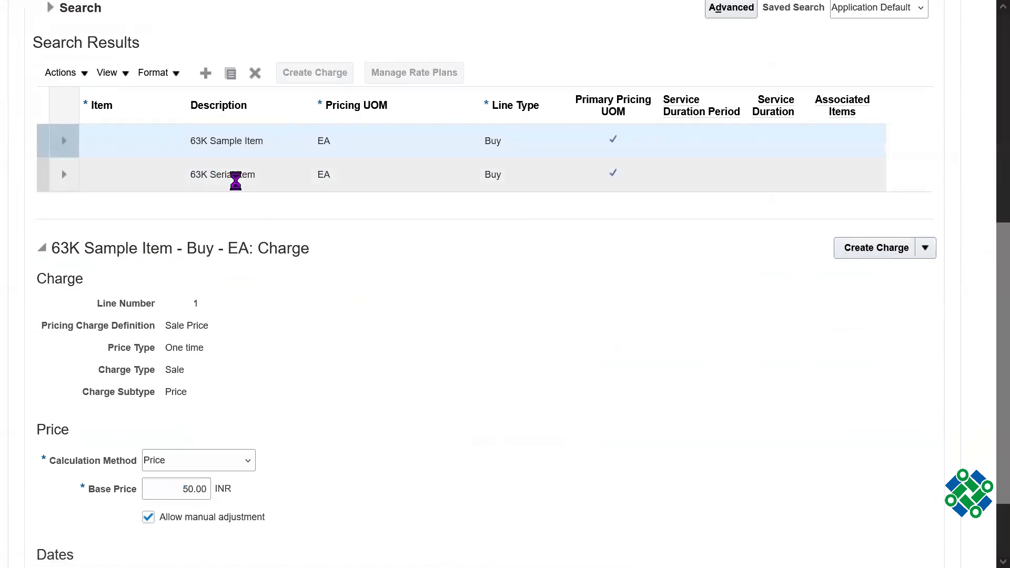
left_click(169, 496)
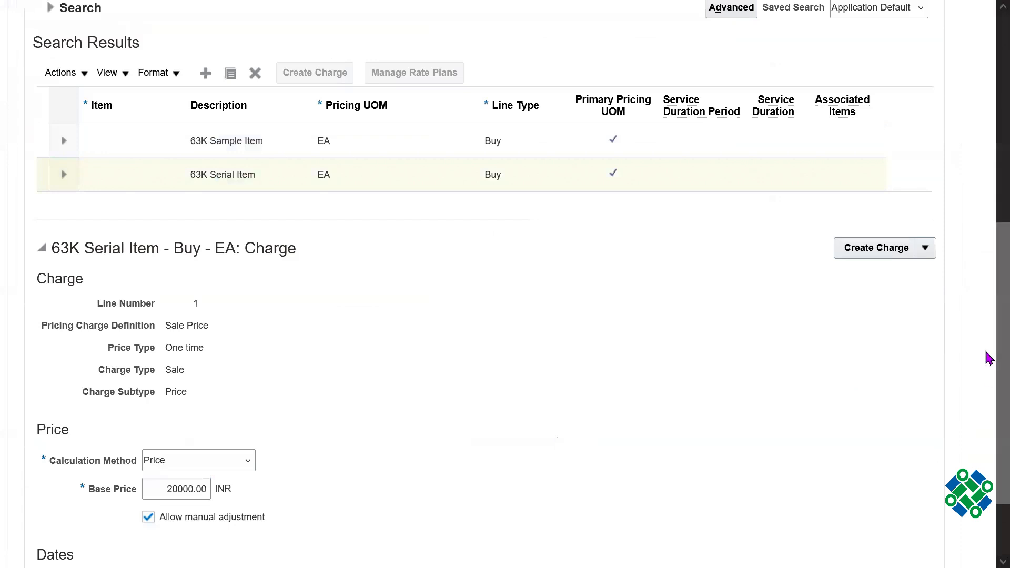
left_click_drag(989, 417, 990, 476)
left_click(397, 494)
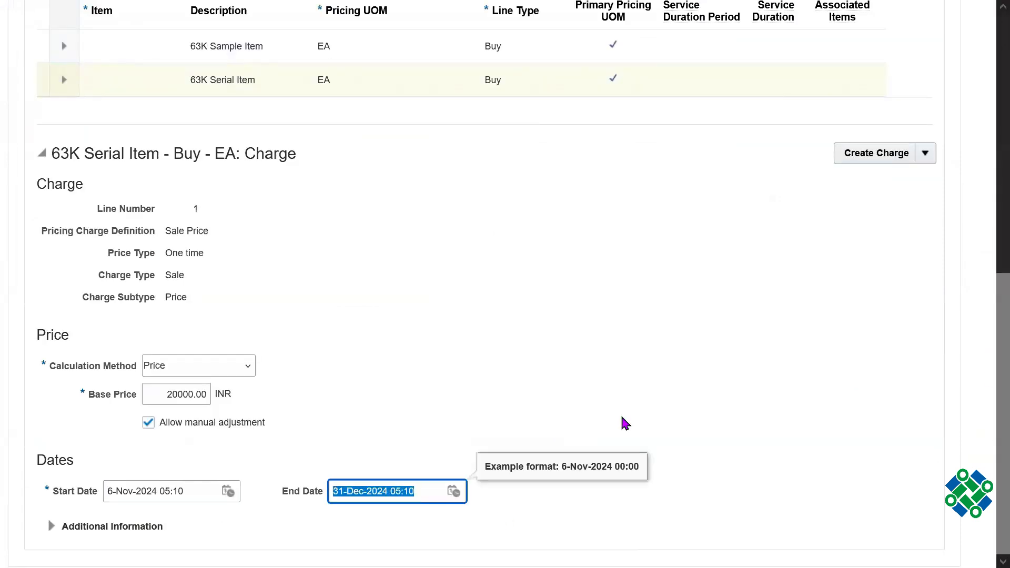
left_click(637, 418)
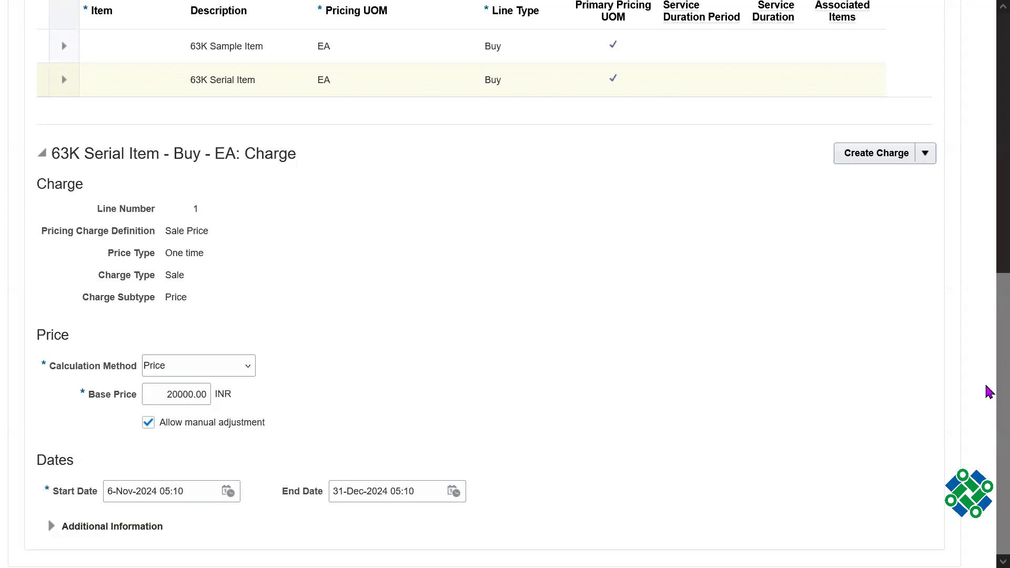
- Examine the validity period of the 63K Serial Item charge, including its start date
scroll(986, 390, "up", 2)
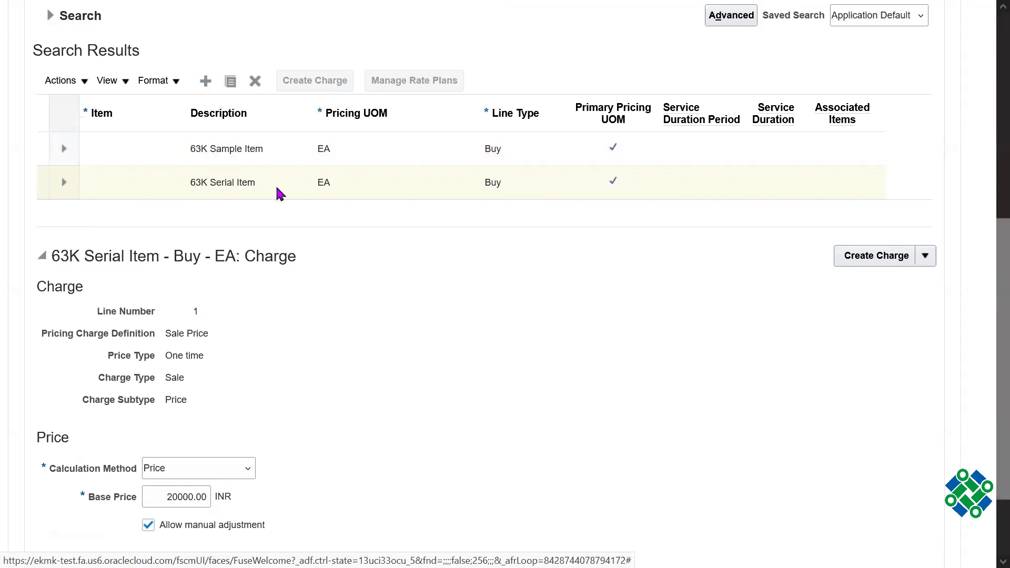
scroll(985, 412, "down", 2)
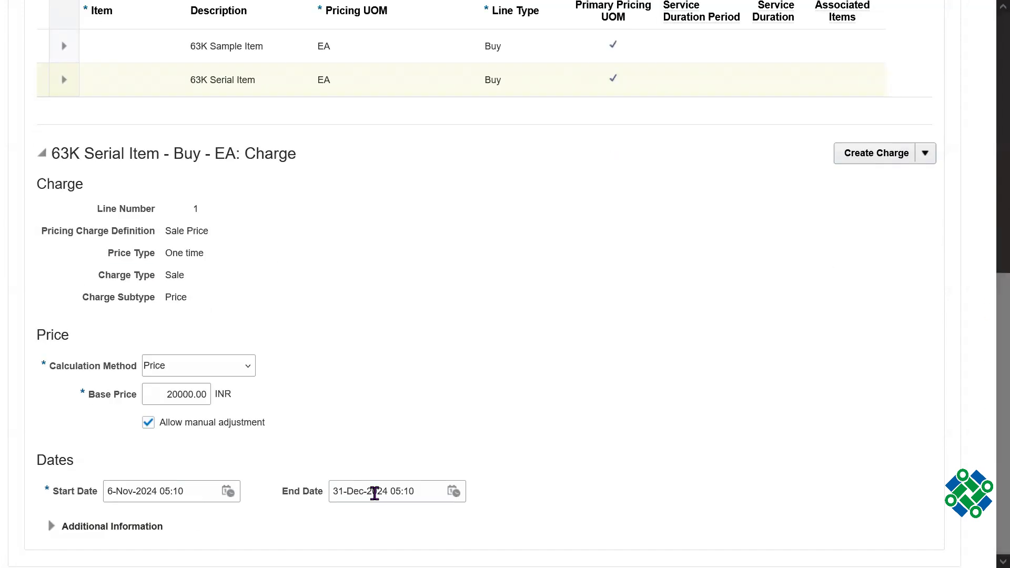
left_click(217, 495)
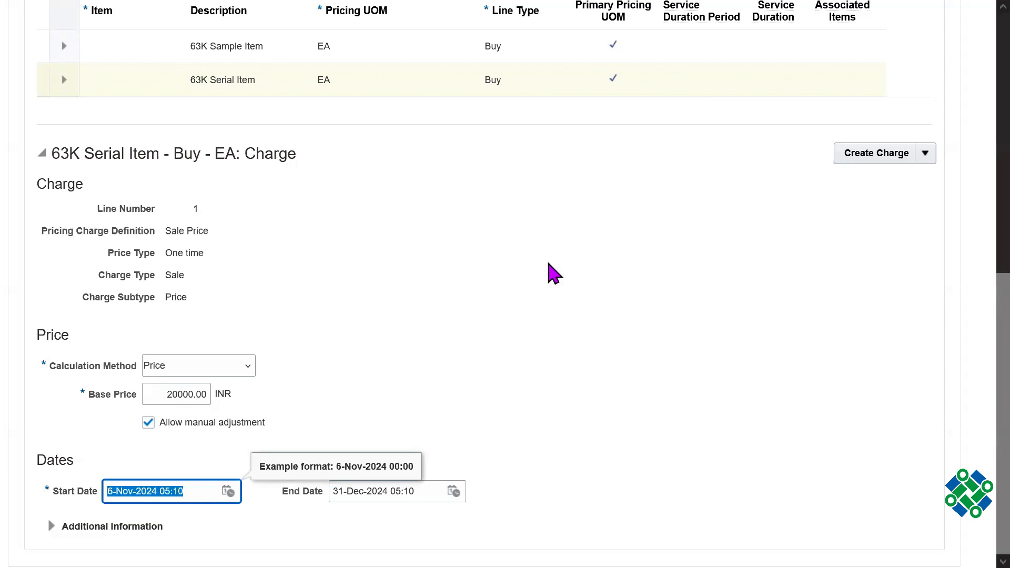
left_click(974, 337)
scroll(976, 321, "up", 1)
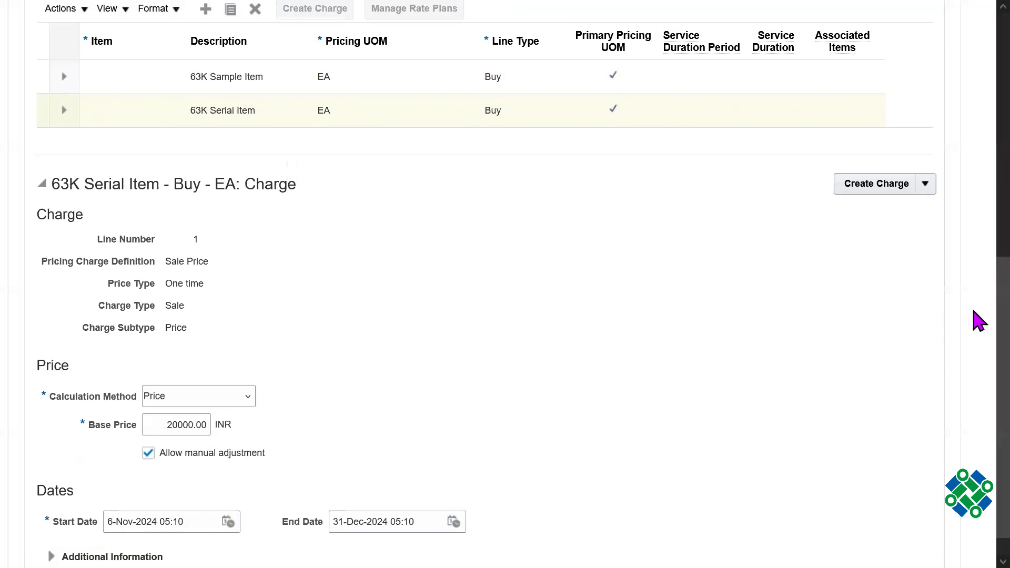
scroll(977, 329, "down", 1)
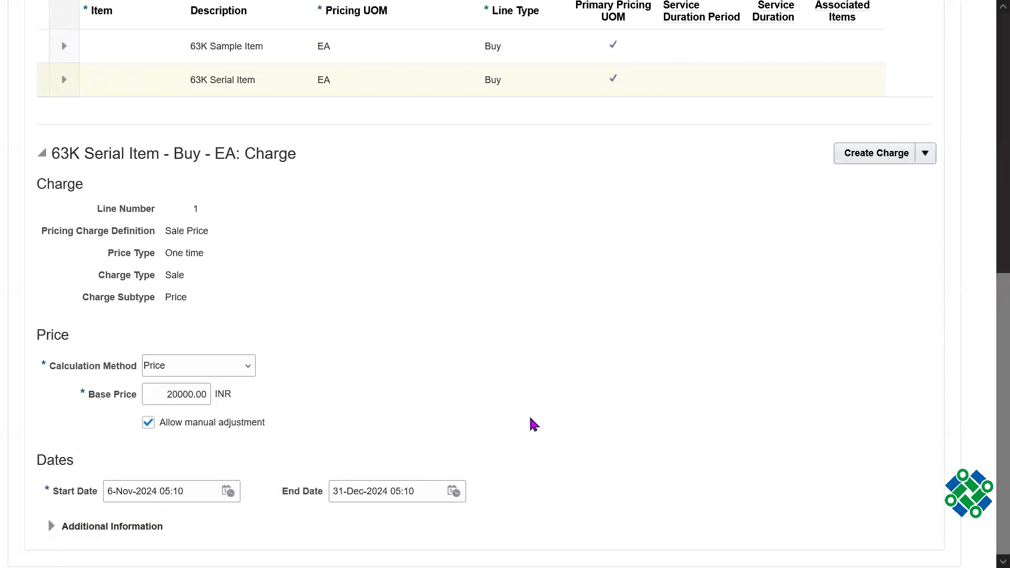
- Look over the price list's item lines and its header details
scroll(987, 295, "up", 5)
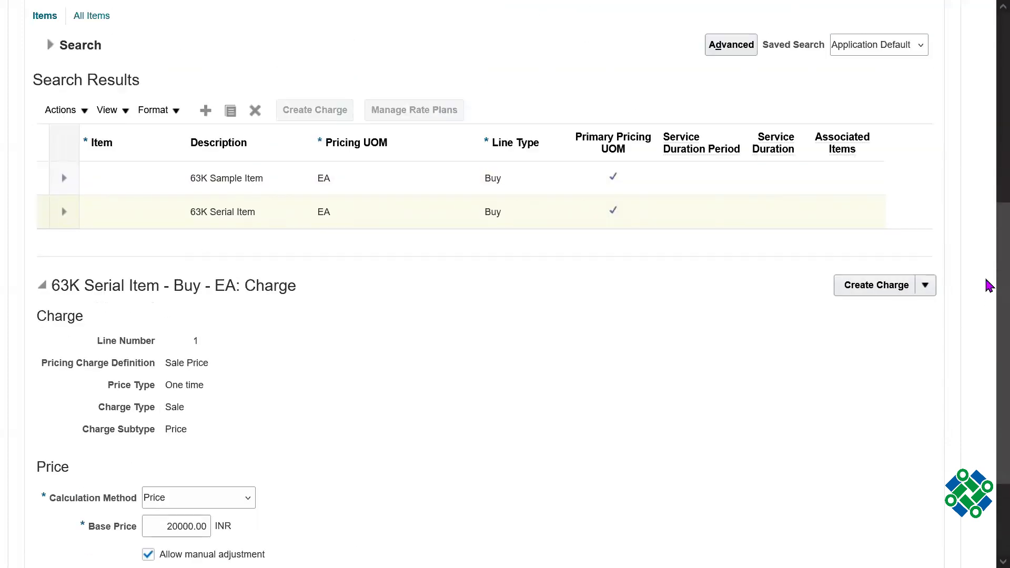
scroll(988, 241, "up", 4)
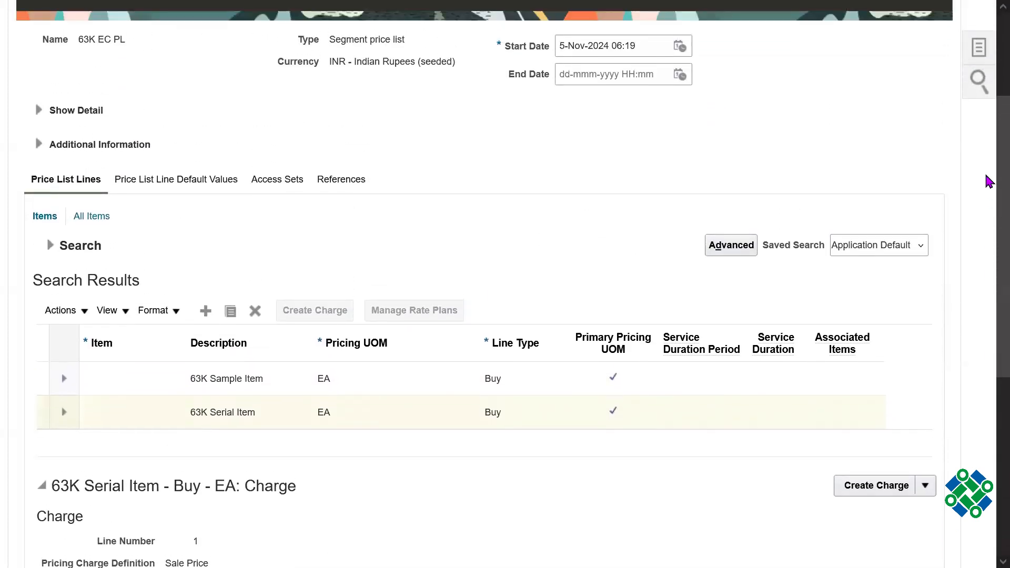
scroll(988, 181, "up", 1)
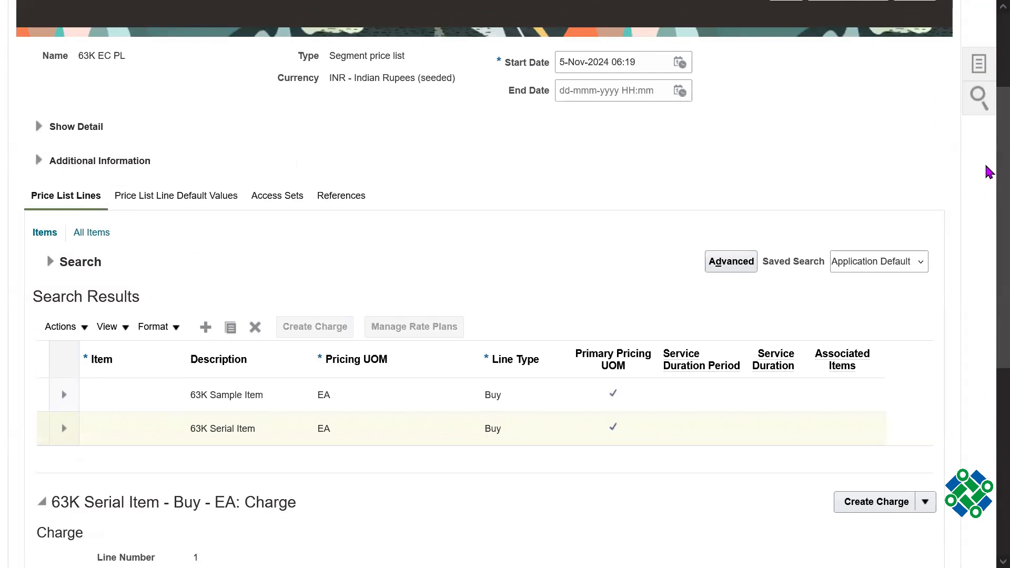
left_click_drag(986, 168, 986, 170)
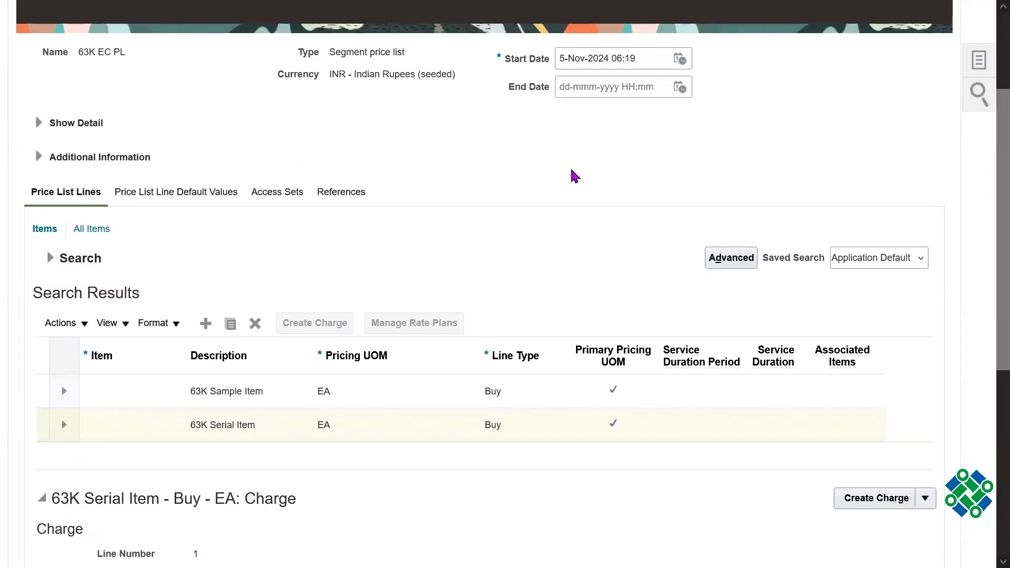
- Switch to the 2024 SCM Setups Sheet in Google Sheets and open its MasterOpen Data sheet
scroll(987, 226, "up", 2)
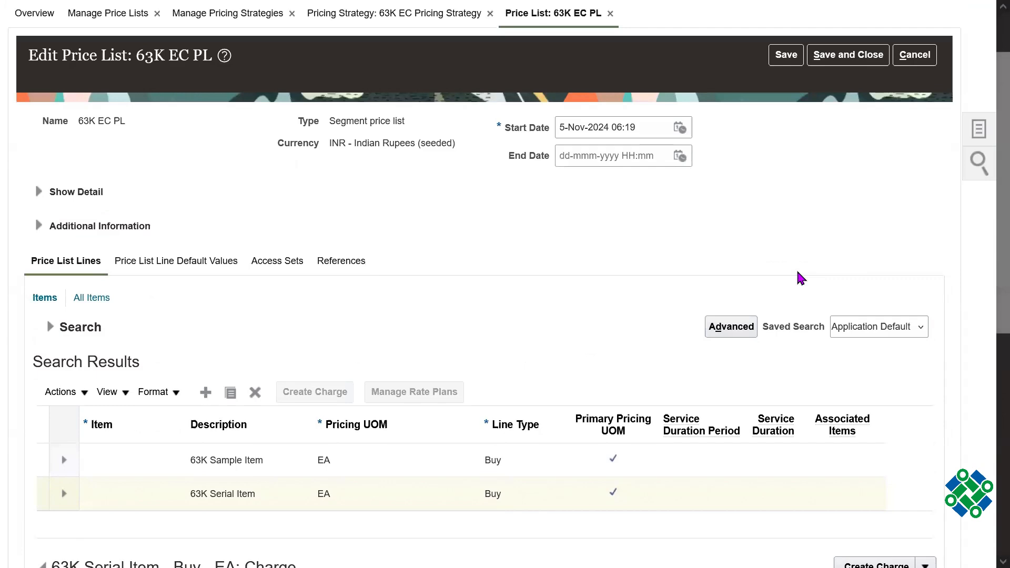
key("F11")
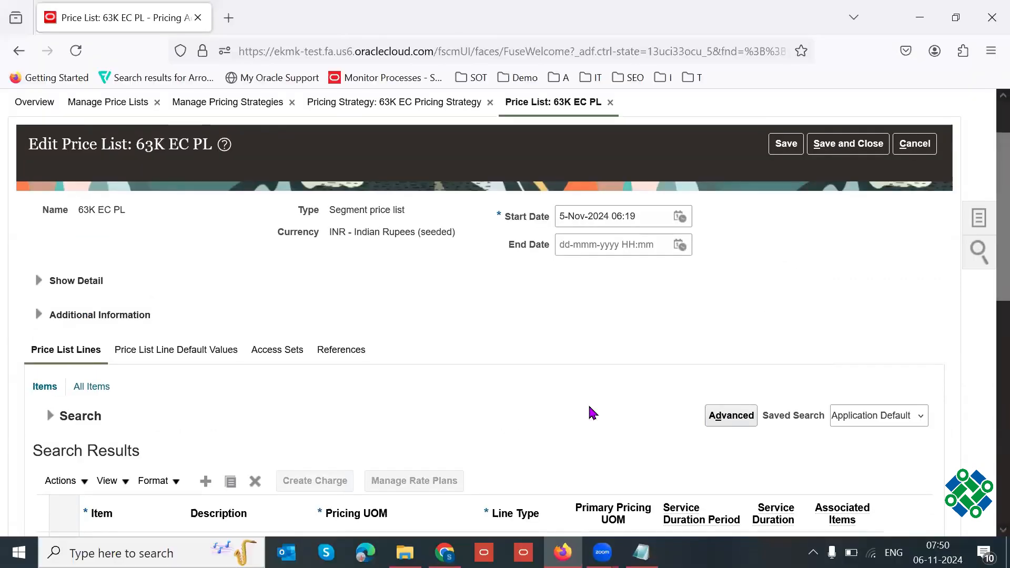
left_click(444, 552)
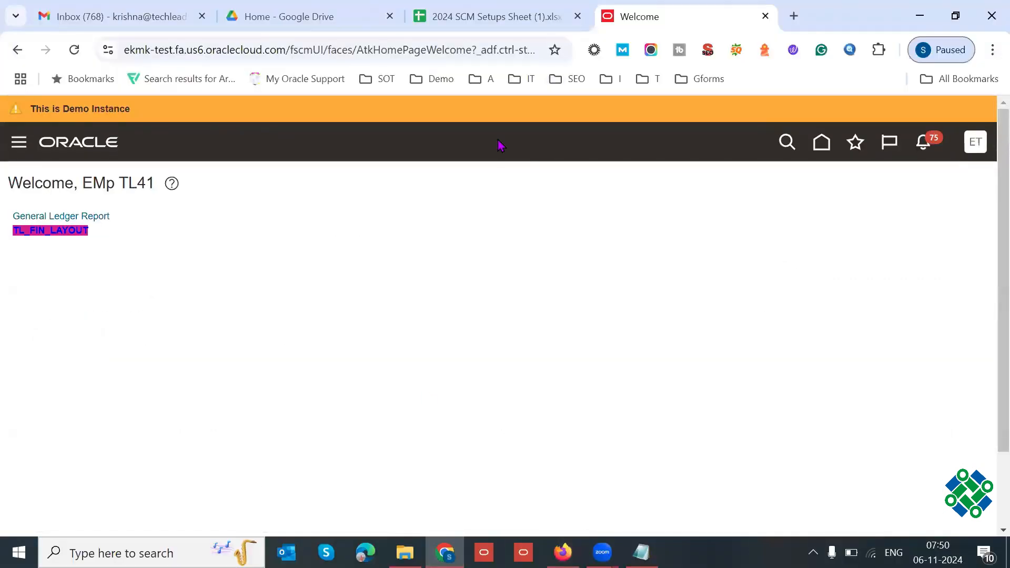
left_click(458, 18)
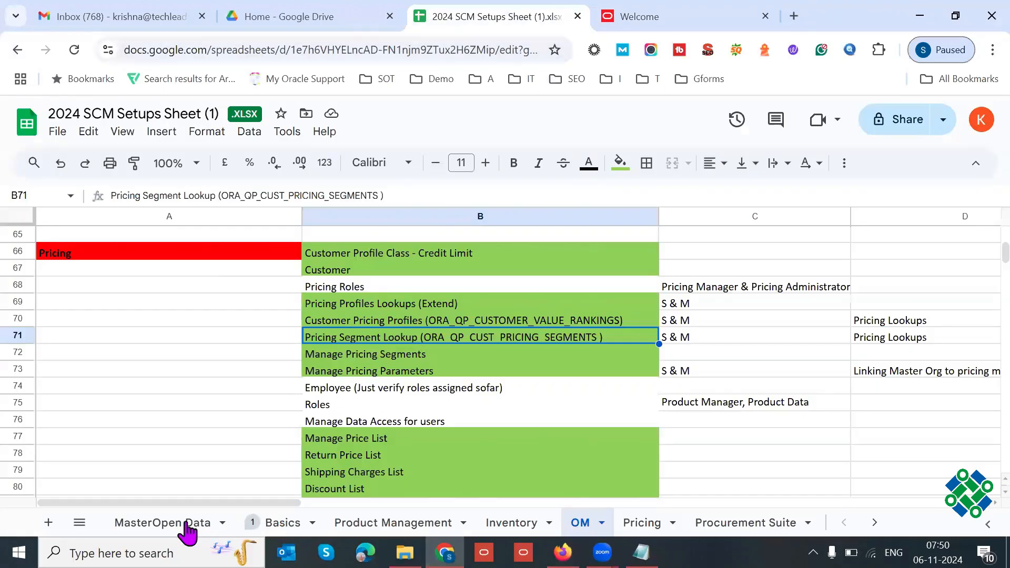
left_click(177, 529)
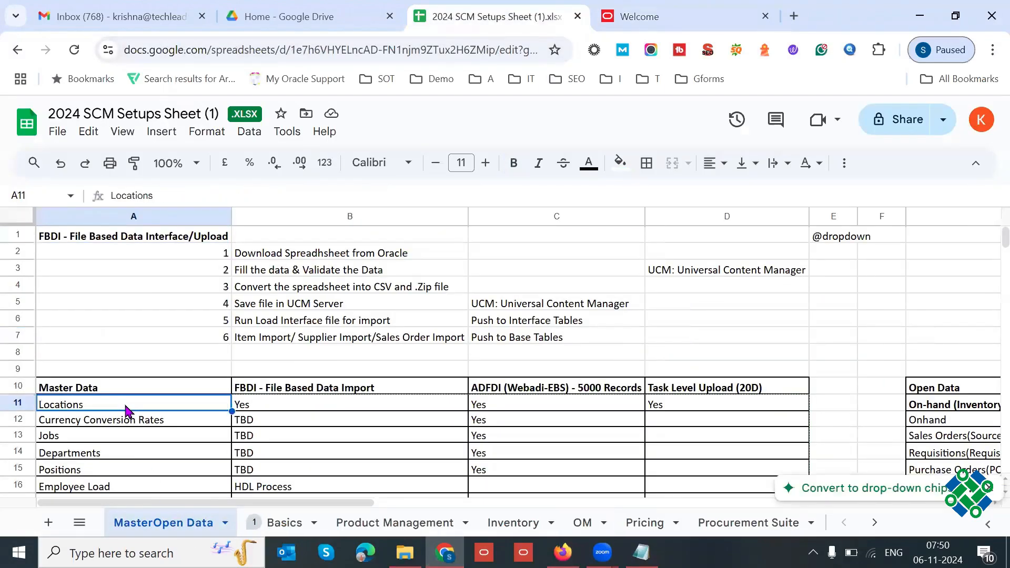
- Go through the Master Data list and locate the Price List row
key("Down")
key("Down")
key("Down")
key("Down")
key("Down")
key("Down")
key("Down")
key("Down")
key("Down")
key("Down")
key("Down")
key("Down")
key("Down")
key("Down")
key("Down")
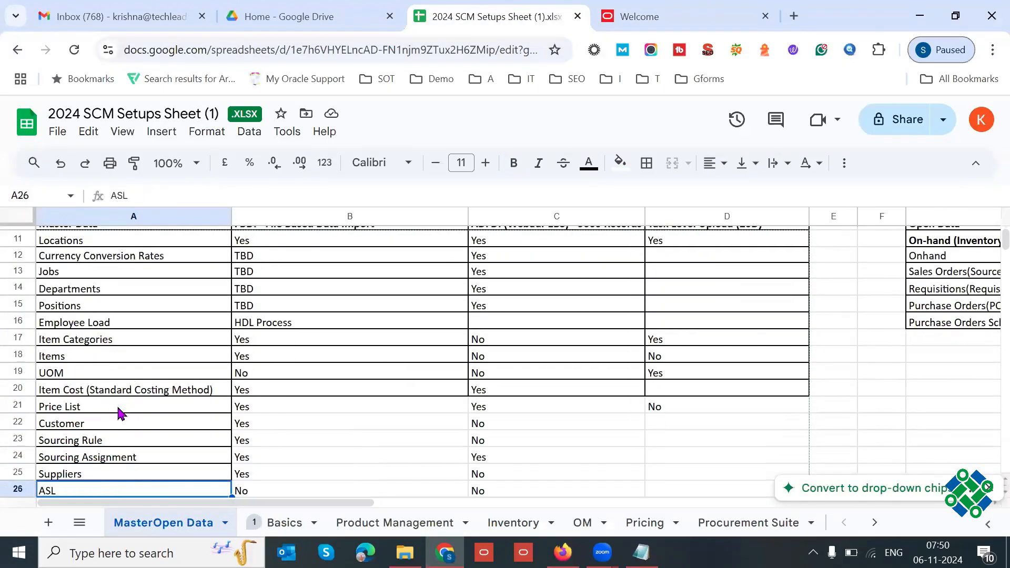
left_click(16, 407)
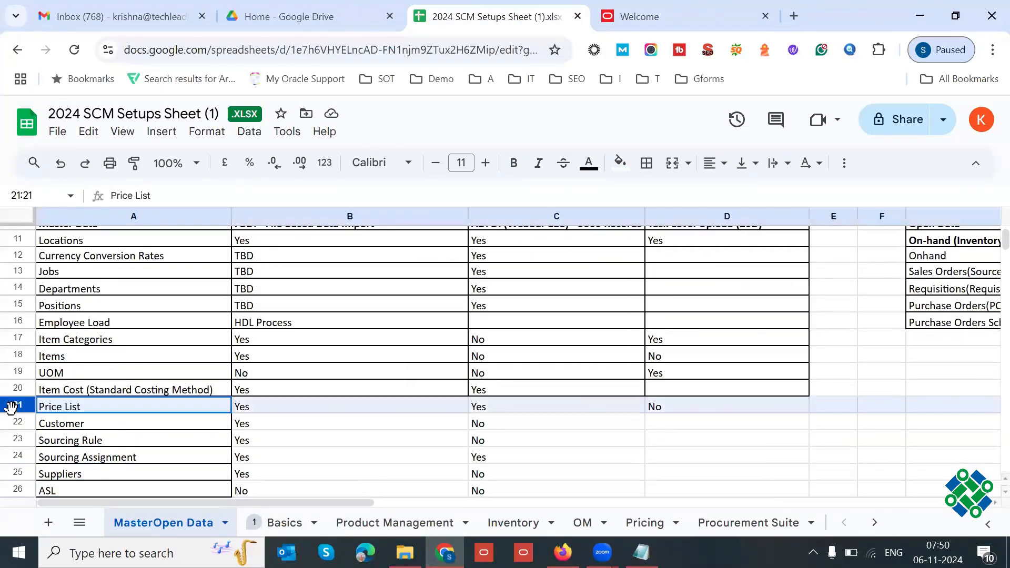
left_click(205, 422)
left_click(126, 408)
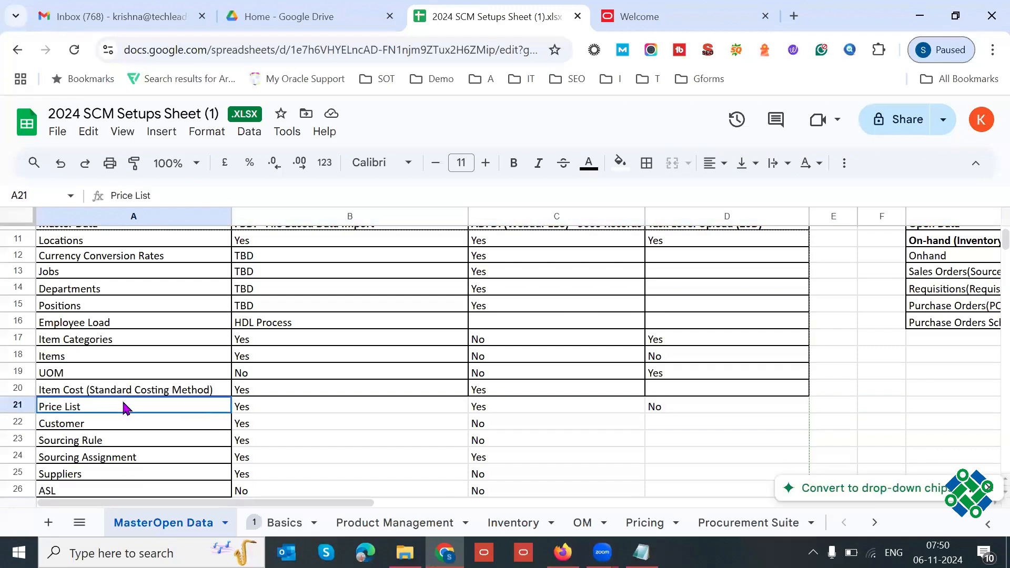
- Check the Price List row's entries for FBDI, ADFDI and Task Level Upload
left_click(258, 409)
left_click(500, 408)
left_click(451, 413)
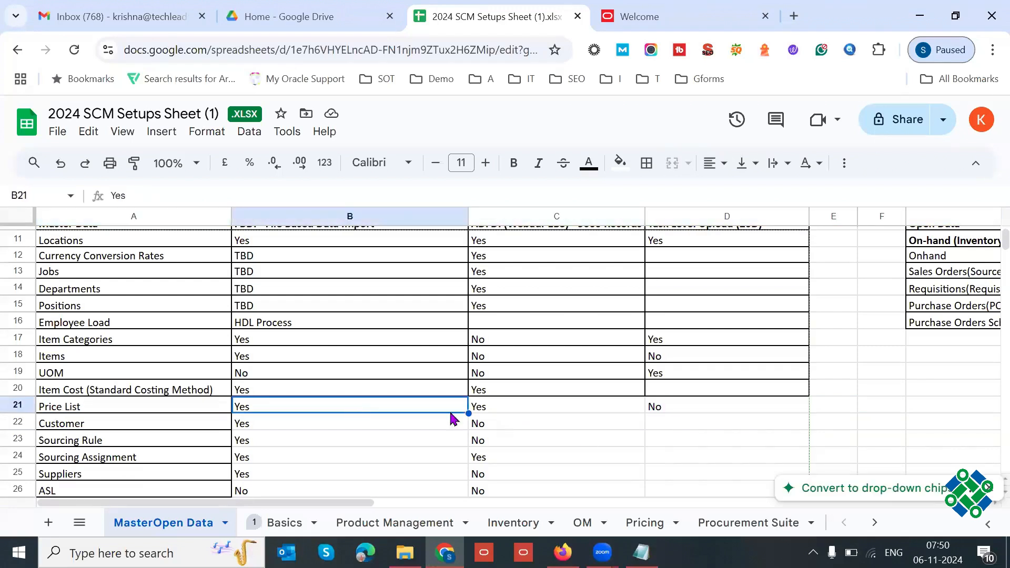
left_click(500, 410)
left_click(686, 409)
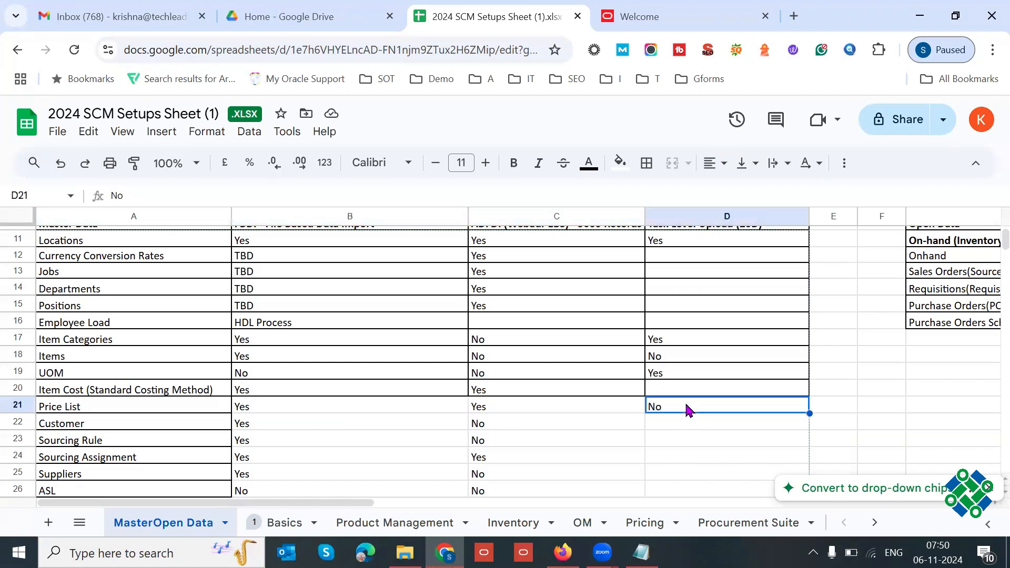
double_click(687, 410)
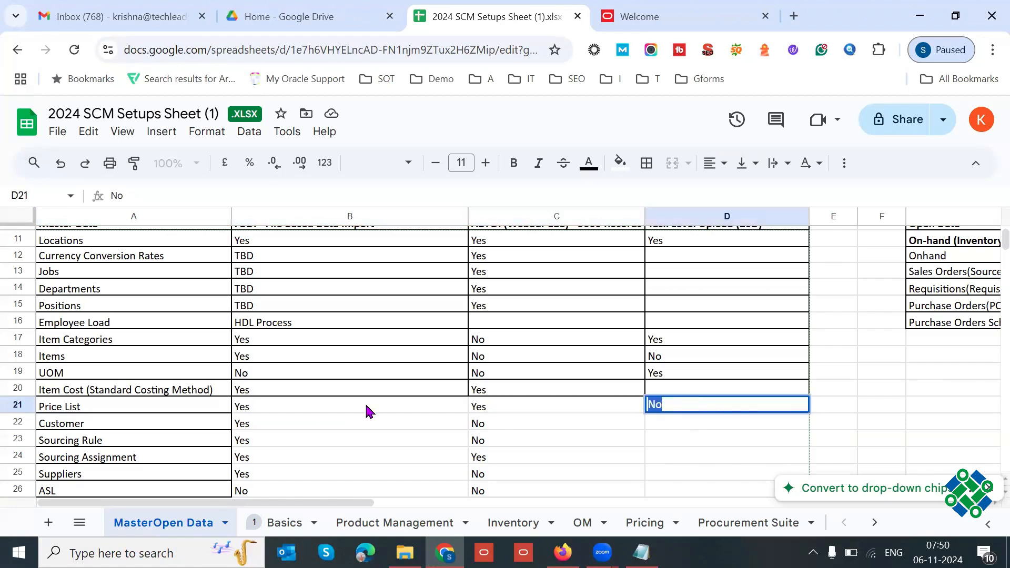
left_click_drag(457, 410, 510, 410)
double_click(506, 408)
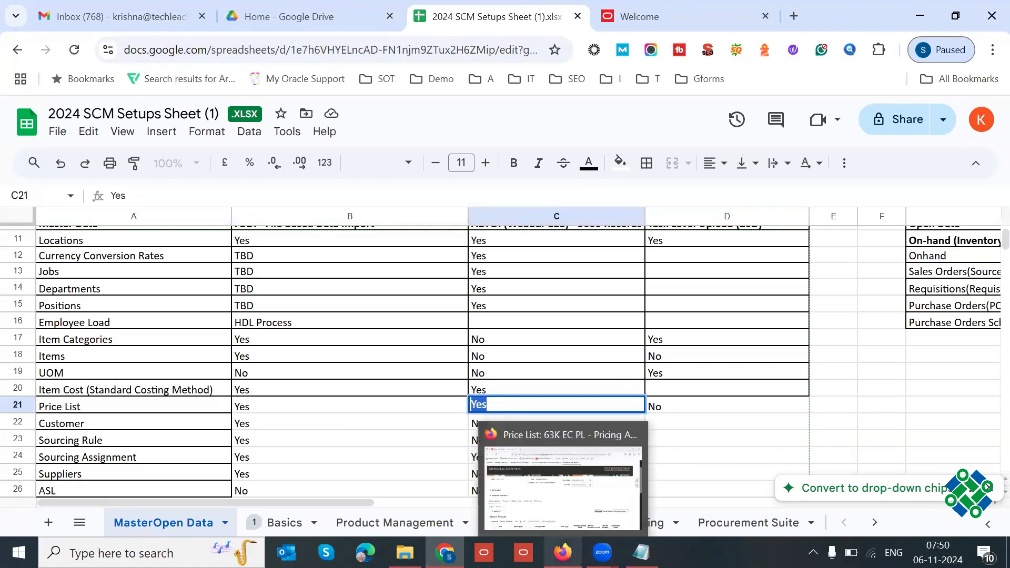
- Switch back to Oracle in Firefox and download the spreadsheet for maintaining price list data from Manage Price Lists
left_click(562, 553)
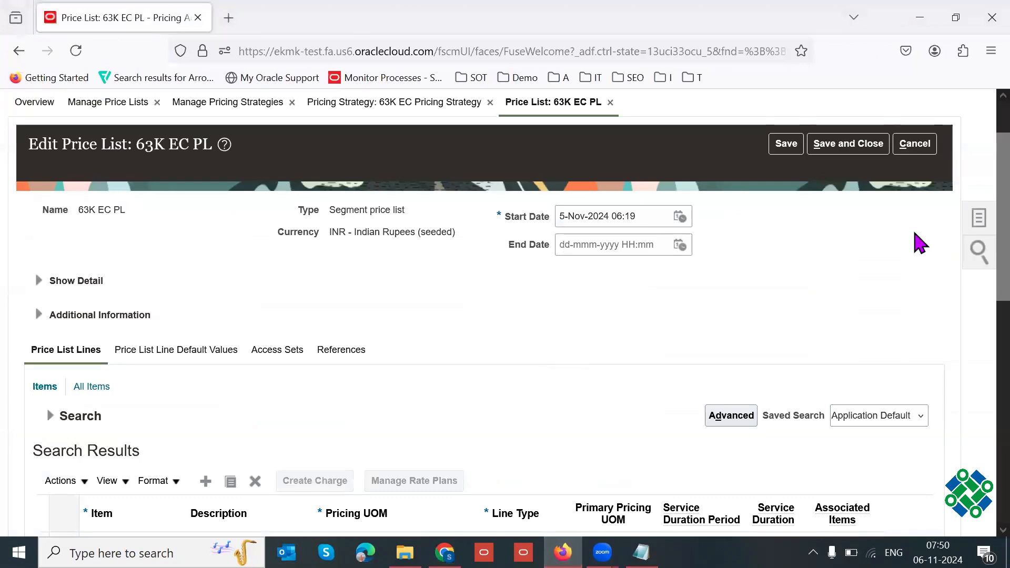
key("F11")
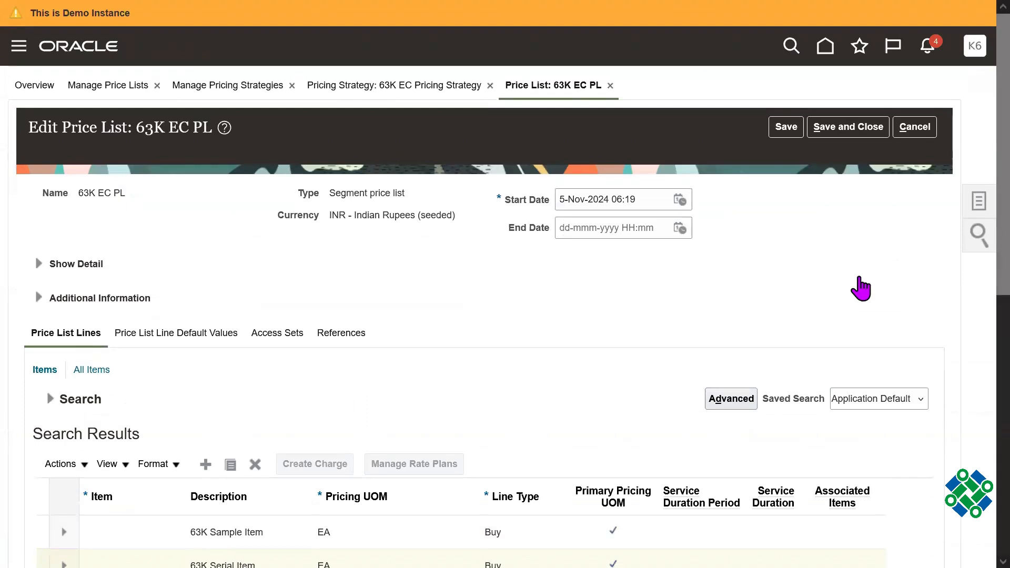
left_click(124, 90)
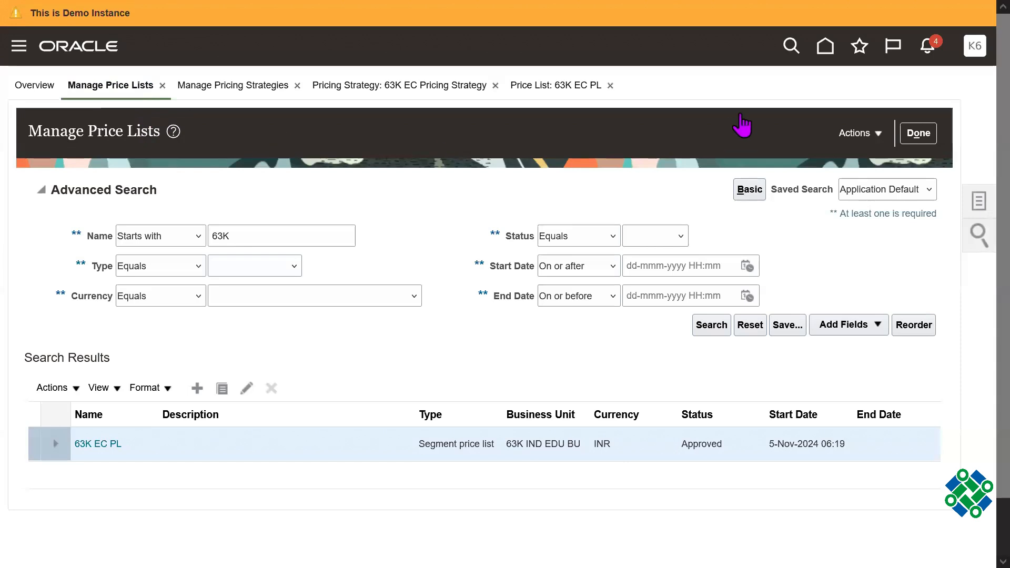
left_click(868, 135)
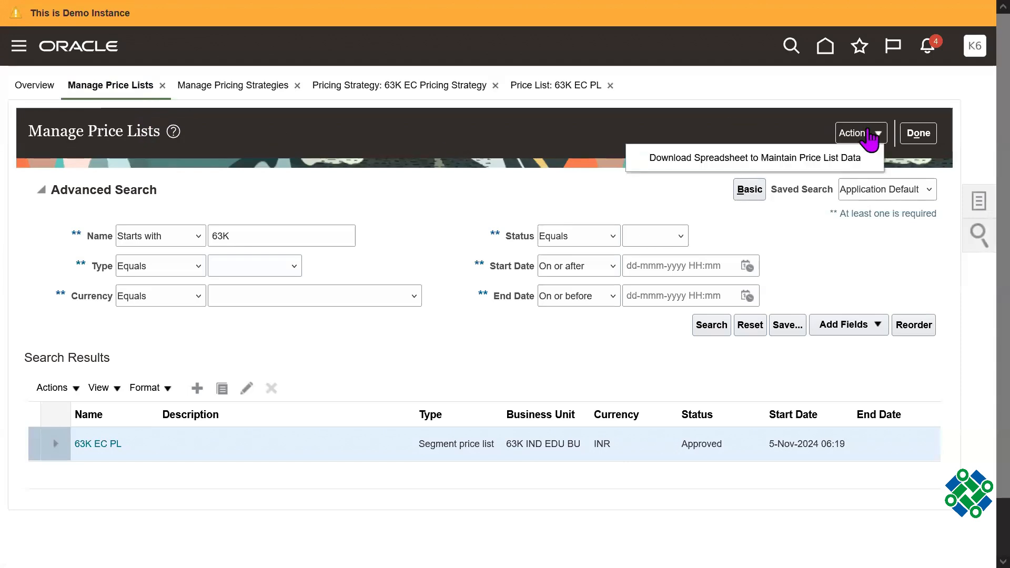
left_click(809, 161)
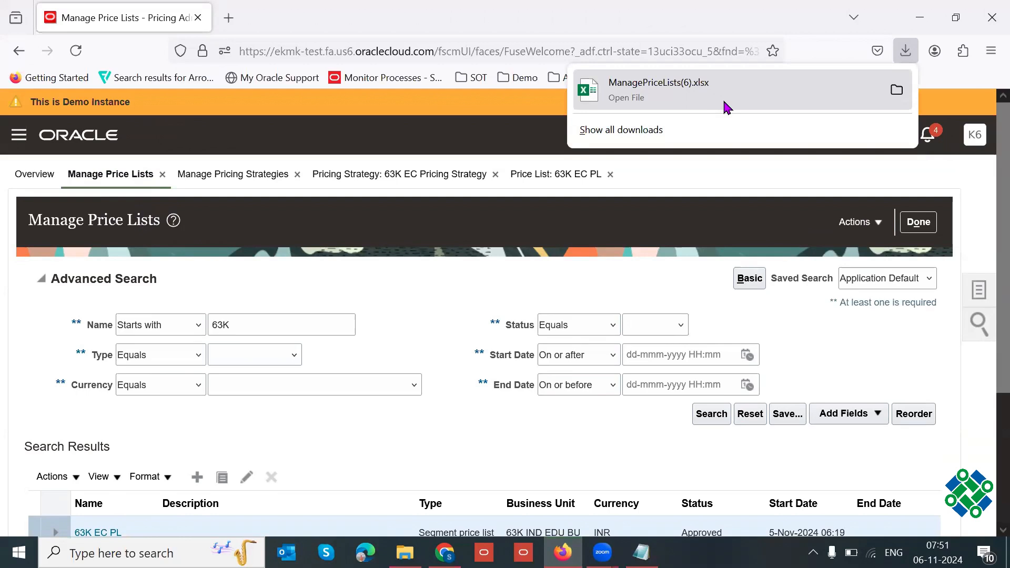
- Open the downloaded ManagePriceLists(6).xlsx in Excel for editing and connect it to the Oracle application URL
left_click(731, 103)
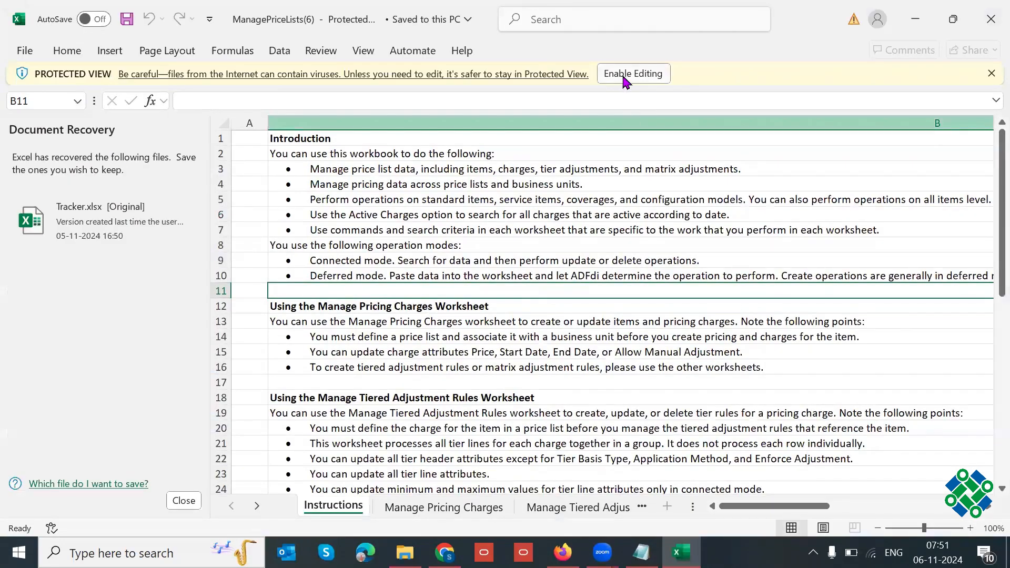
left_click(633, 73)
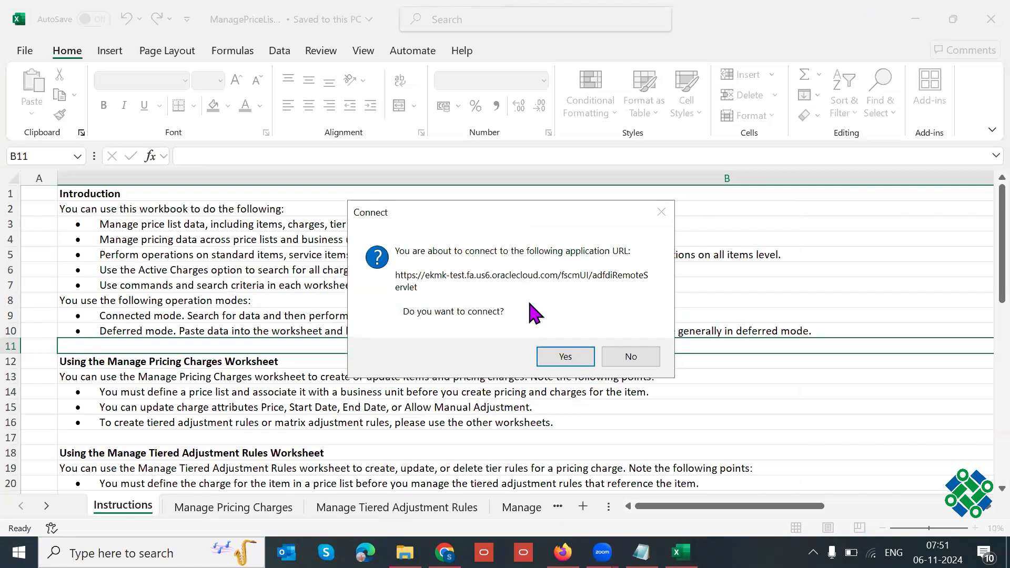
left_click(564, 358)
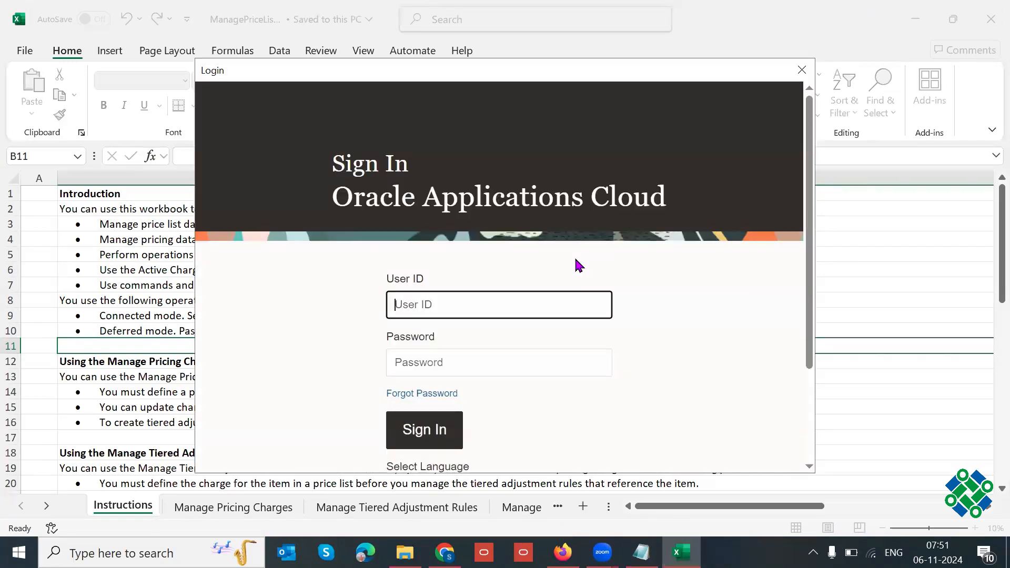
- Sign in to Oracle Applications Cloud with the user ID and account password, and skip the ADF Desktop Integration add-in update
type("krishna.63k")
key("Tab")
type("•")
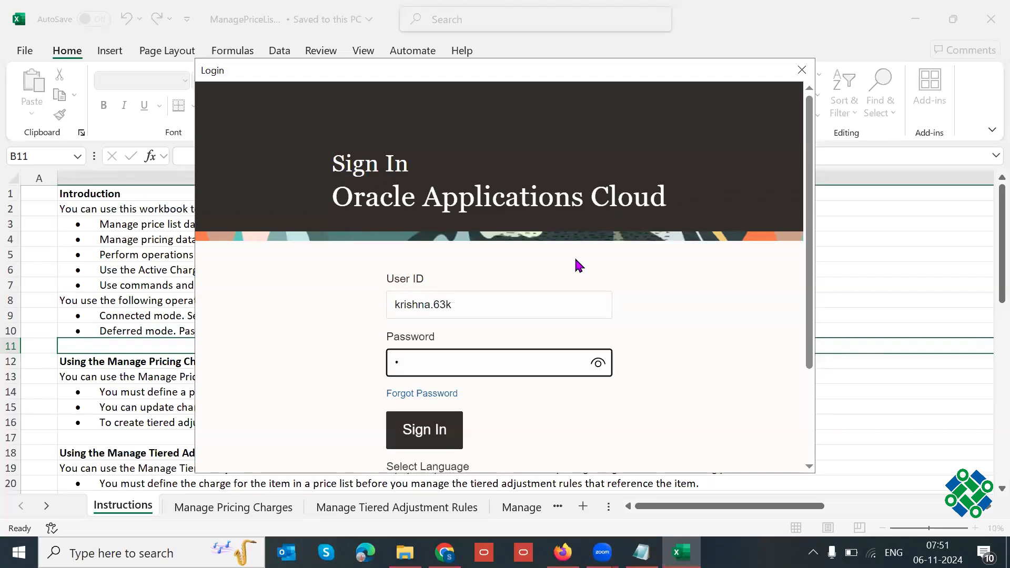
type("••••••••")
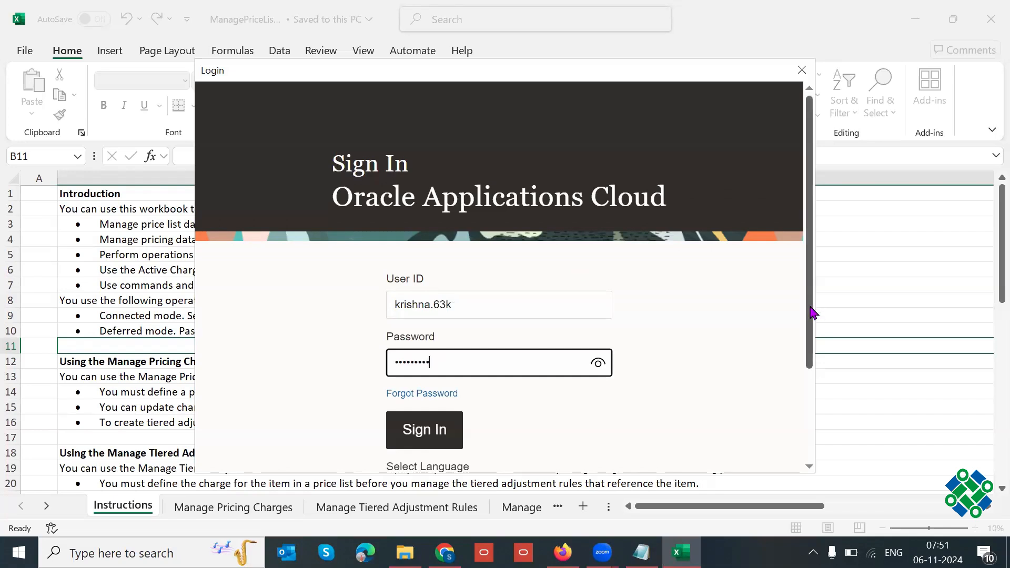
left_click_drag(811, 313, 812, 350)
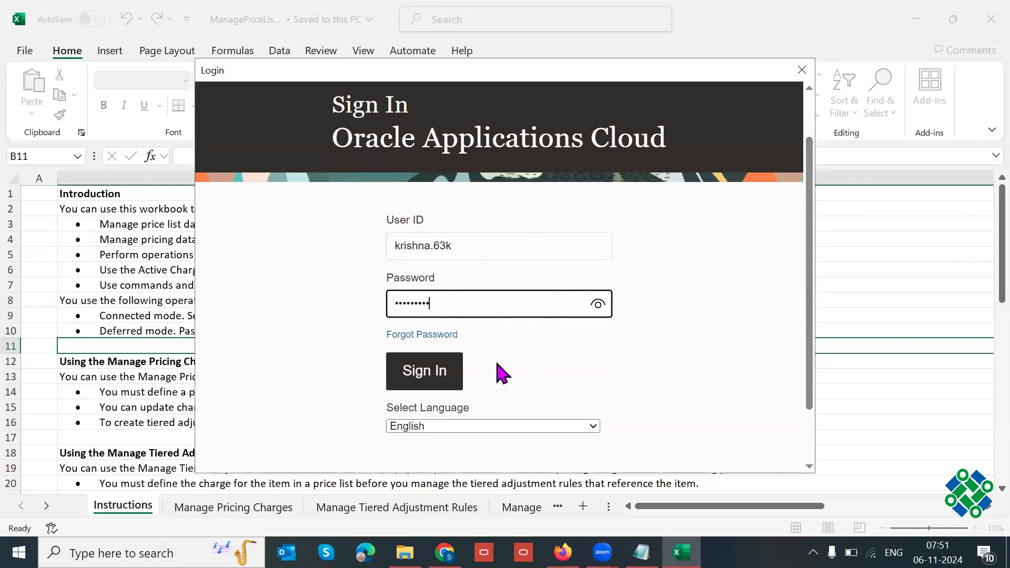
left_click(437, 372)
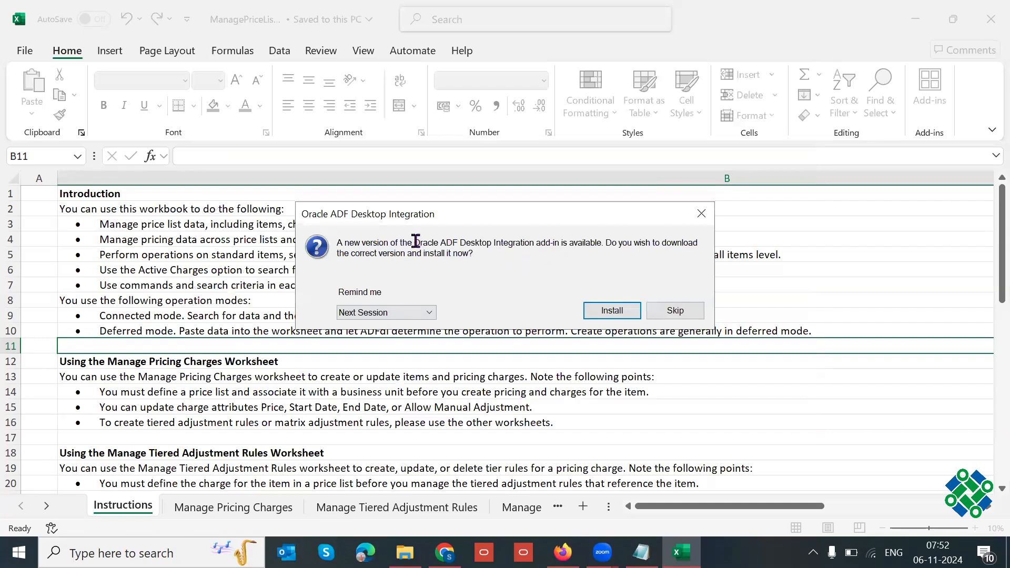
left_click_drag(412, 241, 493, 293)
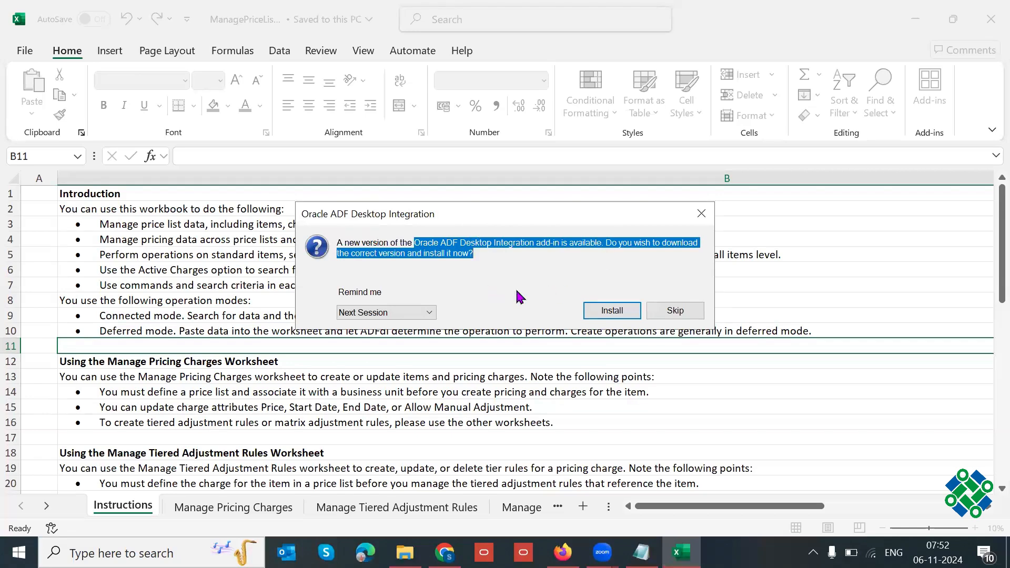
left_click(675, 310)
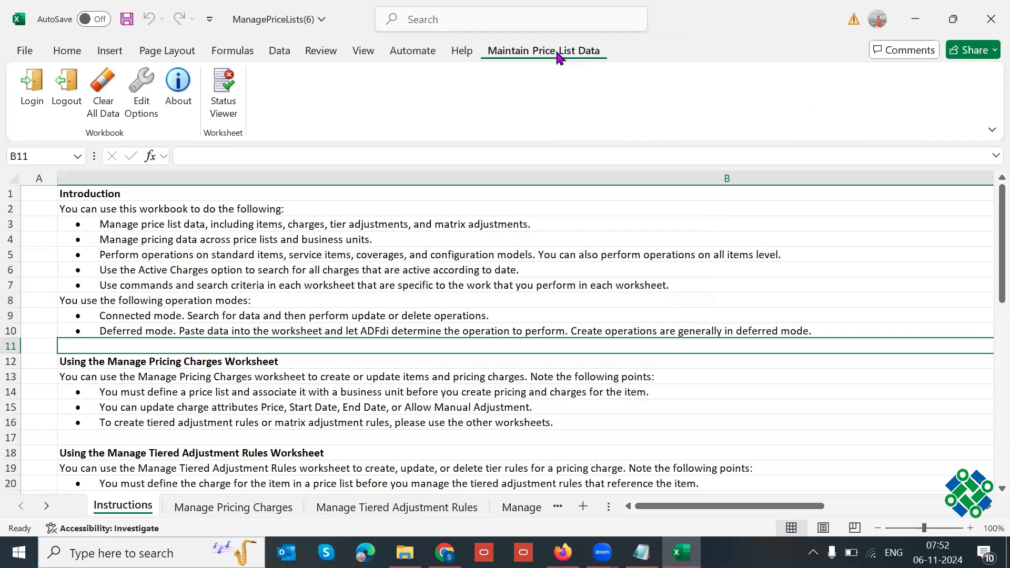
- Open the pricing charges search form for the Manage Pricing Charges worksheet
left_click(266, 508)
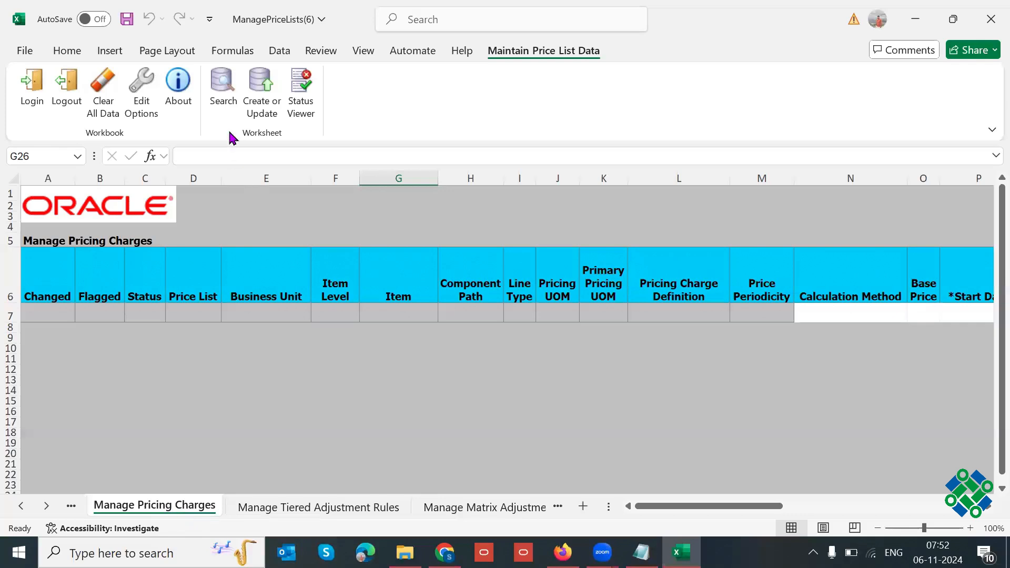
left_click(231, 96)
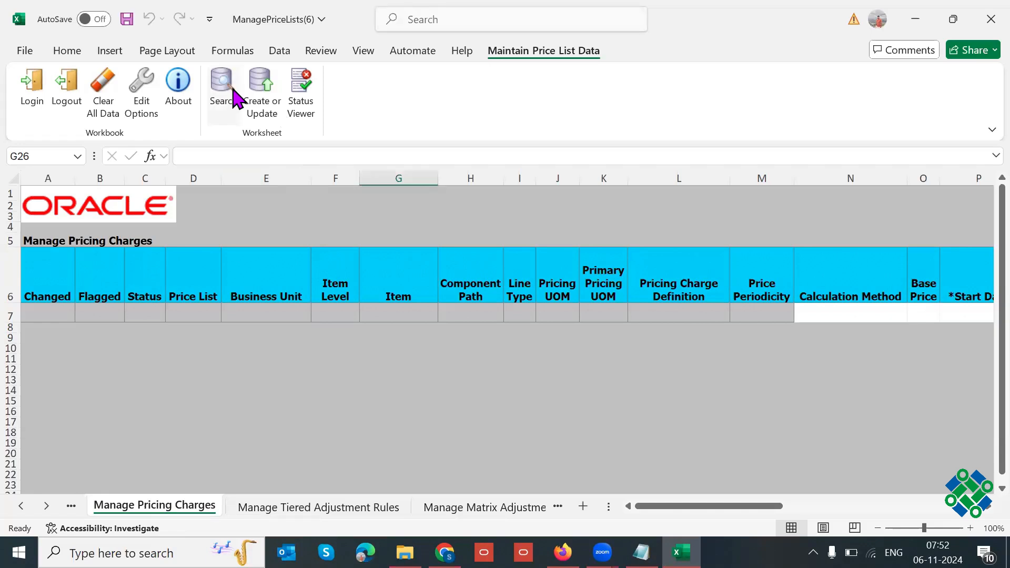
left_click(227, 92)
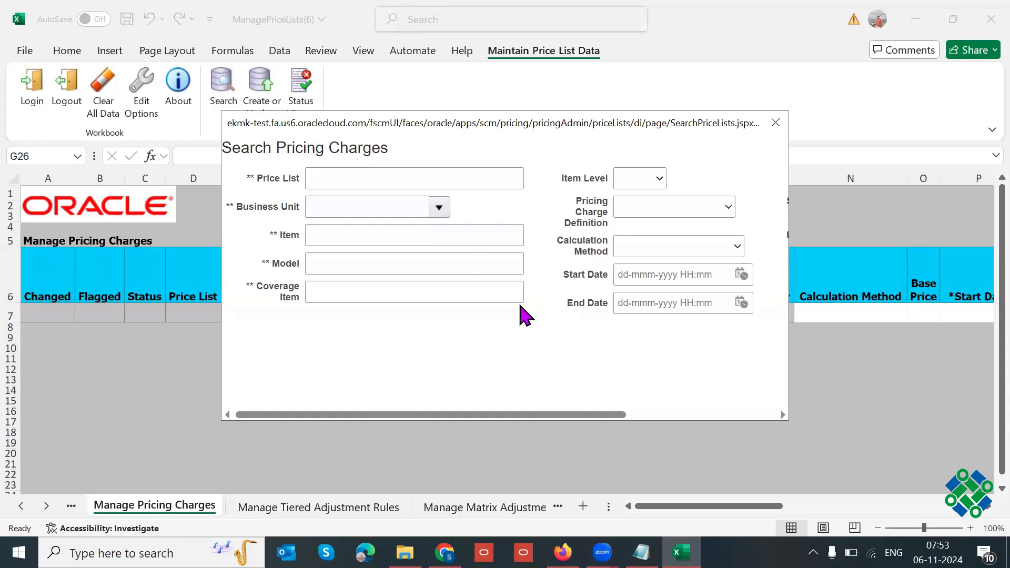
- Set the Business Unit to 63K IND EDU BU and run the pricing charges search
left_click(439, 207)
left_click(421, 233)
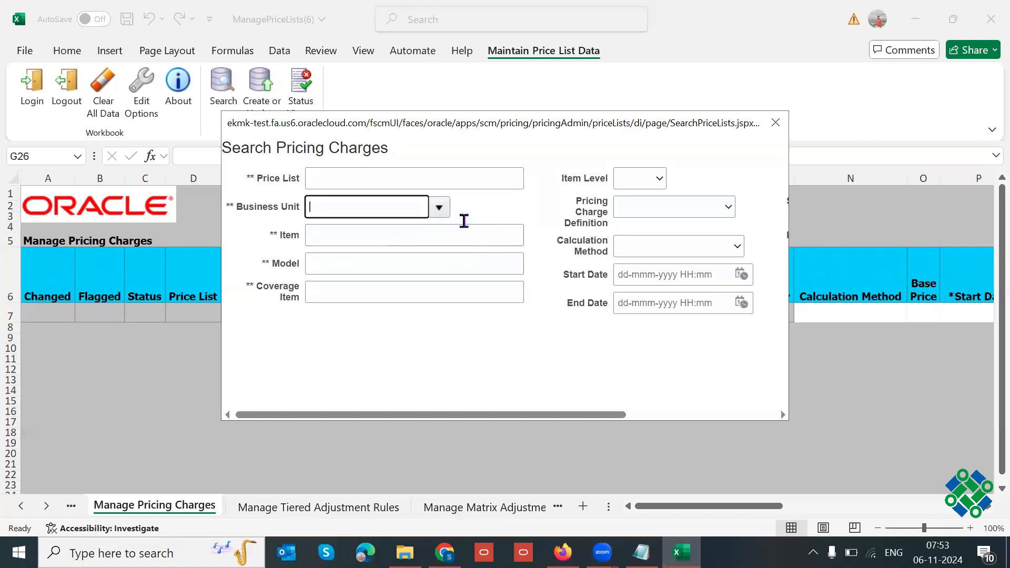
left_click(414, 177)
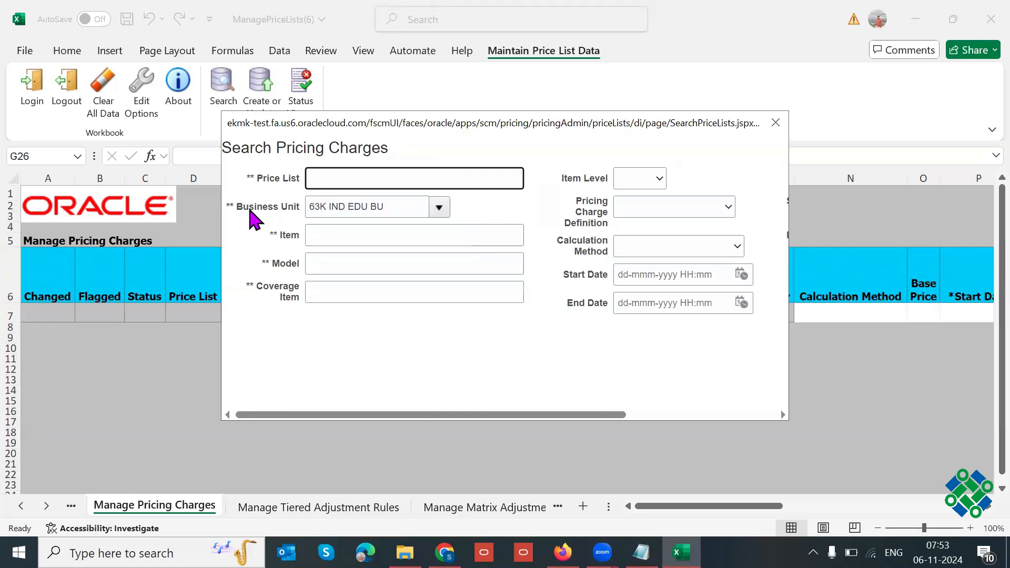
left_click_drag(249, 207, 270, 180)
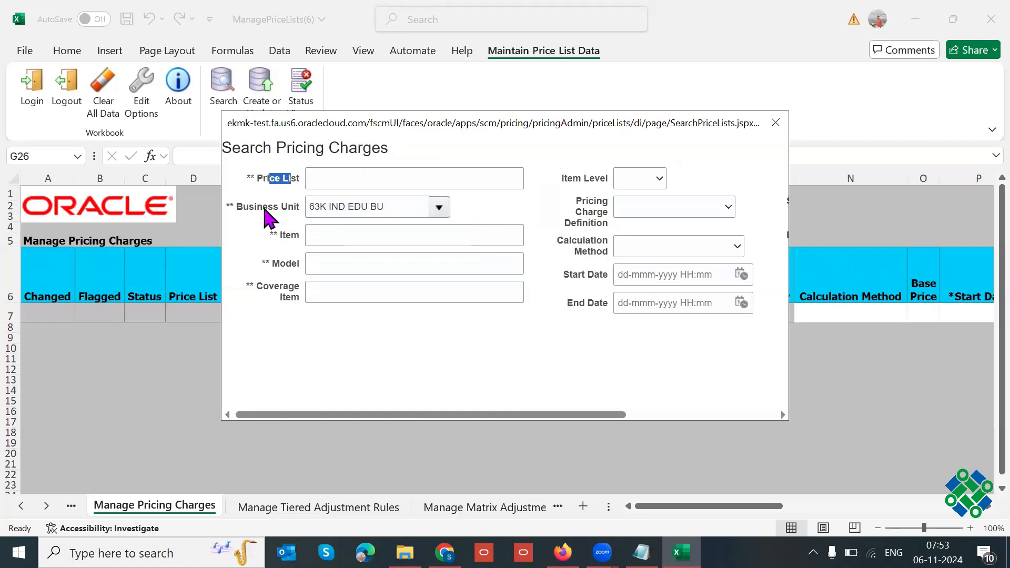
triple_click(264, 207)
triple_click(408, 208)
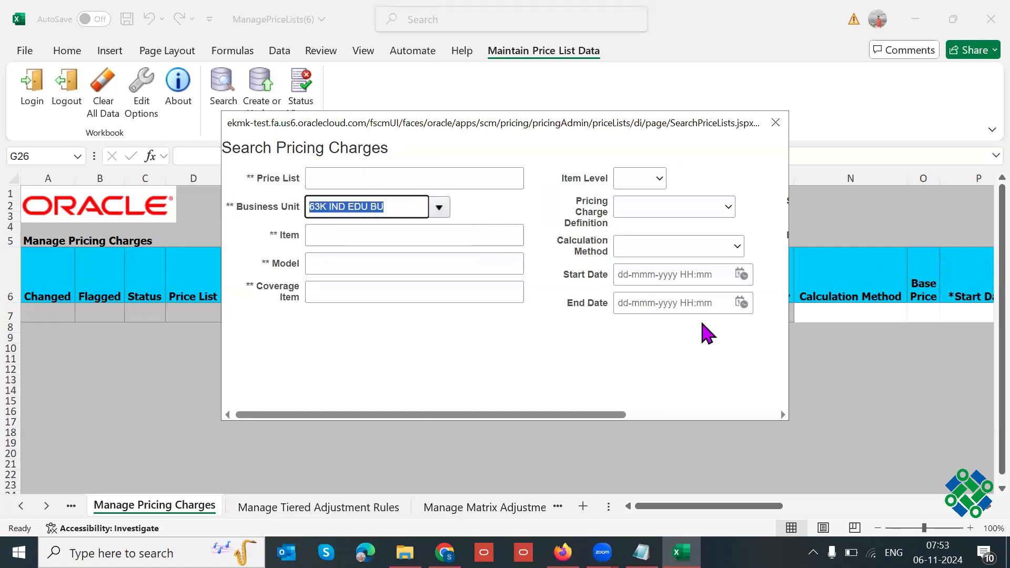
left_click_drag(615, 420, 740, 421)
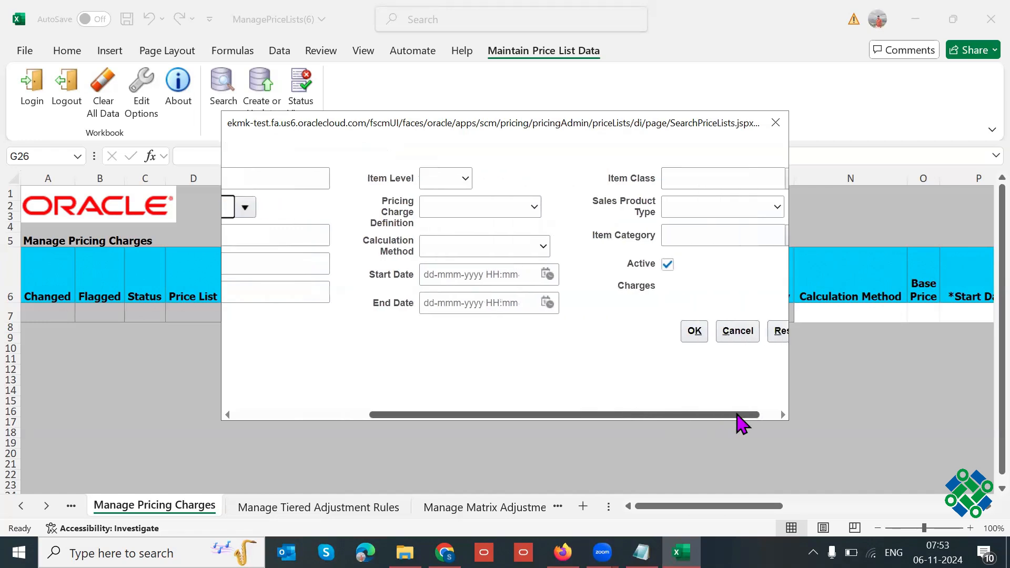
left_click(692, 331)
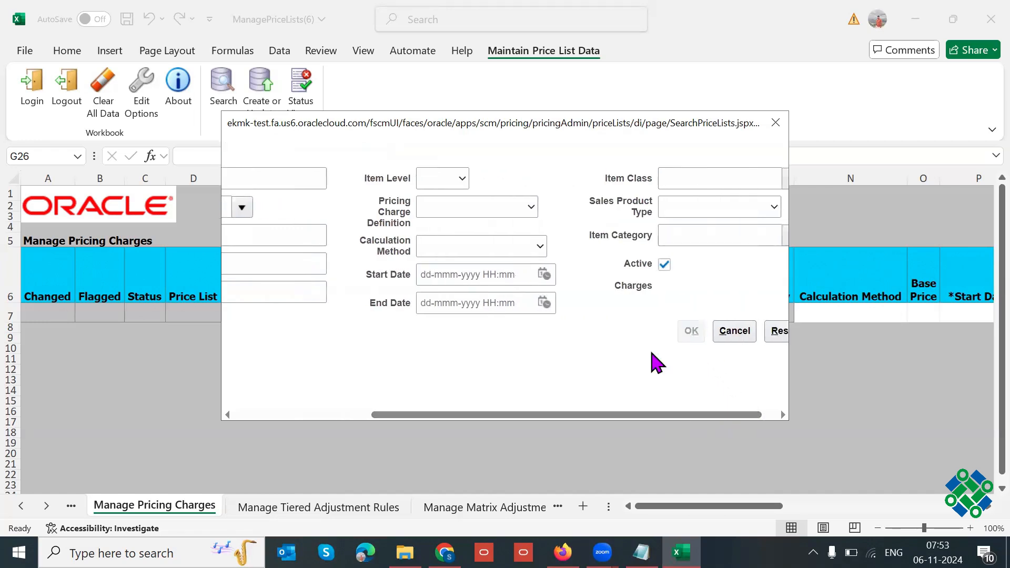
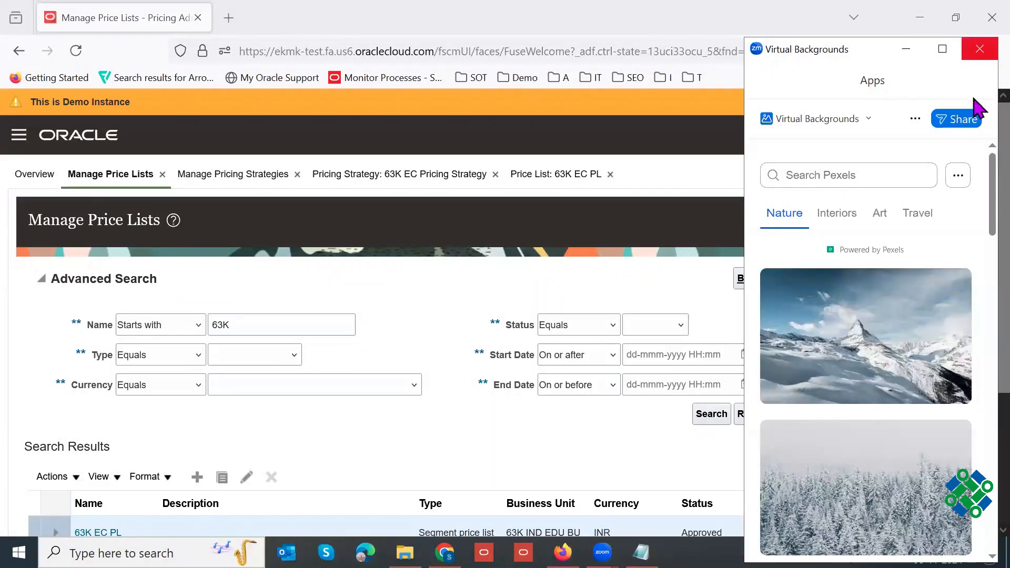
- Download the spreadsheet for maintaining price list data and open ManagePriceLists(6).xlsx in Excel
scroll(942, 205, "down", 1)
left_click(872, 201)
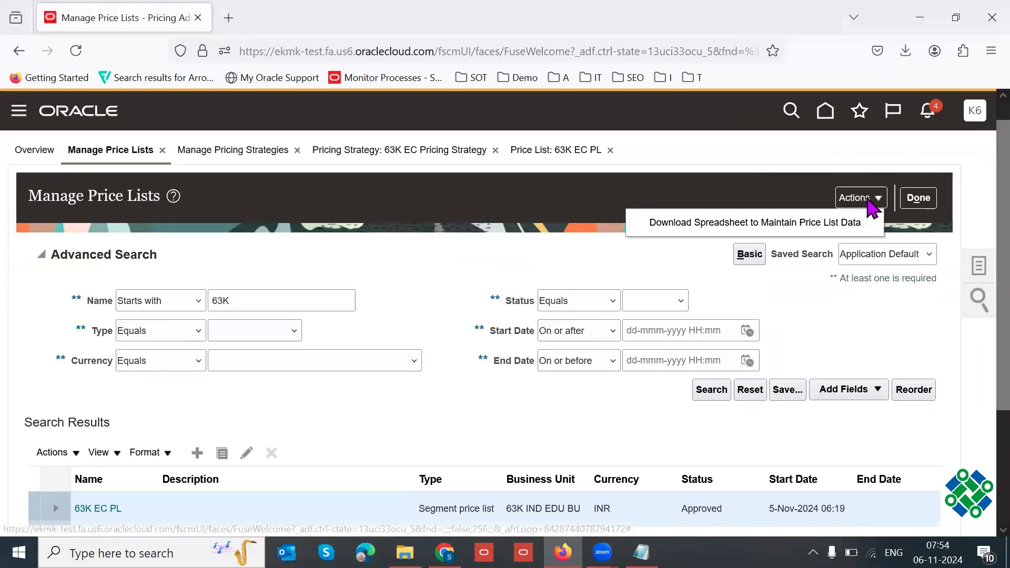
left_click(794, 224)
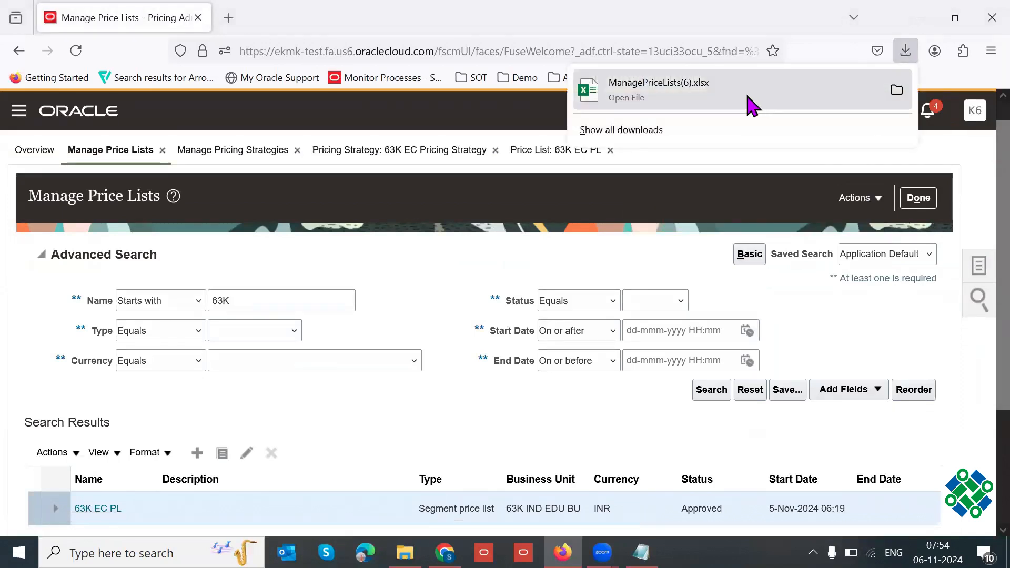
left_click(752, 105)
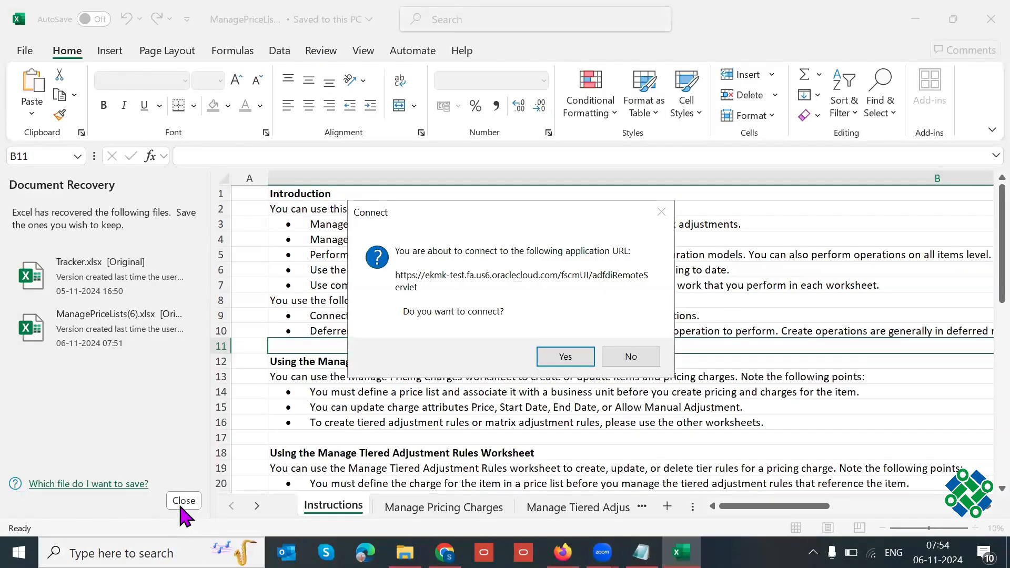
- Connect the workbook to the Oracle application URL, signing in with the user ID and account password, and skip the ADF Desktop Integration add-in update
left_click(565, 358)
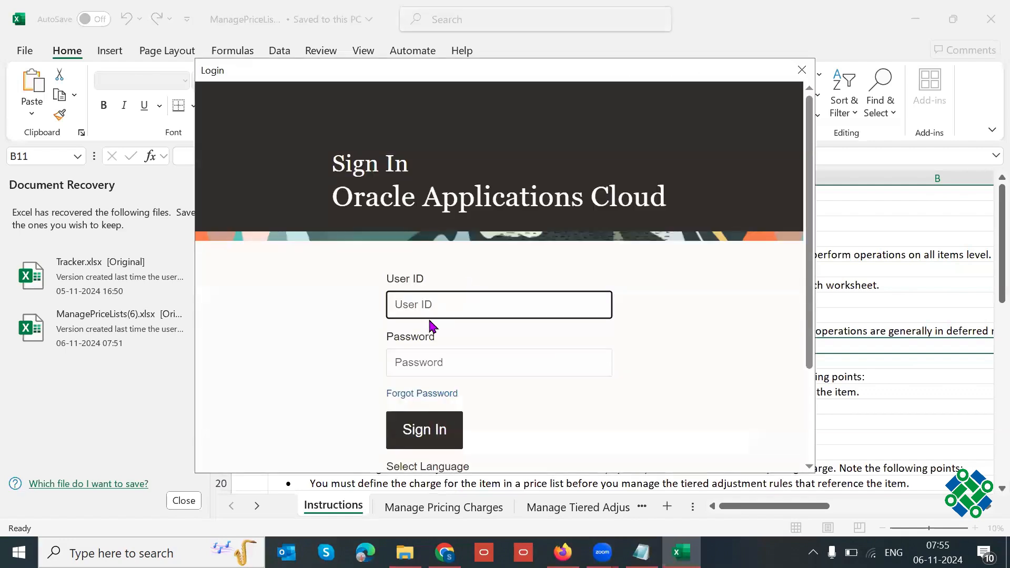
type("krishna.63k")
key("Tab")
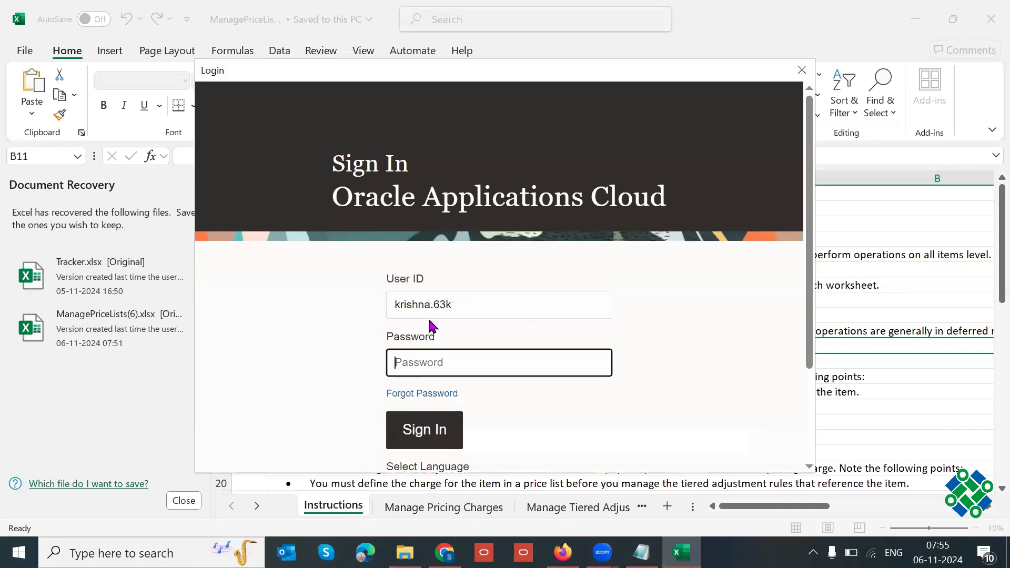
type("•")
key("BackSpace")
type("•••••••••")
left_click(451, 428)
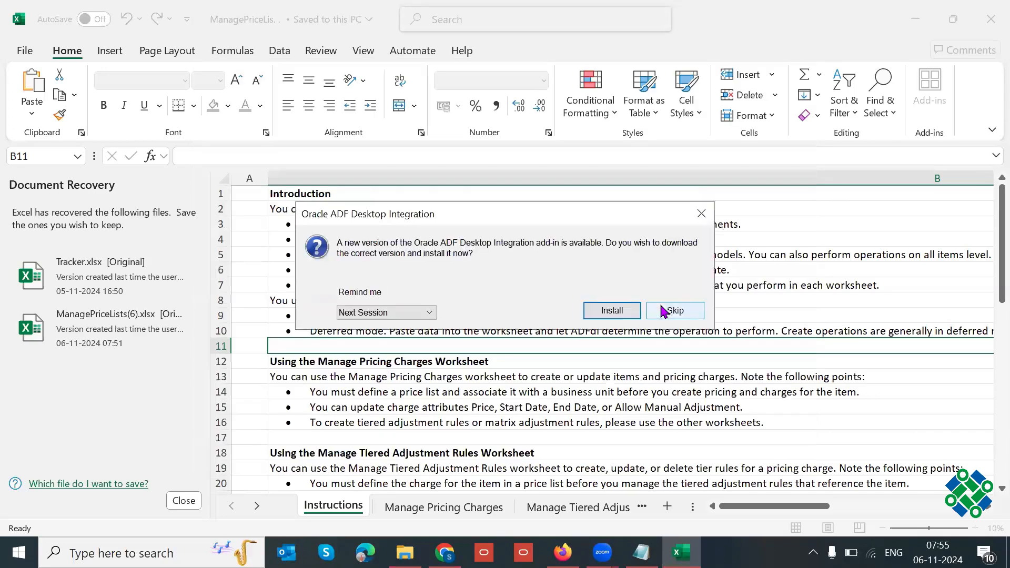
left_click(667, 314)
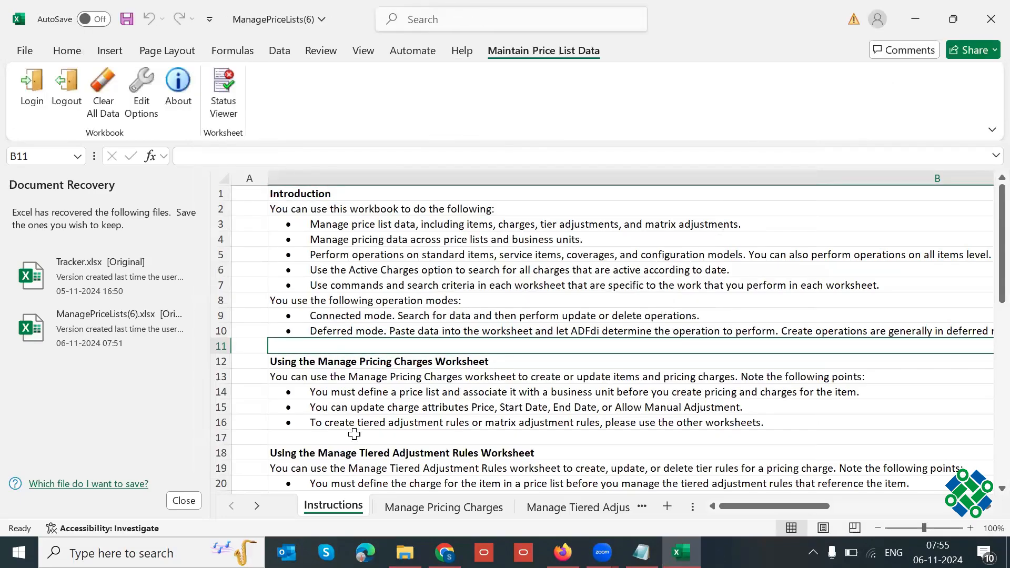
- Dismiss the recovered files list and open the search form for pricing charges from the Manage Pricing Charges worksheet
left_click(183, 501)
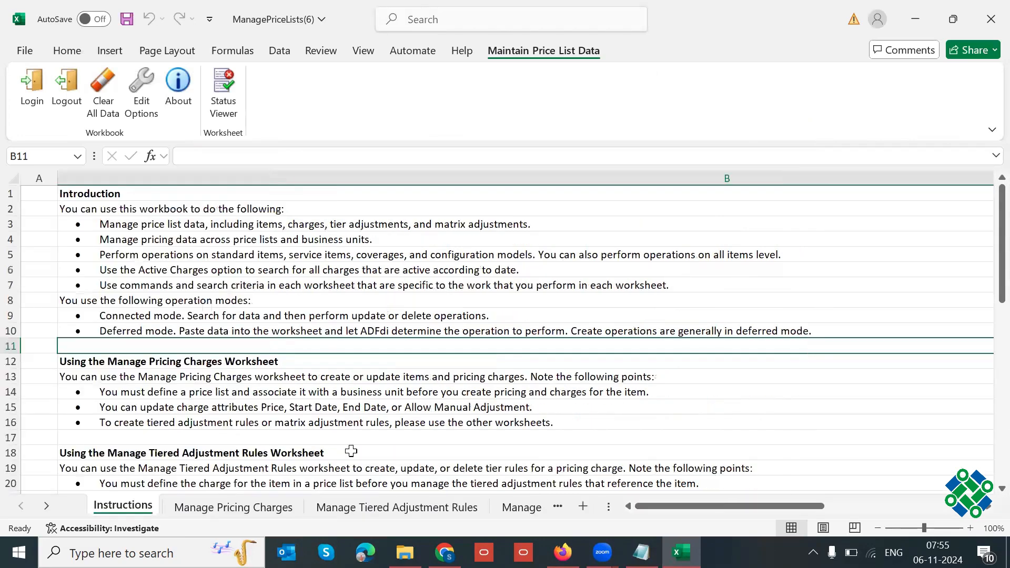
left_click(232, 508)
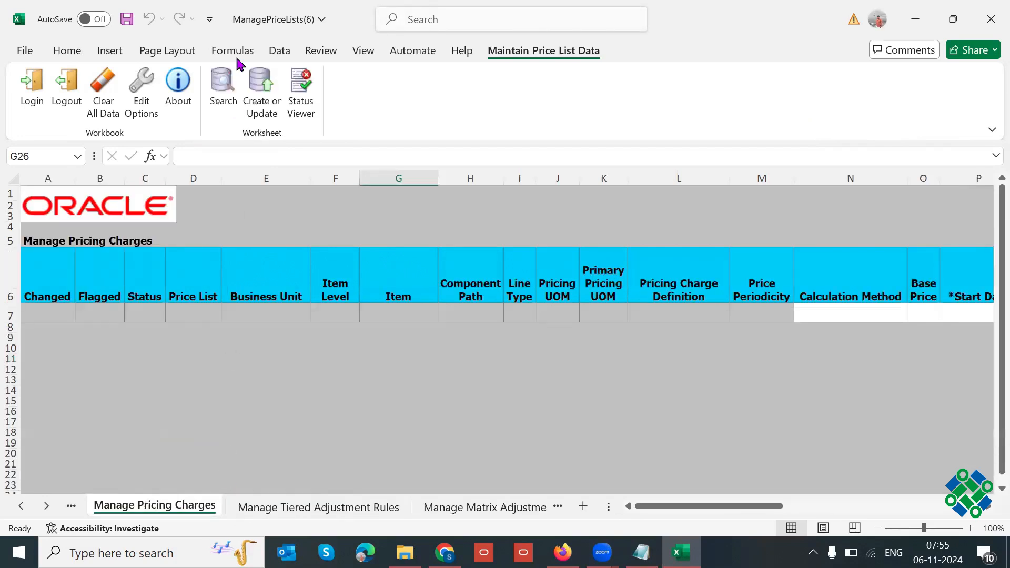
left_click(222, 92)
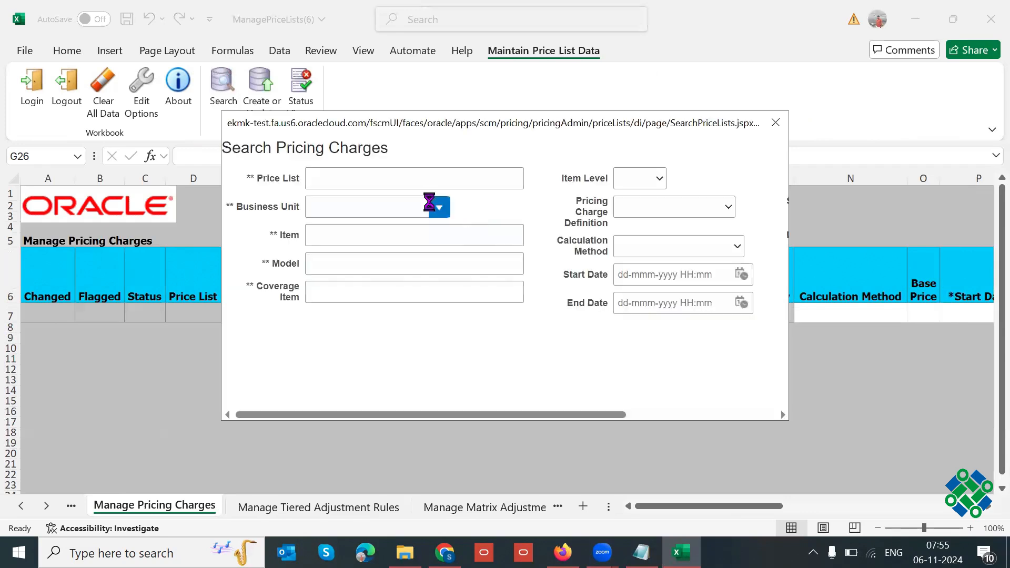
- Search the pricing charges with Business Unit 63K IND EDU BU to load them into the worksheet
left_click(440, 208)
left_click(388, 232)
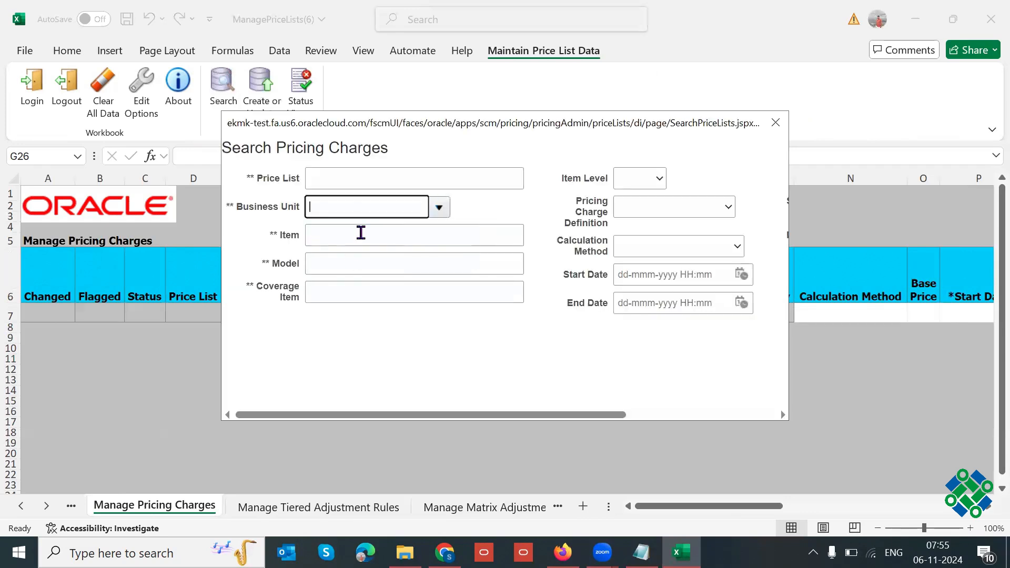
double_click(396, 217)
triple_click(396, 217)
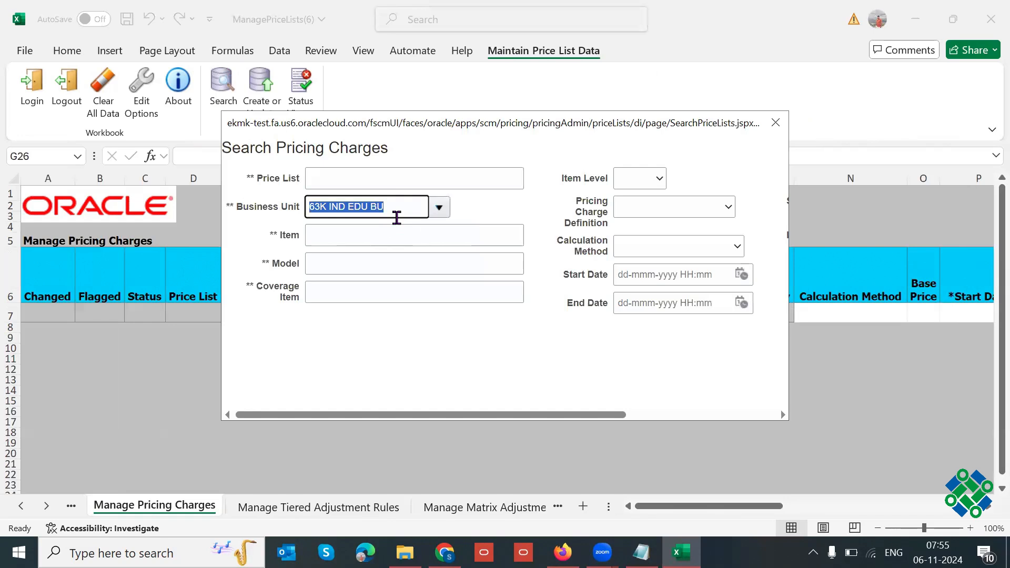
left_click_drag(615, 415, 673, 417)
left_click_drag(725, 435, 726, 377)
left_click(727, 333)
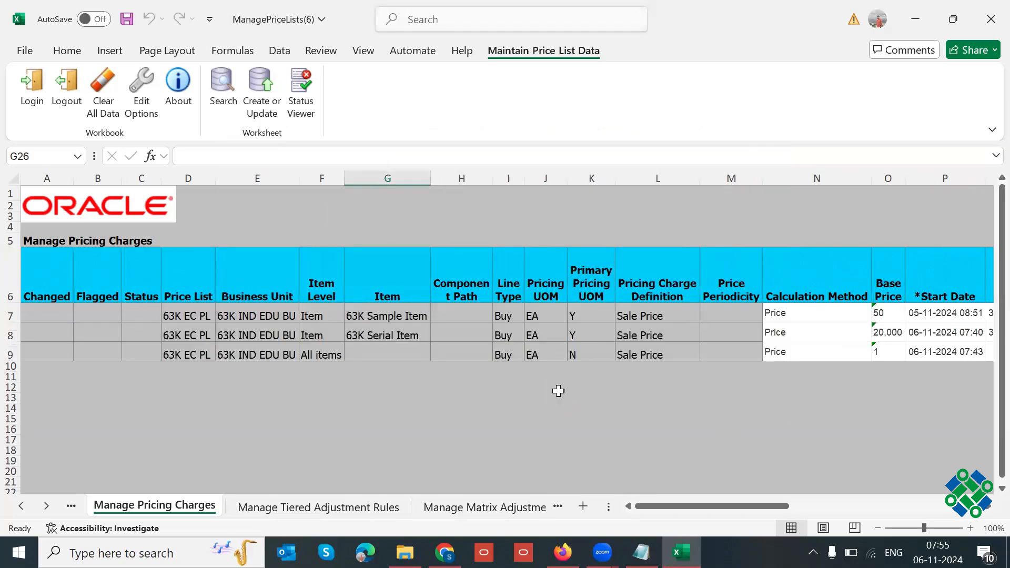
- Copy the 63K Sample Item charge in row 7 and paste it into row 10 as a new charge row
left_click_drag(213, 314, 635, 345)
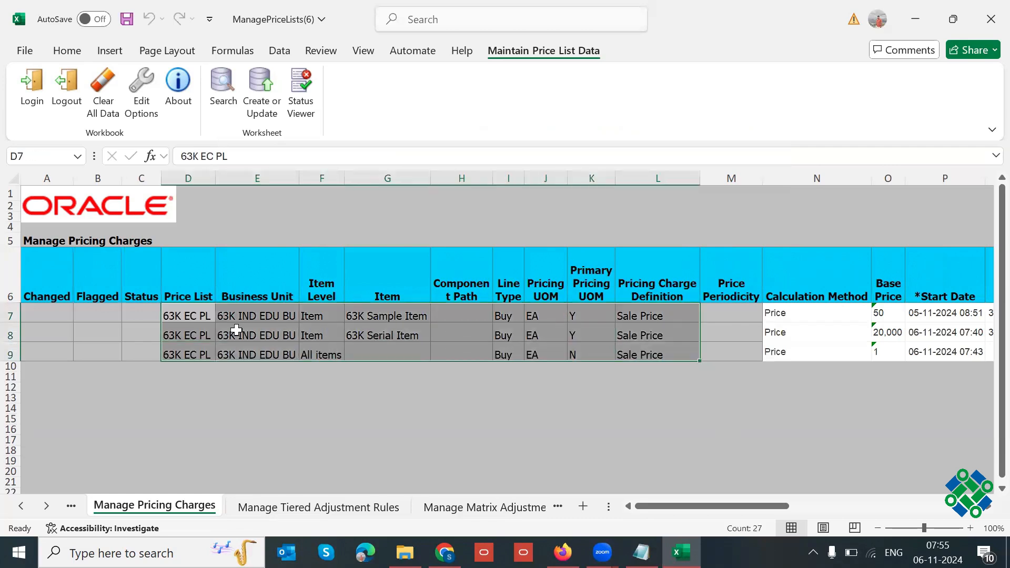
left_click(10, 315)
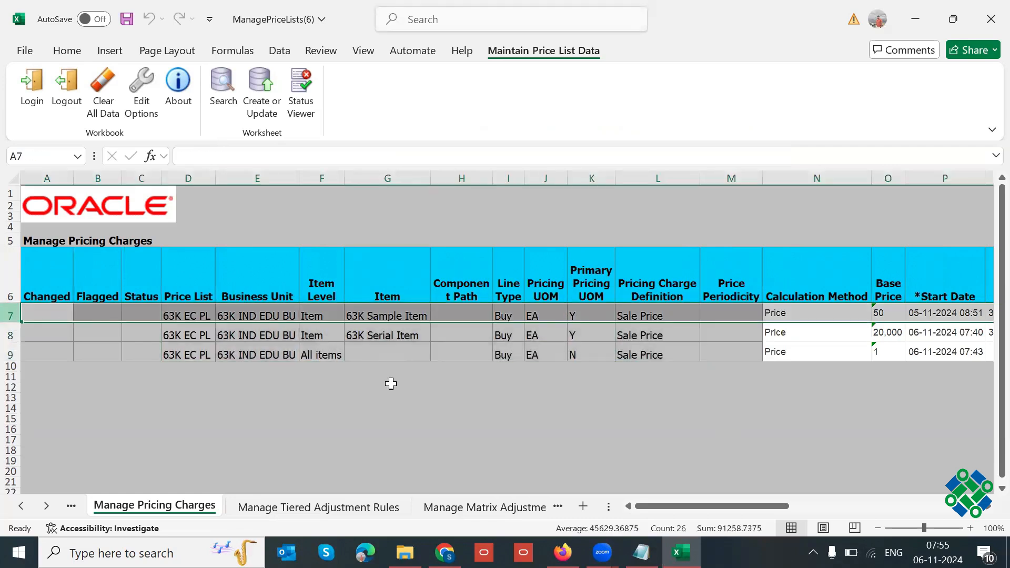
key("ctrl+c")
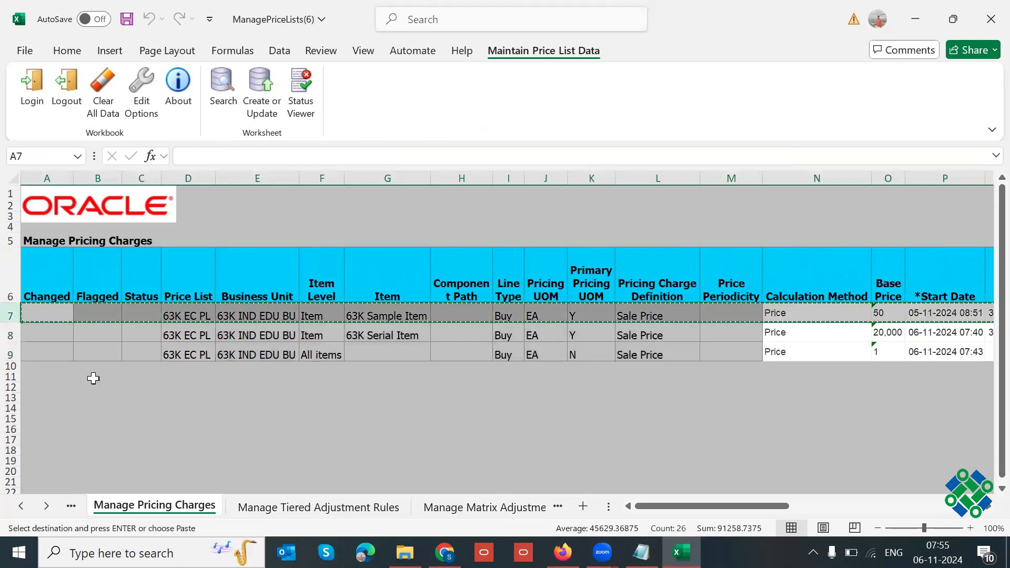
left_click(10, 368)
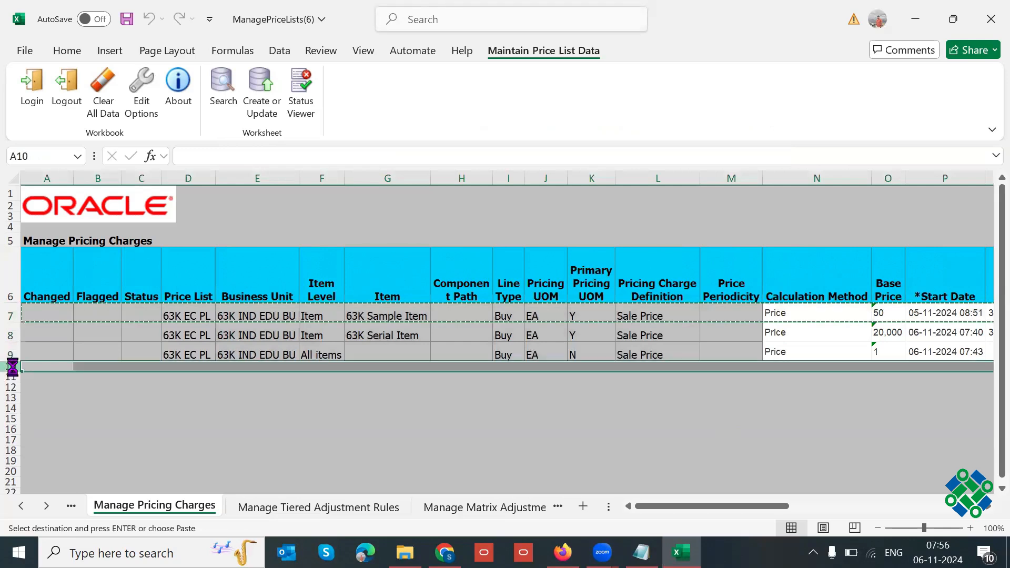
key("Return")
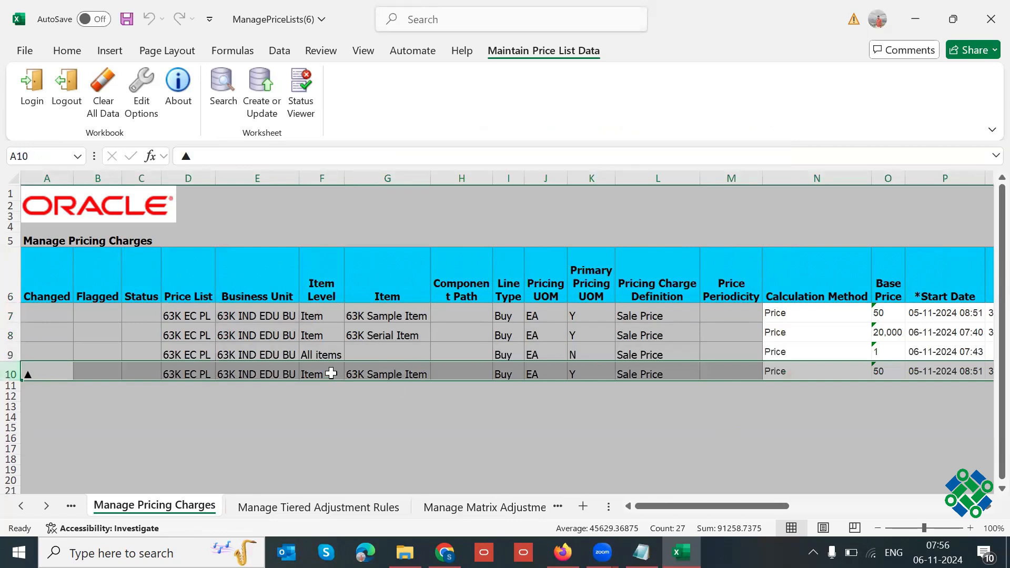
- Change the item of the pasted charge in cell G10 to 63K Lot Item
left_click(374, 375)
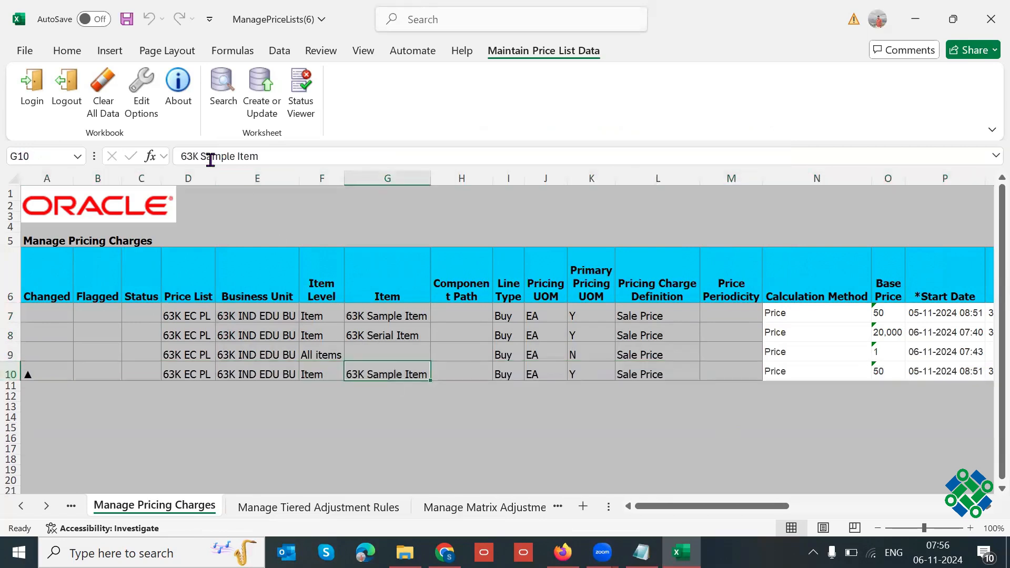
left_click_drag(201, 158, 235, 158)
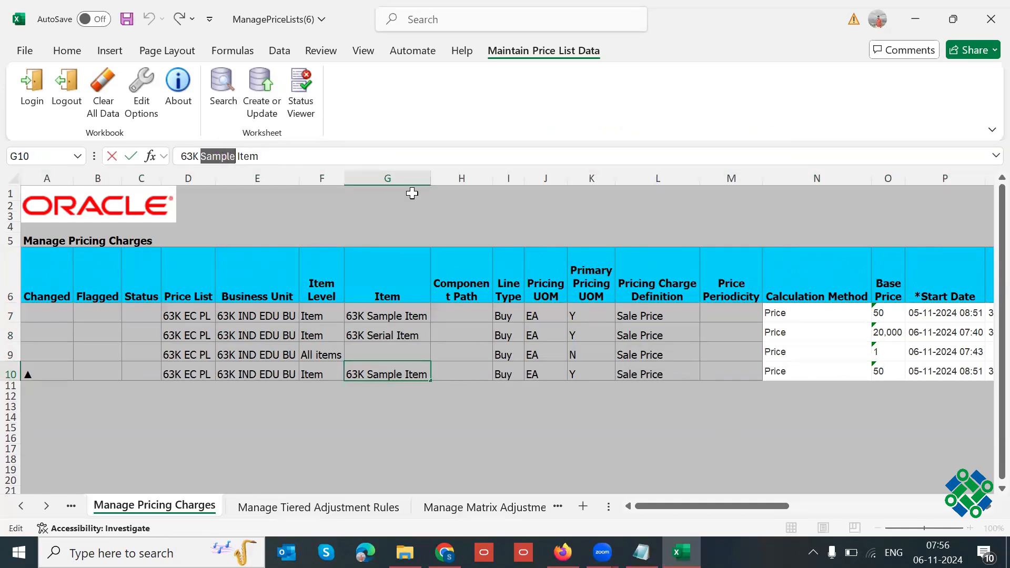
type("Lot")
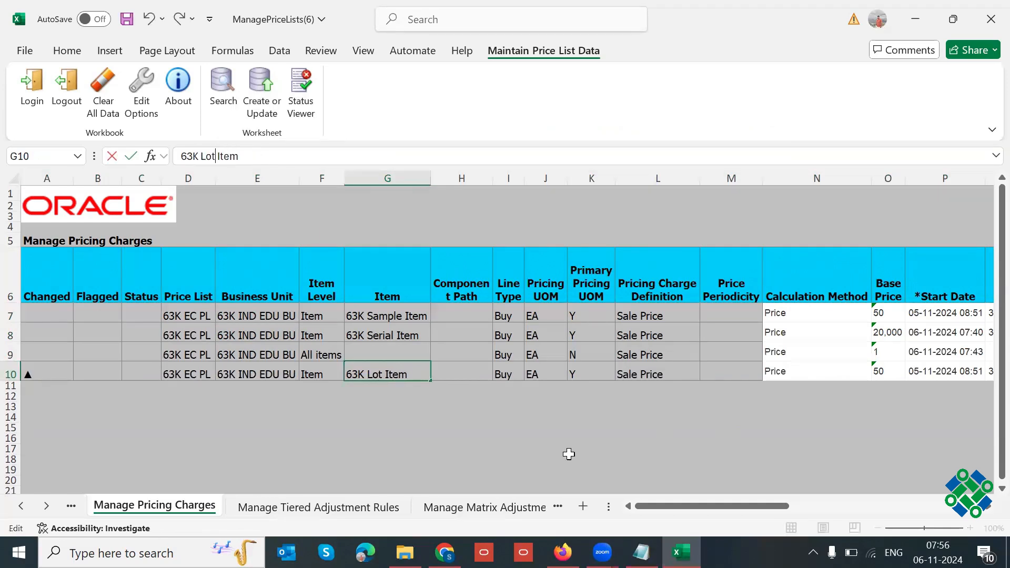
key("Tab")
- Review the Item, Line Type and Pricing UOM values of the new charge in row 10
left_click(403, 376)
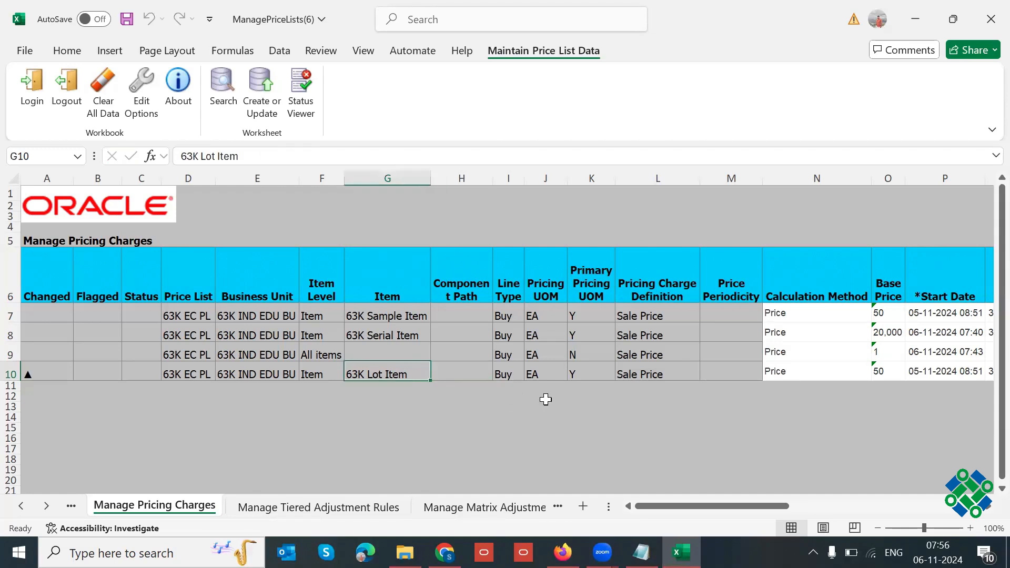
key("Tab")
key("Tab")
key("Tab")
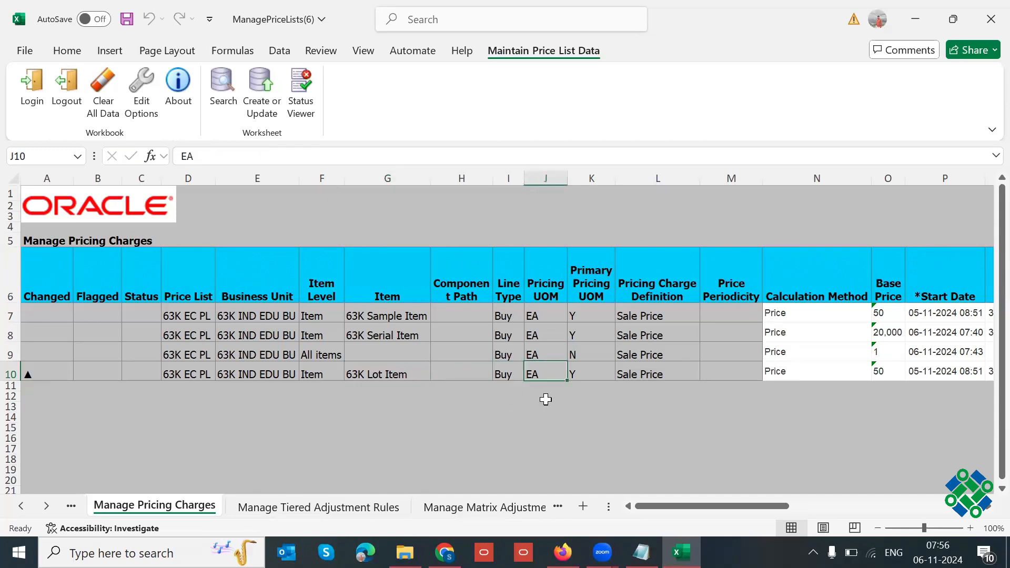
left_click(510, 372)
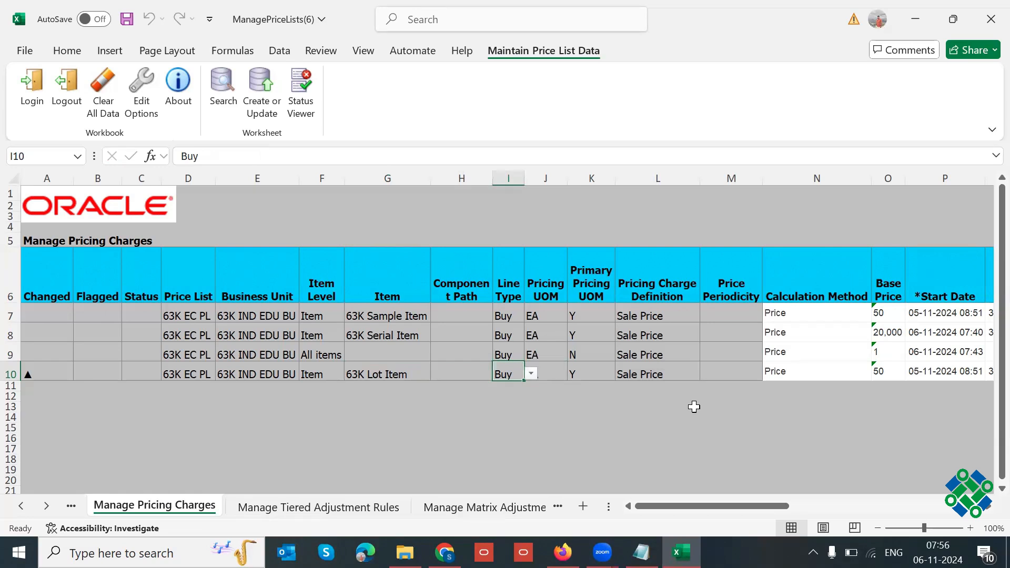
key("Tab")
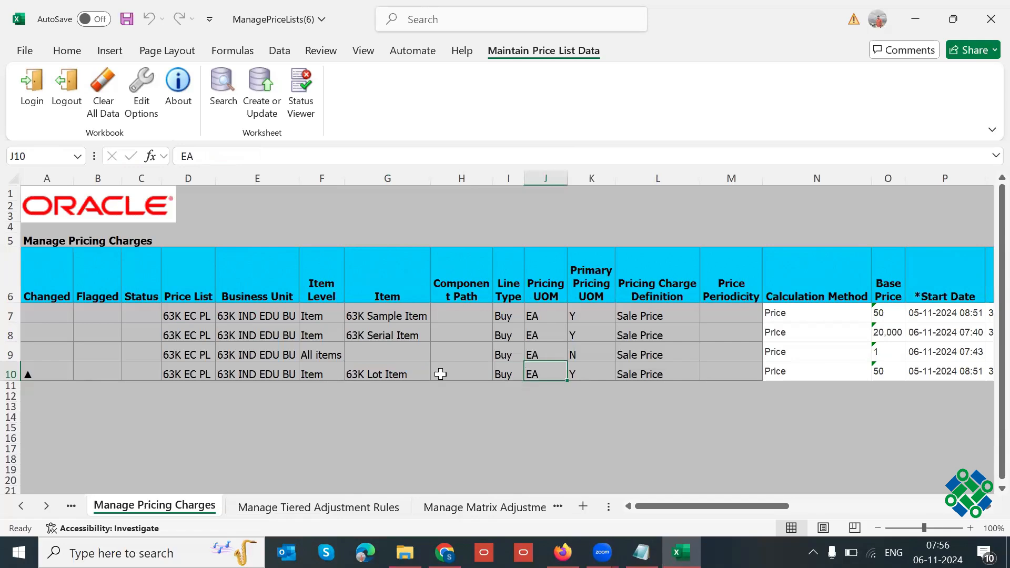
left_click(391, 370)
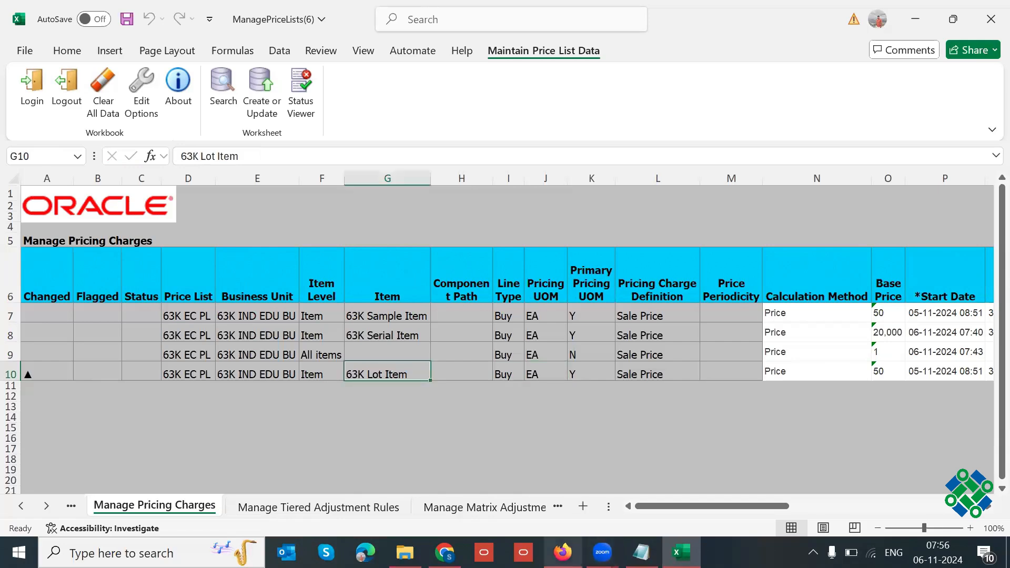
- Switch to Oracle in Firefox and show the price list lines of the 63K EC PL price list
left_click(562, 553)
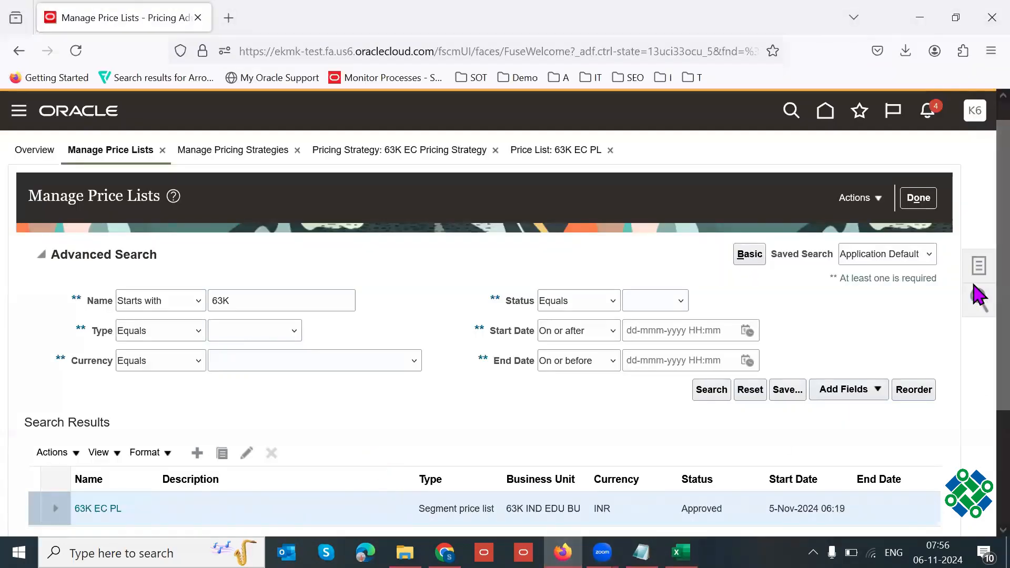
scroll(978, 282, "down", 1)
left_click(578, 138)
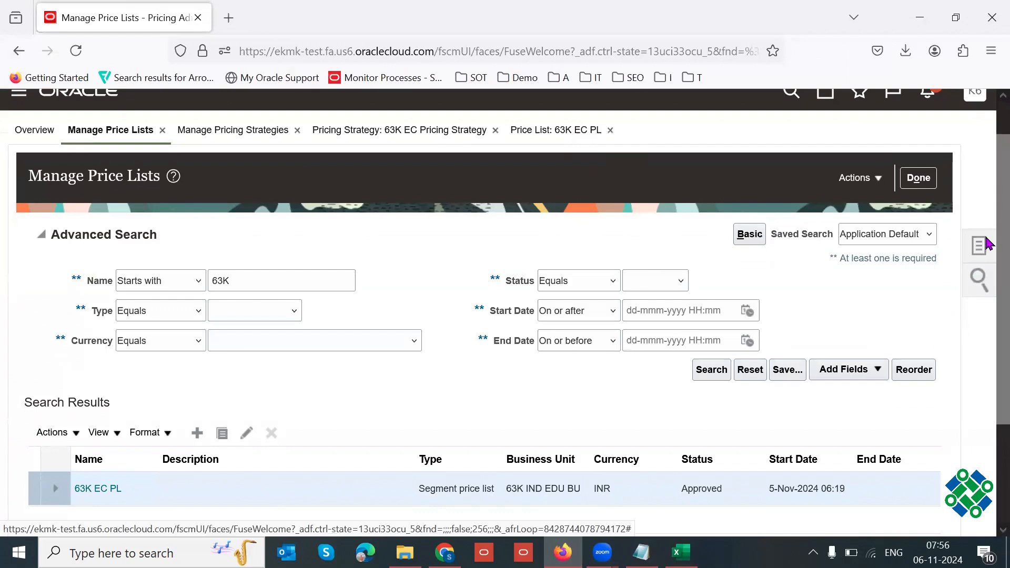
scroll(987, 247, "down", 6)
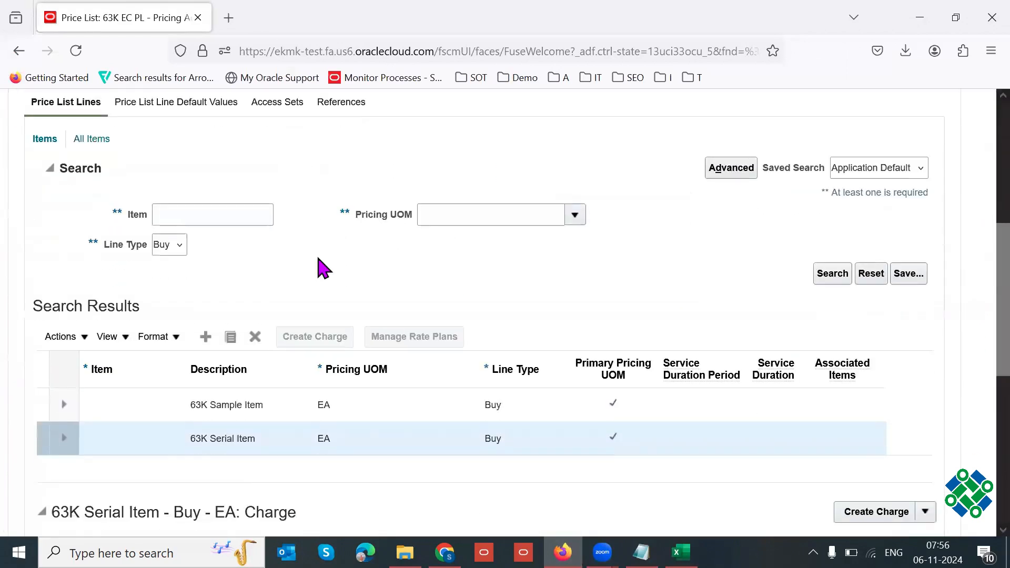
- Add an item line to the 63K EC PL price list, search for 63K Lot and choose 63K Lot Item
left_click(205, 338)
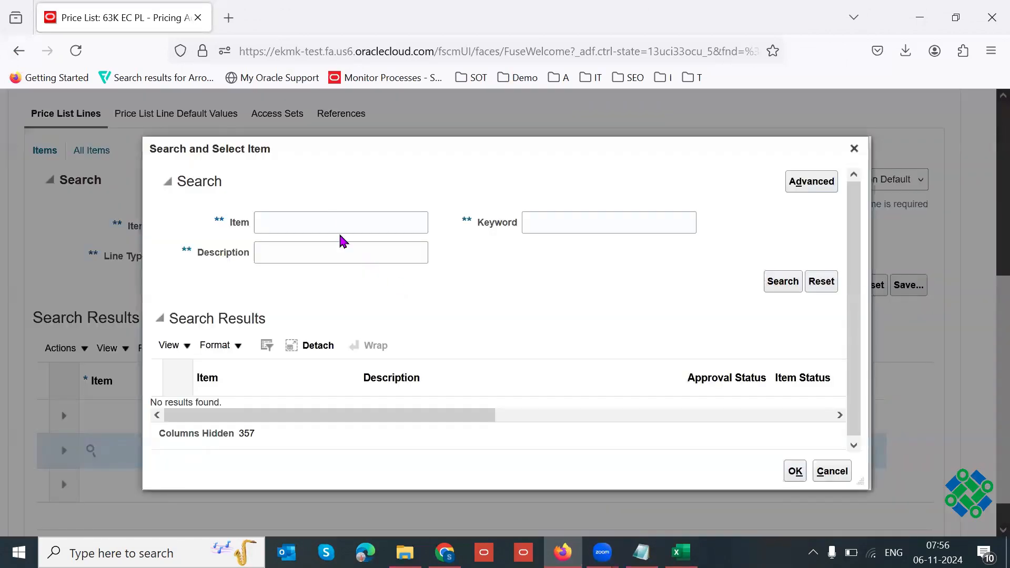
left_click(325, 221)
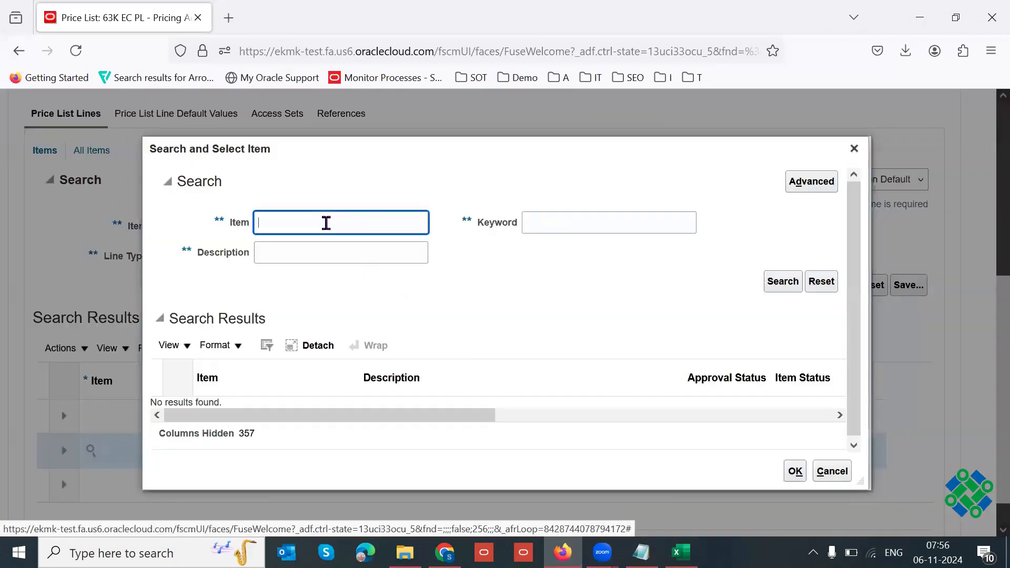
type("63K Lot")
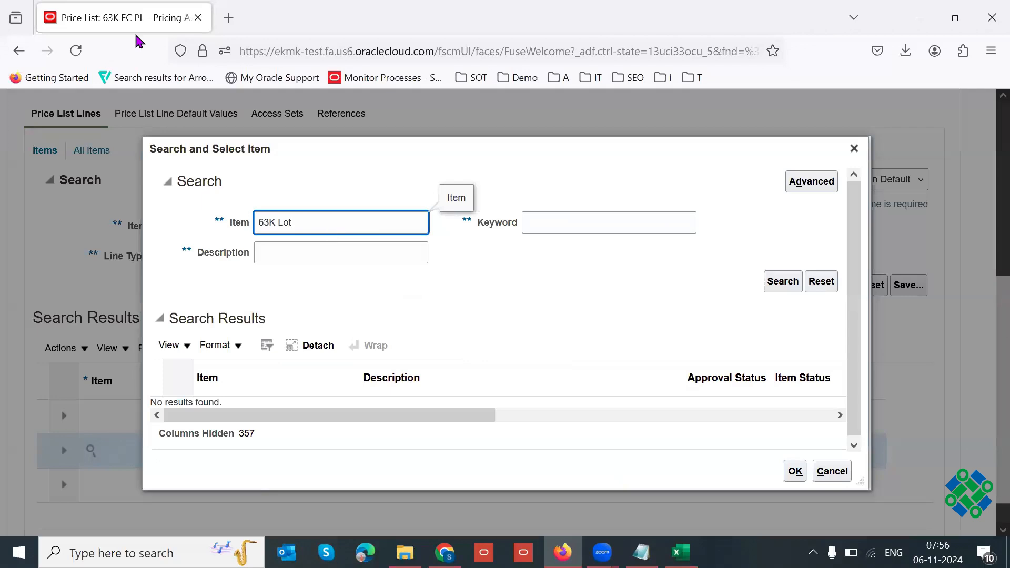
key("Return")
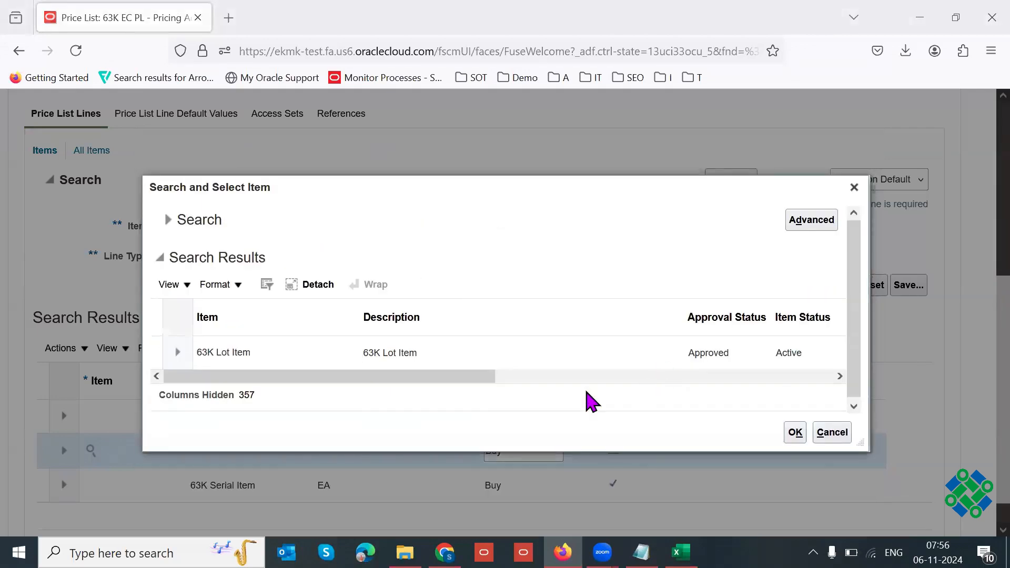
left_click_drag(529, 383, 439, 424)
left_click(794, 433)
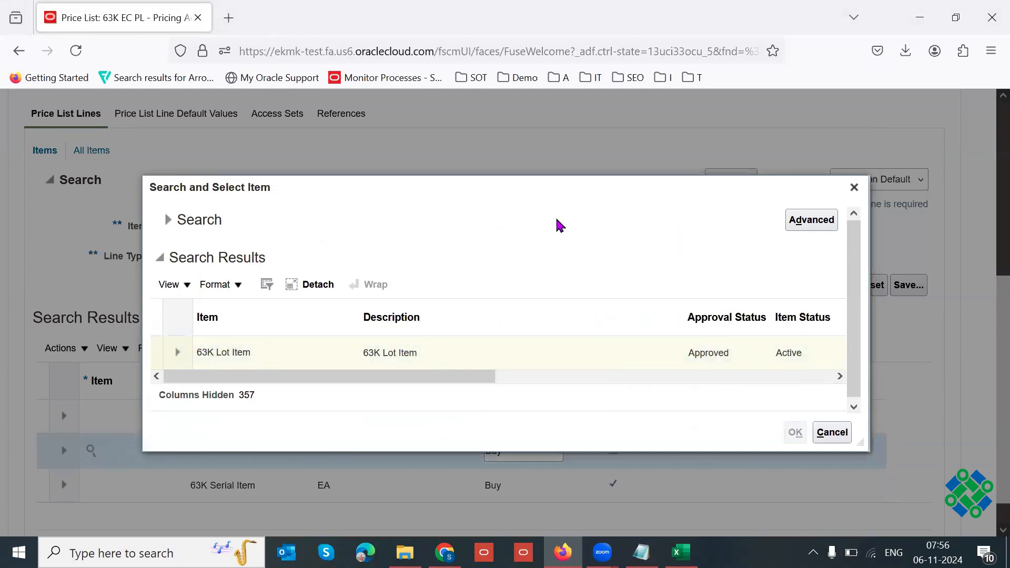
- Copy the 63K Lot Item description from the new line in the price list's search results
scroll(985, 279, "up", 6)
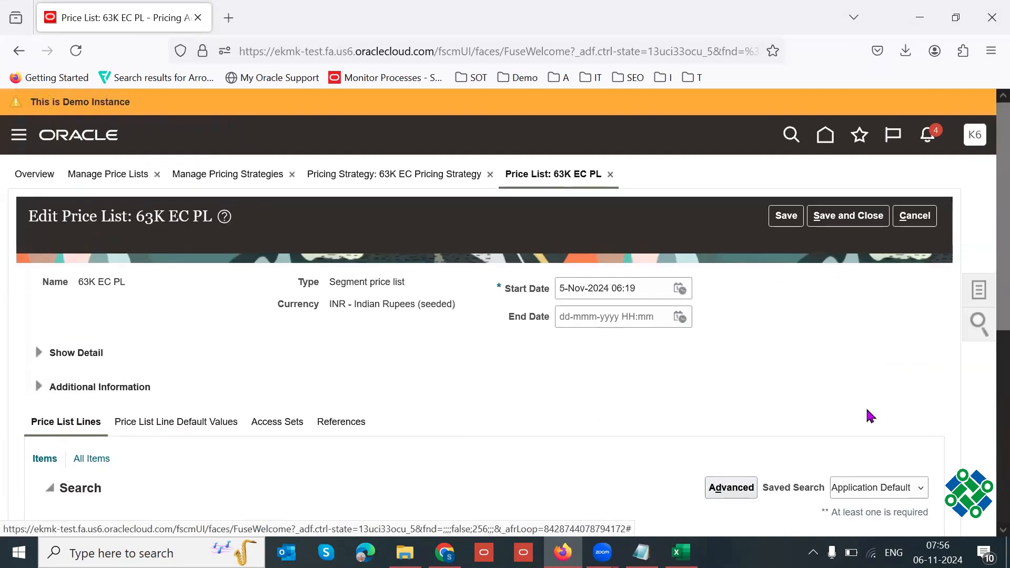
scroll(986, 428, "down", 6)
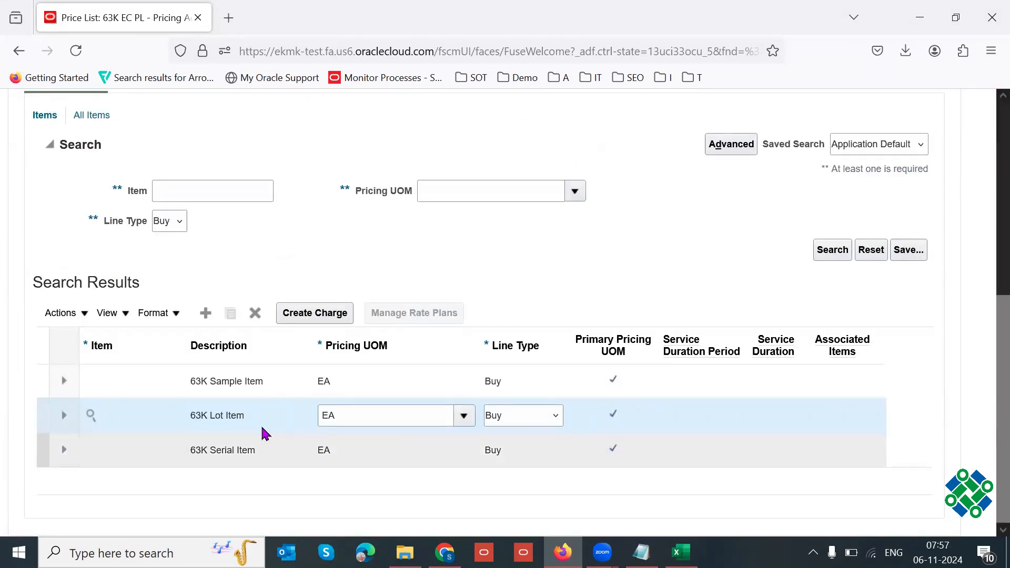
triple_click(224, 420)
key("ctrl+c")
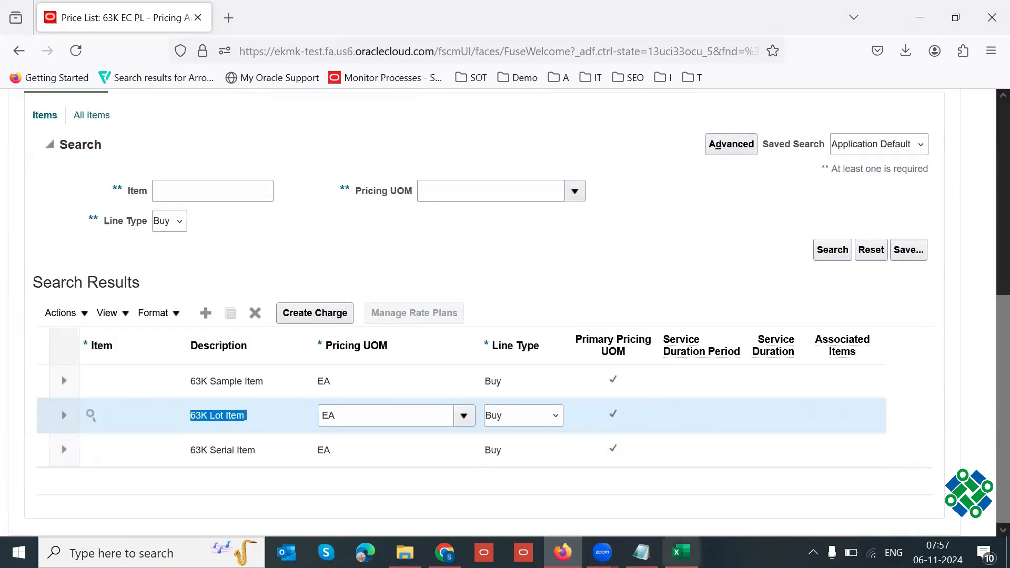
- Switch to Notepad, paste 63K Lot Item below the price list notes and copy the pasted text
key("alt+Tab")
left_click(158, 440)
key("Return")
key("Return")
key("ctrl+v")
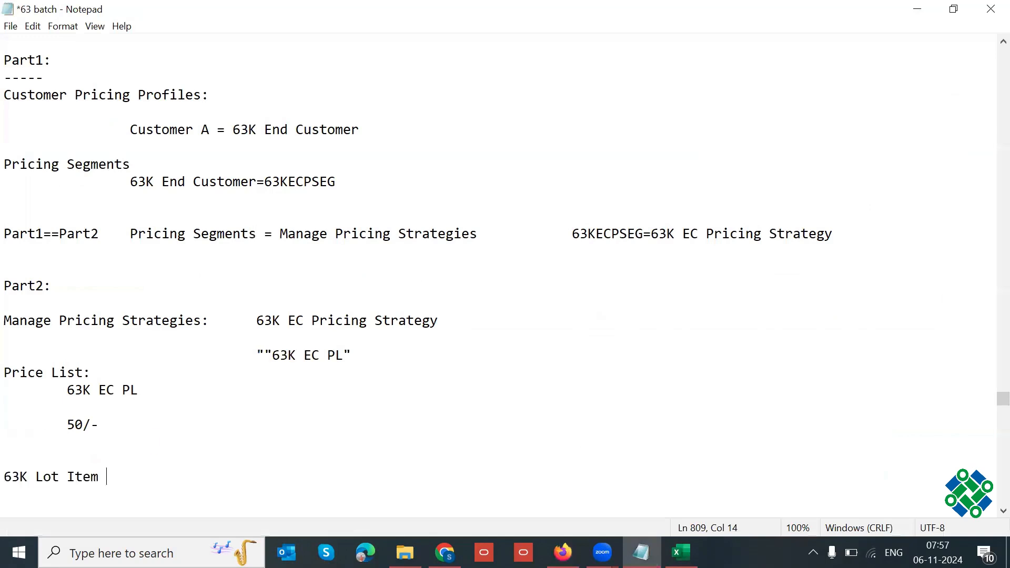
left_click_drag(99, 477, 7, 477)
key("ctrl+c")
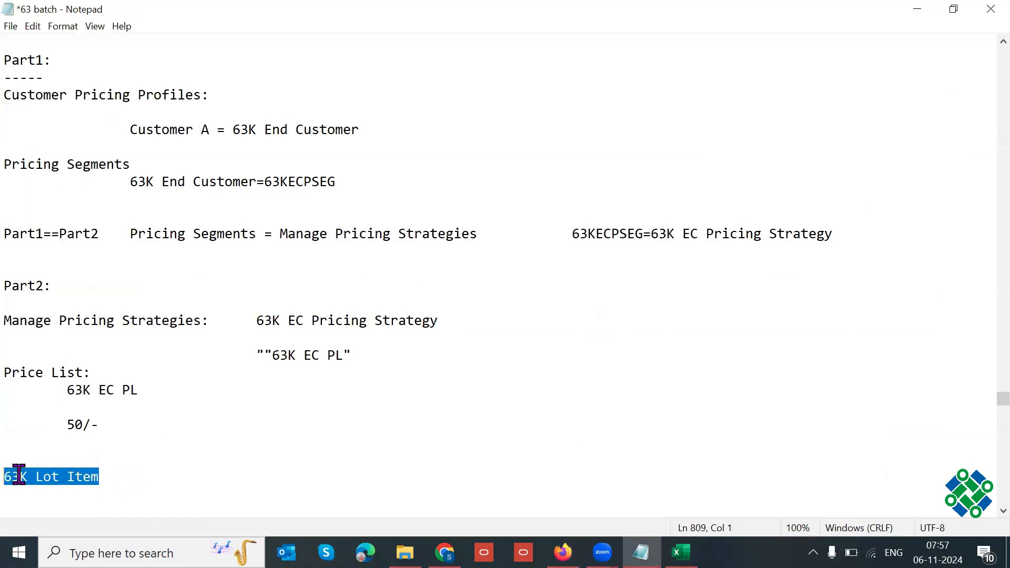
- Switch to the Excel workbook and replace the item in cell G10 with the copied 63K Lot Item
key("alt+Tab")
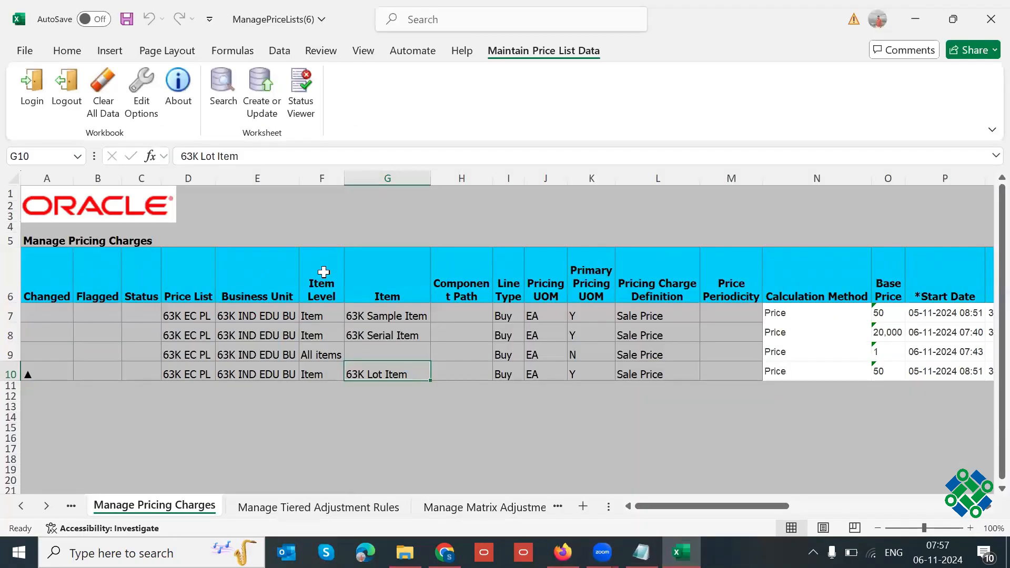
left_click_drag(239, 156, 176, 160)
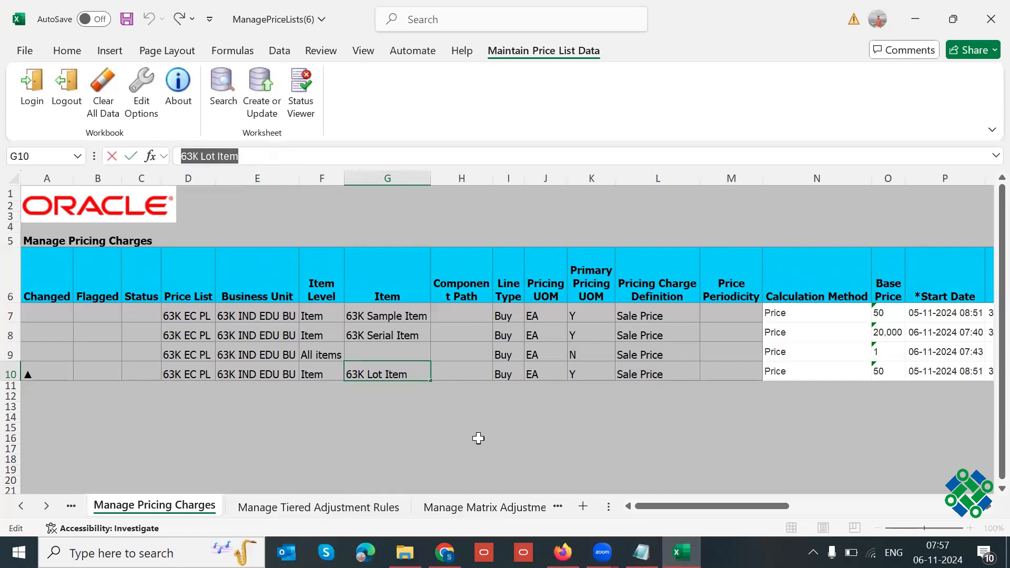
key("ctrl+v")
key("Tab")
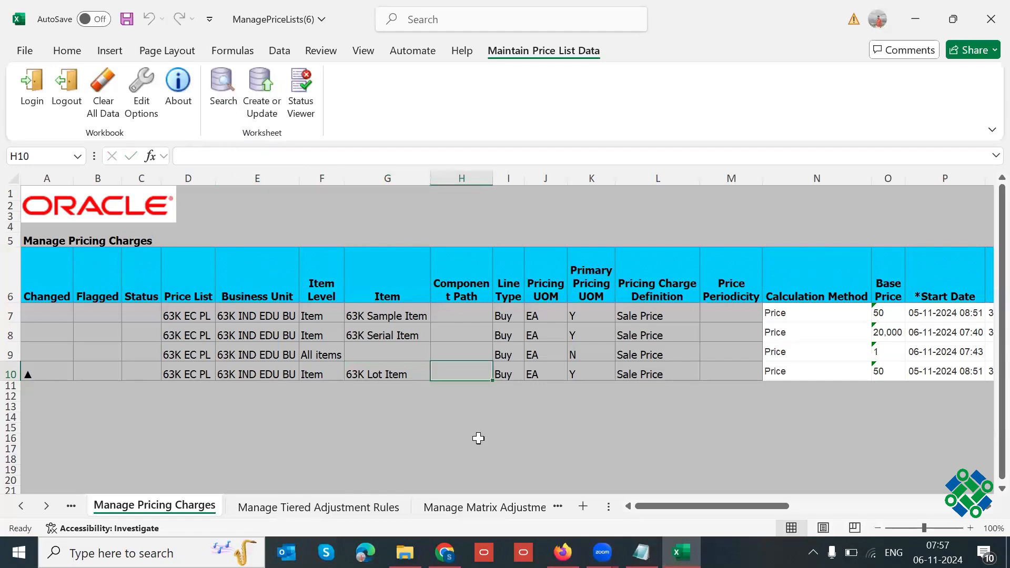
- Check the Pricing UOM of the 63K Lot Item line in Oracle against cell J10 of the workbook
key("Tab")
key("Tab")
key("alt+Tab")
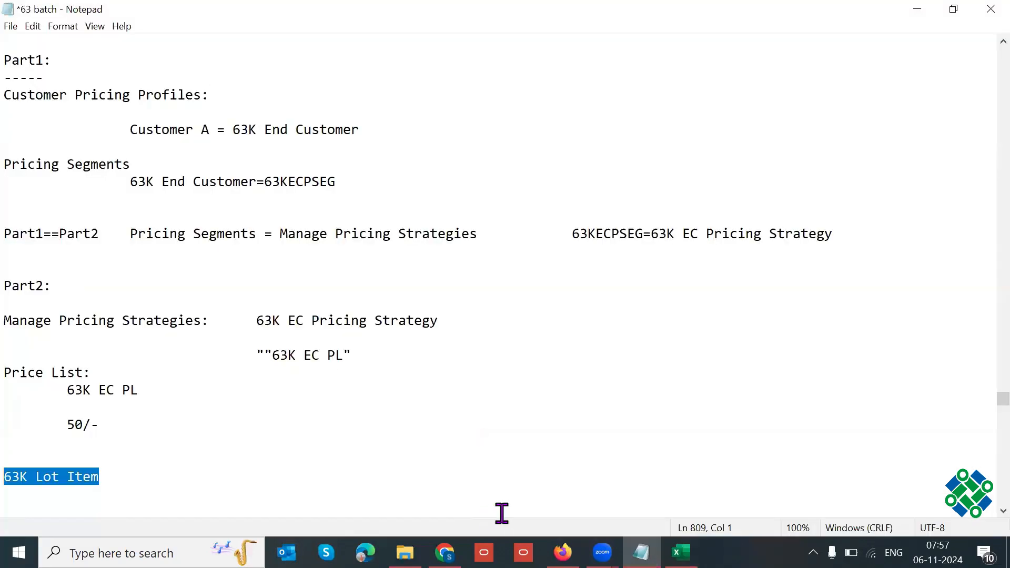
key("alt+Tab")
left_click(562, 552)
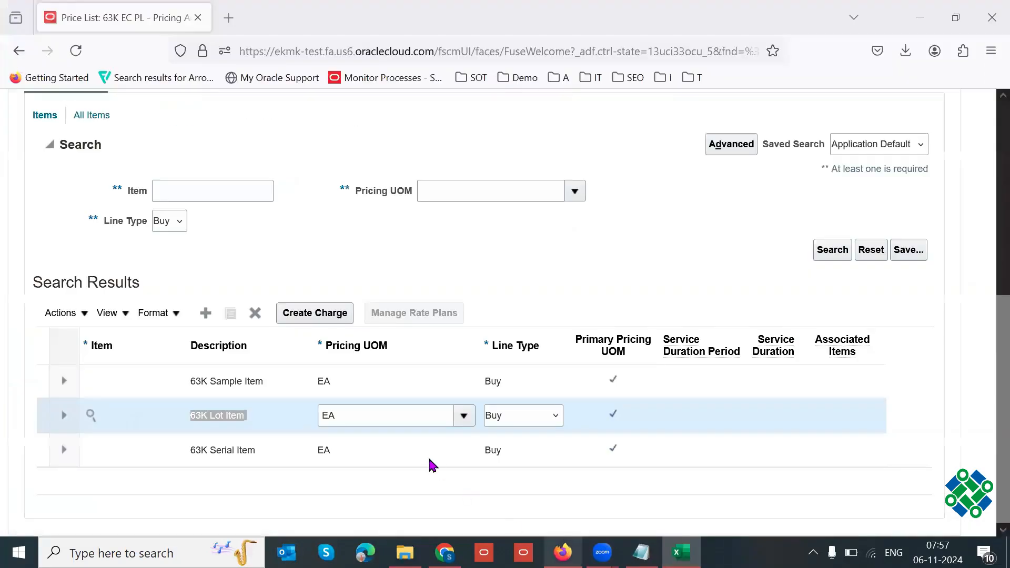
double_click(377, 417)
key("alt+Tab")
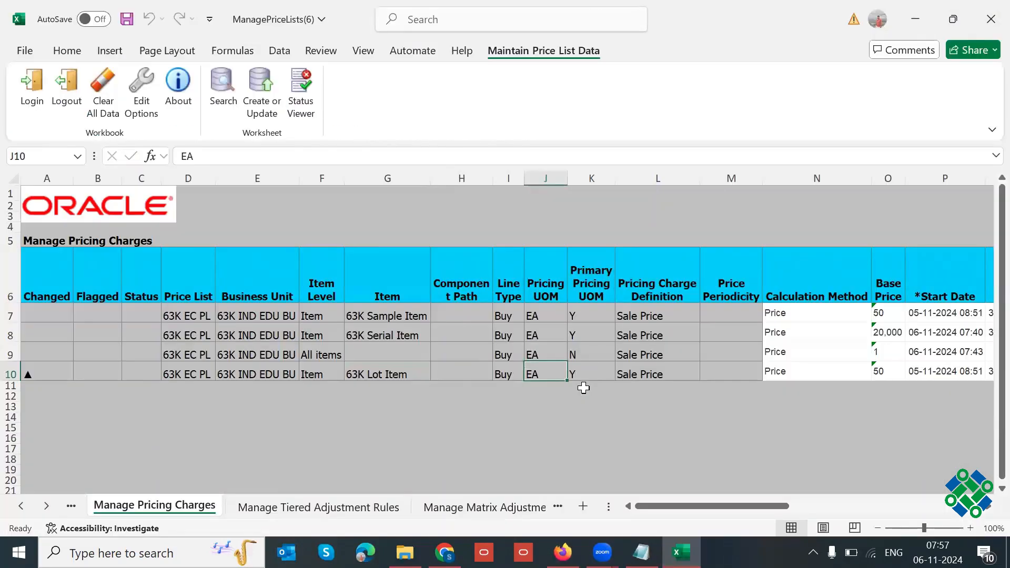
- Review the Line Type, Pricing UOM and Primary Pricing UOM of the 63K Lot Item charge in row 10
left_click(505, 372)
left_click(555, 372)
left_click(583, 374)
left_click(509, 374)
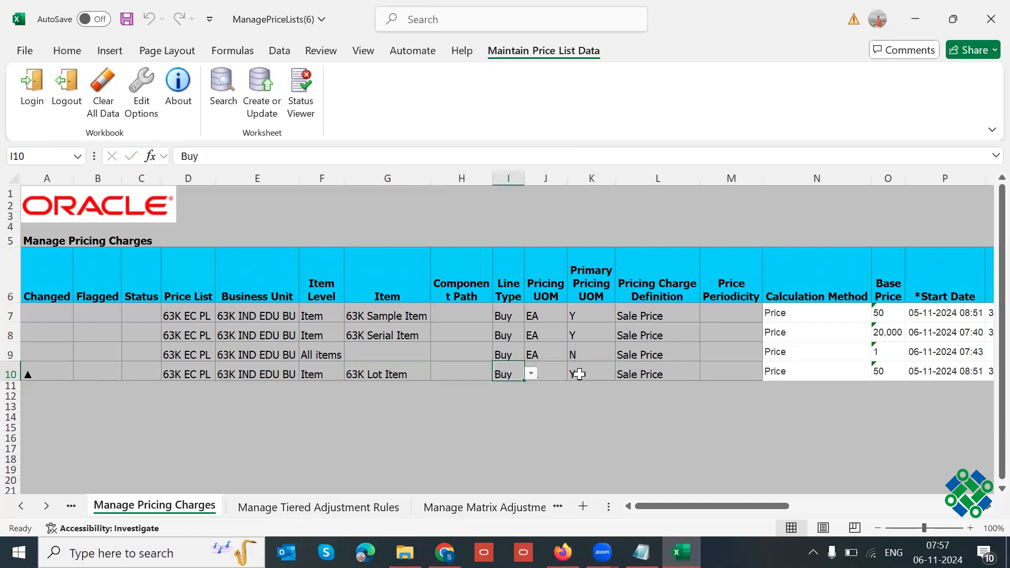
left_click(579, 374)
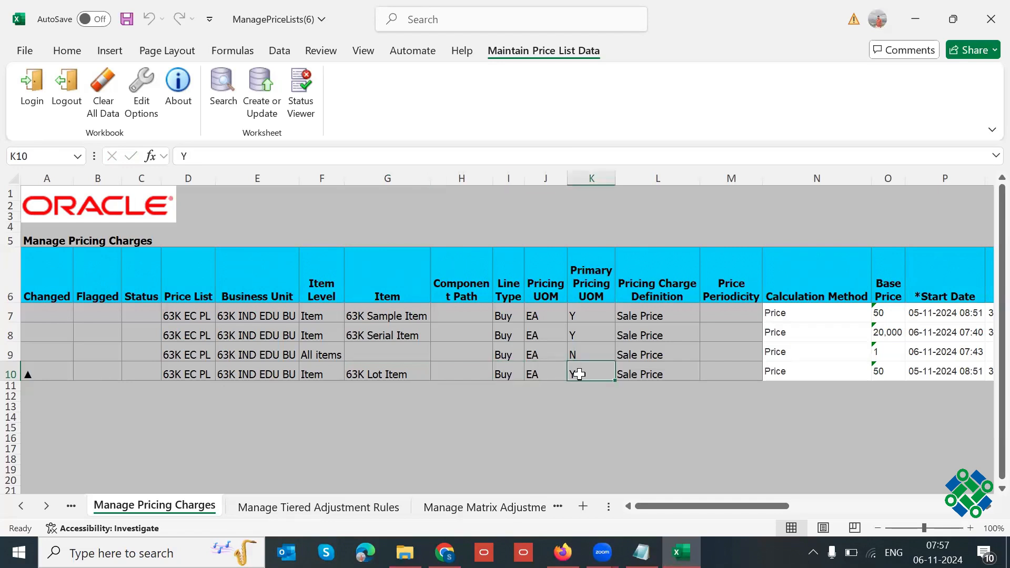
left_click(539, 374)
left_click(584, 374)
left_click(546, 372)
left_click(606, 370)
left_click(544, 371)
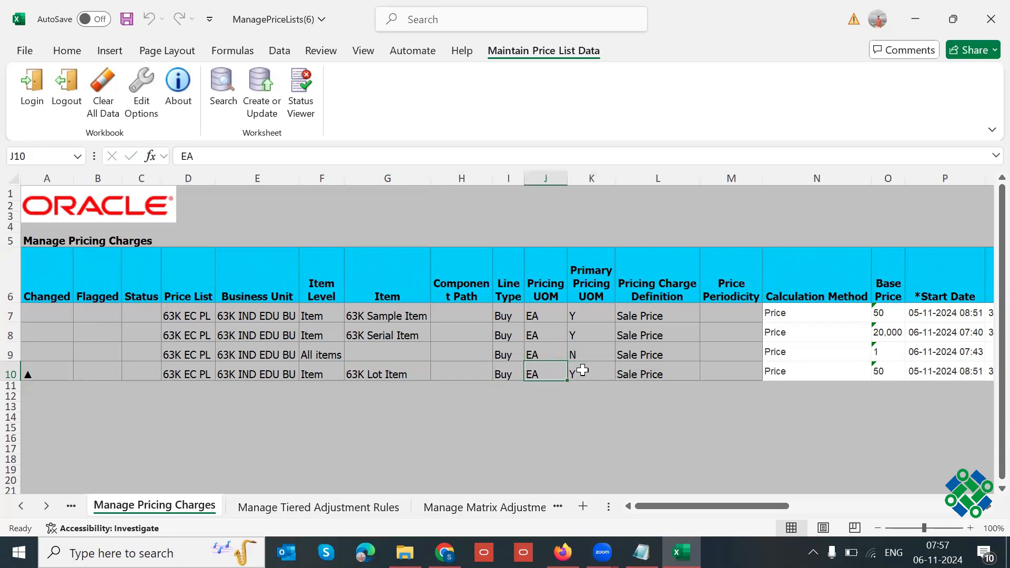
left_click(579, 371)
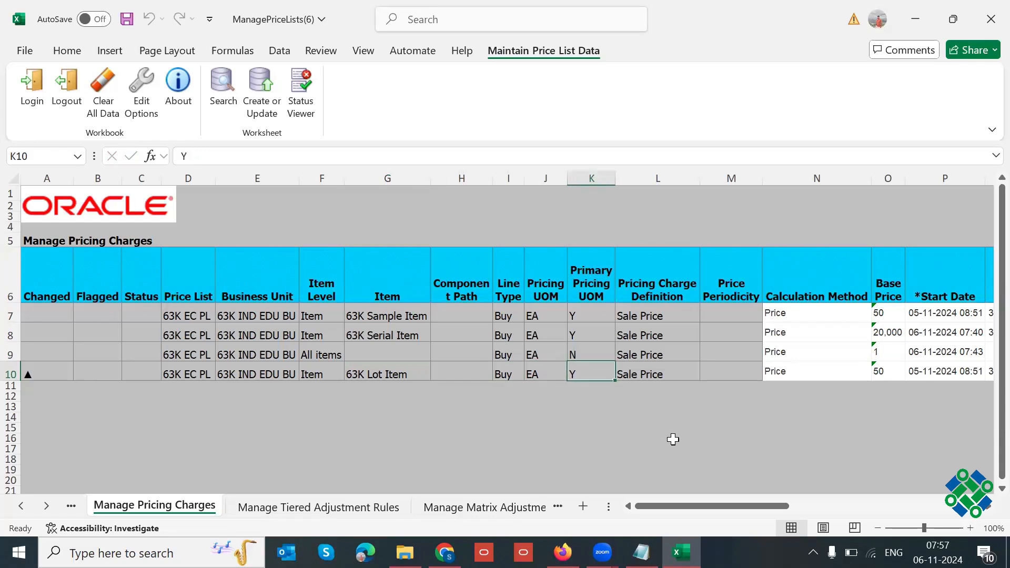
- Set the Base Price of the 63K Lot Item charge in row 10 to 100
key("Right")
key("Right")
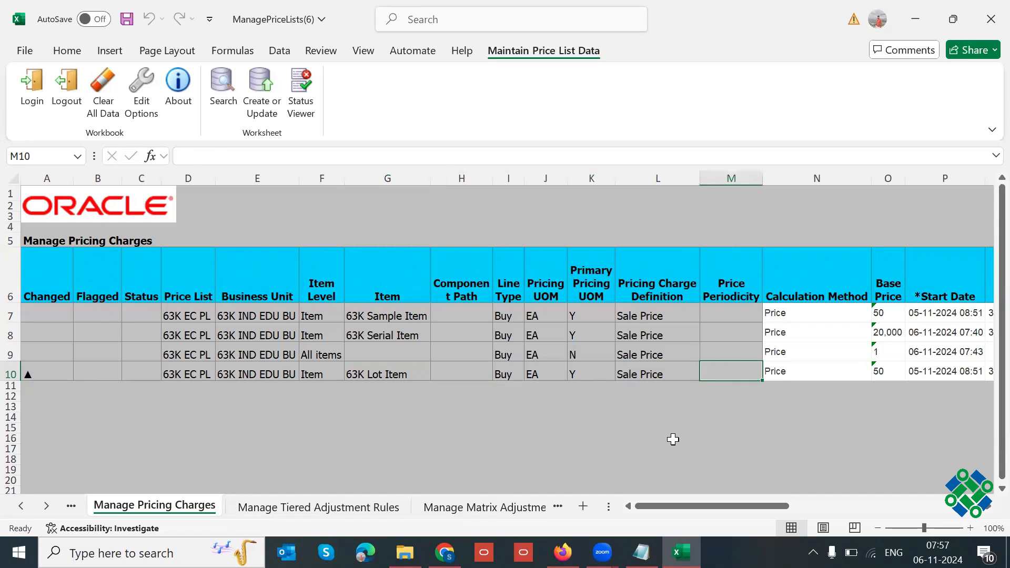
key("Left")
key("Right")
key("Right")
key("Right")
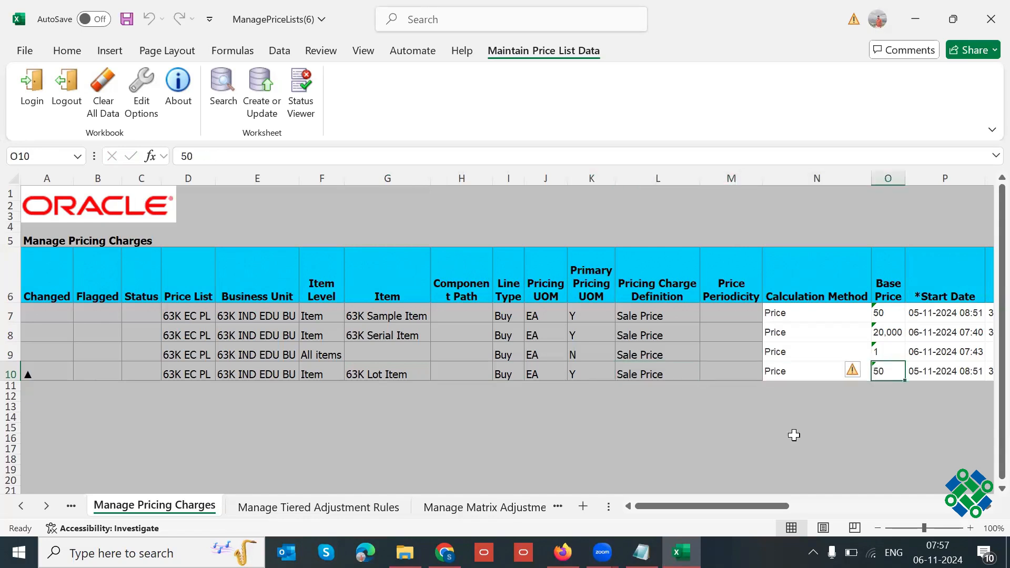
type("100")
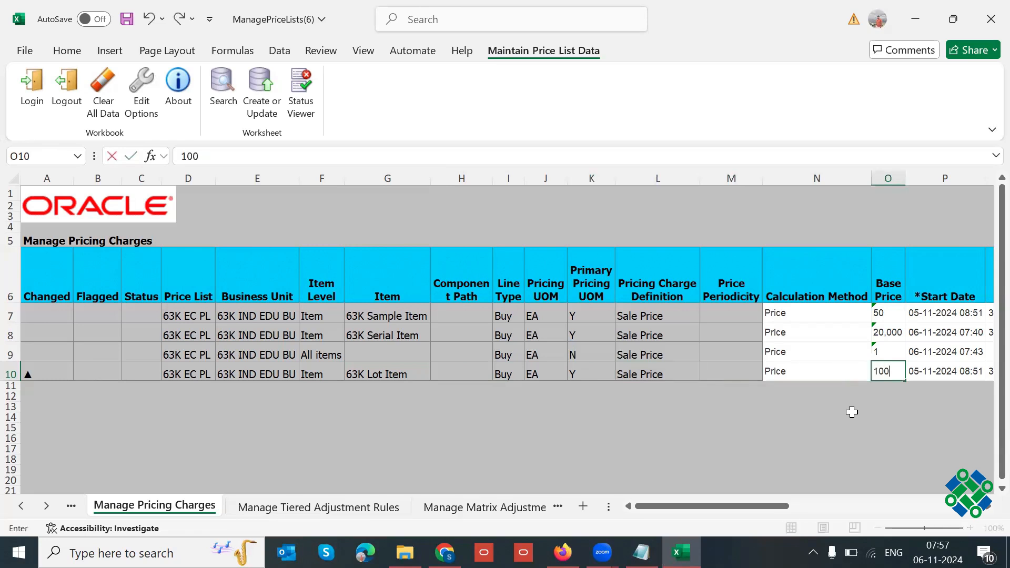
key("Right")
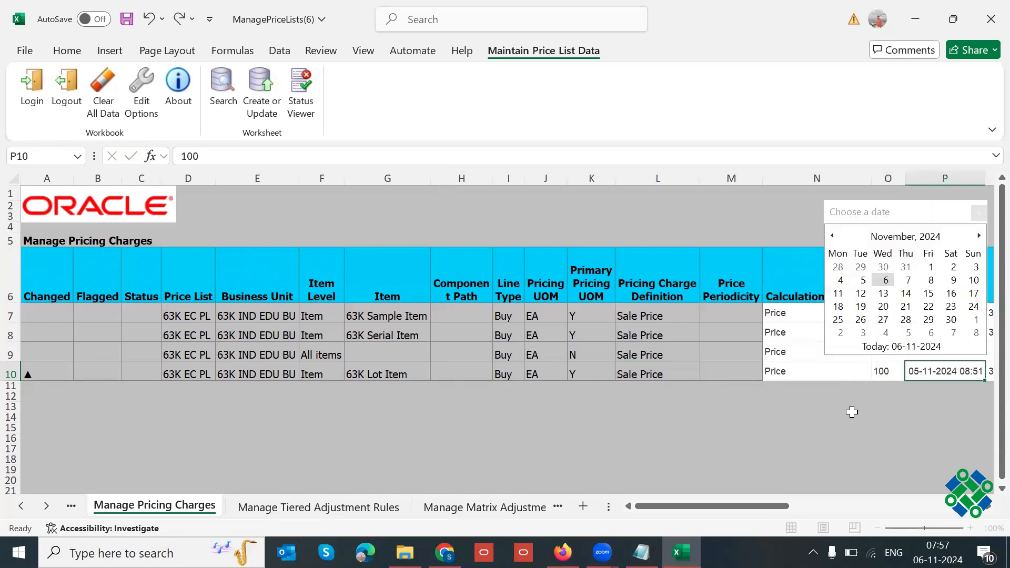
- Review the Start Date and End Date of the 63K Lot Item charge in row 10
key("Right")
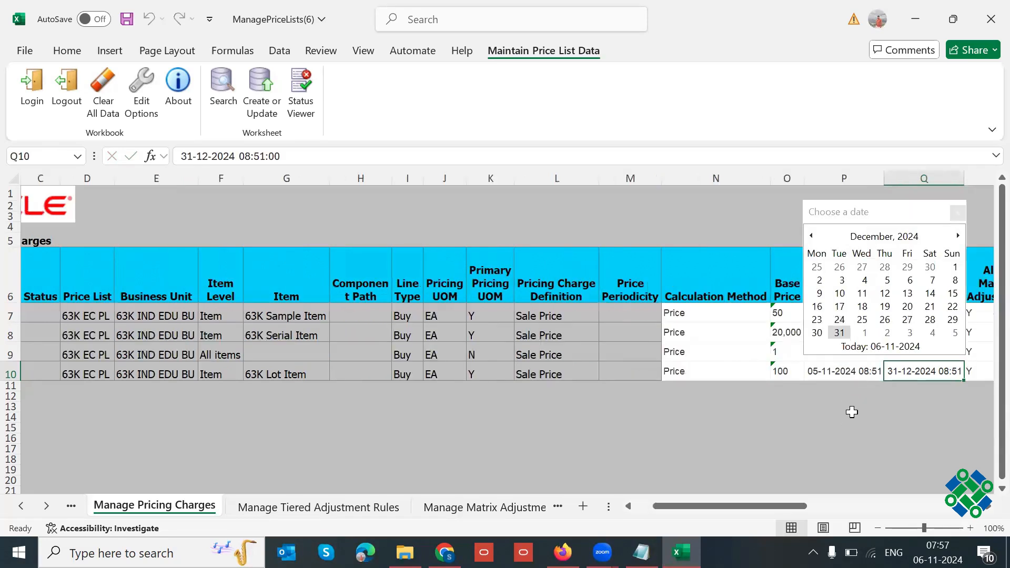
left_click(828, 371)
left_click(919, 372)
left_click(850, 371)
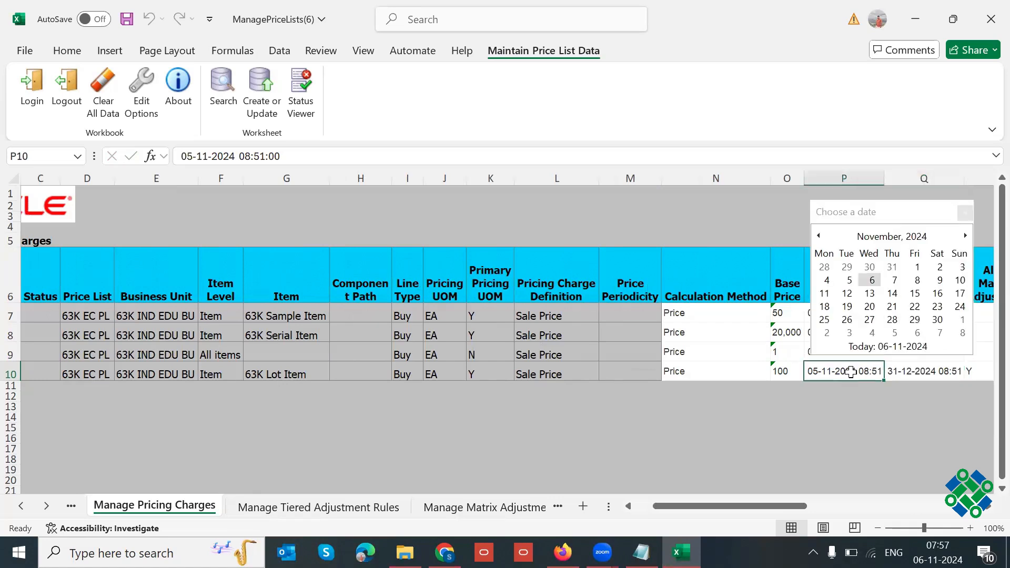
left_click(894, 374)
left_click(852, 372)
left_click(895, 372)
left_click(853, 373)
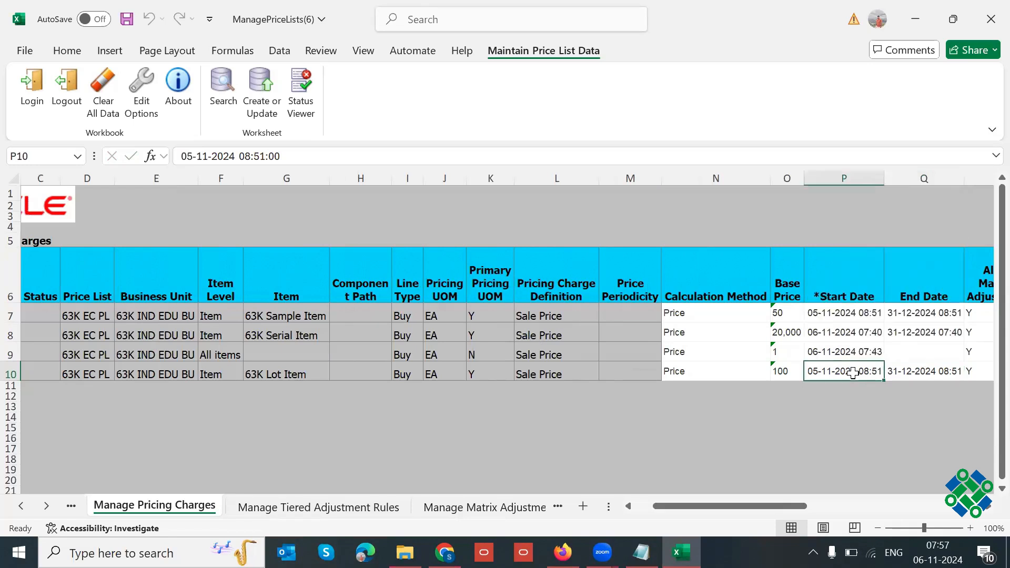
left_click(911, 373)
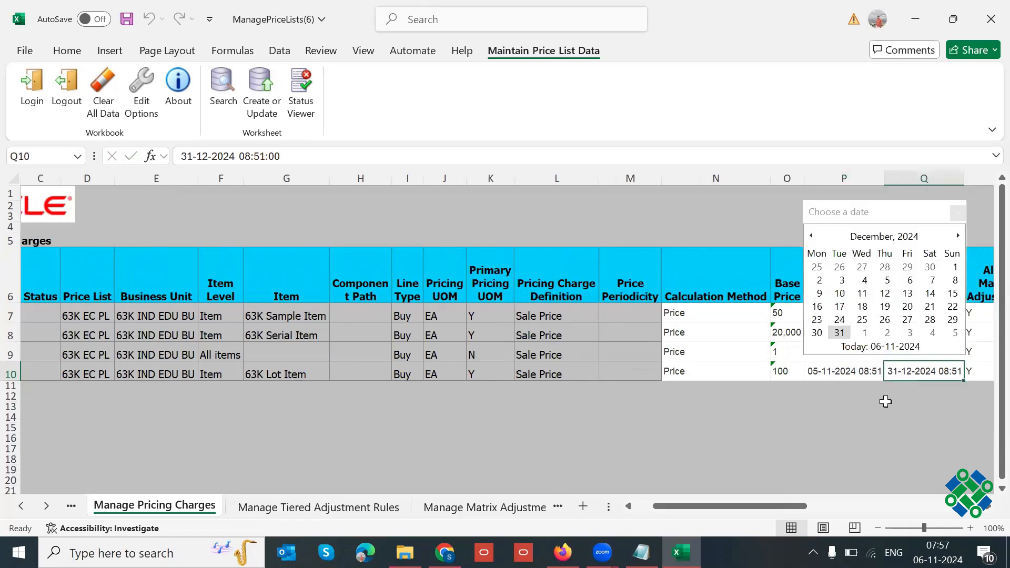
- Examine the remaining columns of row 10 from Allow Manual Adjustment through Key, including the Item Class
key("Tab")
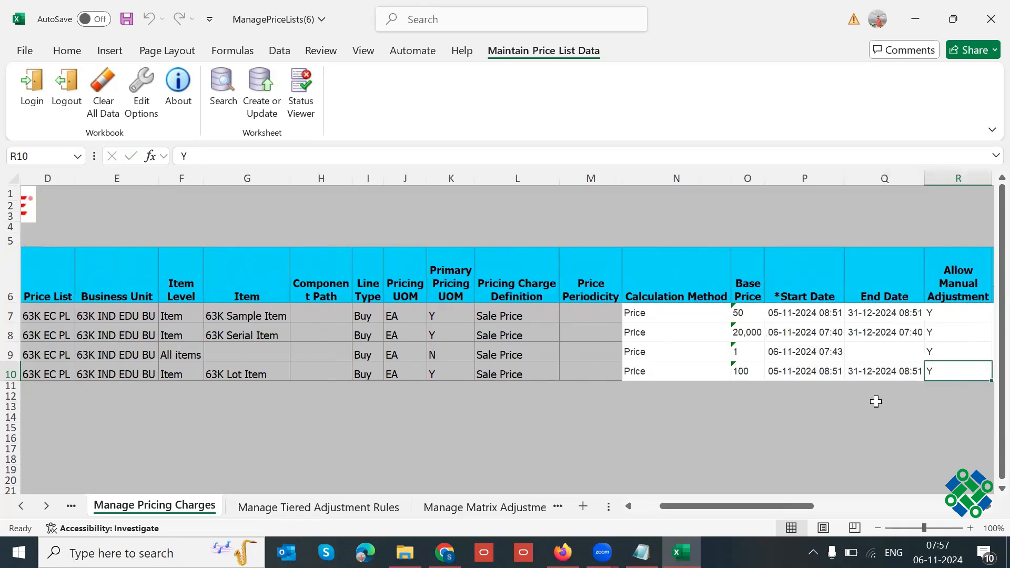
key("Tab")
left_click(820, 370)
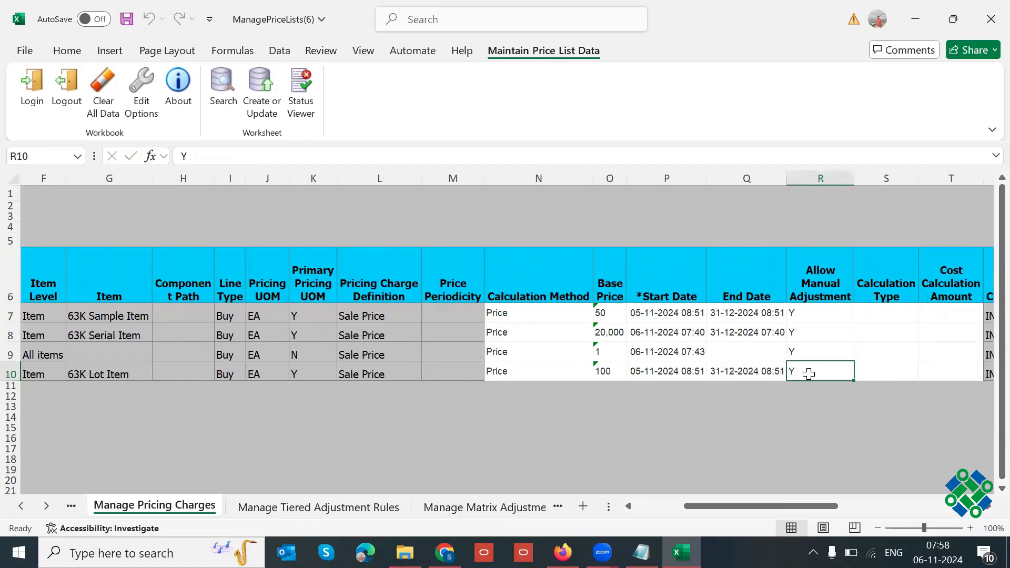
key("Tab")
key("Tab")
key("Tab")
key("Tab")
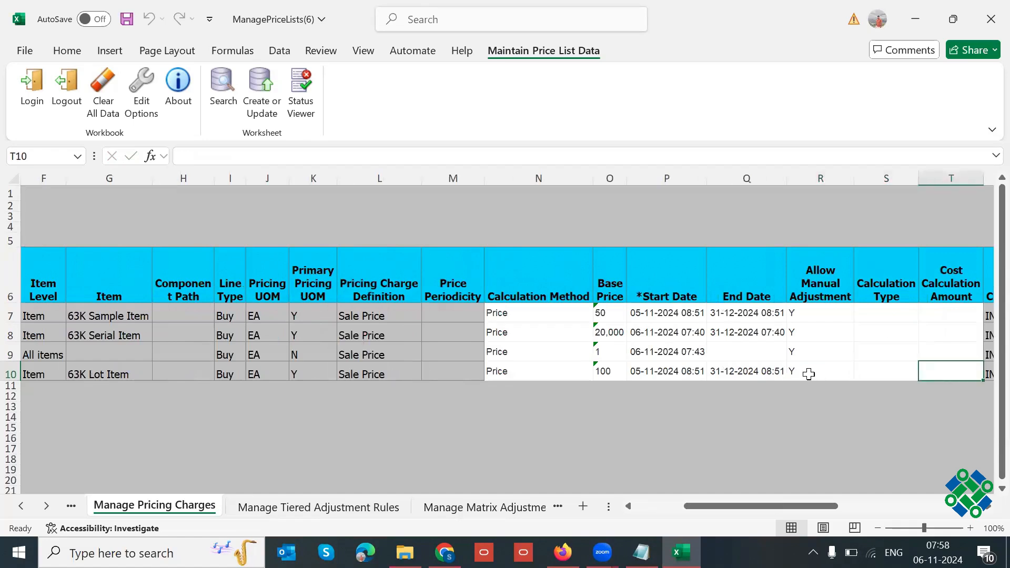
key("Tab")
key("Tab")
key("Tab")
key("Tab")
key("Tab")
key("Tab")
key("Tab")
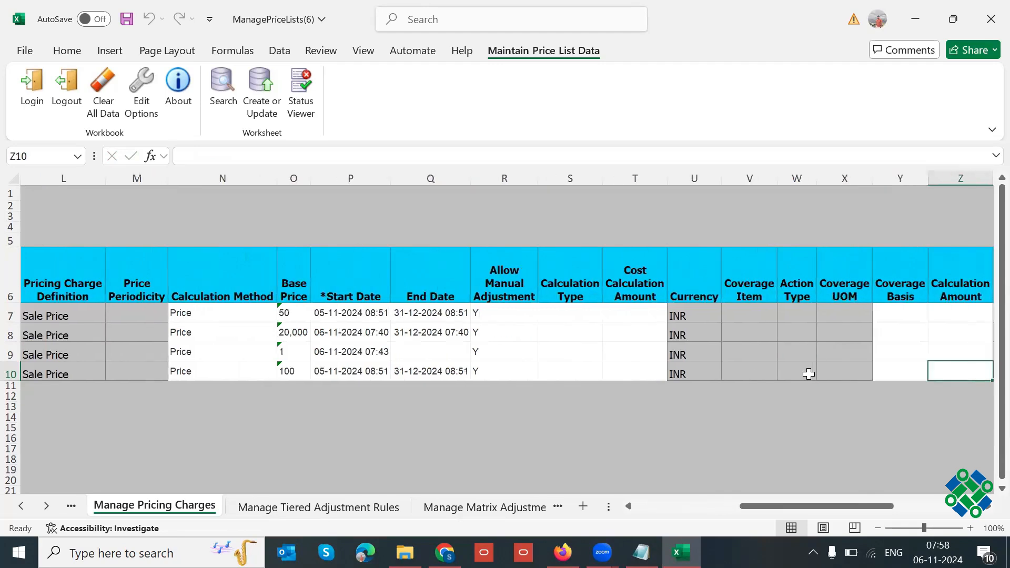
key("Tab")
key("Tab")
key("Tab")
key("Tab")
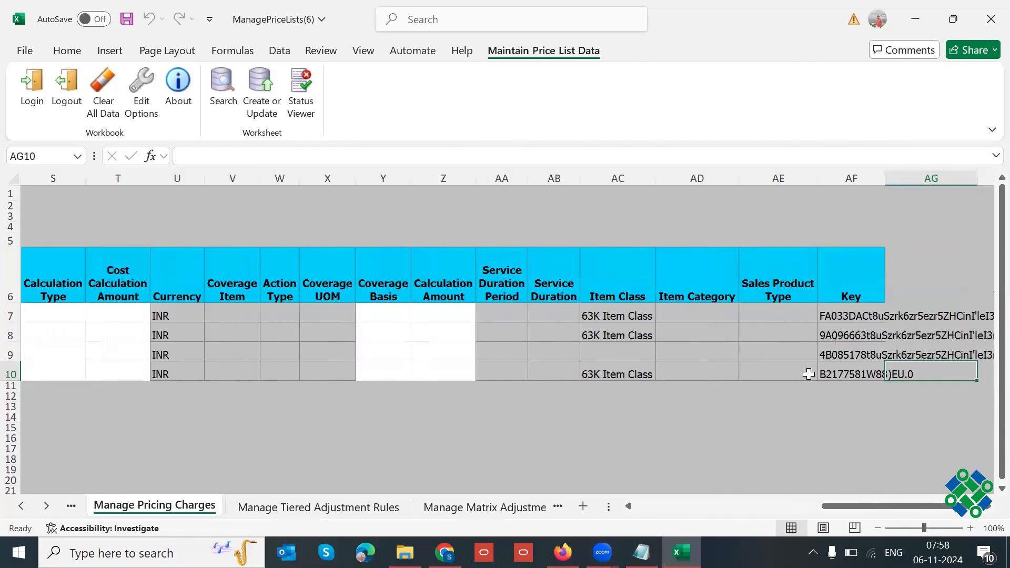
left_click(626, 376)
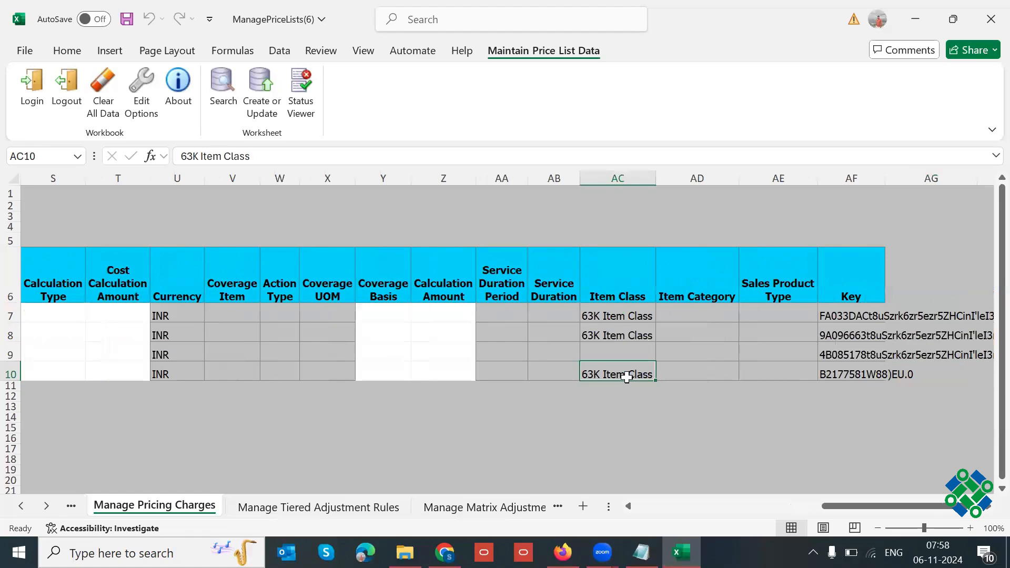
- Go back through the row 10 values to the Changed cell at the start of the row
key("shift+Tab")
key("shift+Tab")
key("shift+Tab")
key("shift+Tab")
key("shift+Tab")
key("shift+Tab")
key("shift+Tab")
key("shift+Tab")
key("shift+Tab")
key("shift+Tab")
key("shift+Tab")
key("shift+Tab")
key("shift+Tab")
key("shift+Tab")
key("shift+Tab")
key("shift+Tab")
key("shift+Tab")
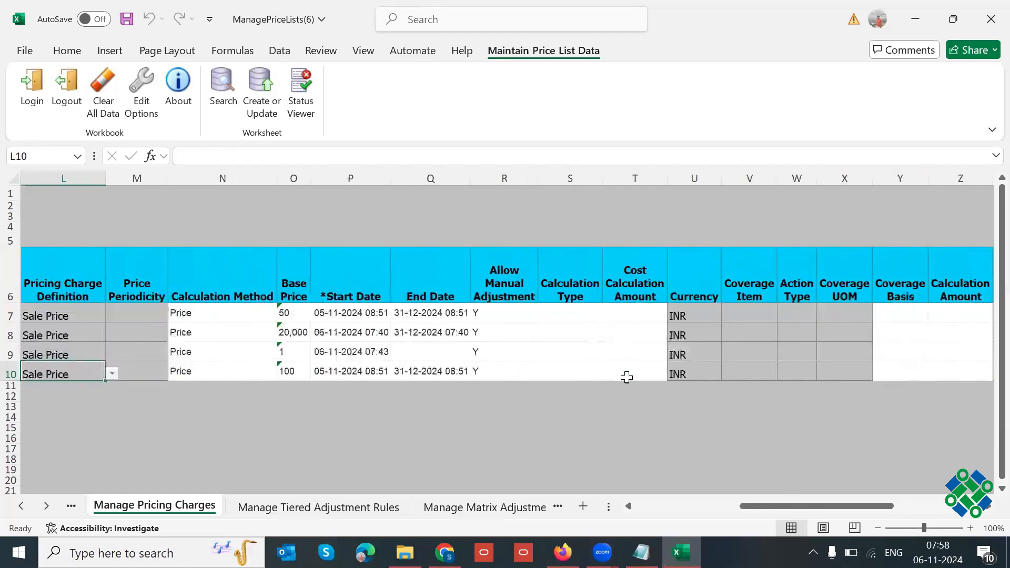
key("shift+Tab")
key("shift+Tab")
key("shift+Tab")
key("shift+Tab")
key("shift+Tab")
key("shift+Tab")
key("shift+Tab")
key("shift+Tab")
key("shift+Tab")
key("shift+Tab")
key("shift+Tab")
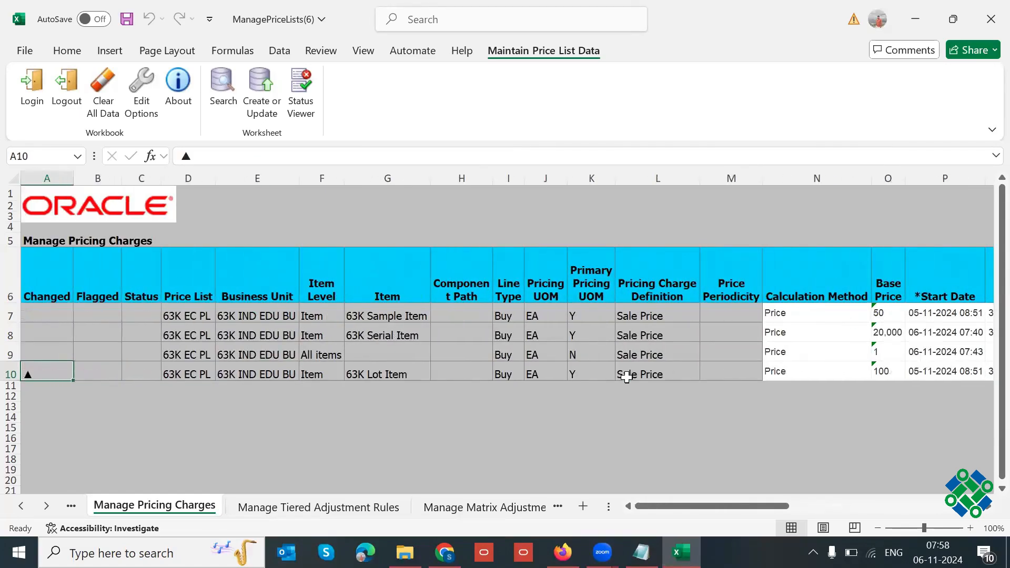
- Copy the 63K Sample Item charge from row 7 into row 11
left_click(11, 314)
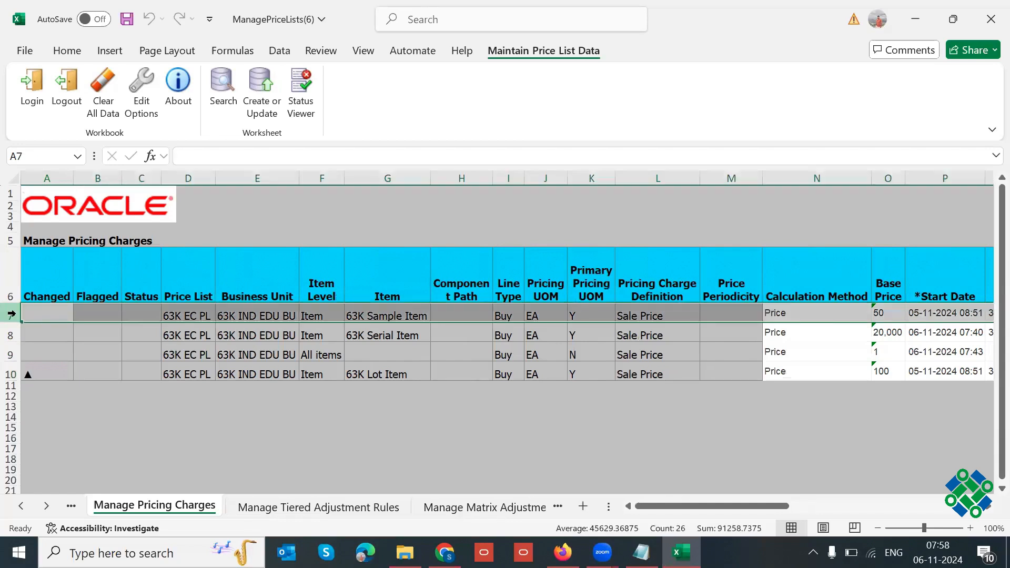
key("ctrl+c")
left_click(12, 387)
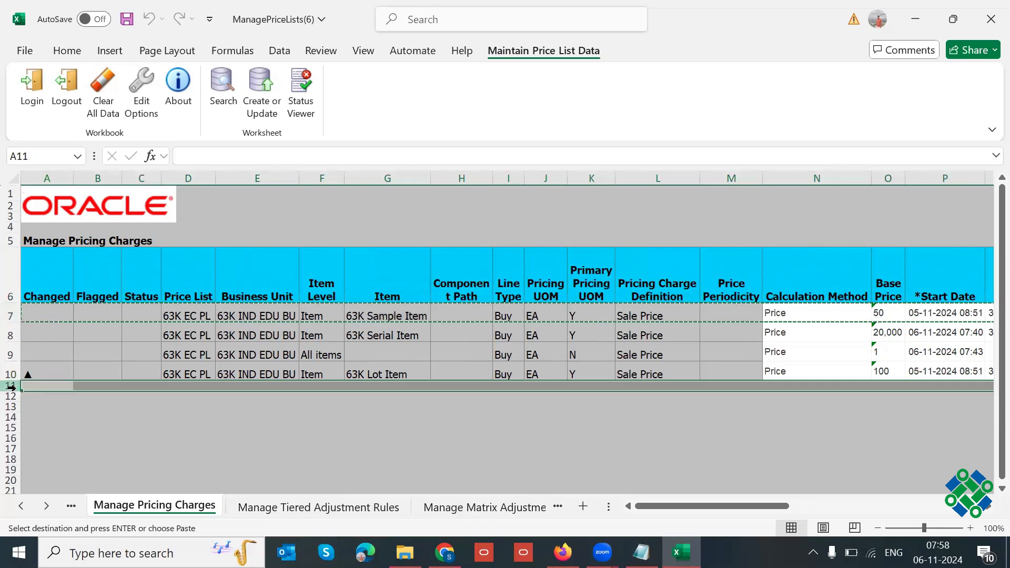
key("Return")
- Set the Base Price of the copied 63K Sample Item charge in row 11 to 55
left_click(377, 392)
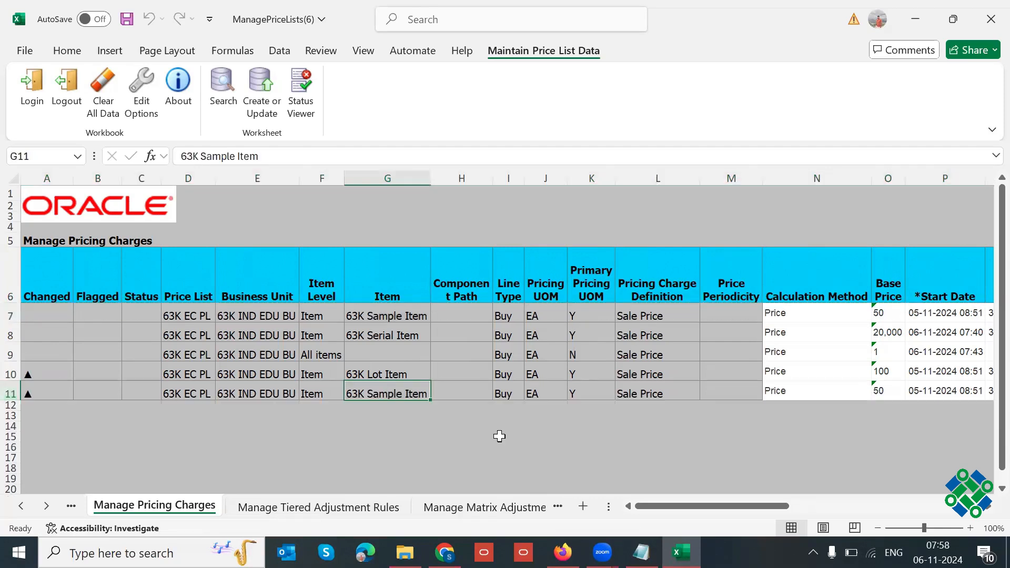
key("Right")
key("Right")
key("Right")
key("Right")
key("Right")
key("Right")
key("Right")
key("Right")
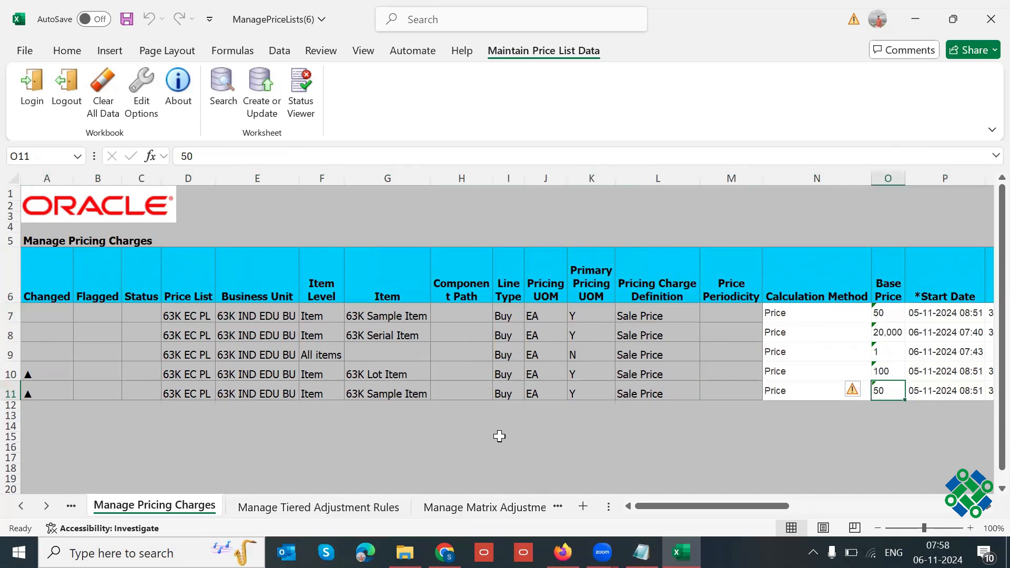
key("Left")
key("Right")
type("55")
key("Tab")
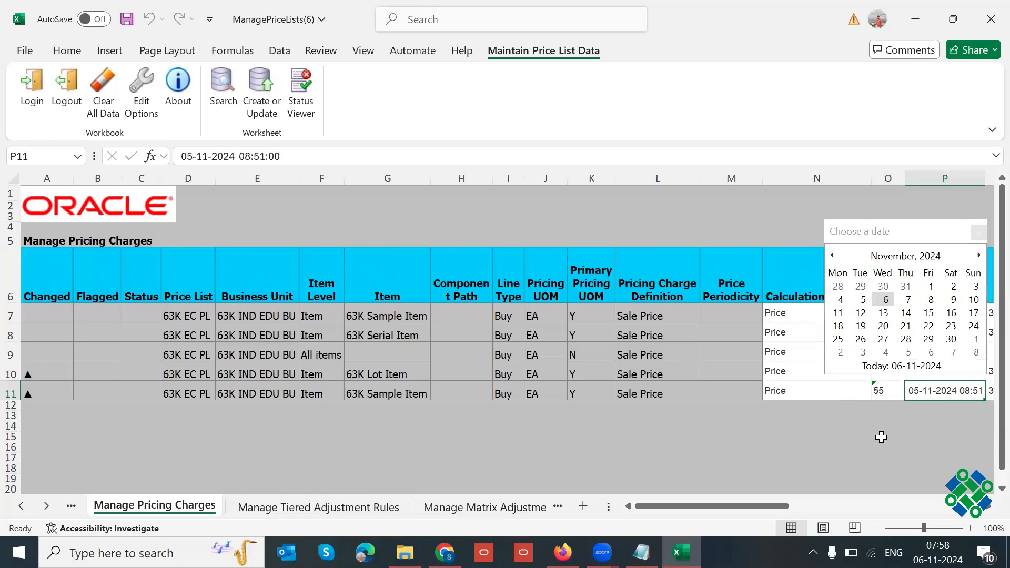
- Set the Start Date of the row 11 charge to 01-01-2025, leaving the time as copied
left_click(979, 256)
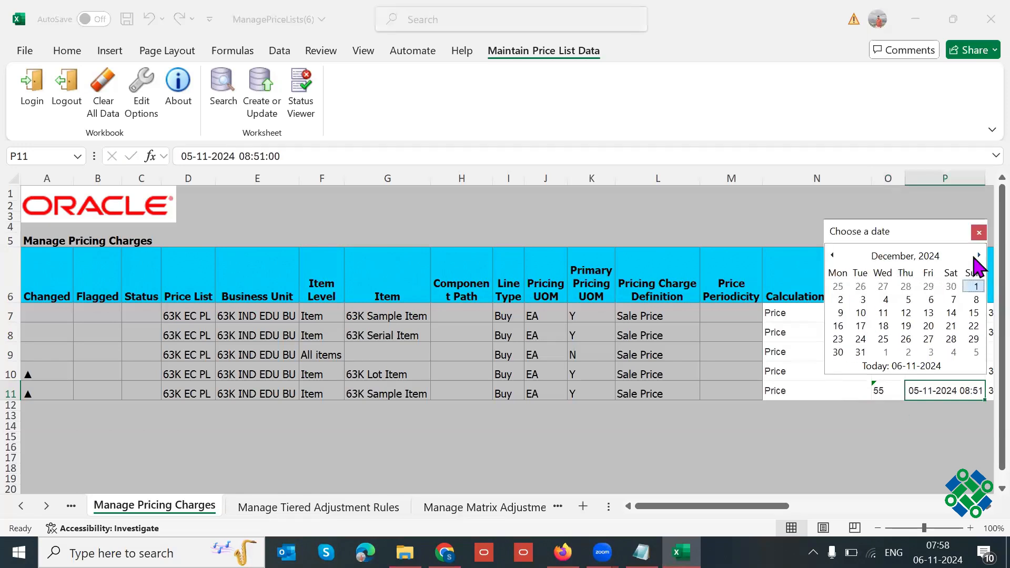
left_click(978, 255)
left_click(886, 290)
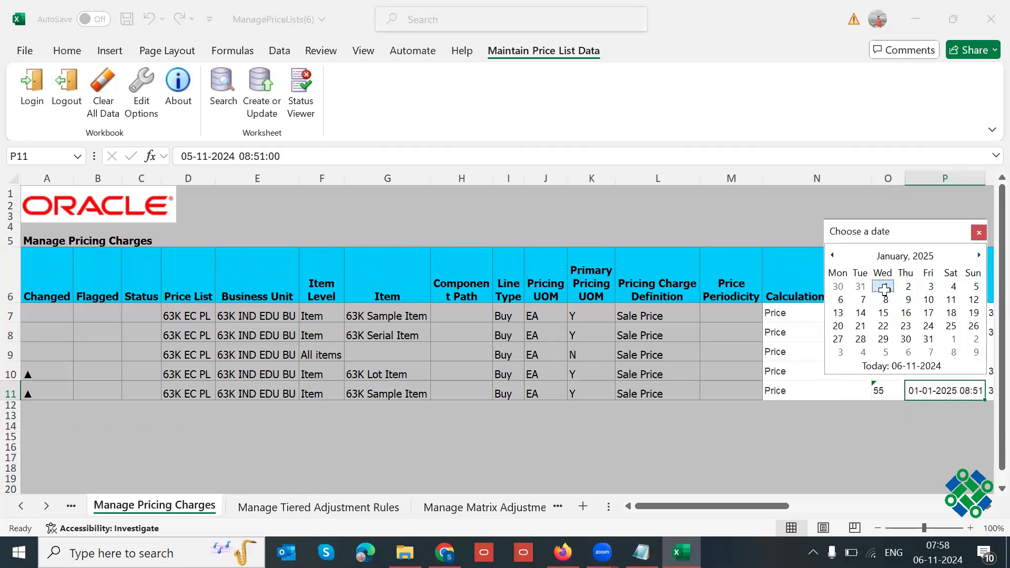
left_click(885, 396)
- Set the End Date of the row 11 charge to 31-12-2025
key("Right")
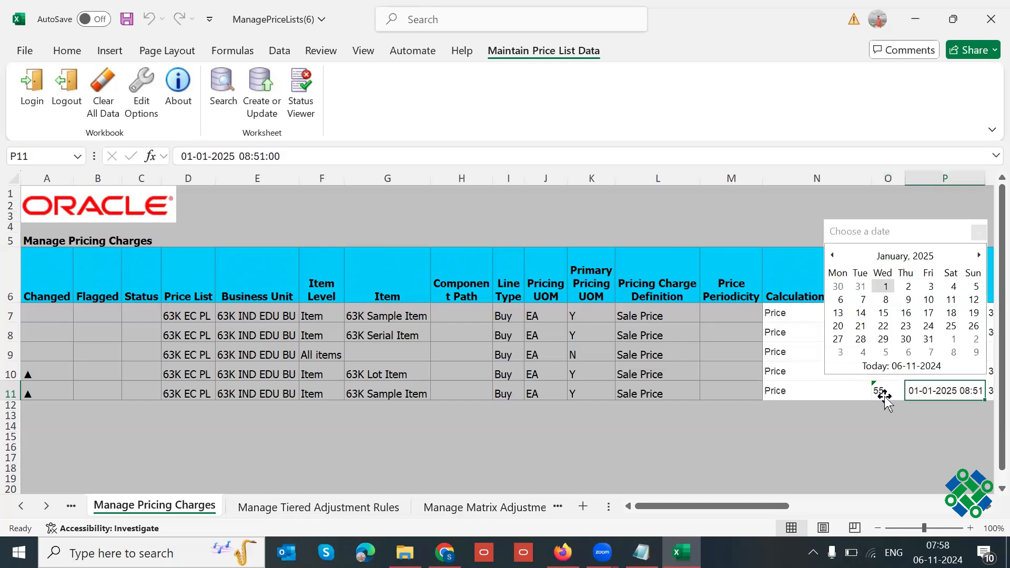
key("Right")
left_click(842, 390)
left_click(916, 391)
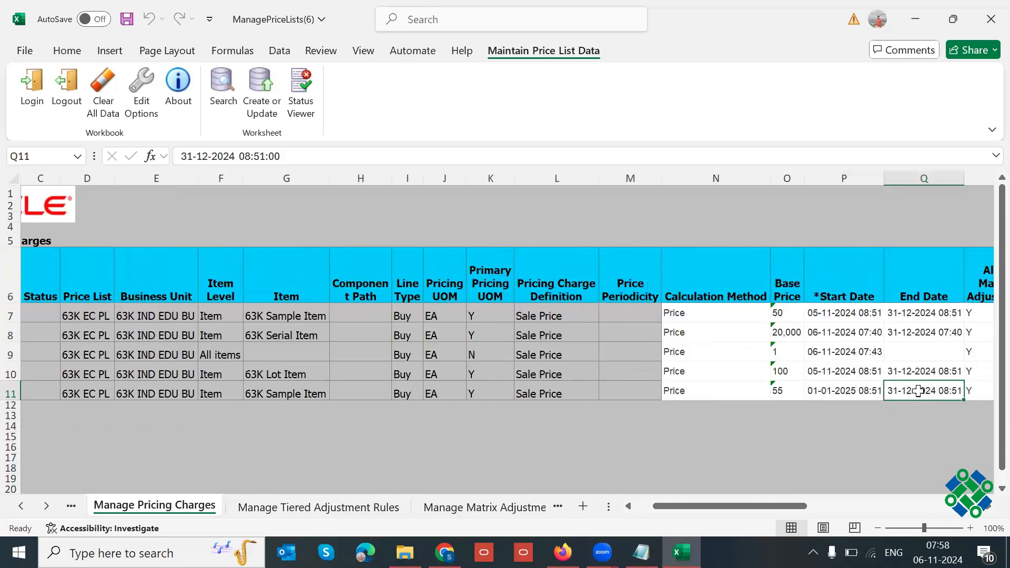
left_click(957, 256)
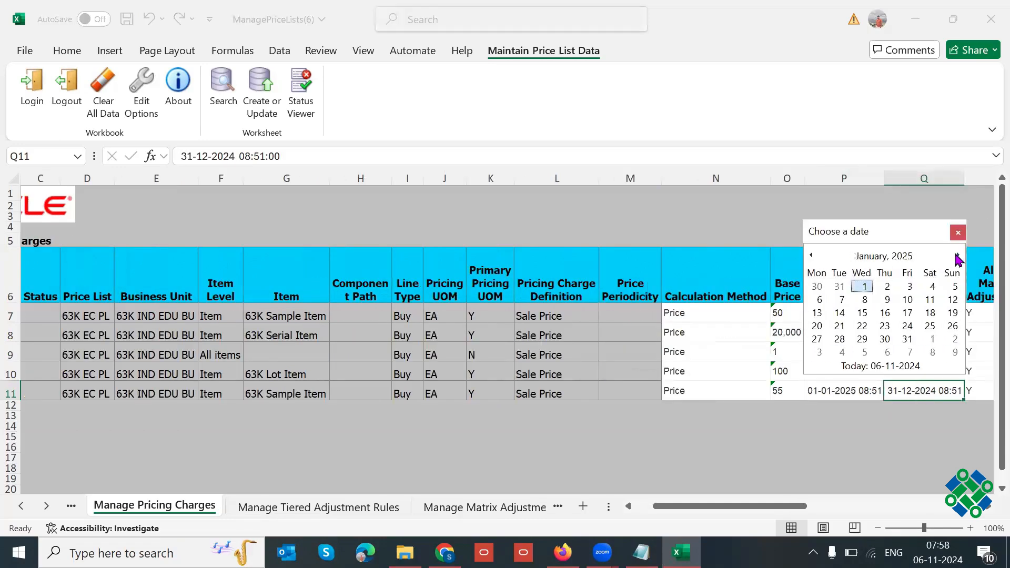
left_click(891, 258)
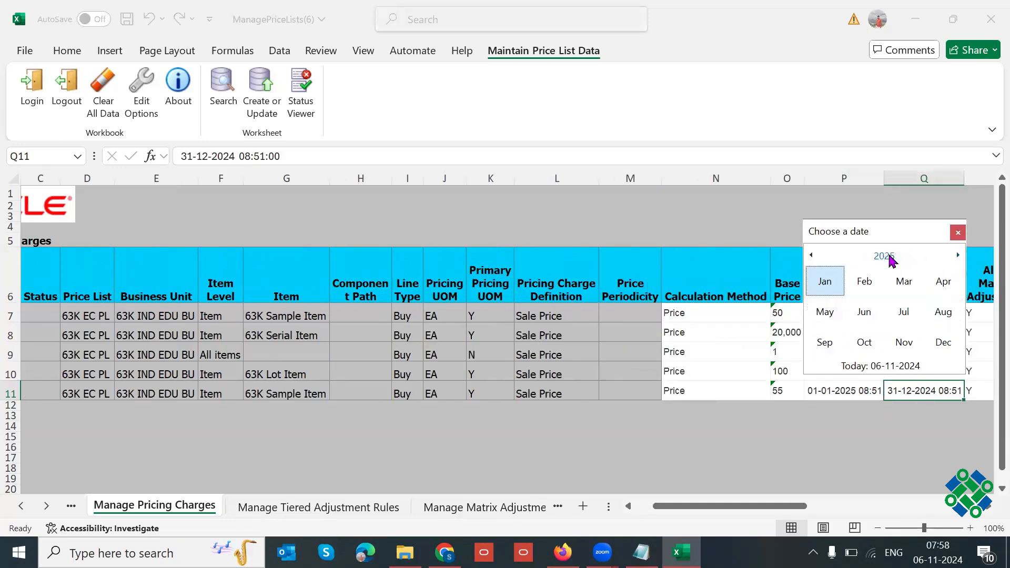
left_click(941, 345)
left_click(861, 352)
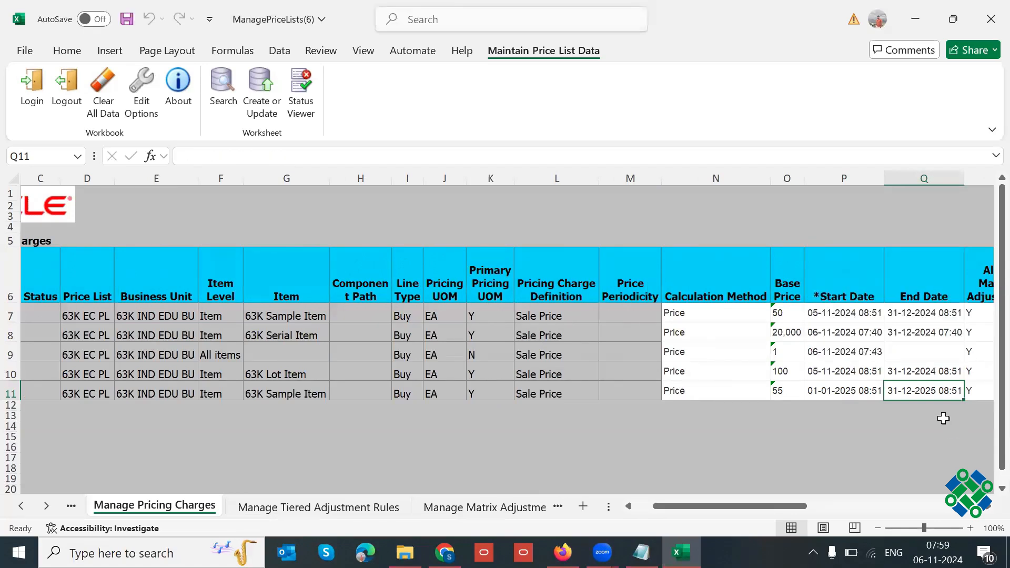
- Review the row 11 charge from Start Date through Action Type
left_click(846, 391)
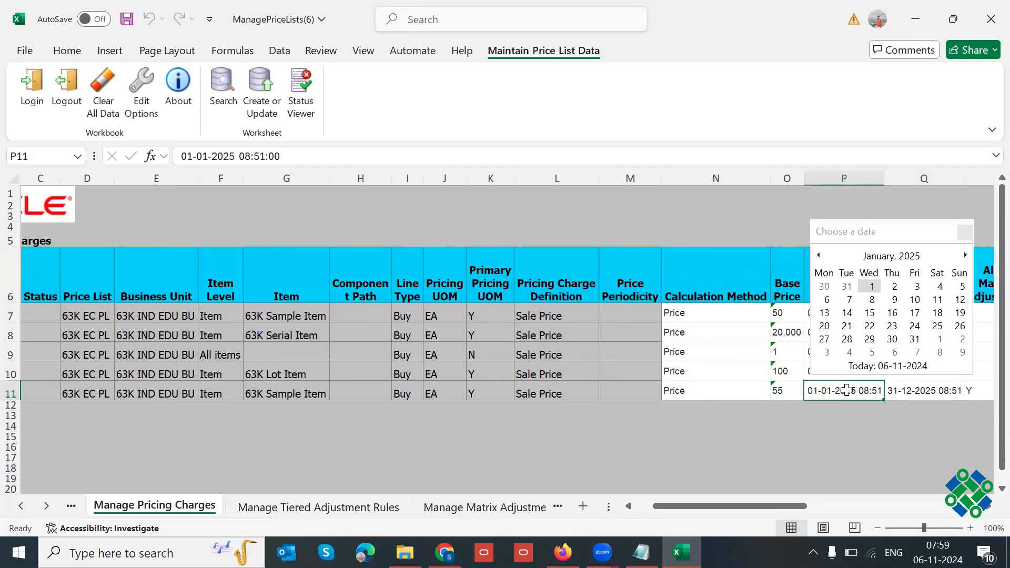
key("Tab")
key("Tab")
key("Tab")
key("Tab")
key("Tab")
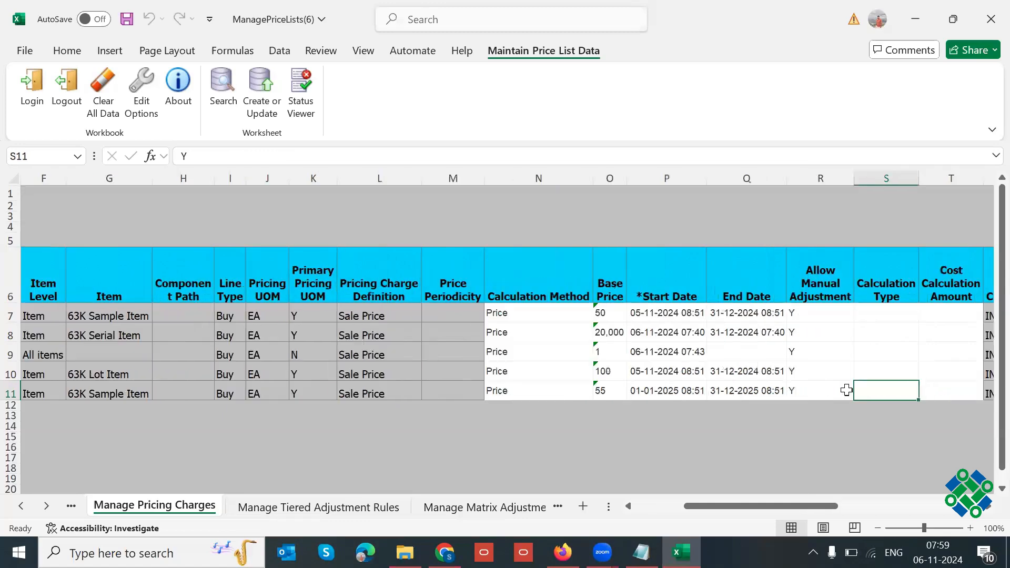
key("Tab")
key("Tab")
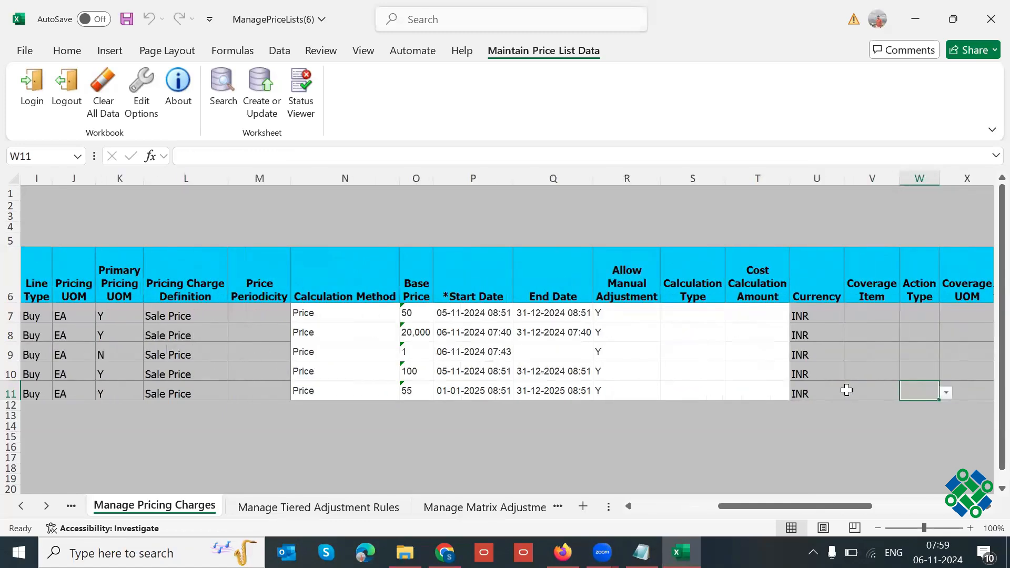
- Go back through the row 11 values to the Flagged cell near the start of the row
key("shift+Tab")
key("shift+Tab")
key("shift+Tab")
key("shift+Tab")
key("shift+Tab")
key("shift+Tab")
key("shift+Tab")
key("shift+Tab")
key("shift+Tab")
key("shift+Tab")
key("shift+Tab")
key("shift+Tab")
key("shift+Tab")
key("shift+Tab")
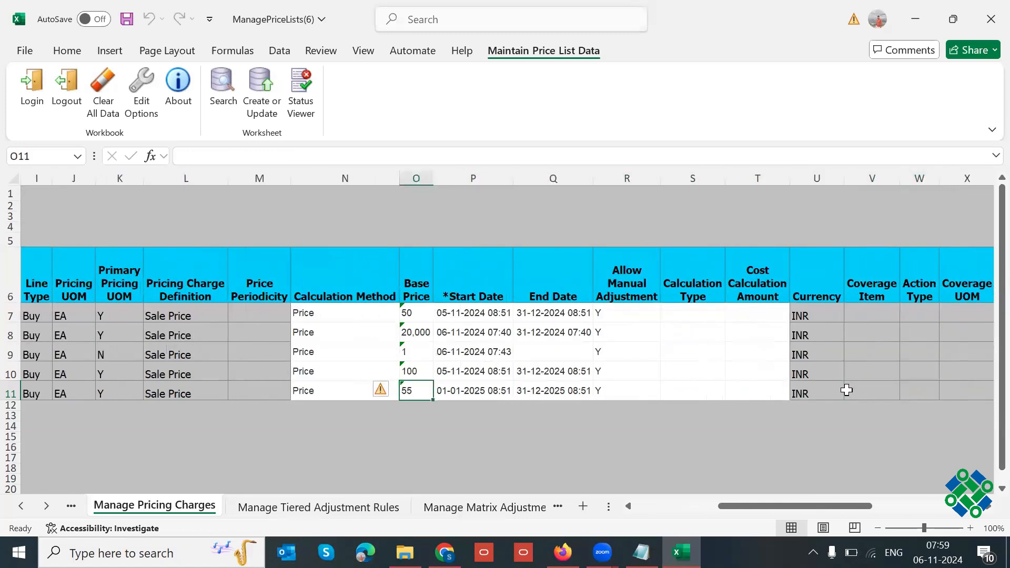
key("shift+Tab")
key("shift+Tab")
key("shift+Tab")
key("shift+Tab")
key("shift+Tab")
key("shift+Tab")
key("shift+Tab")
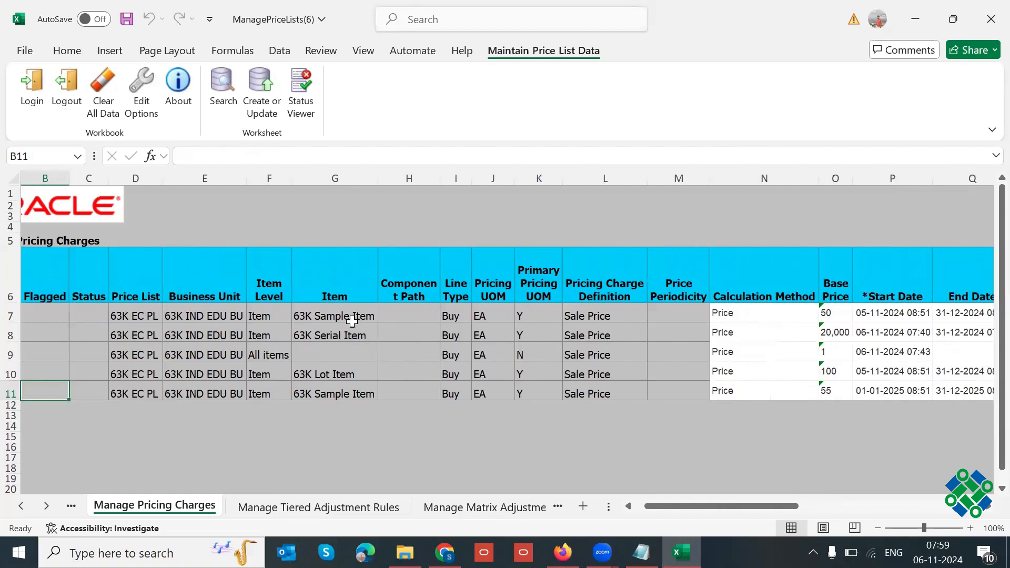
- Check the 63K Lot Item entry in row 10, and examine the row 11 charge from Item through End Date
left_click(308, 371)
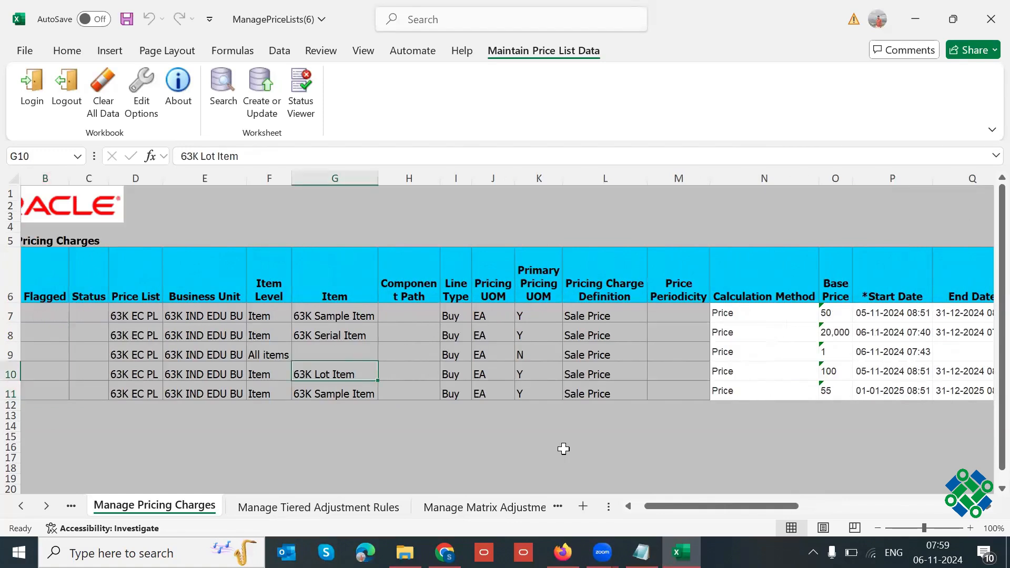
left_click(356, 398)
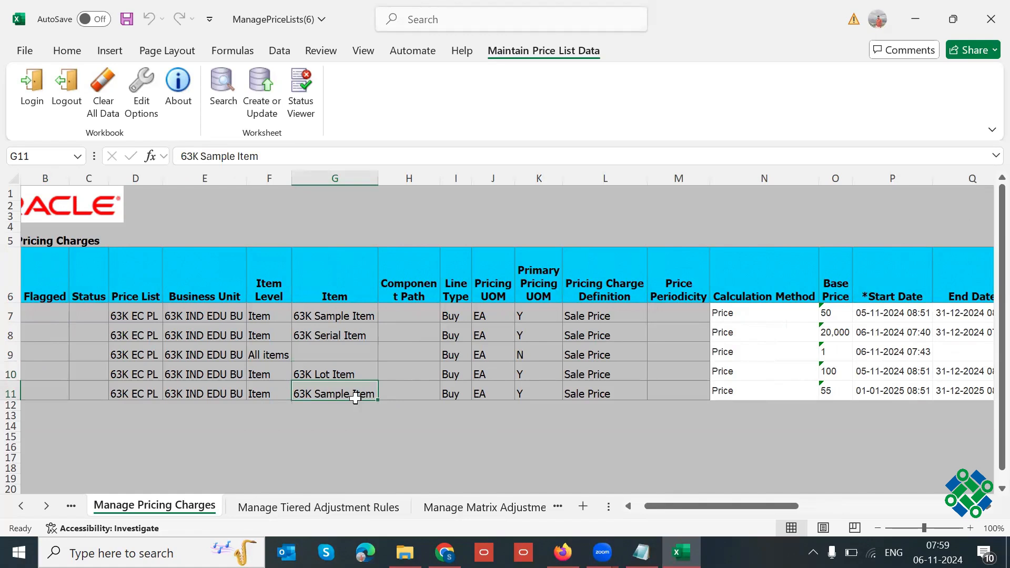
key("Tab")
key("Tab")
key("Tab")
key("Tab")
key("Tab")
key("Tab")
key("Tab")
key("Tab")
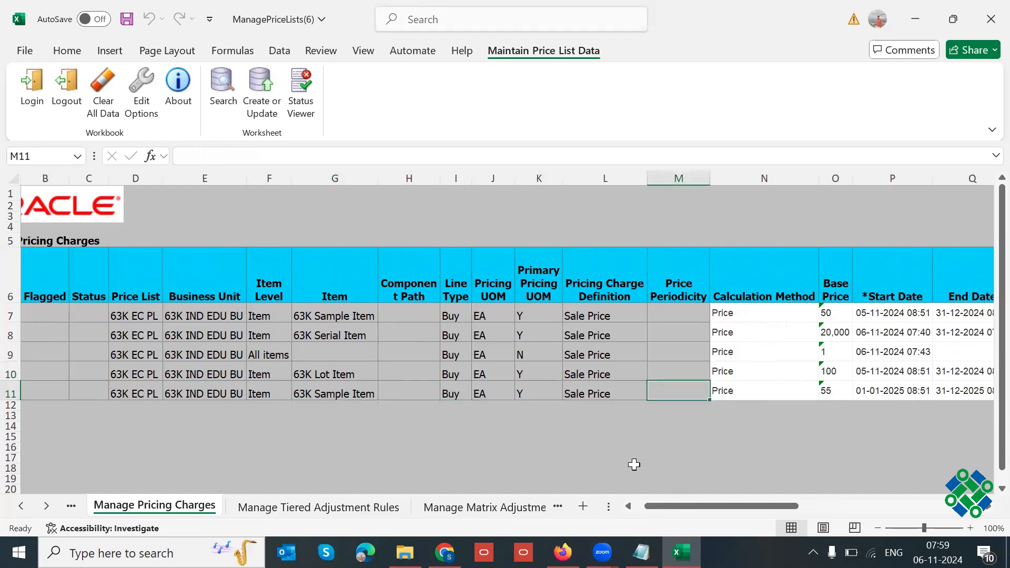
key("Tab")
key("Tab")
key("Tab")
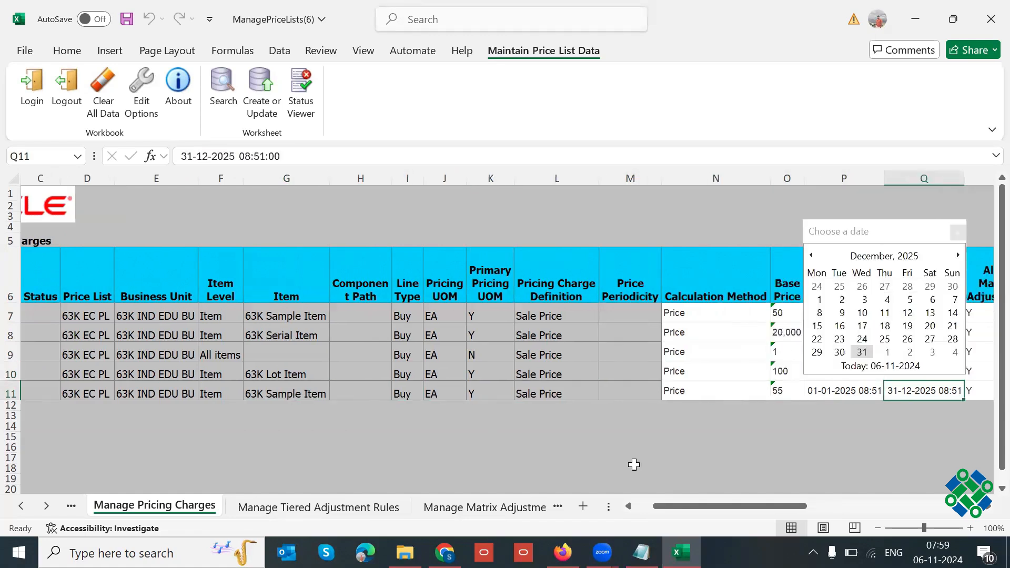
- Upload the two changed charges in rows 10 and 11 to Oracle with Create or Update
key("shift+Tab")
key("shift+Tab")
key("shift+Tab")
key("shift+Tab")
key("shift+Tab")
key("shift+Tab")
key("shift+Tab")
key("shift+Tab")
key("shift+Tab")
key("shift+Tab")
key("shift+Tab")
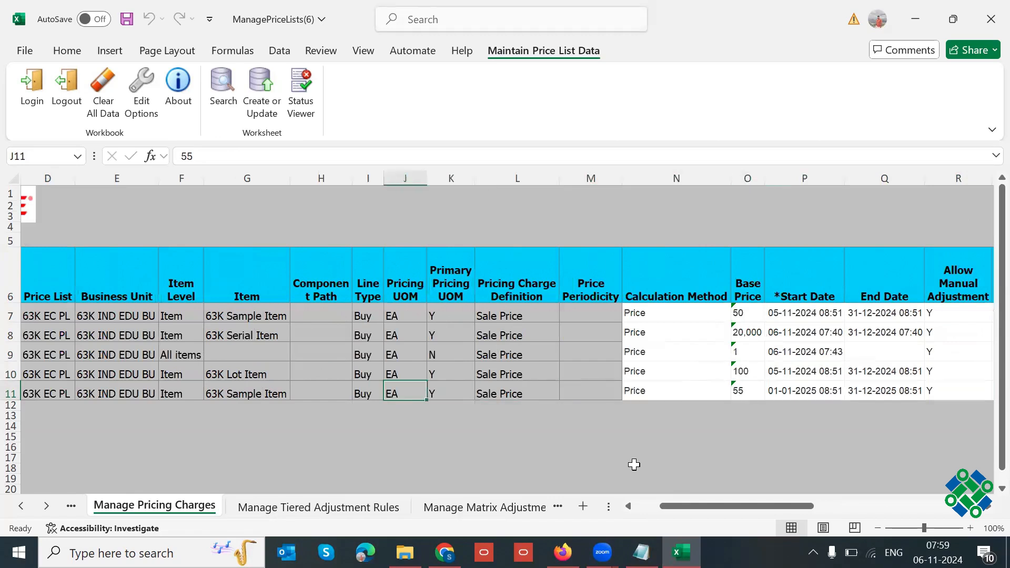
key("Tab")
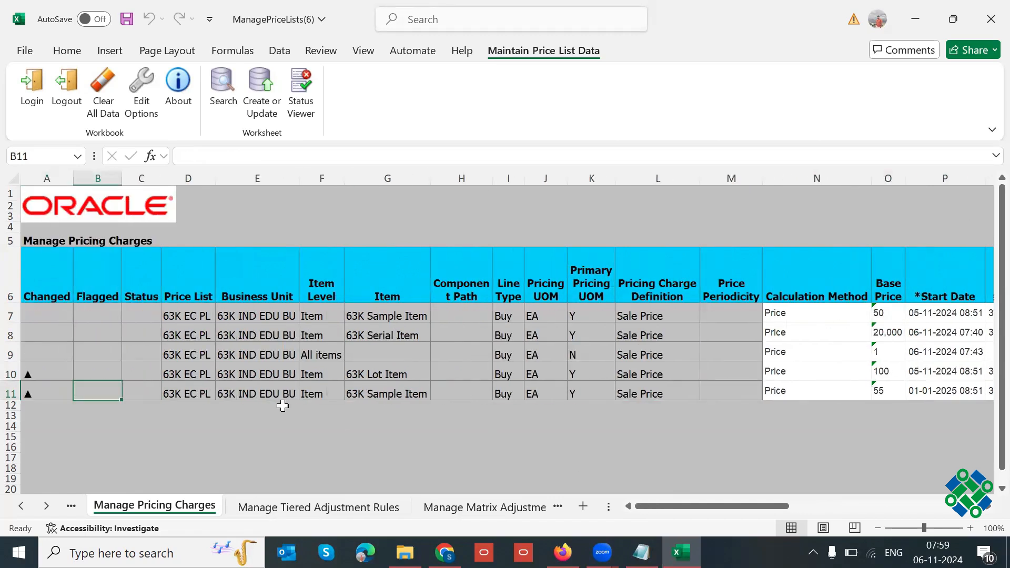
left_click_drag(59, 373, 61, 394)
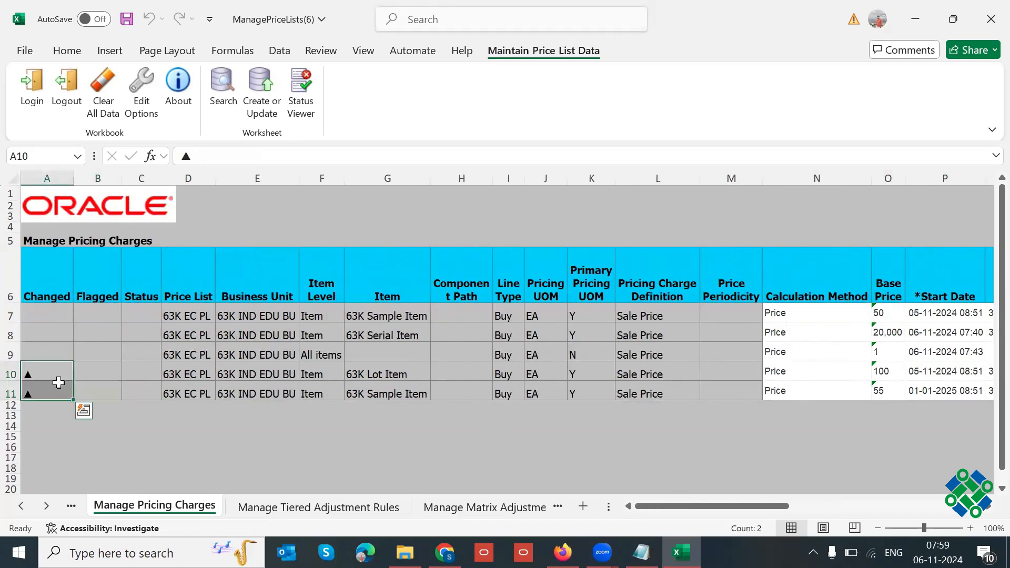
left_click(262, 113)
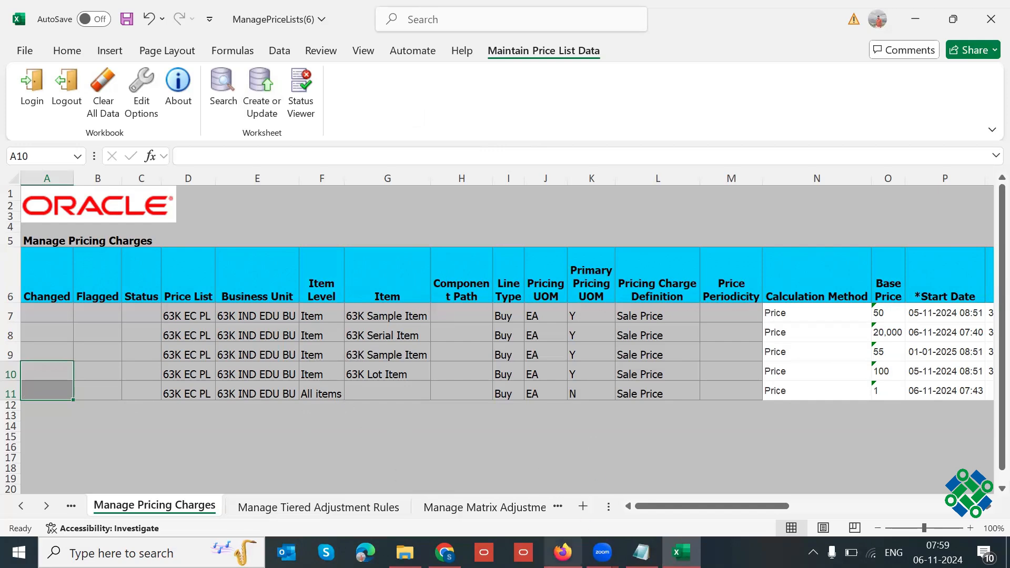
- Switch to the 63K EC PL price list in Firefox and try to delete the 63K Lot Item line
left_click(562, 552)
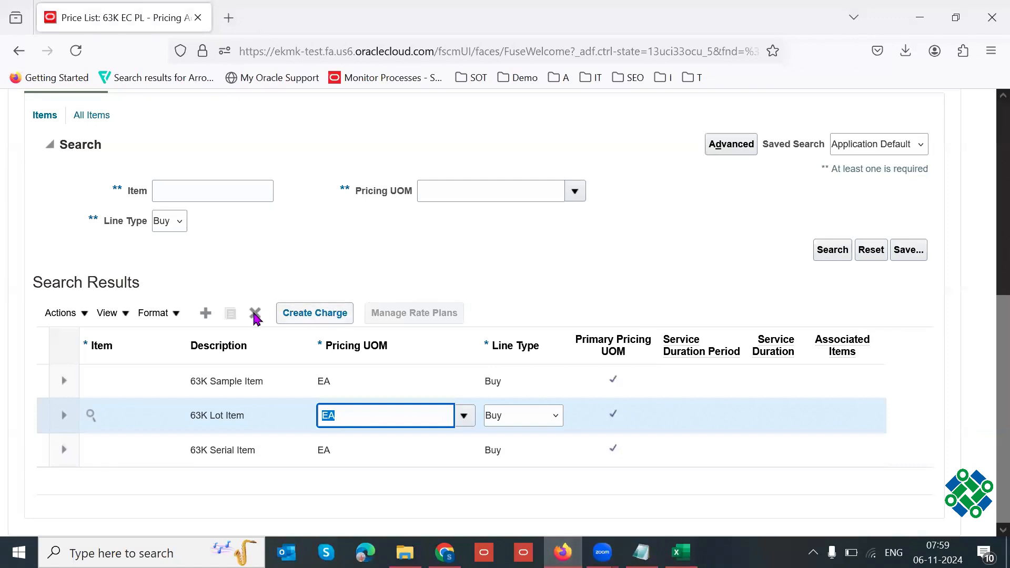
left_click(255, 315)
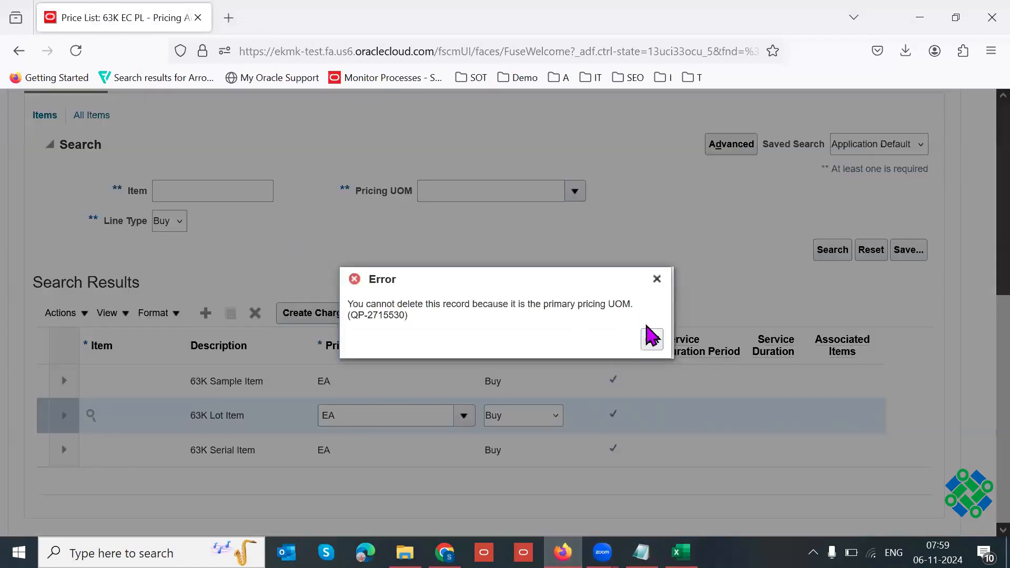
left_click(653, 340)
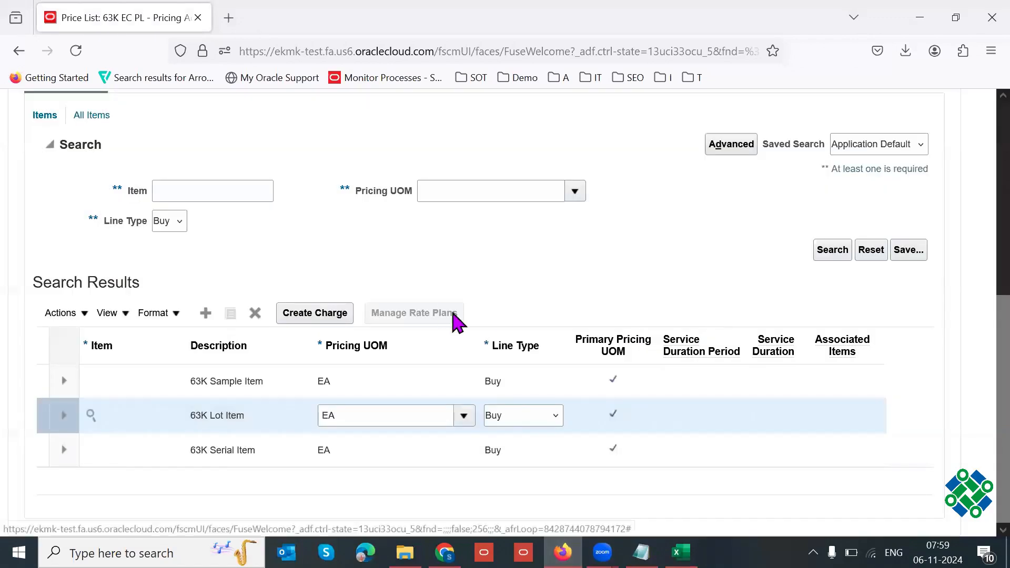
left_click(258, 313)
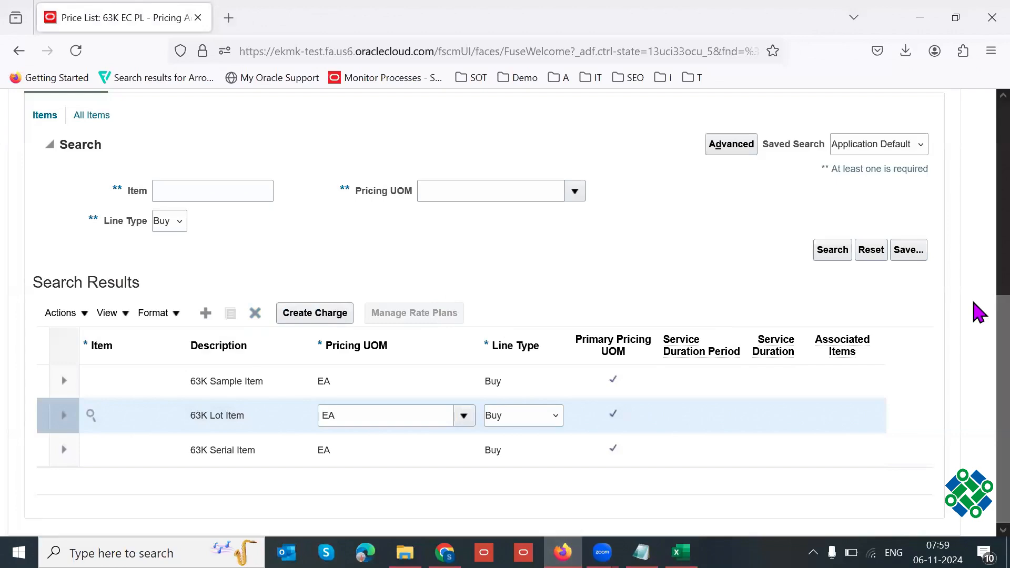
scroll(974, 284, "up", 1)
left_click(657, 279)
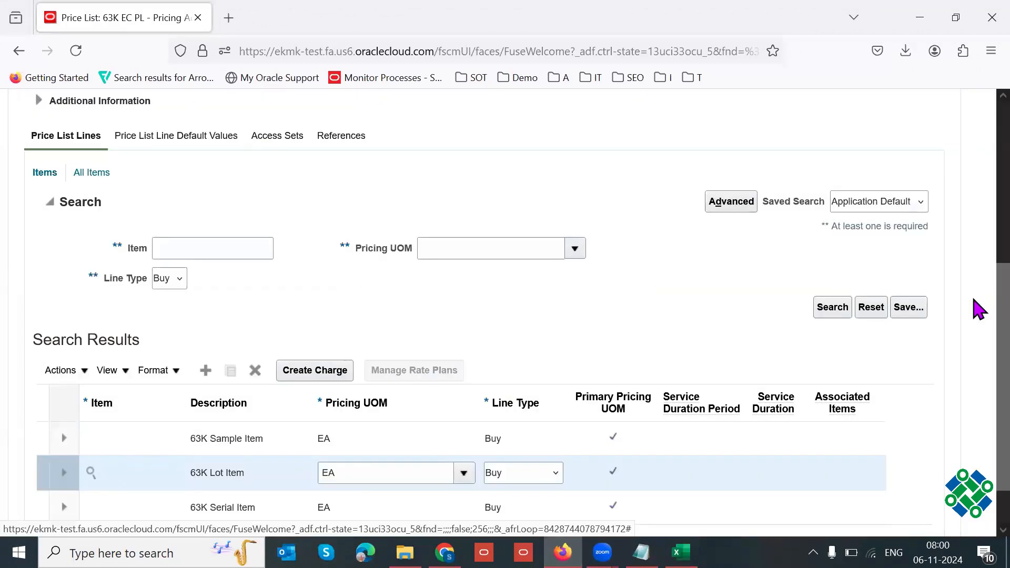
- Cancel out of the 63K EC PL price list and reopen it for editing from the Manage Price Lists results
scroll(977, 252, "up", 3)
scroll(977, 188, "up", 2)
left_click(926, 146)
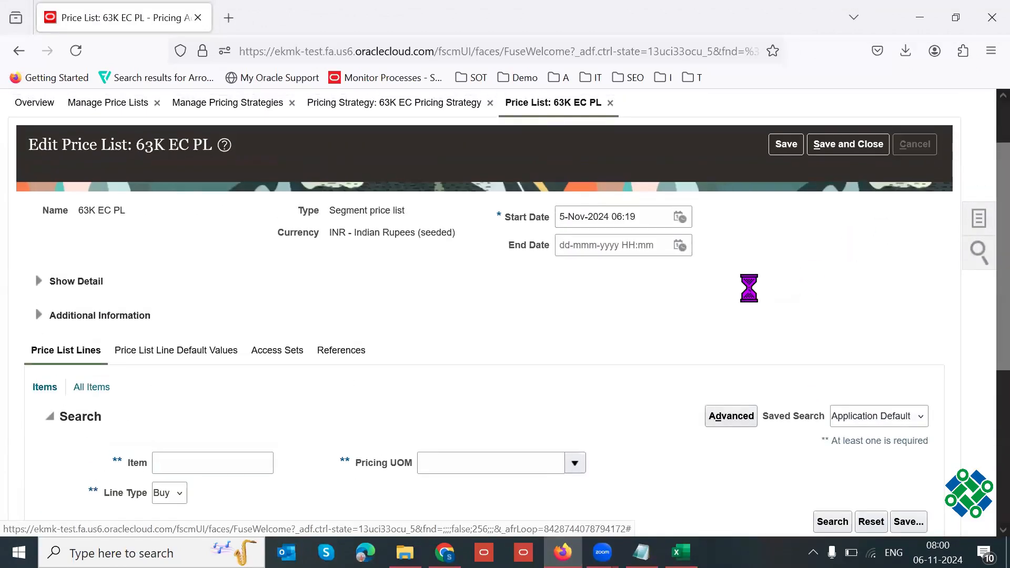
scroll(985, 292, "down", 2)
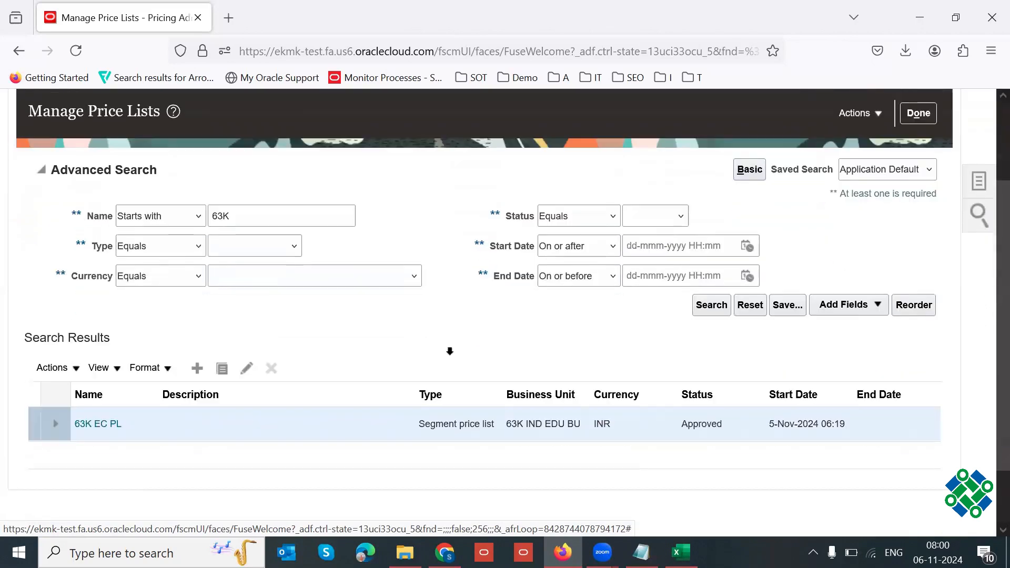
left_click(247, 368)
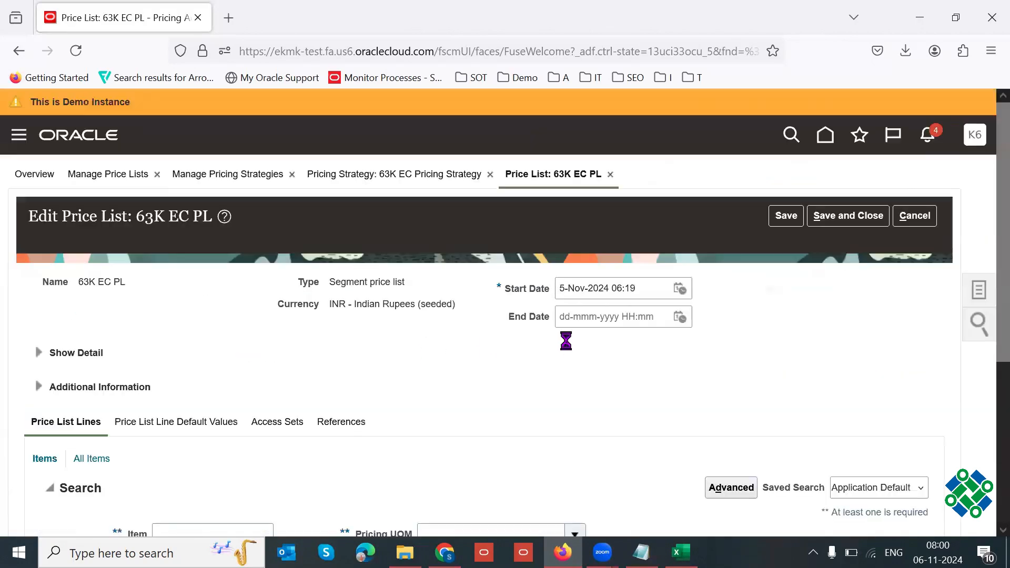
- Search the price list lines with Line Type Buy and select the 63K Lot Item line
scroll(566, 345, "down", 4)
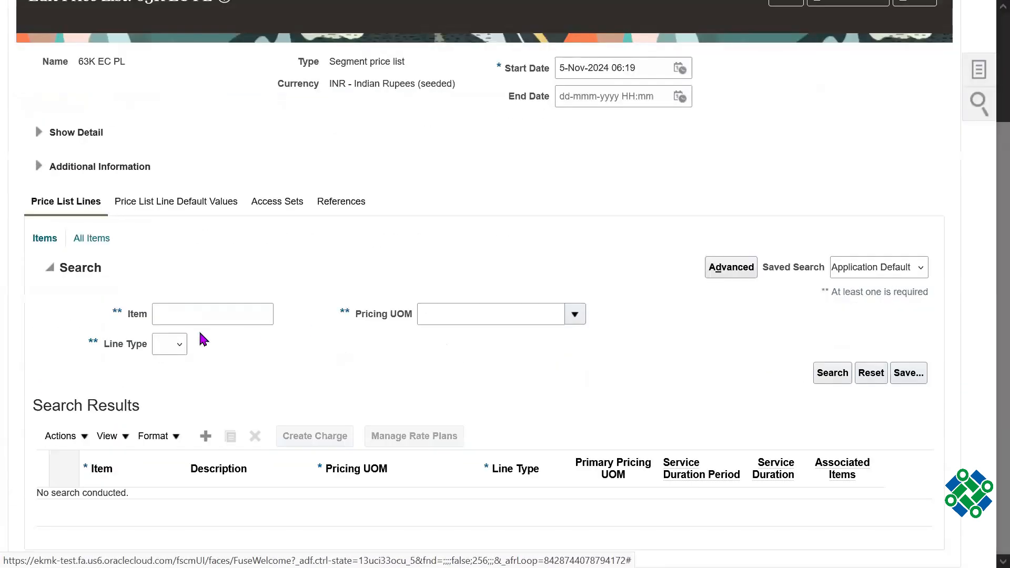
left_click(173, 344)
left_click(181, 384)
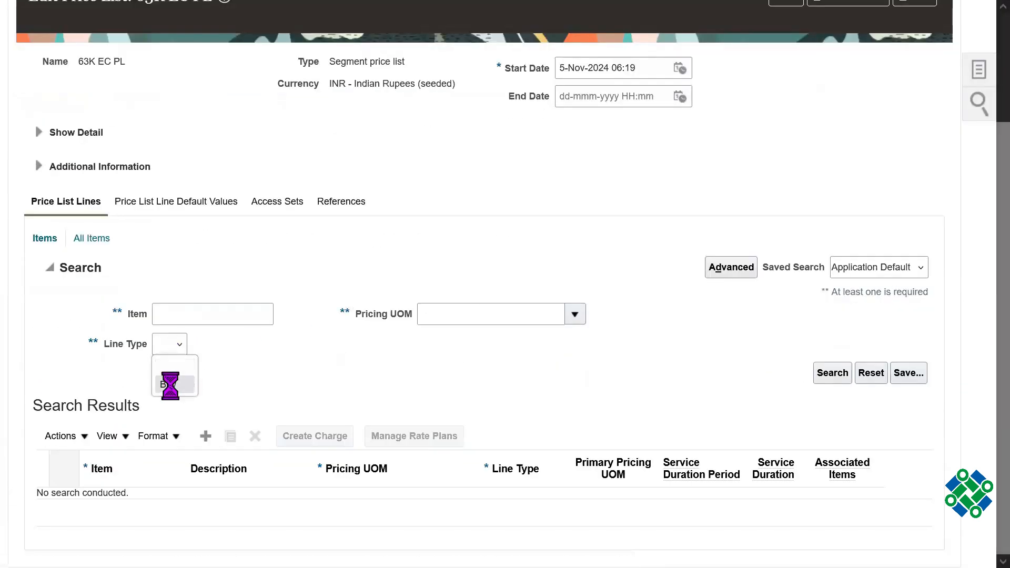
left_click(828, 383)
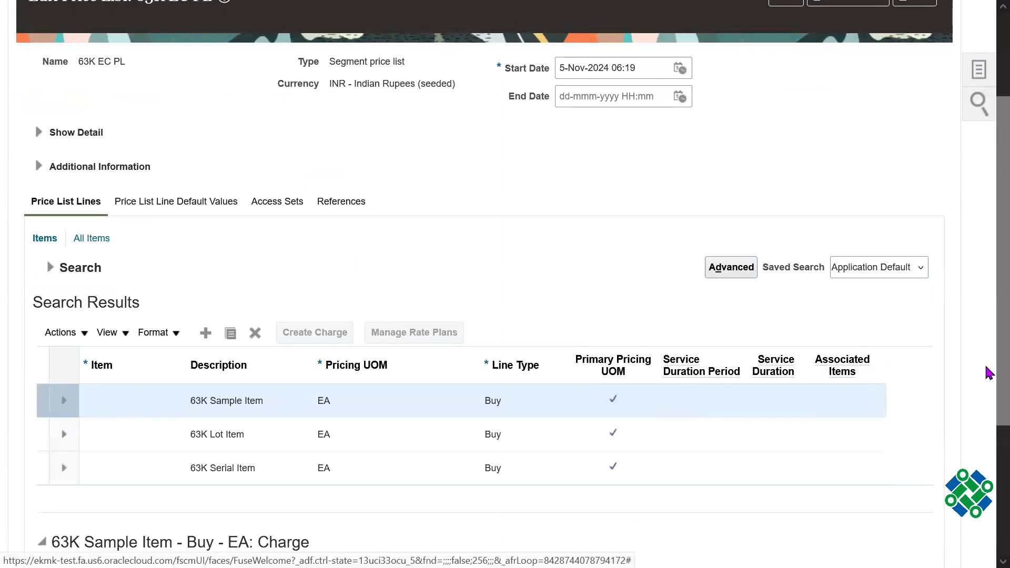
scroll(989, 389, "down", 3)
left_click(310, 304)
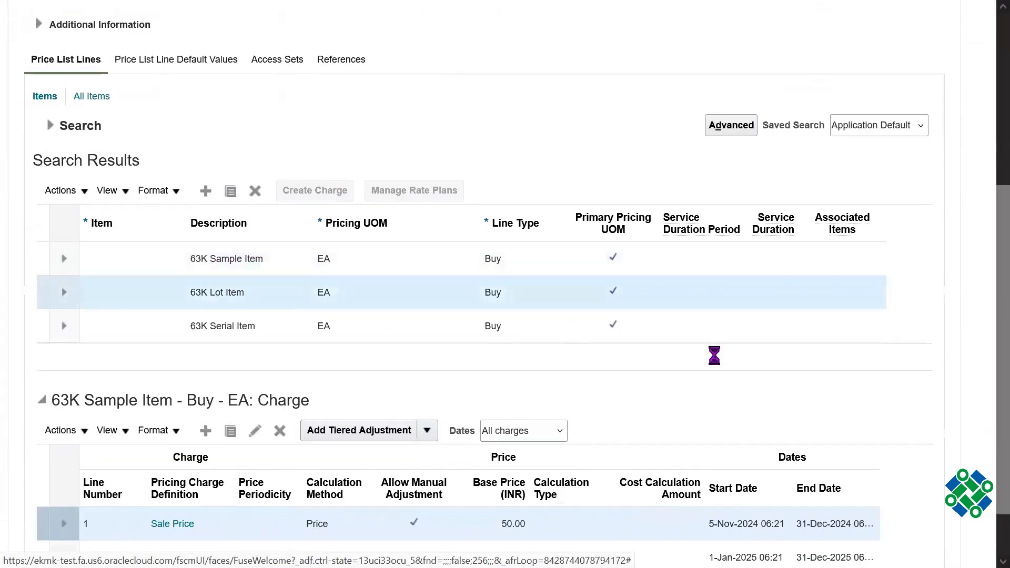
- Review the base price and manual adjustment setting of the 63K Lot Item charge
scroll(988, 390, "down", 3)
scroll(989, 404, "down", 1)
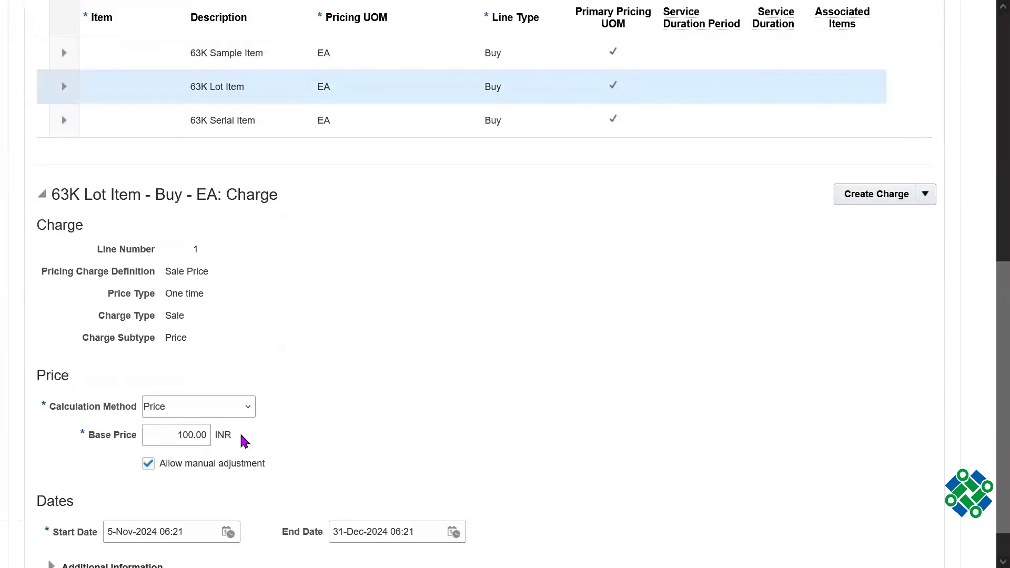
left_click(204, 435)
left_click_drag(228, 469, 163, 470)
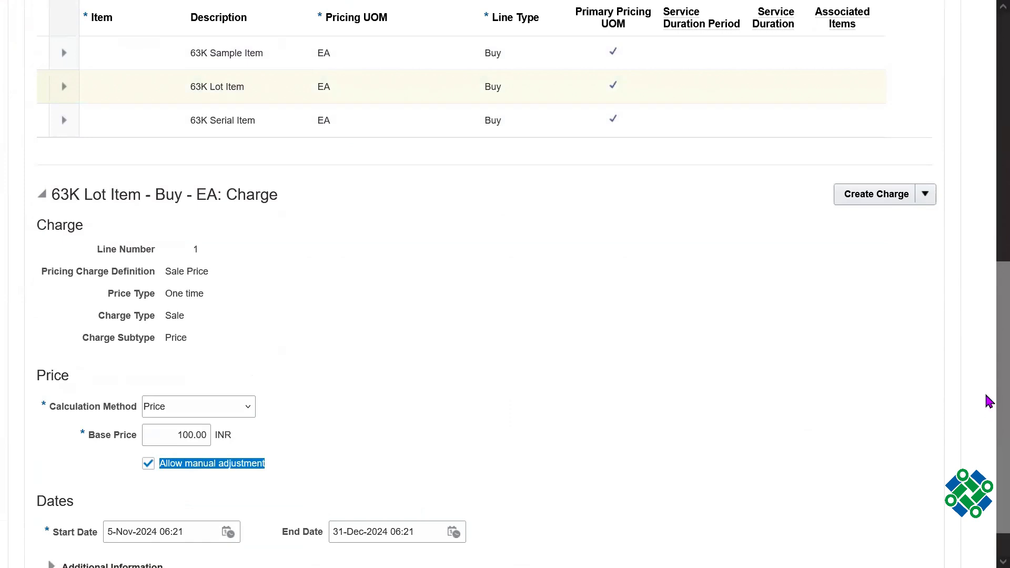
scroll(987, 379, "up", 2)
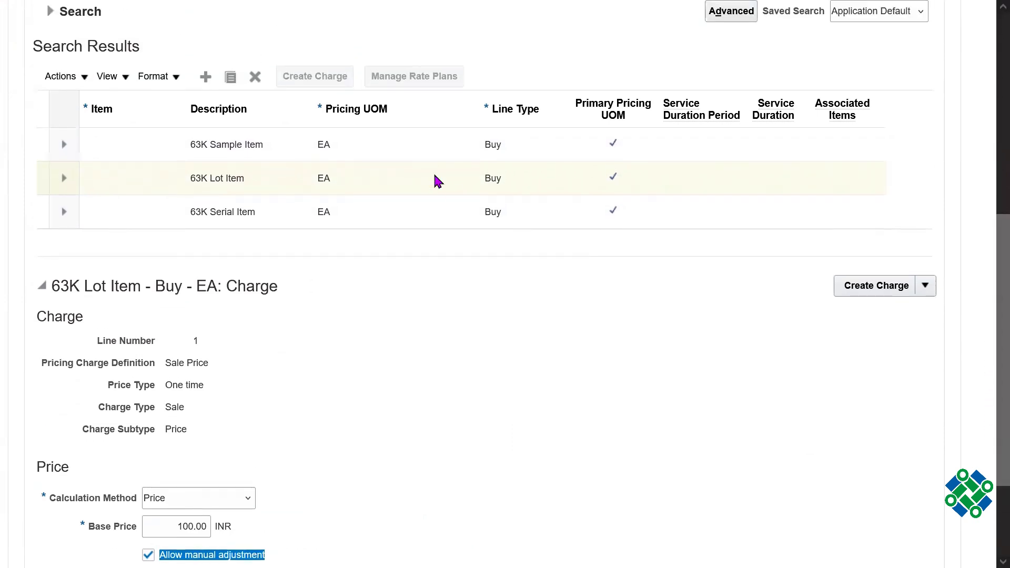
- Select the 63K Sample Item line and check the start and end dates of its charges
left_click(304, 150)
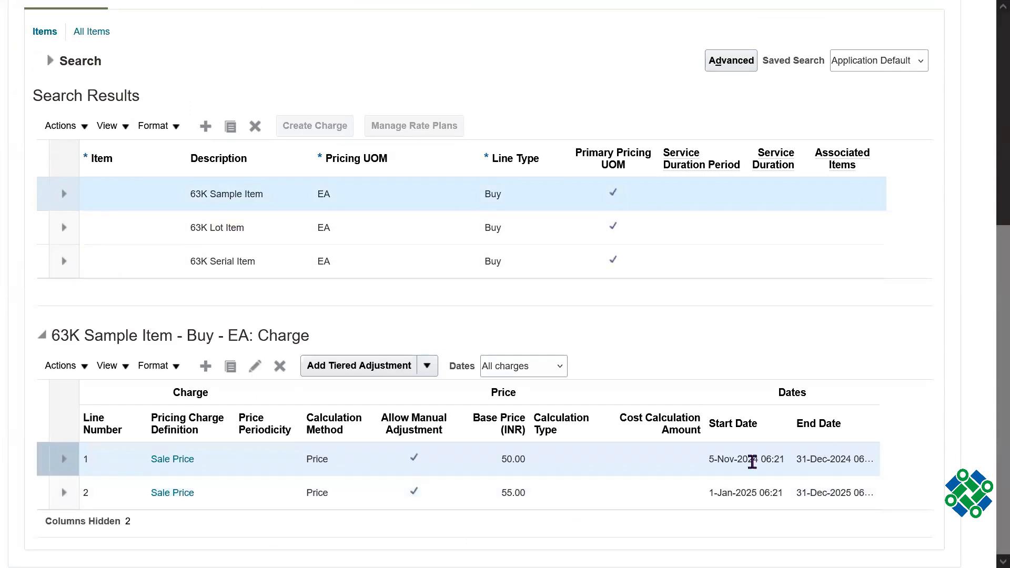
left_click_drag(710, 462, 864, 458)
left_click(532, 500)
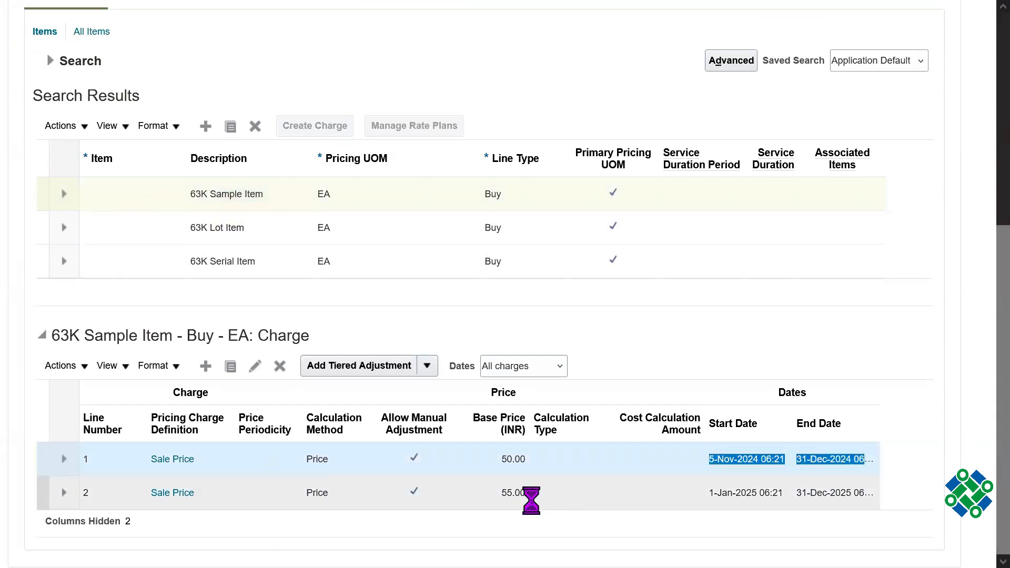
left_click_drag(710, 492, 888, 491)
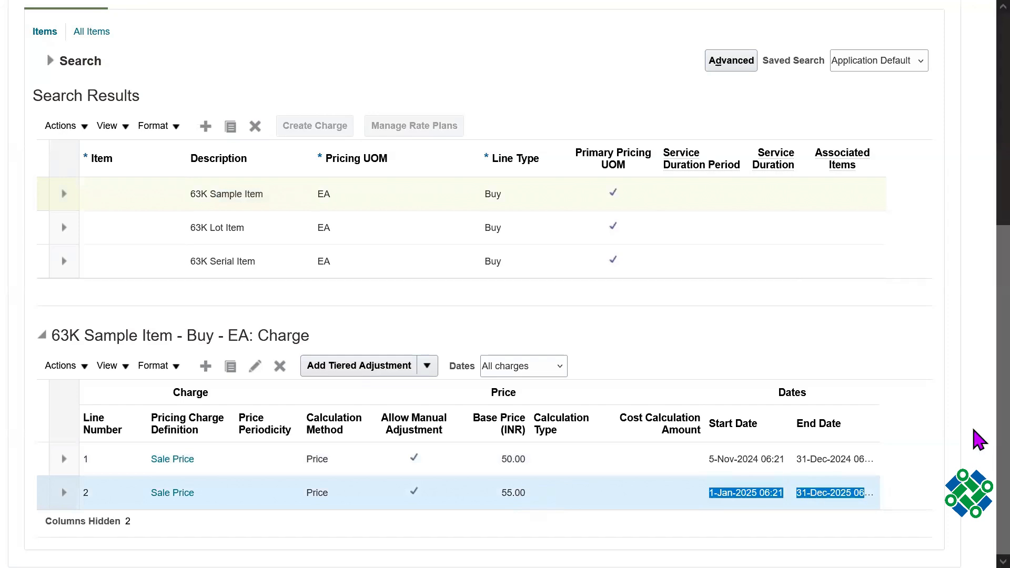
- Examine the base price, start date and end date of the 63K Sample Item's charge line 2
scroll(978, 439, "up", 1)
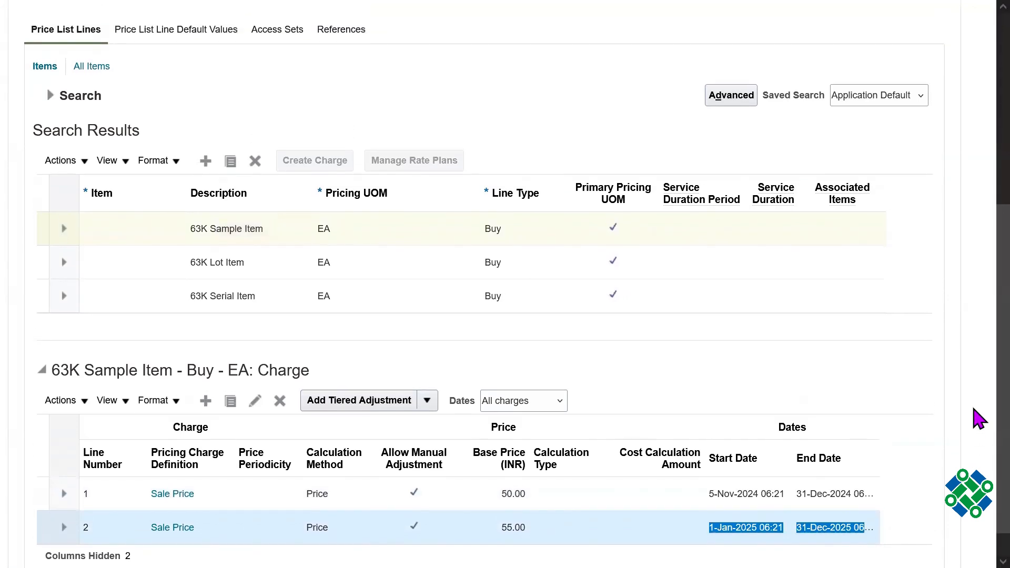
scroll(975, 409, "up", 8)
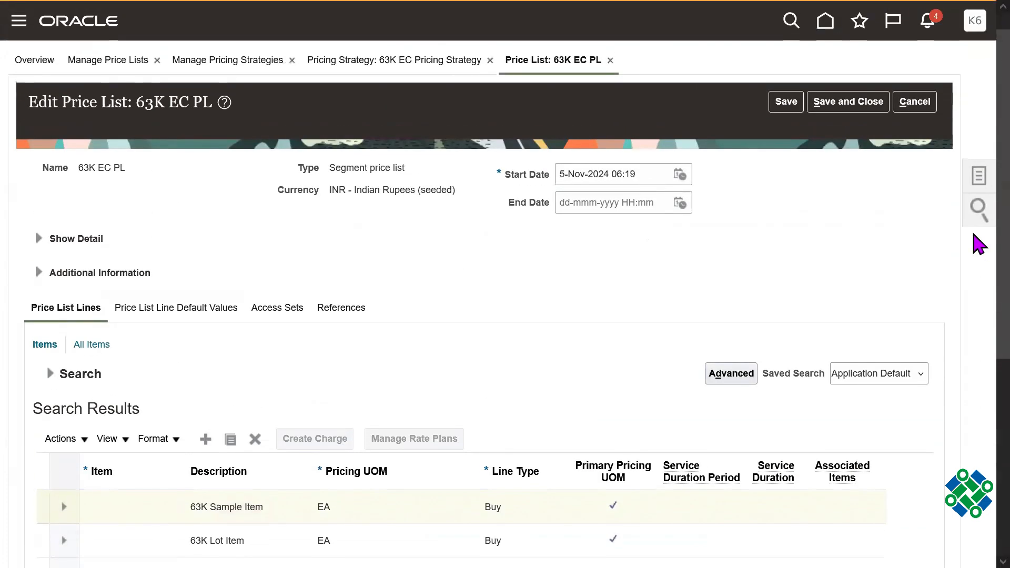
scroll(975, 326, "down", 8)
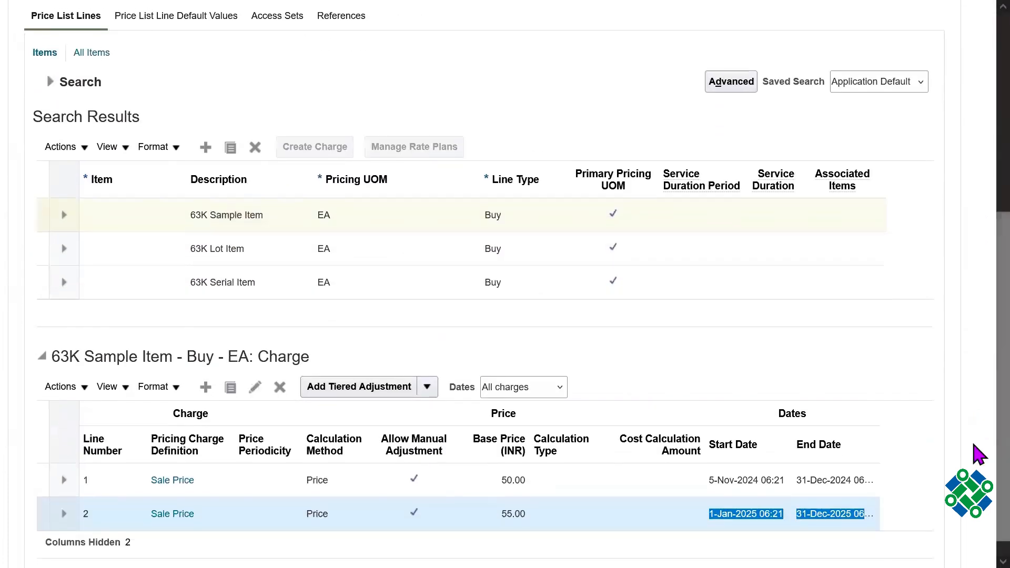
scroll(981, 451, "down", 1)
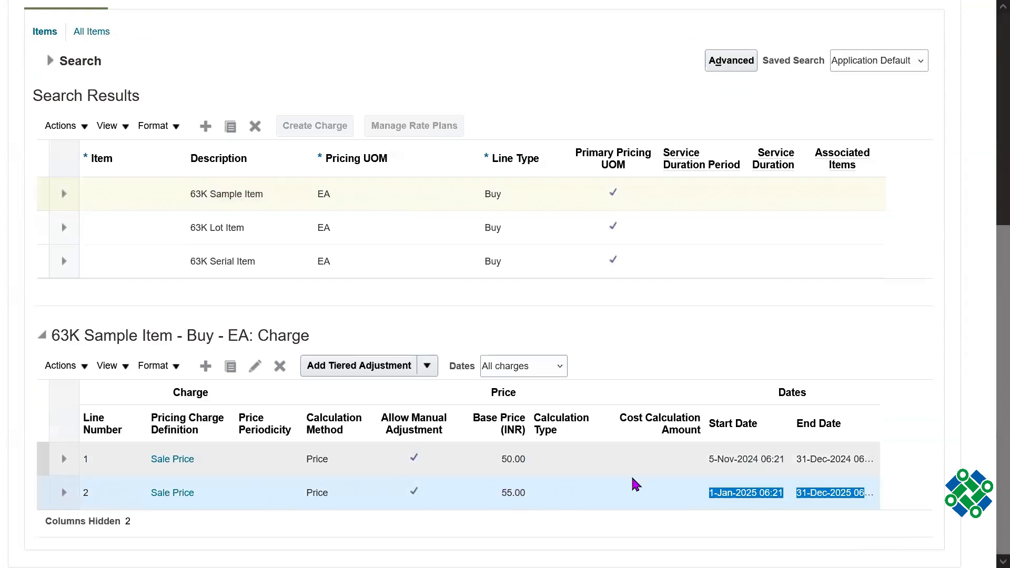
double_click(512, 493)
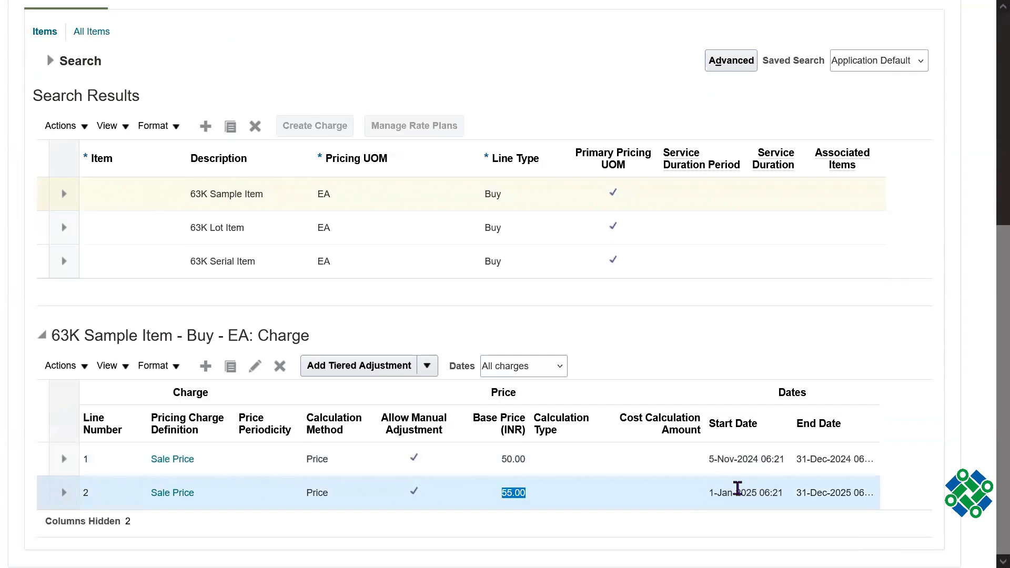
triple_click(738, 489)
triple_click(826, 490)
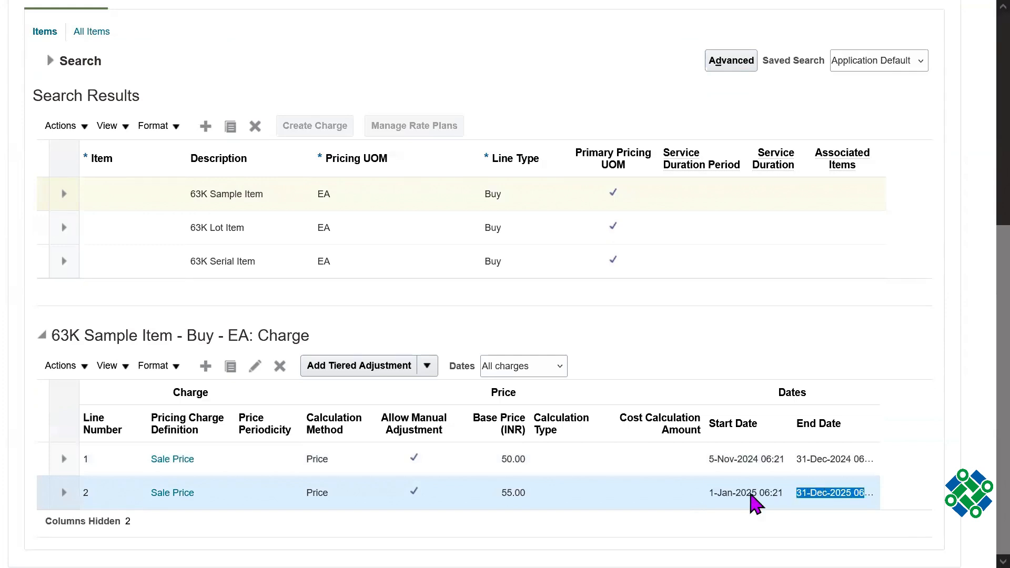
triple_click(750, 495)
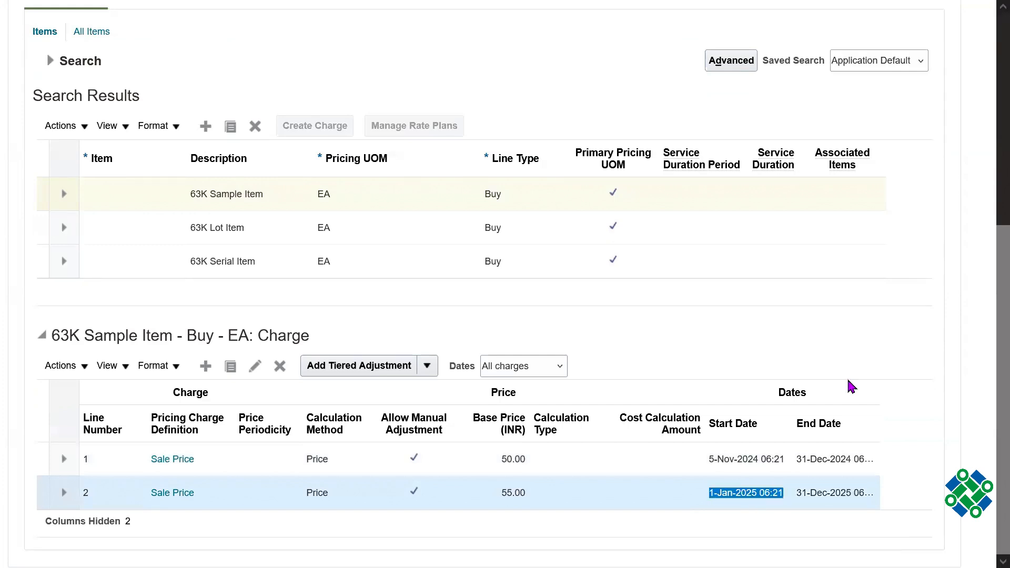
scroll(985, 356, "up", 3)
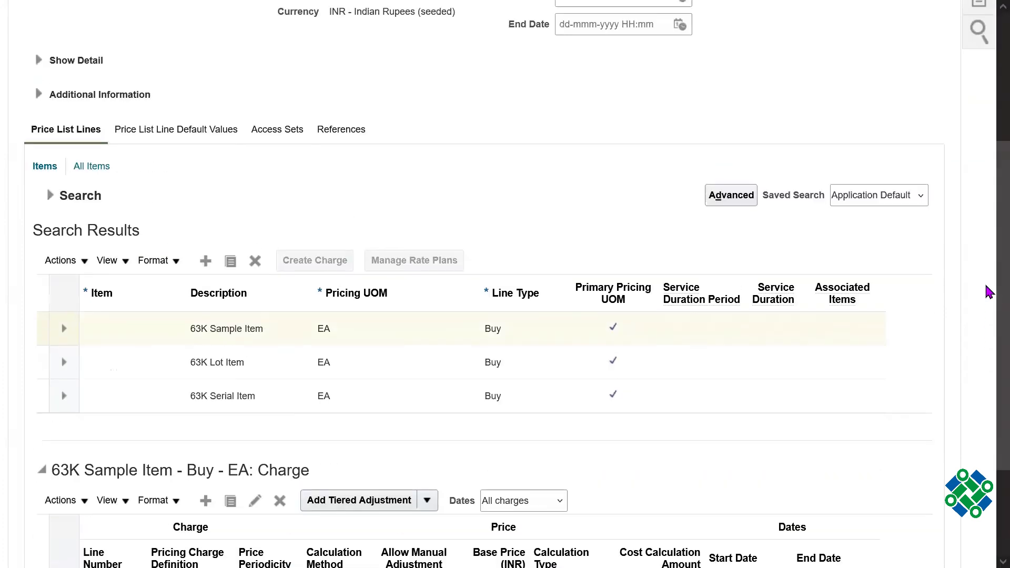
scroll(987, 236, "up", 3)
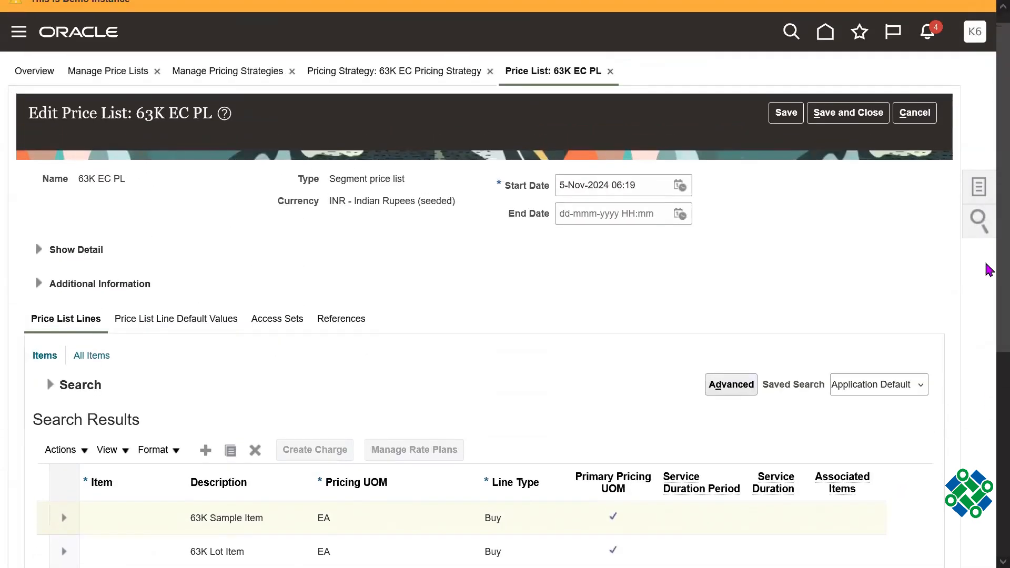
scroll(988, 325, "down", 4)
scroll(989, 325, "down", 1)
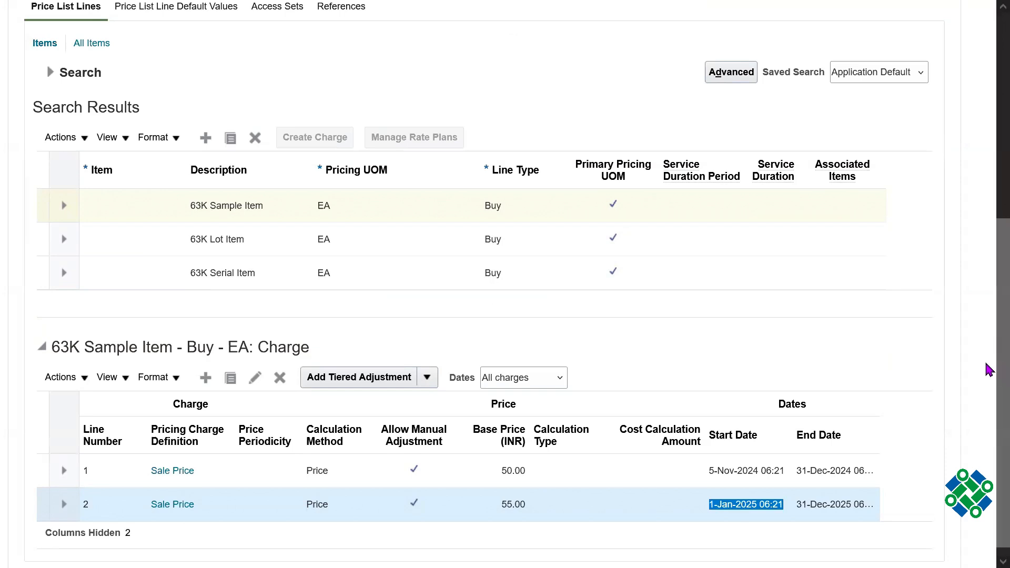
key("XF86MonBrightnessDown")
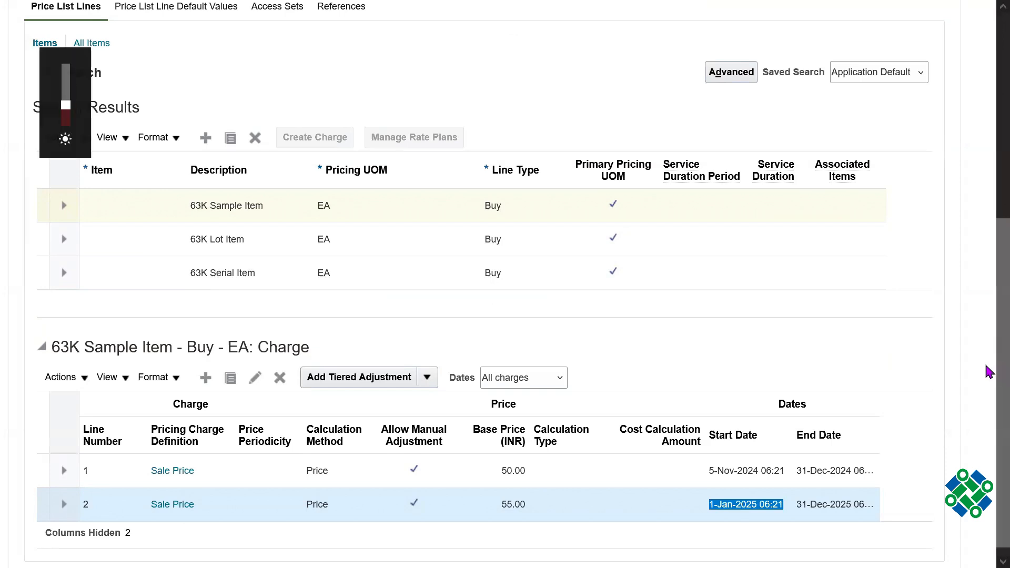
scroll(989, 366, "up", 3)
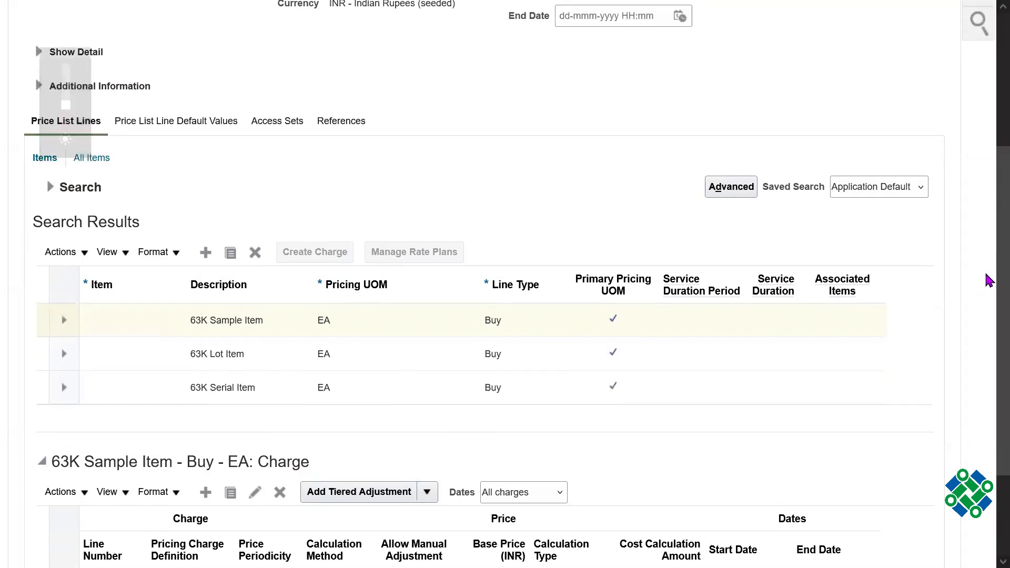
scroll(989, 350, "down", 3)
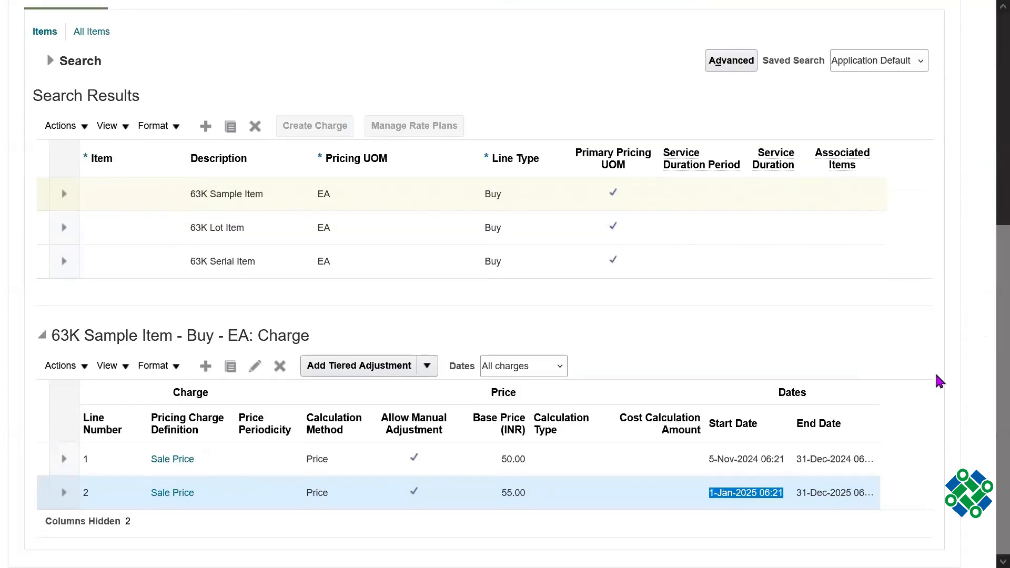
left_click(856, 345)
scroll(989, 344, "up", 4)
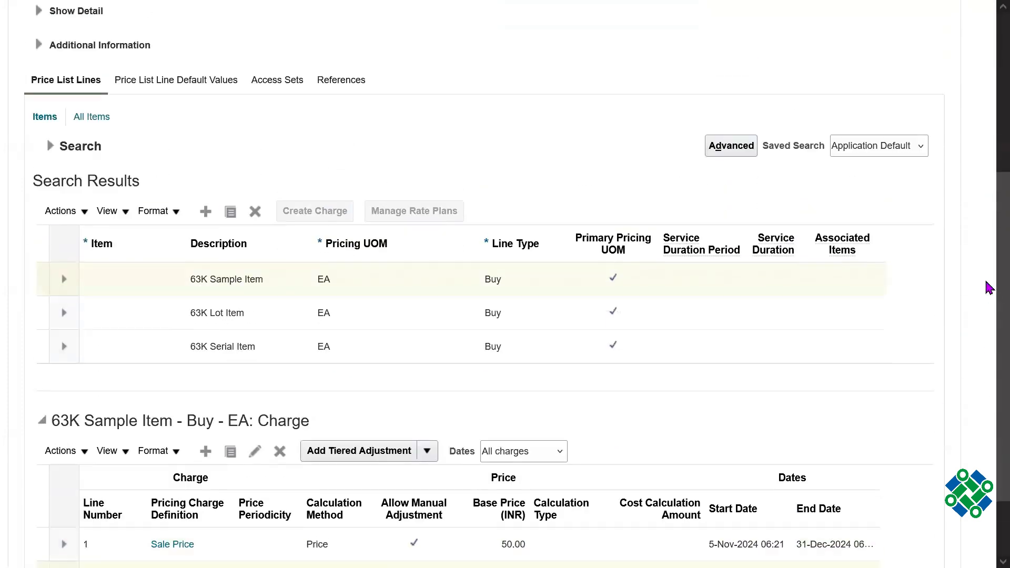
scroll(988, 203, "up", 2)
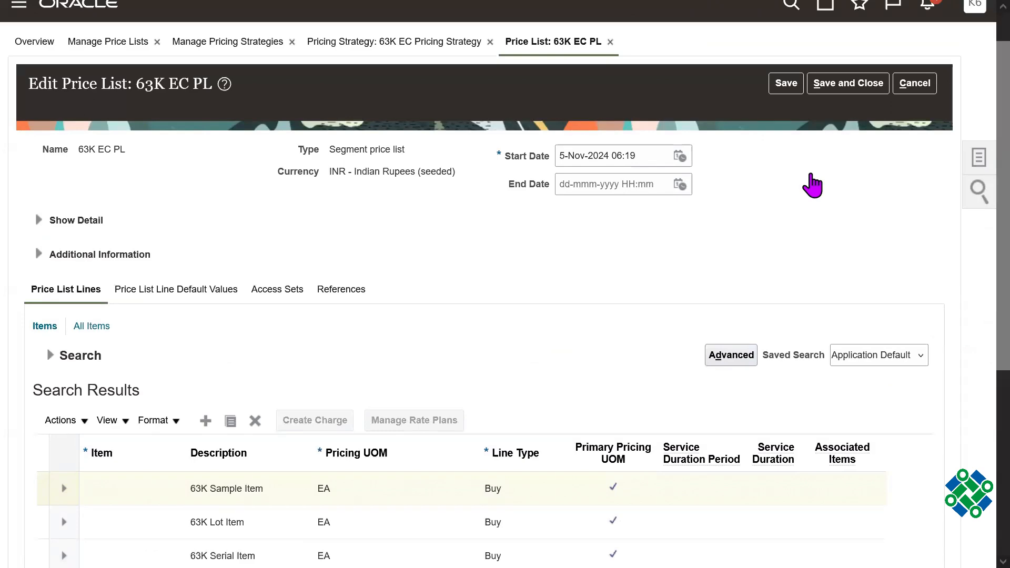
scroll(984, 315, "down", 3)
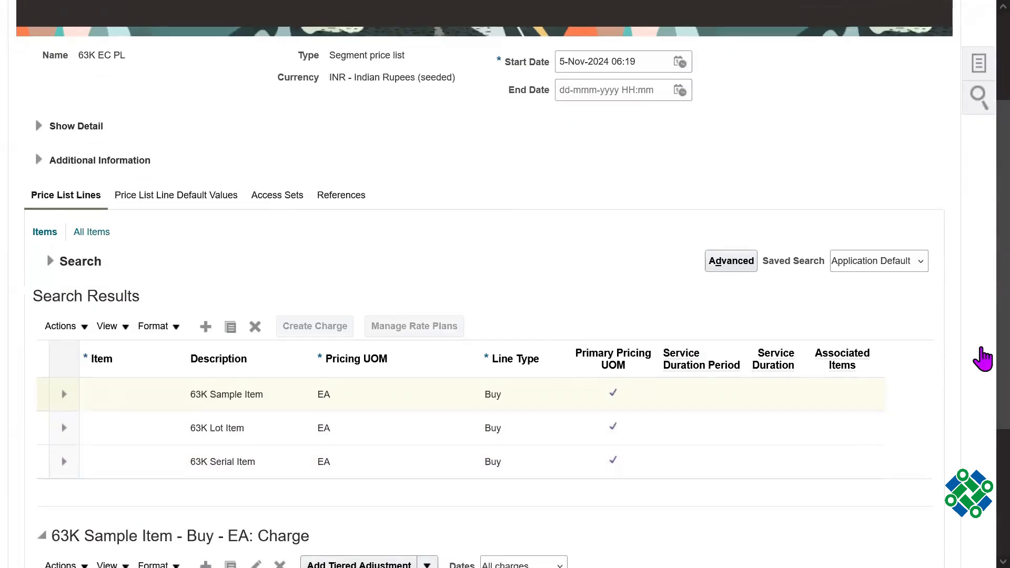
scroll(981, 401, "down", 1)
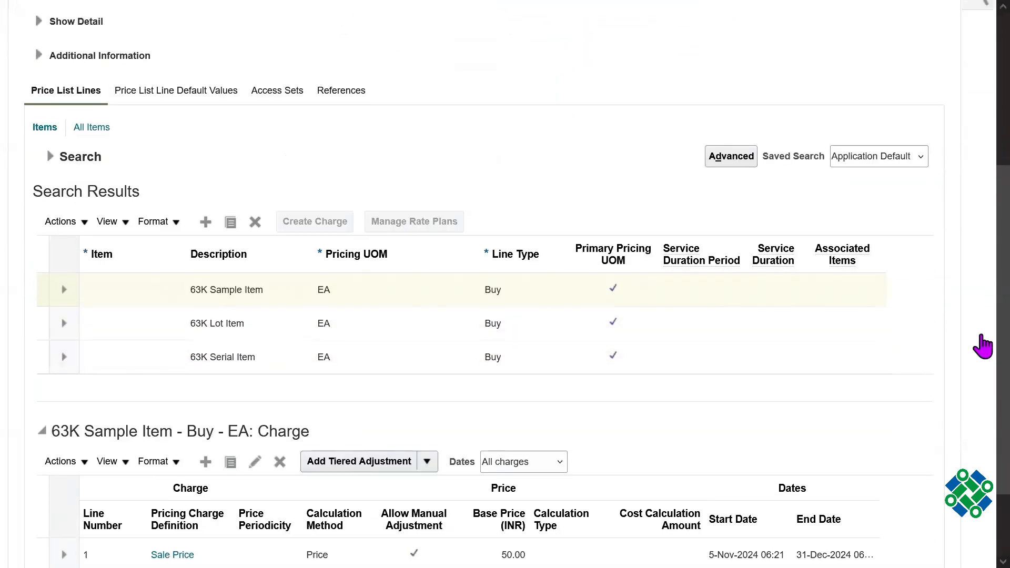
scroll(982, 343, "up", 3)
scroll(982, 288, "up", 2)
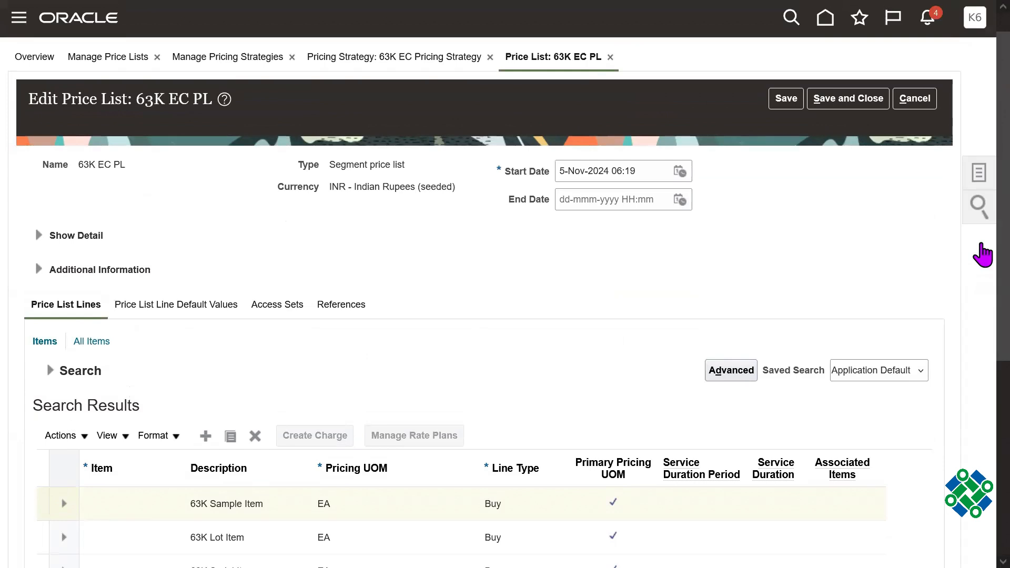
scroll(983, 242, "up", 1)
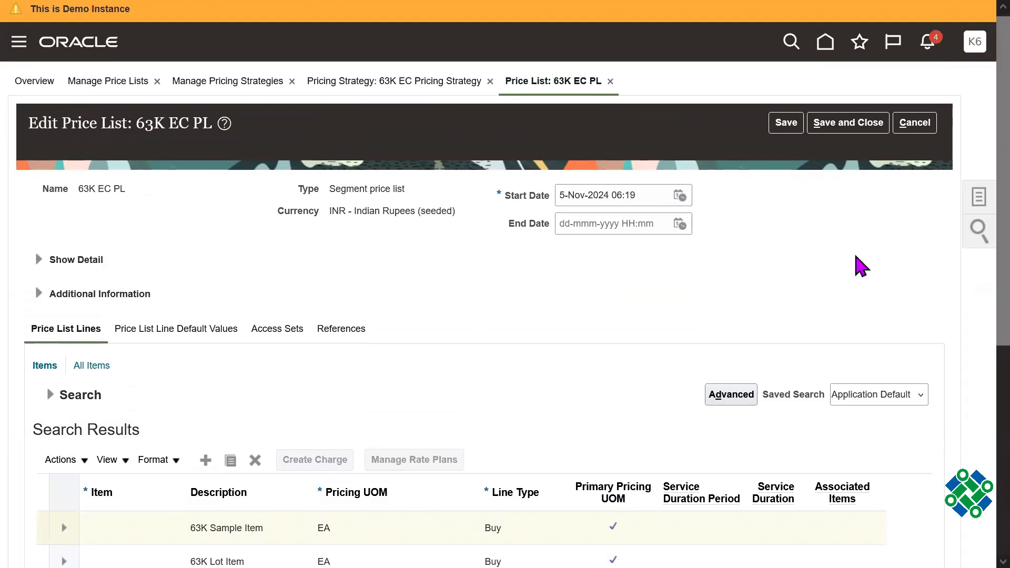
key("F11")
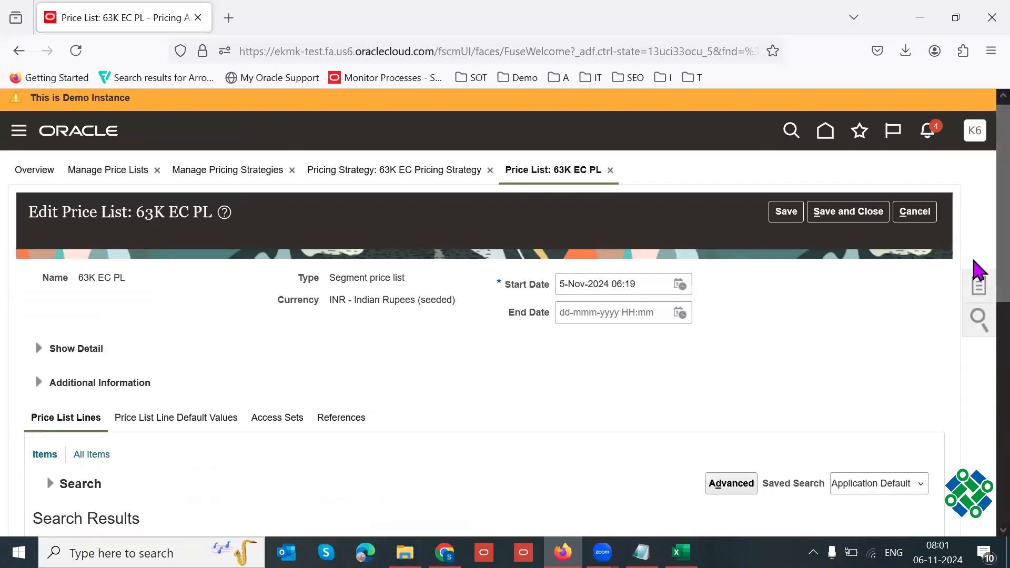
scroll(981, 263, "down", 1)
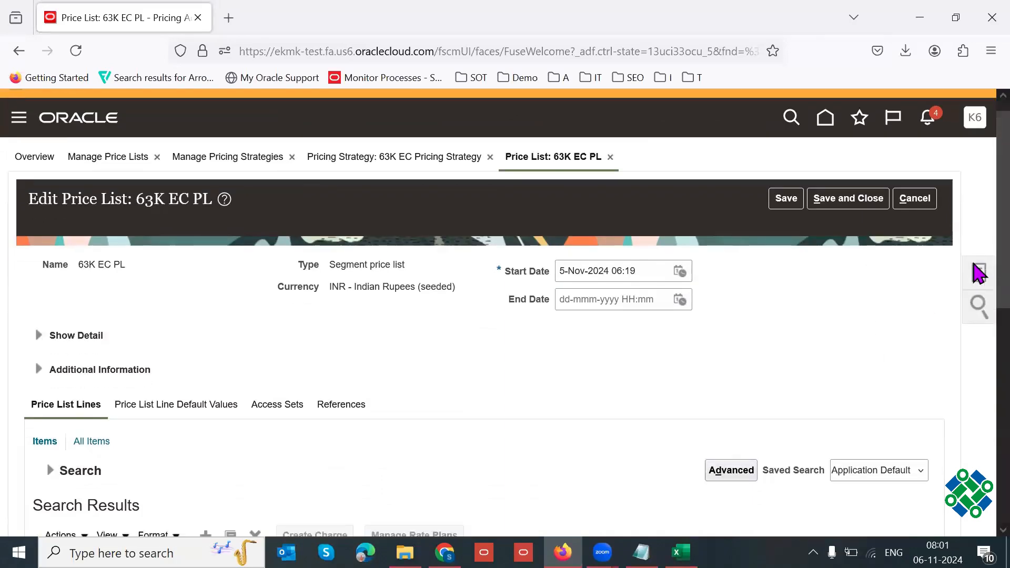
scroll(978, 279, "down", 4)
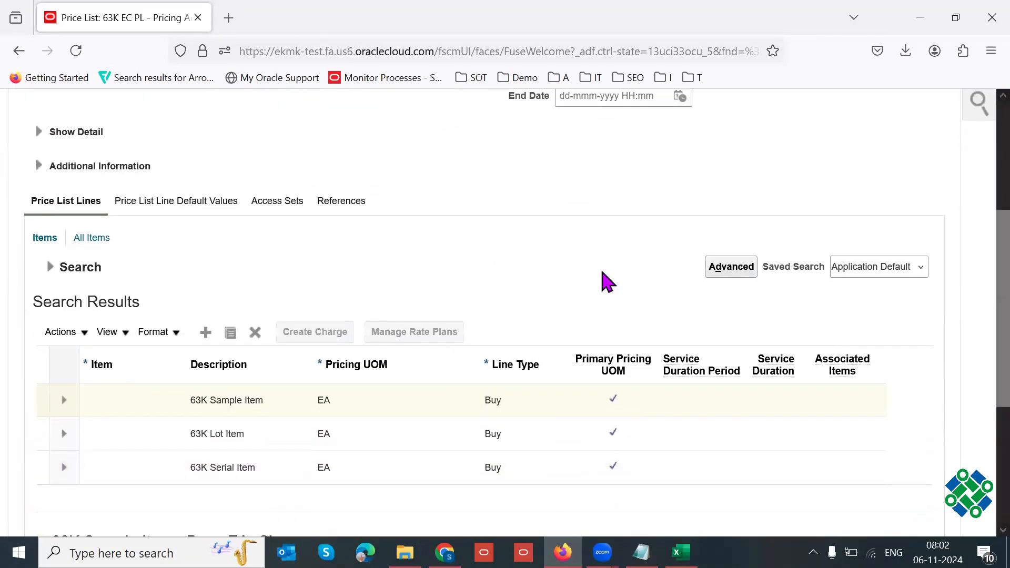
key("F11")
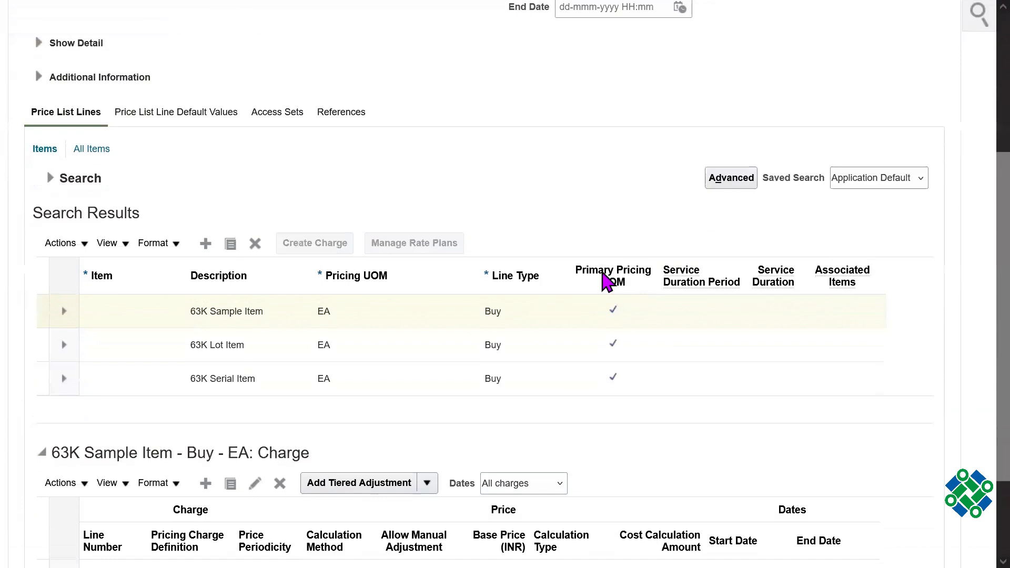
scroll(600, 185, "down", 1)
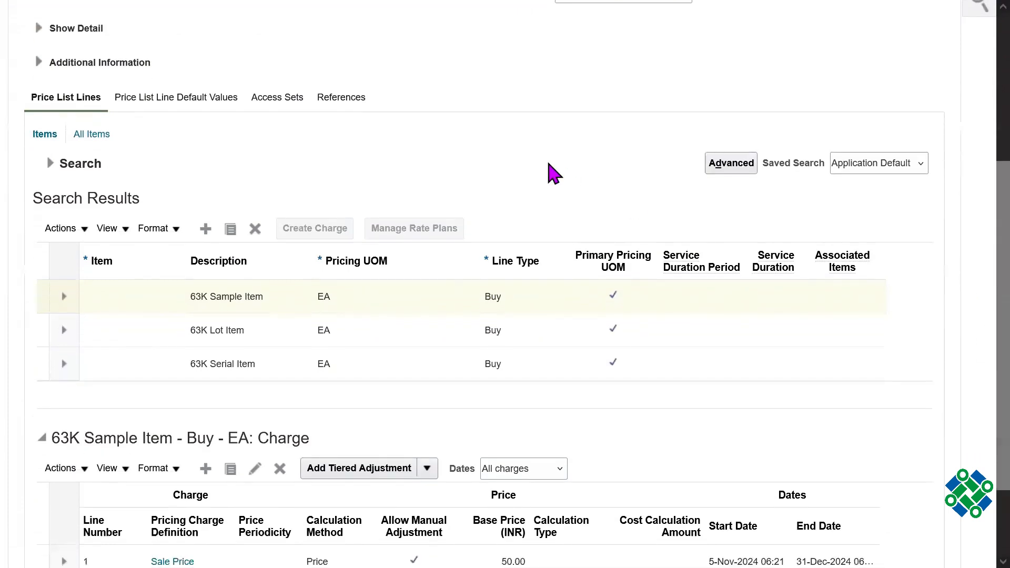
- Select the 63K Sample Item price list line and examine its description and pricing UOM
key("Tab")
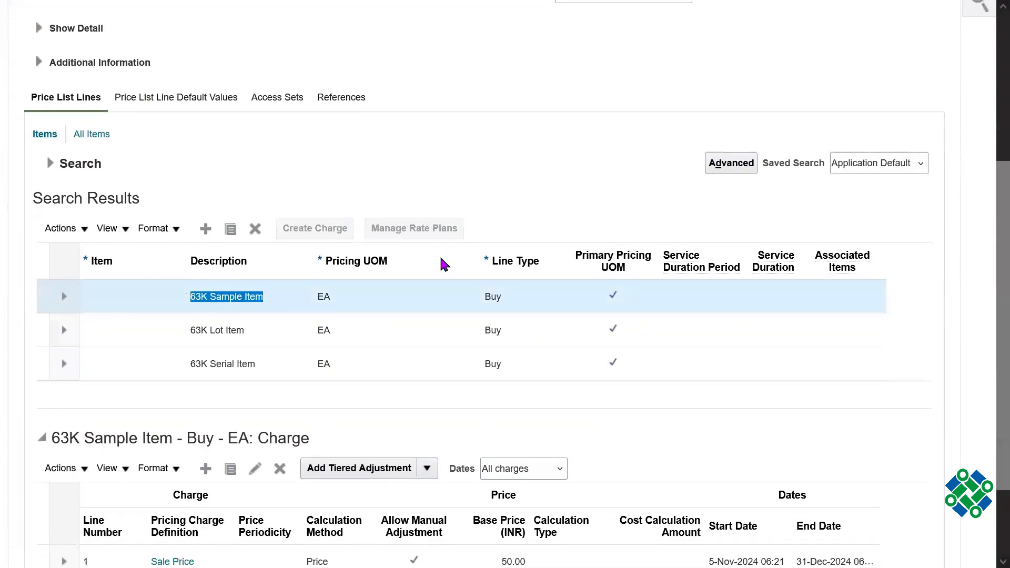
double_click(242, 309)
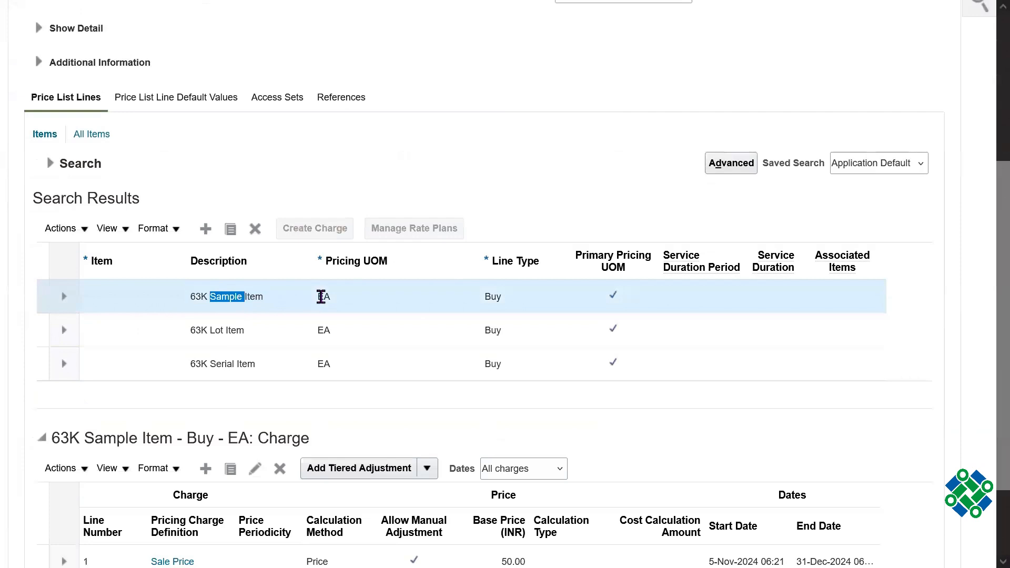
double_click(321, 297)
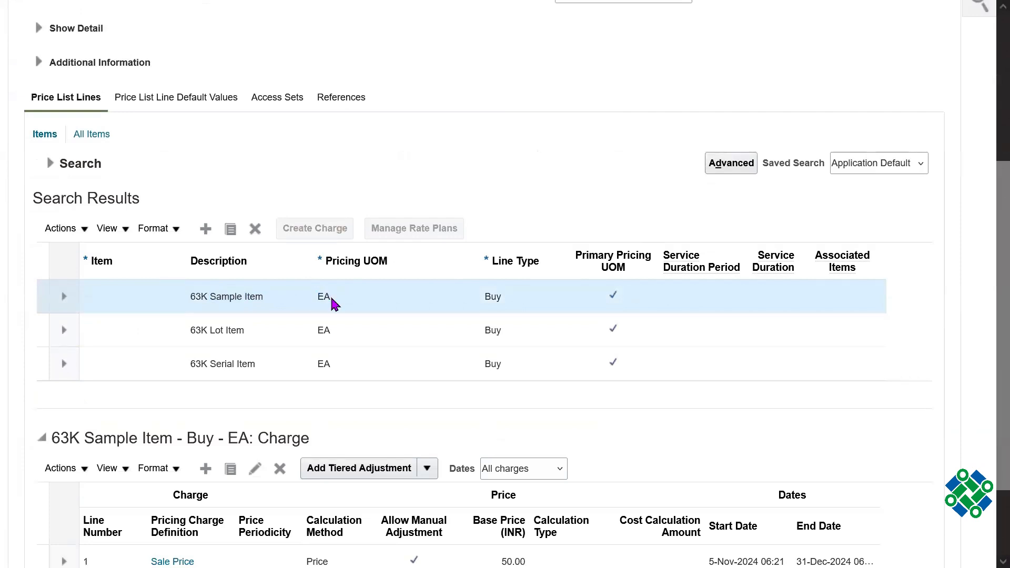
triple_click(243, 309)
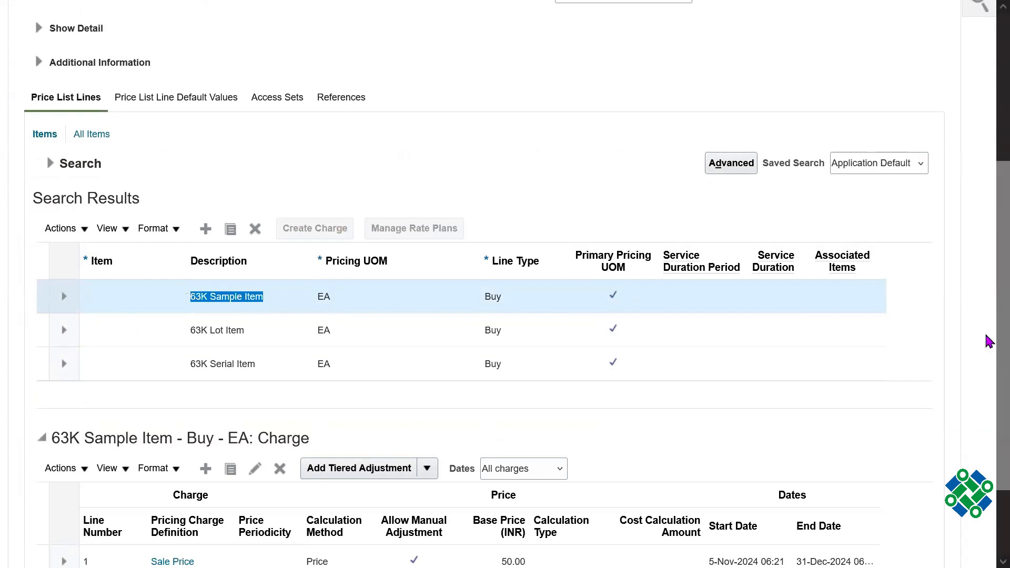
scroll(999, 342, "down", 1)
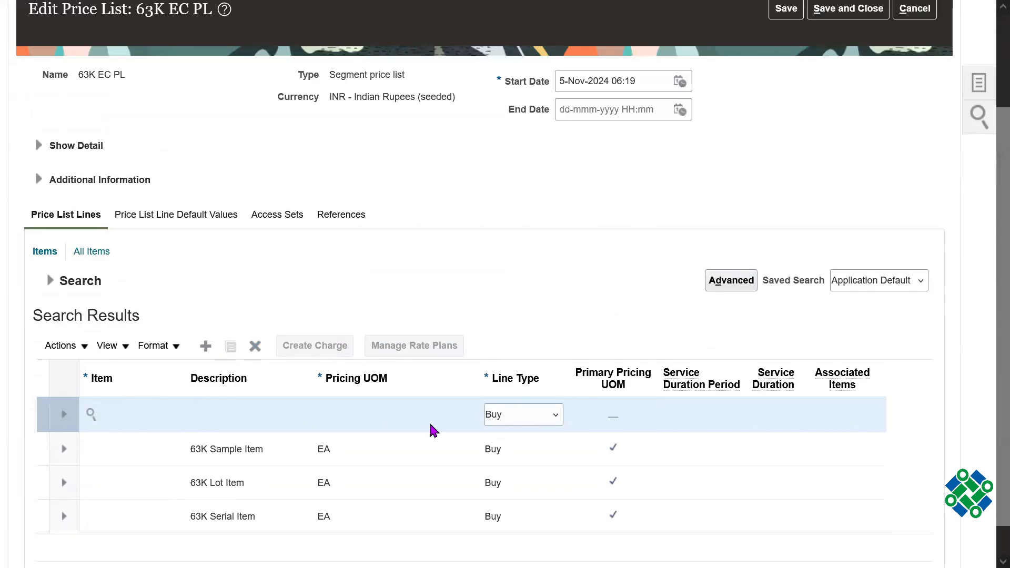
- Find 63K Sample Item by its item name and assign it to the blank price list line
left_click(90, 415)
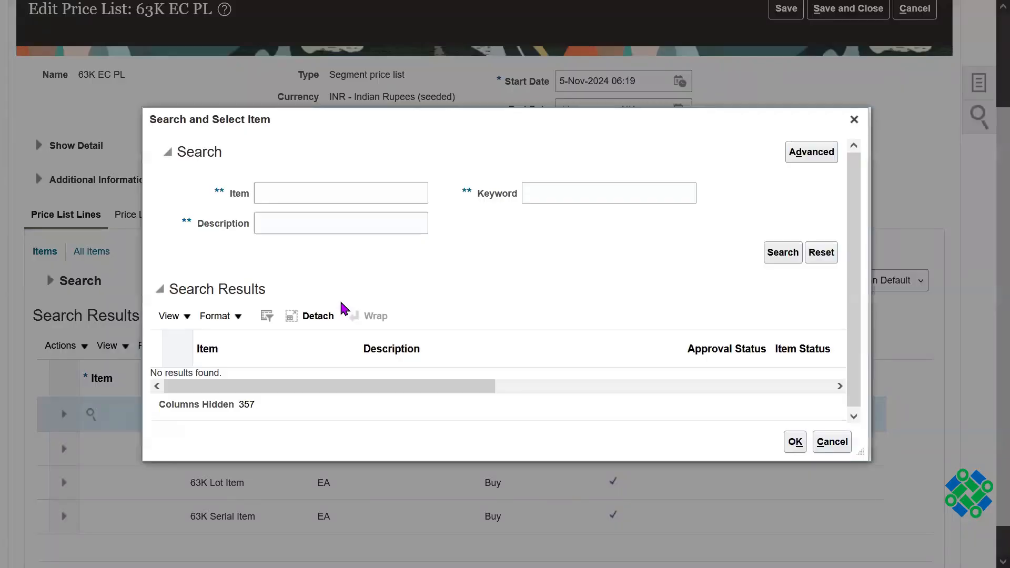
left_click(279, 188)
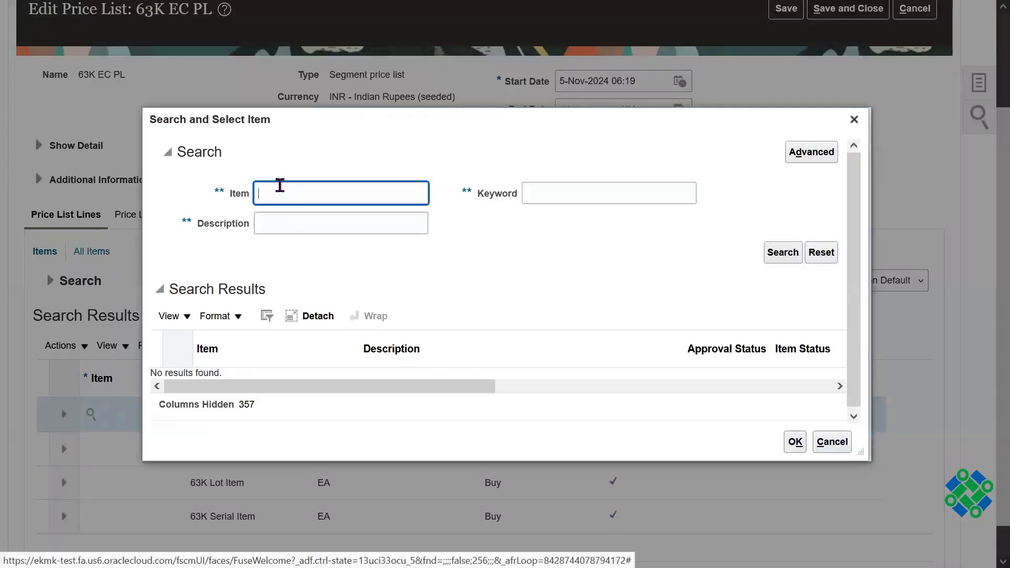
type("63K Sample Item")
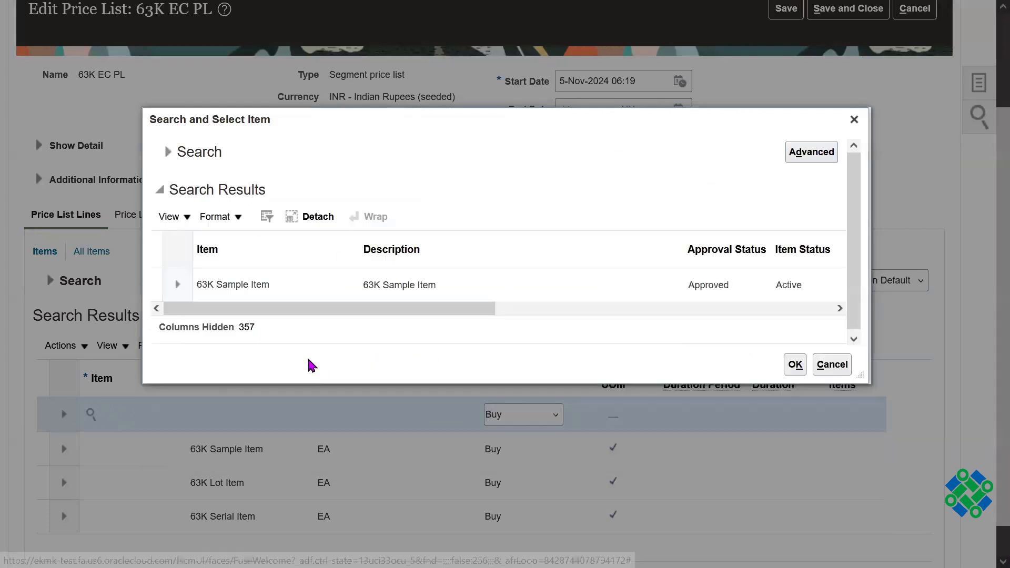
left_click(254, 323)
left_click(794, 405)
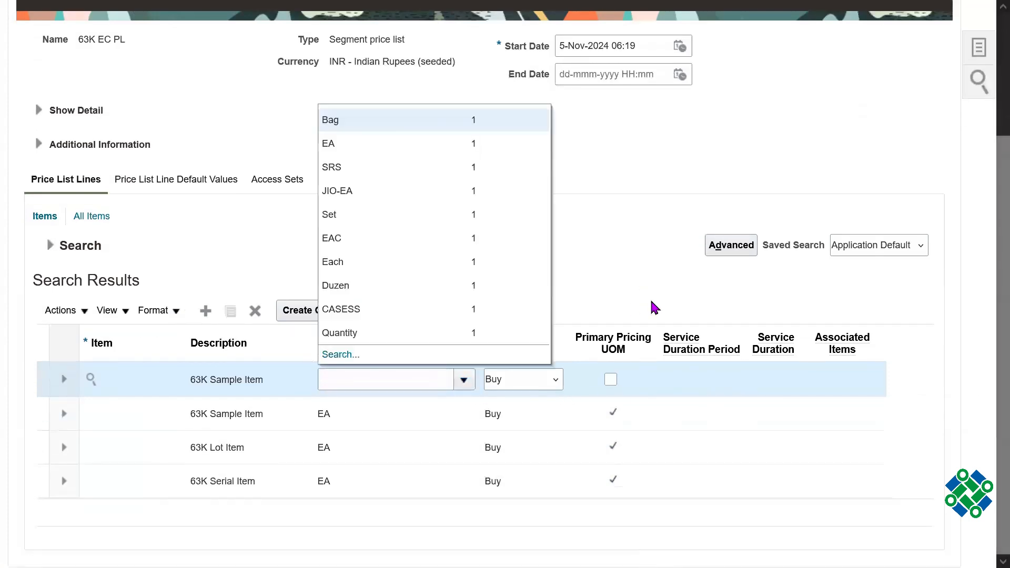
- Search the pricing UOMs and set Duzen as the new 63K Sample Item line's pricing UOM
left_click(352, 354)
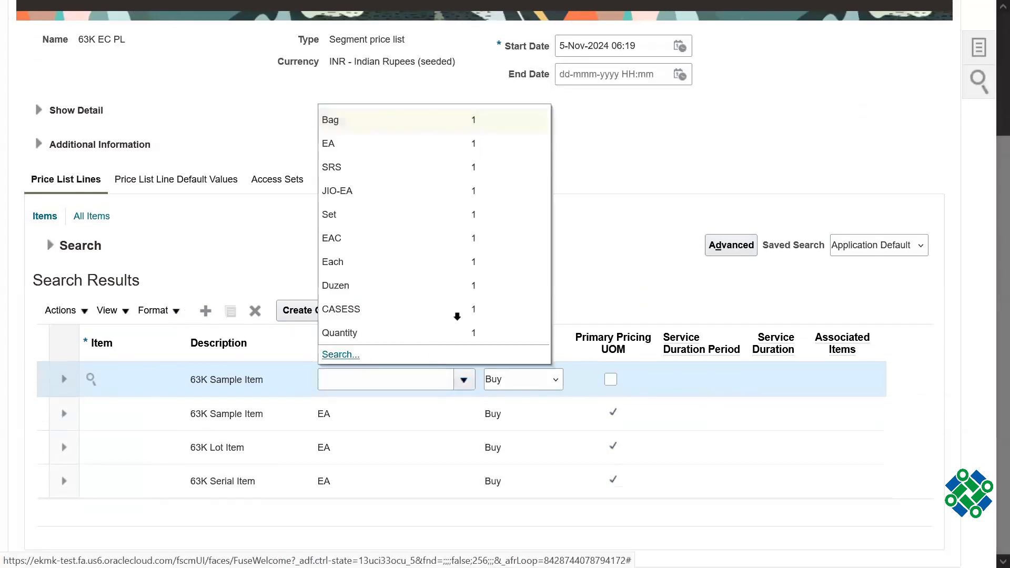
type("D")
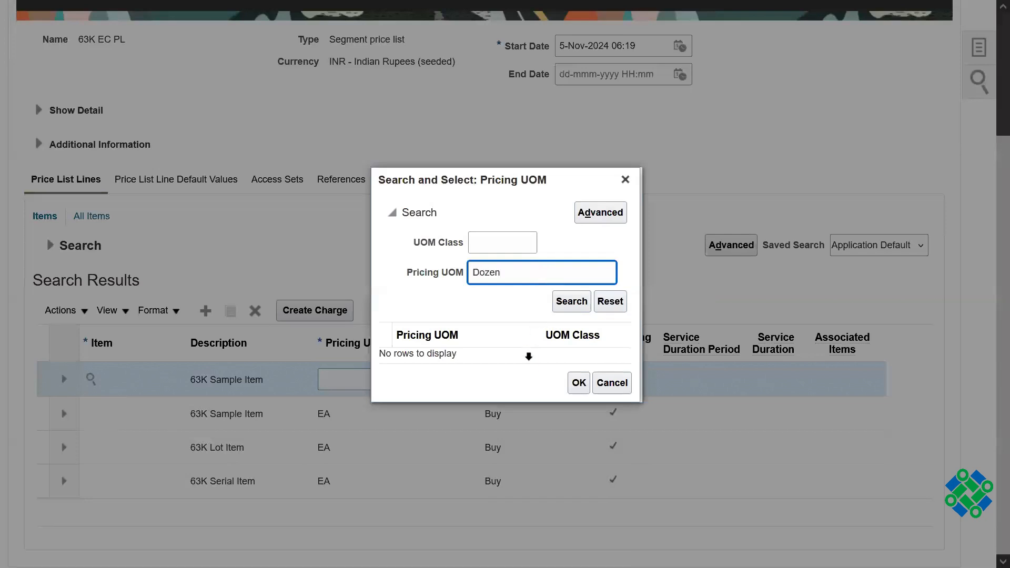
type("ozen")
key("BackSpace")
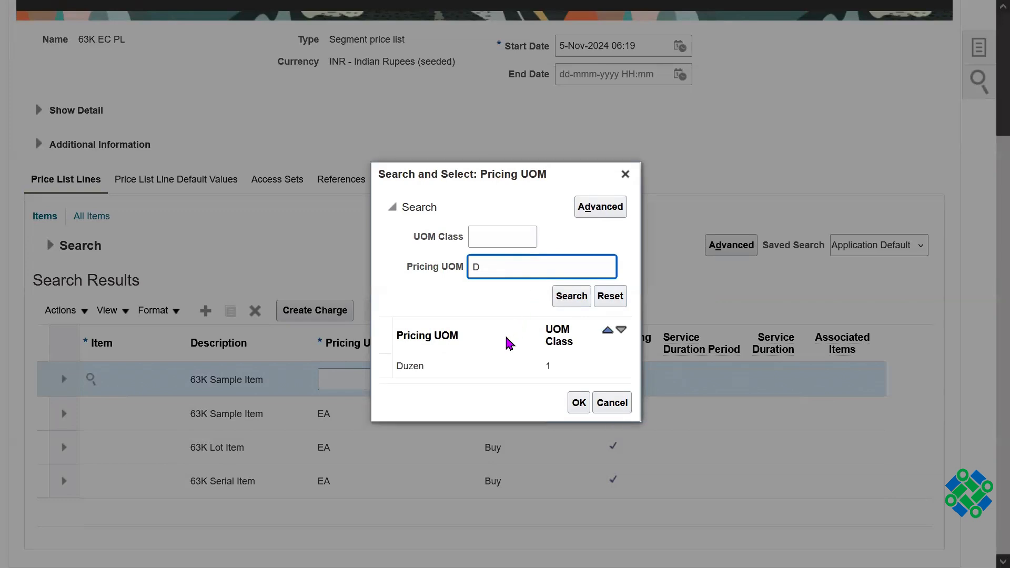
left_click(473, 360)
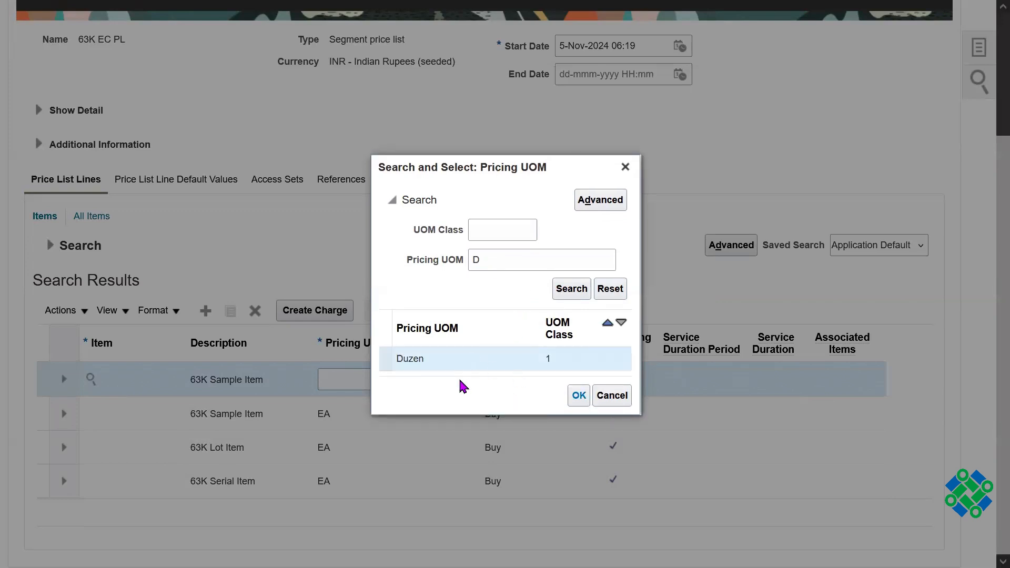
left_click(579, 395)
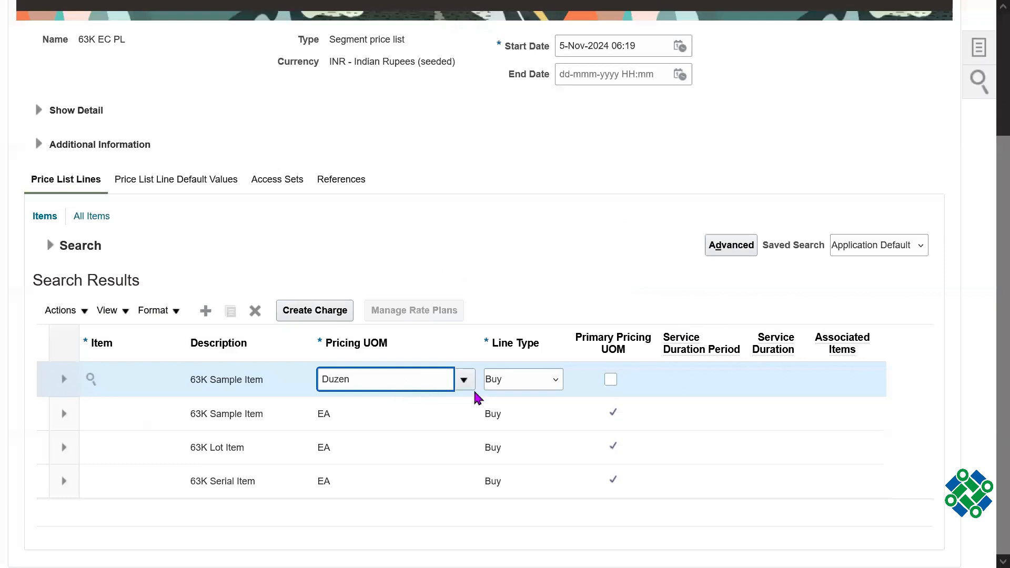
double_click(406, 385)
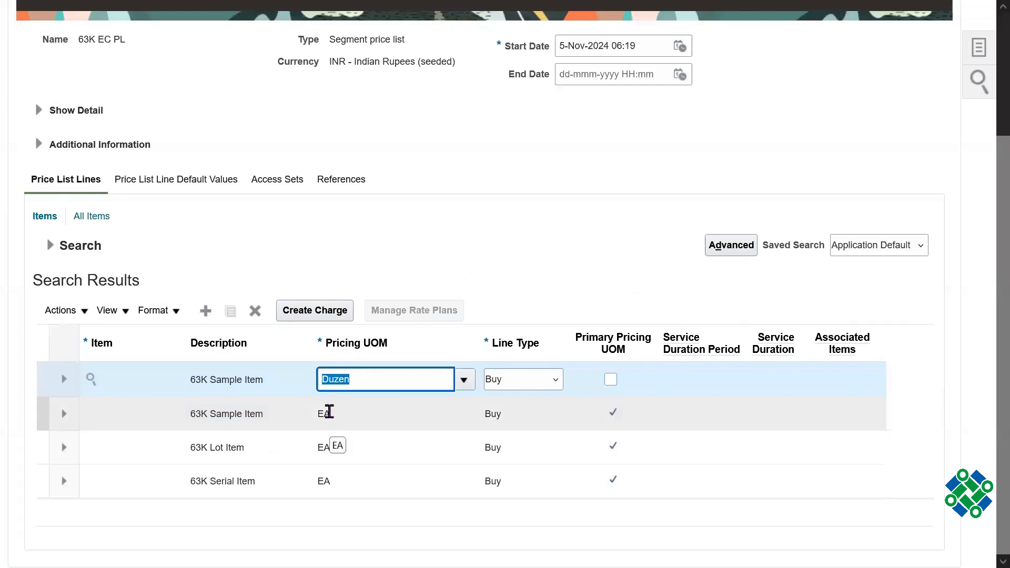
double_click(386, 382)
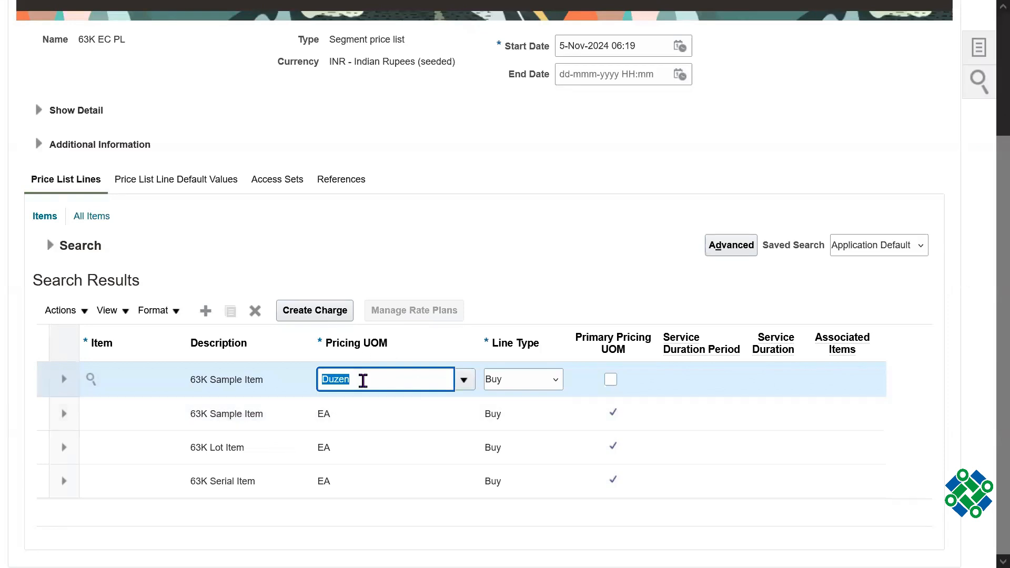
- Create a Sale Price charge for the Duzen line with base price 550.00 INR, manual adjustment allowed and start date 6-Nov-2024 05:33
left_click(308, 312)
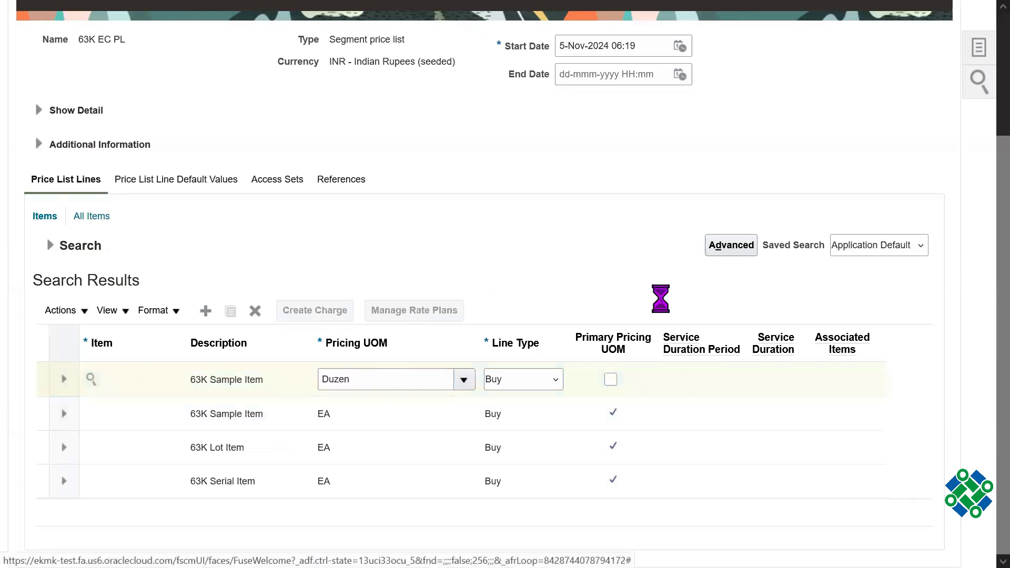
scroll(985, 326, "down", 5)
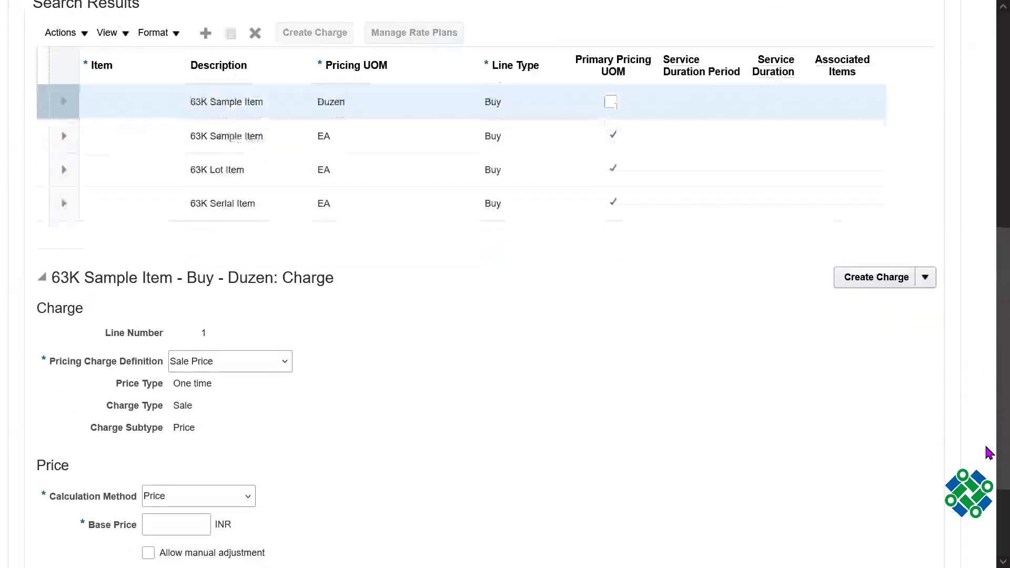
scroll(988, 453, "down", 3)
left_click(194, 394)
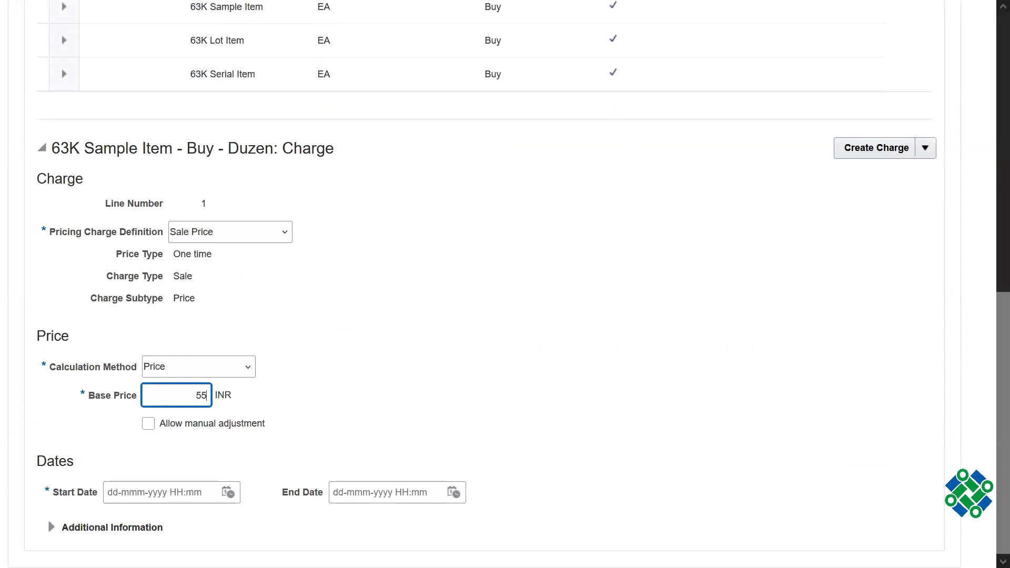
left_click_drag(140, 394, 514, 397)
left_click(514, 397)
left_click_drag(187, 394, 255, 398)
left_click(146, 424)
left_click(231, 492)
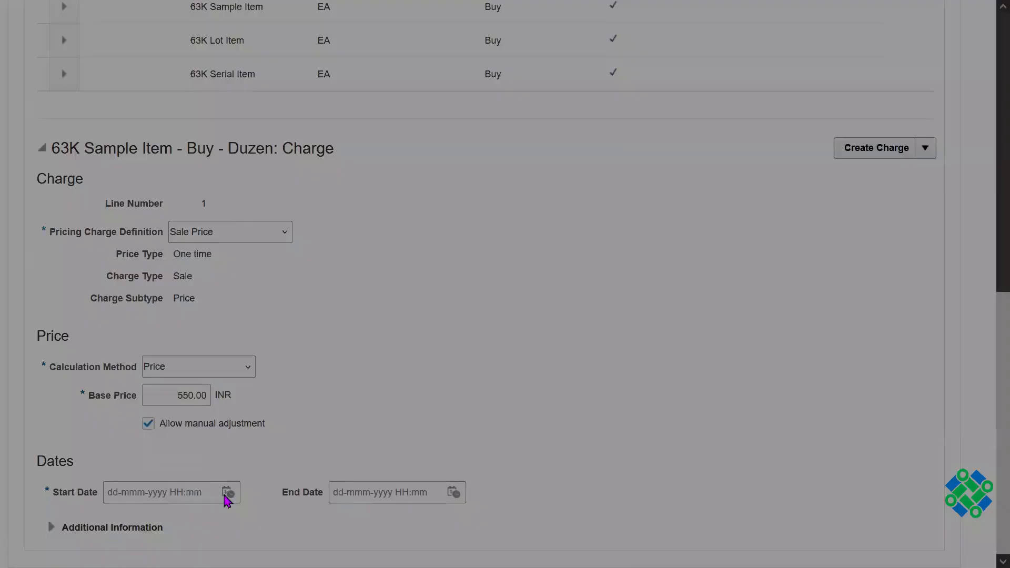
left_click(386, 460)
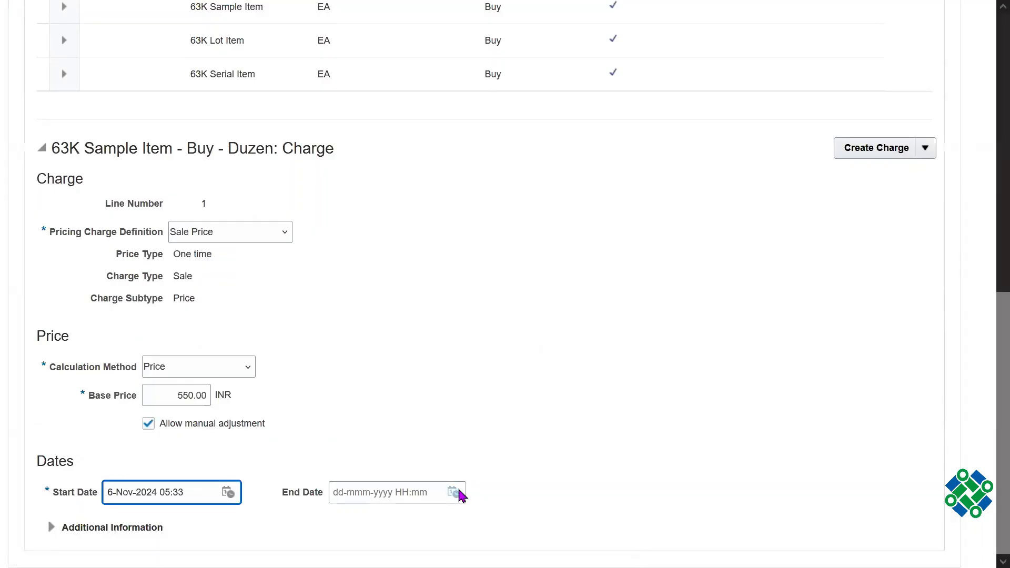
left_click(453, 493)
left_click(647, 463)
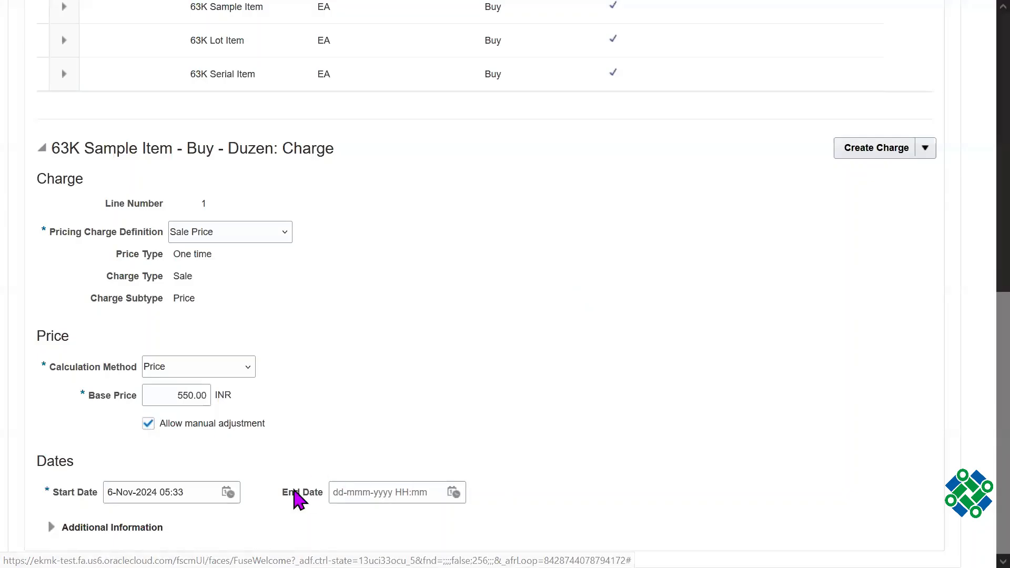
left_click_drag(282, 496, 322, 504)
triple_click(320, 495)
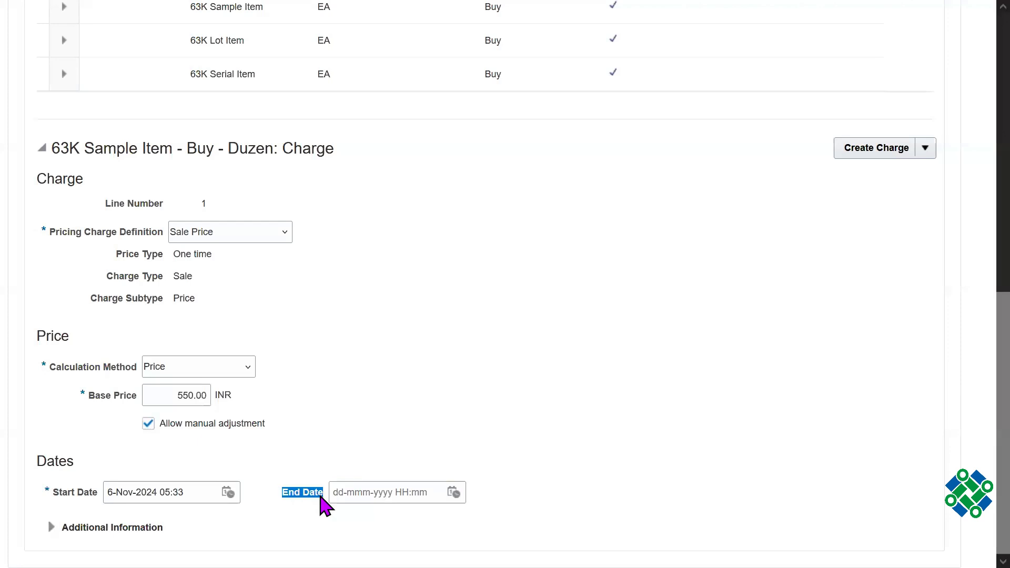
triple_click(320, 495)
triple_click(320, 496)
triple_click(321, 496)
double_click(320, 496)
- Set the Duzen charge's end date to 31-Dec-2024 05:33
left_click(454, 495)
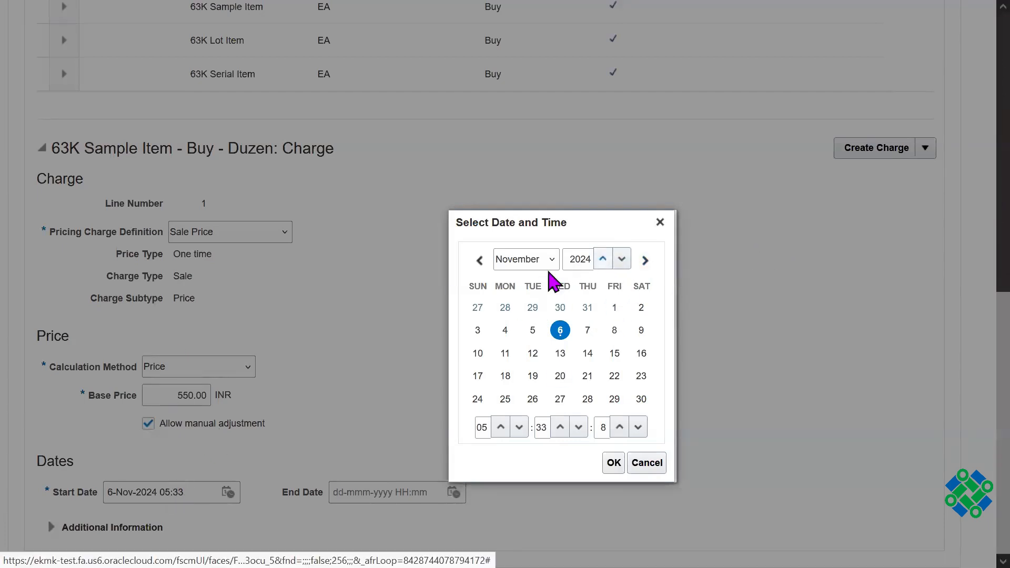
left_click(547, 263)
left_click(542, 476)
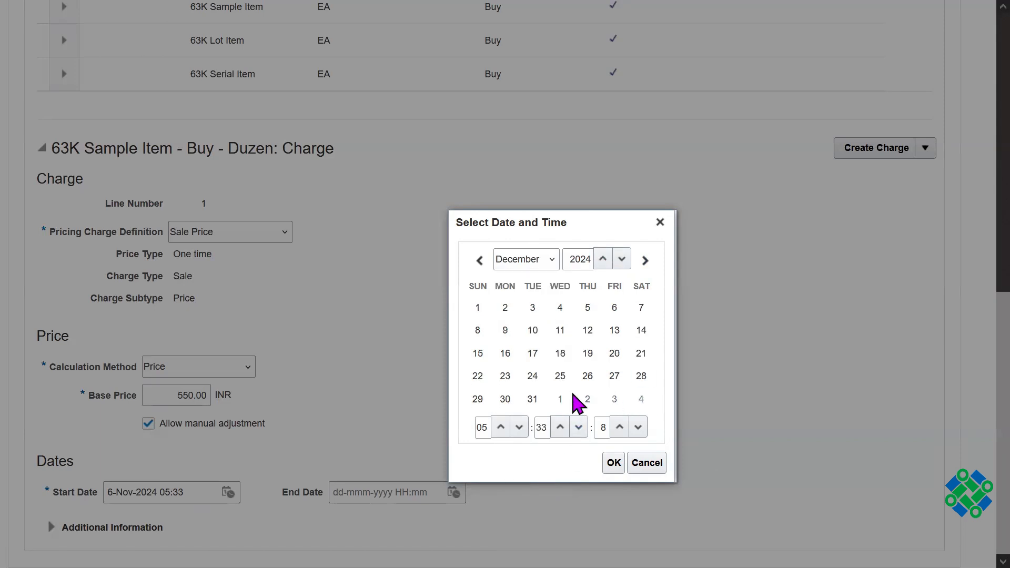
left_click(532, 399)
left_click(620, 463)
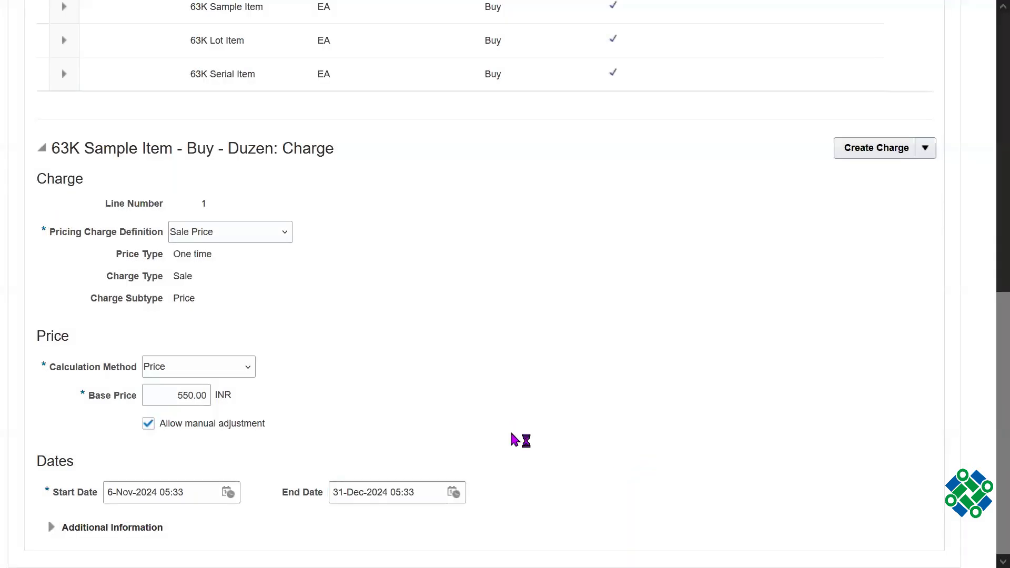
- Compare the Duzen and EA lines of 63K Sample Item, checking their charges and primary pricing UOM settings
left_click_drag(178, 396, 985, 413)
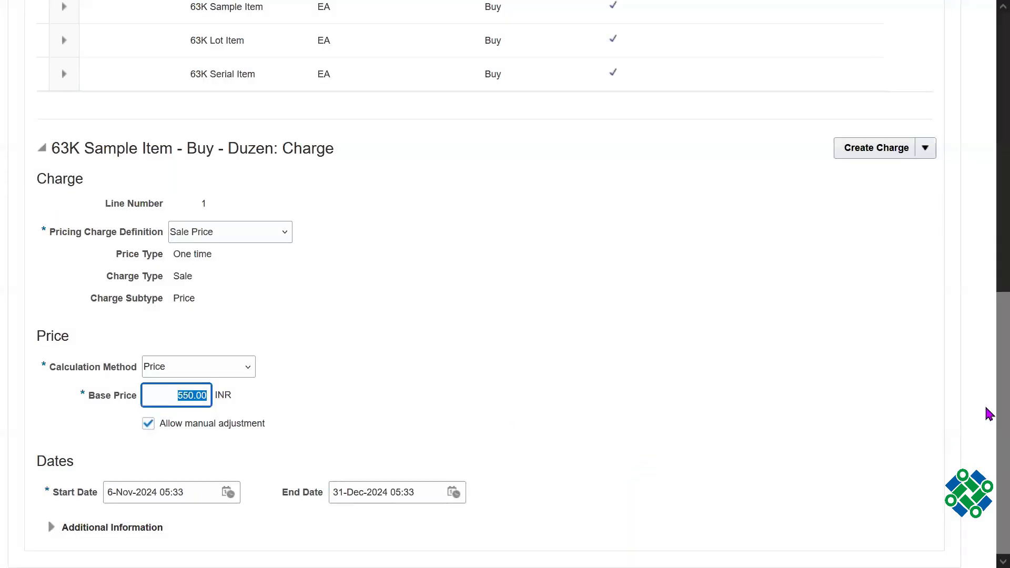
scroll(987, 368, "up", 4)
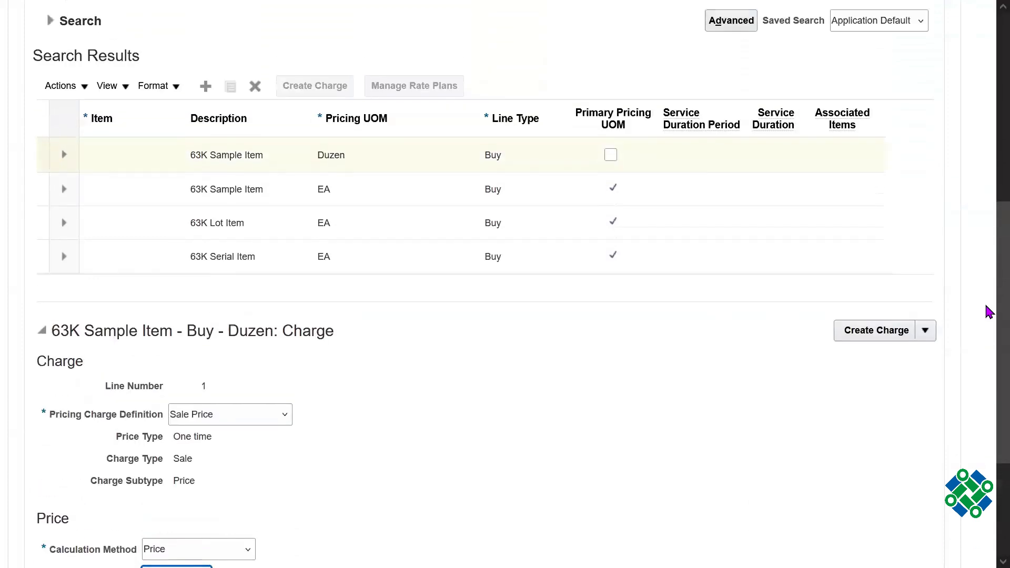
scroll(987, 293, "up", 1)
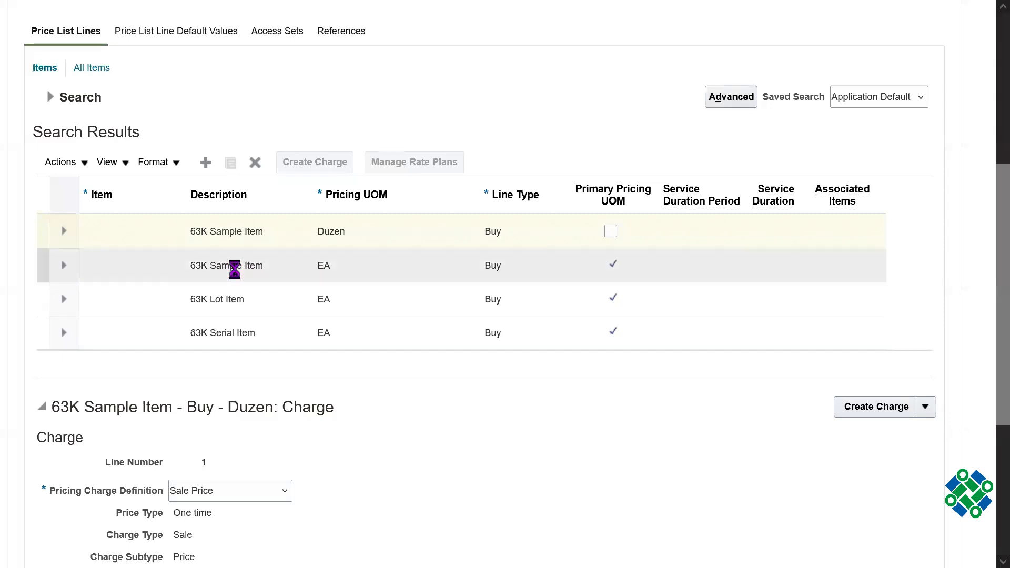
triple_click(234, 268)
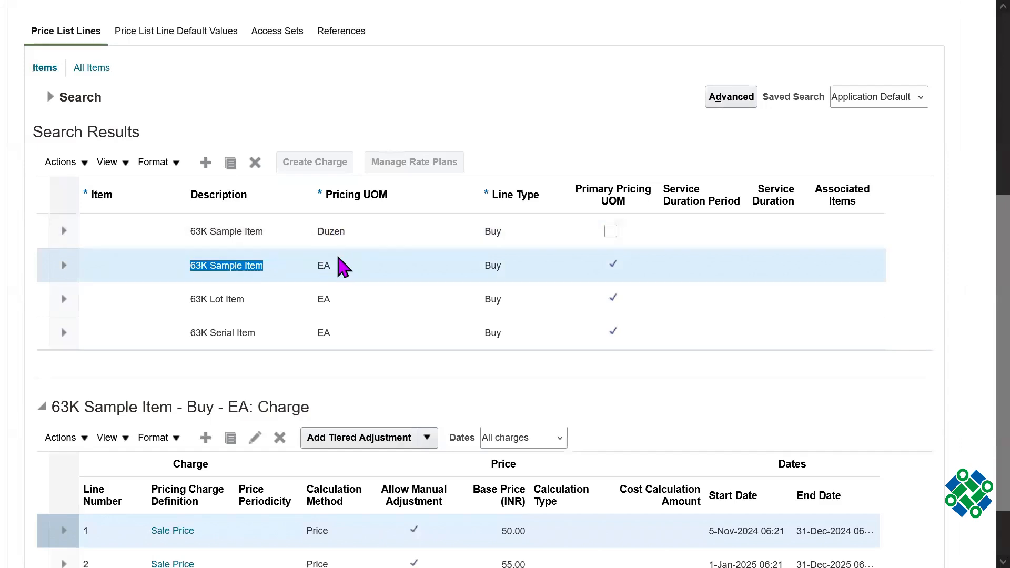
left_click(321, 261)
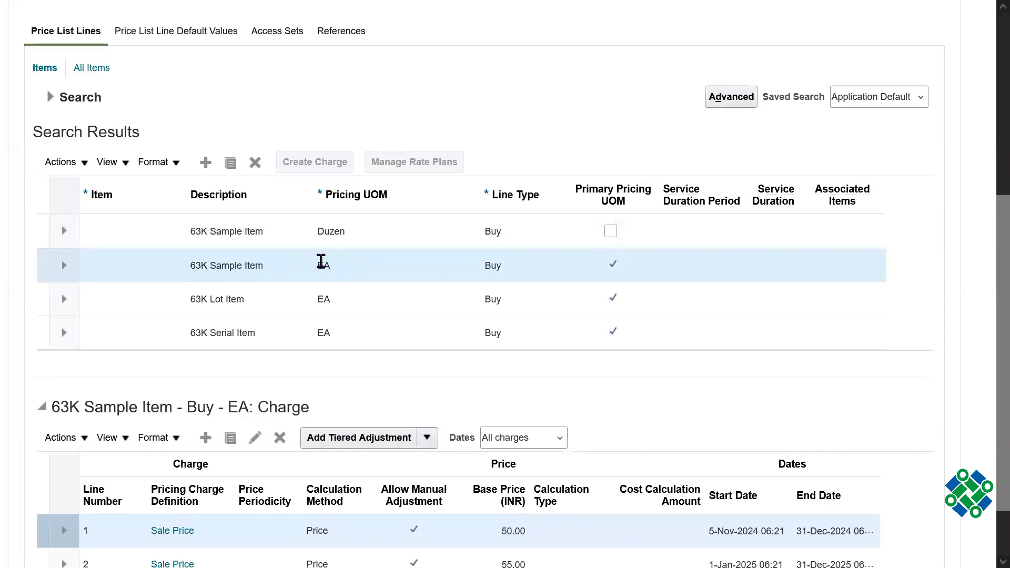
left_click(351, 232)
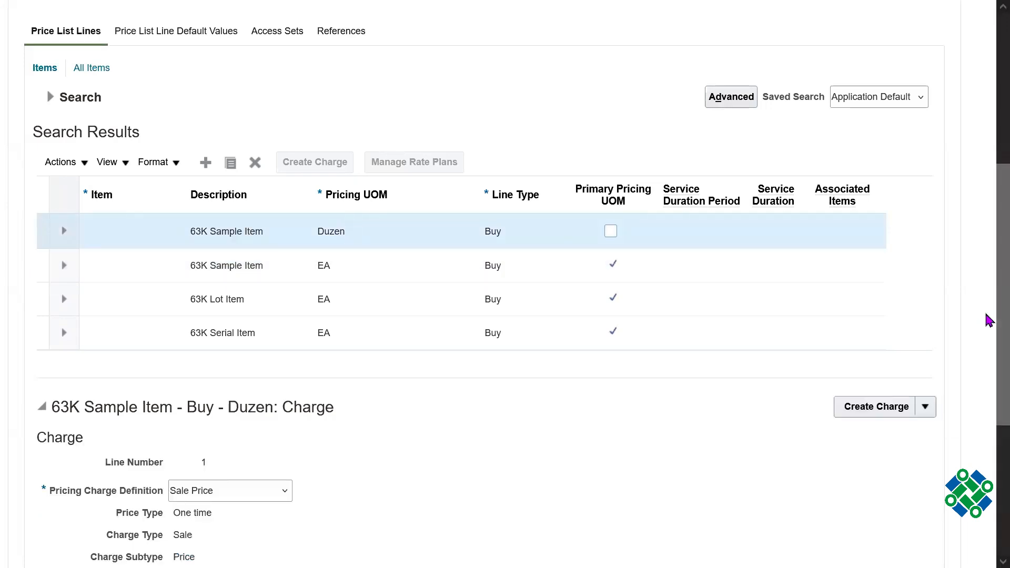
scroll(986, 311, "up", 1)
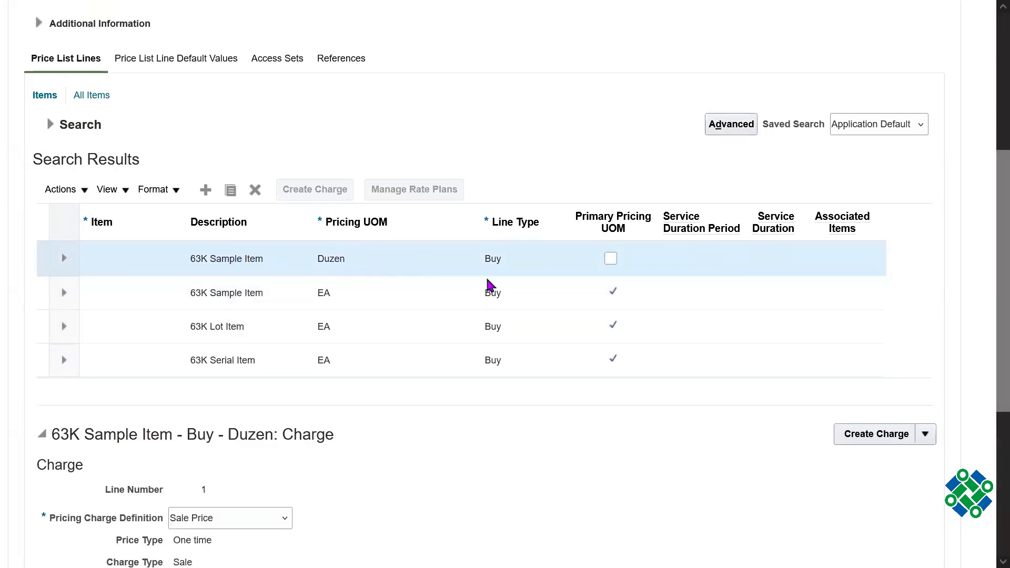
left_click(324, 294)
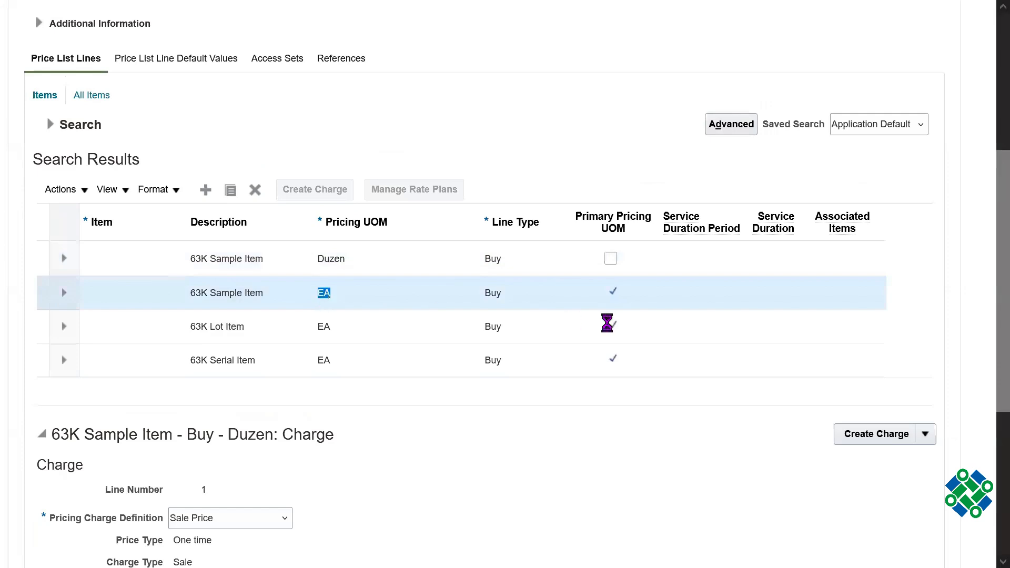
left_click(613, 293)
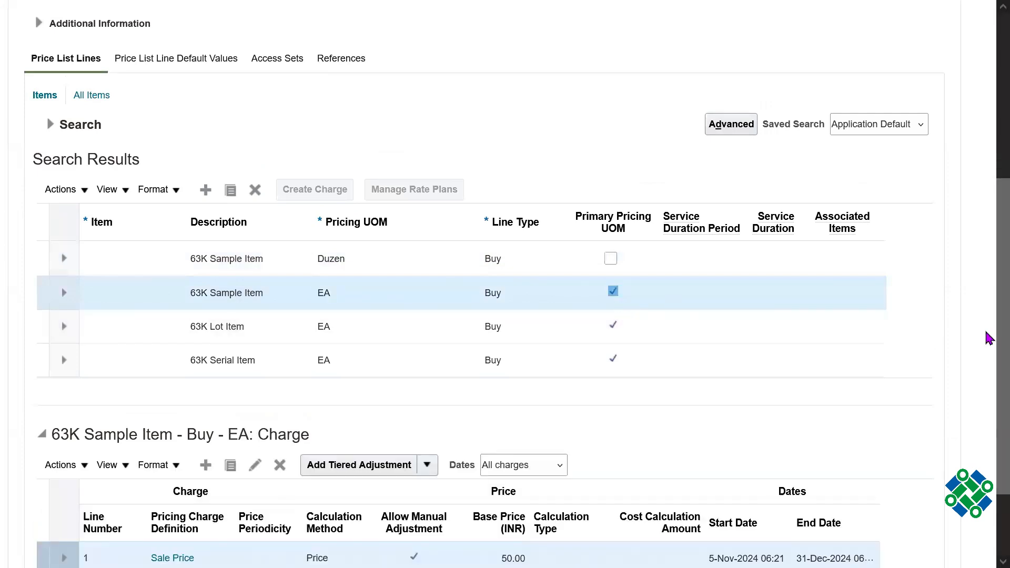
- Save price list 63K EC PL and review its lines and the charges of the 63K Sample Item EA line
scroll(987, 295, "up", 5)
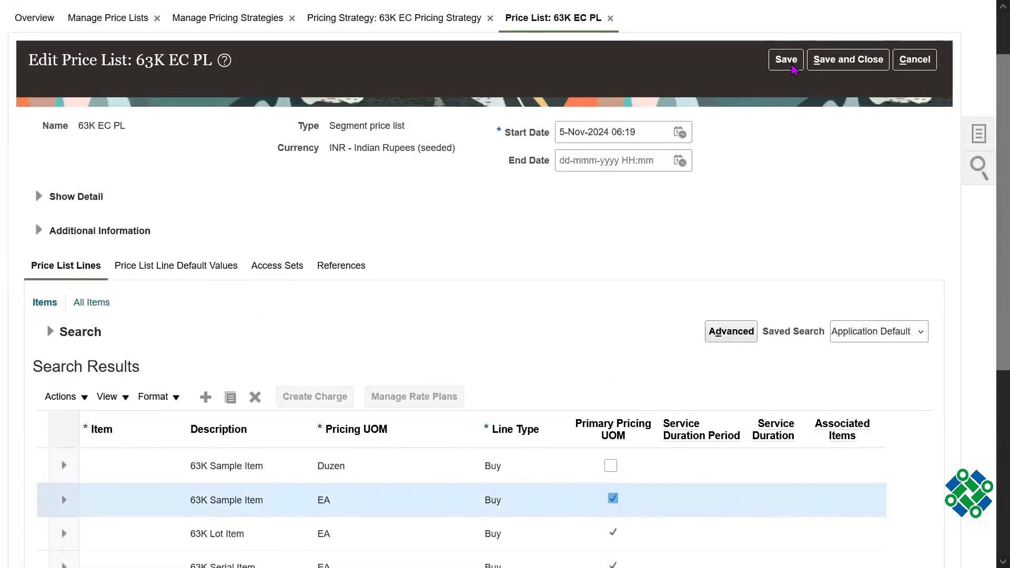
left_click(787, 61)
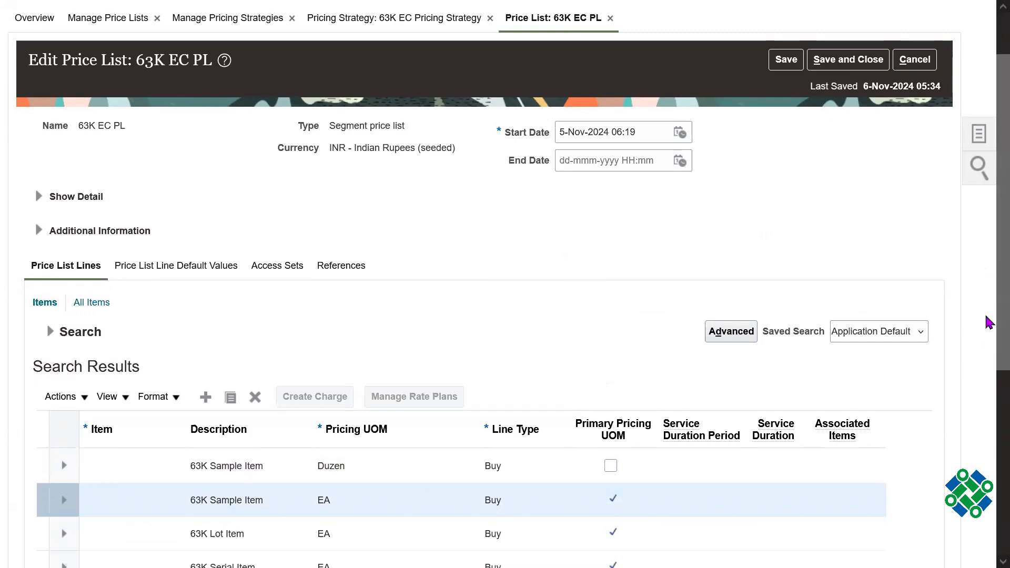
scroll(991, 323, "down", 6)
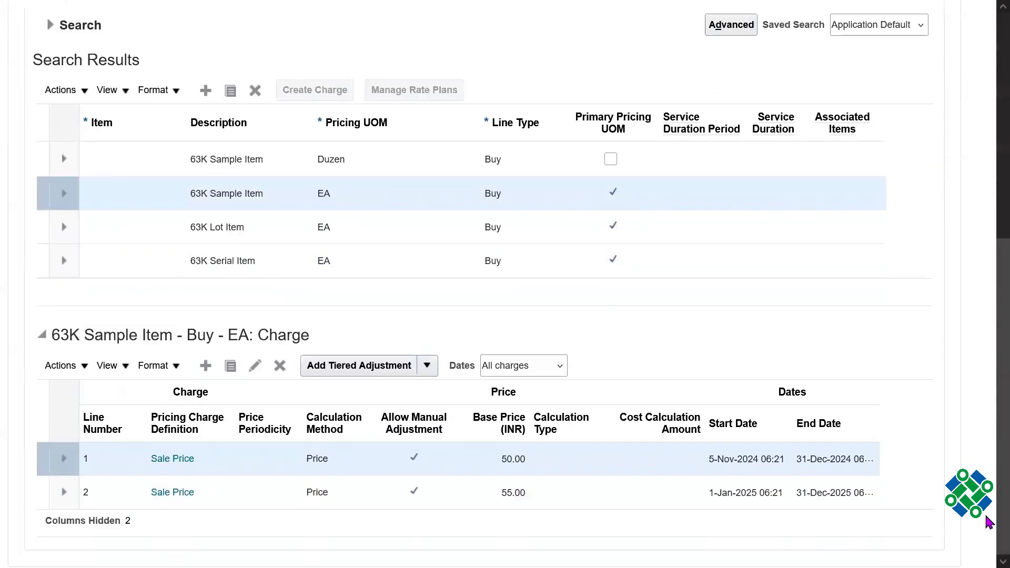
scroll(987, 406, "up", 4)
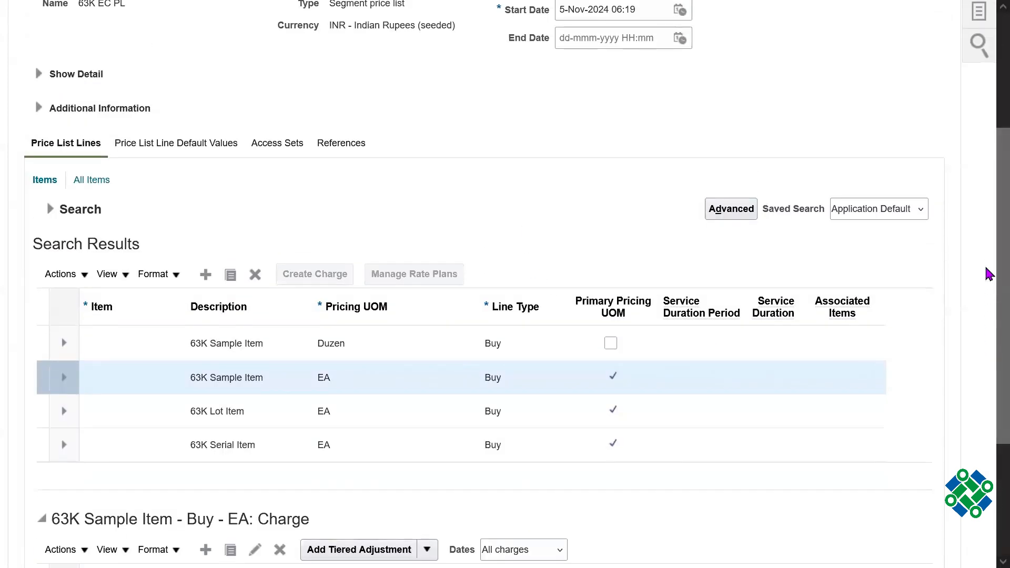
scroll(988, 315, "down", 2)
scroll(988, 365, "down", 3)
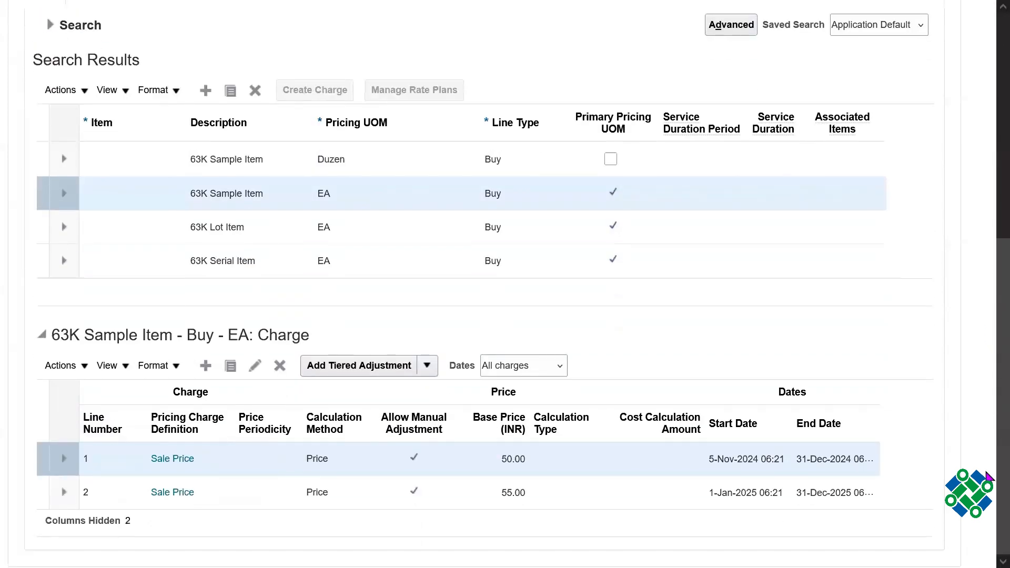
scroll(985, 354, "up", 5)
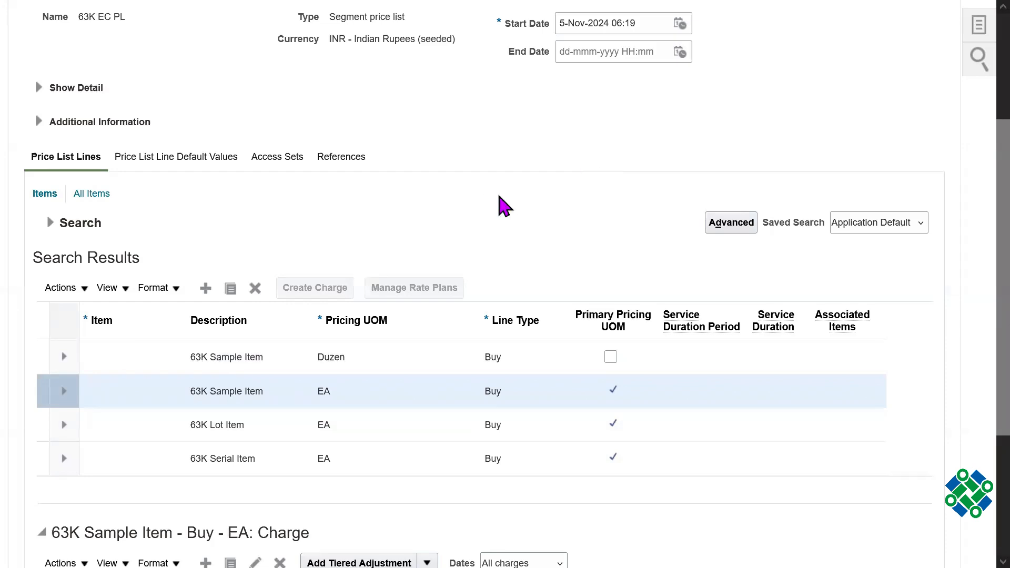
scroll(980, 239, "up", 2)
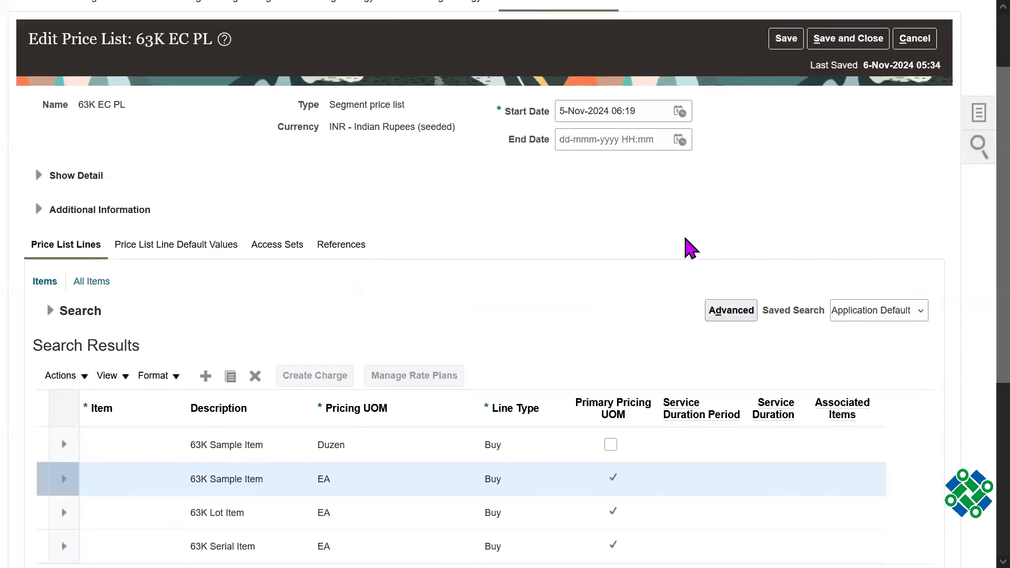